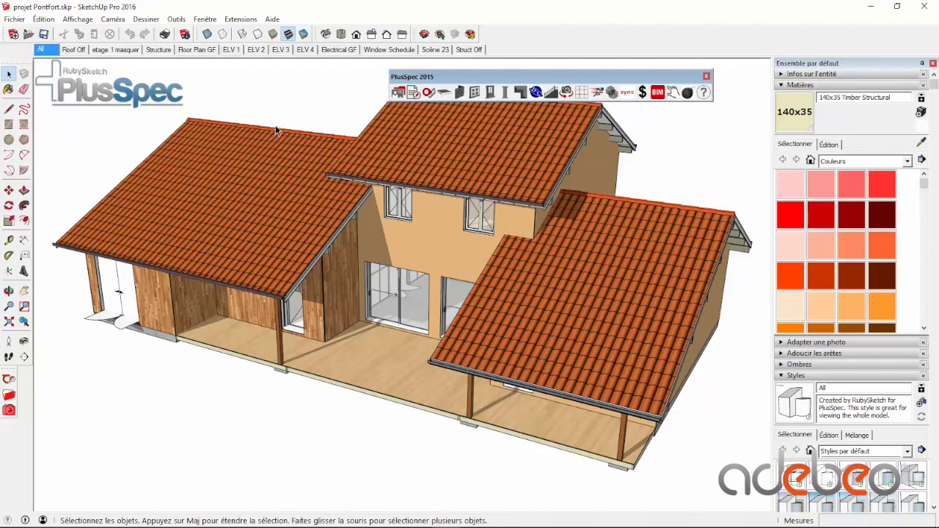
# Switch to the untitled 'Sans titre' model and float the PlusSpec toolbar over the canvas.
pyautogui.moveTo(502, 525)
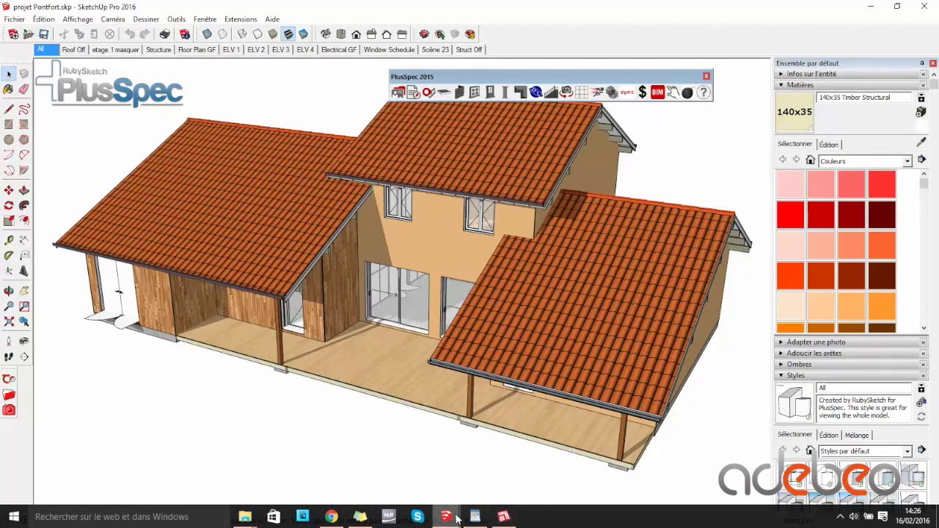
pyautogui.click(481, 429)
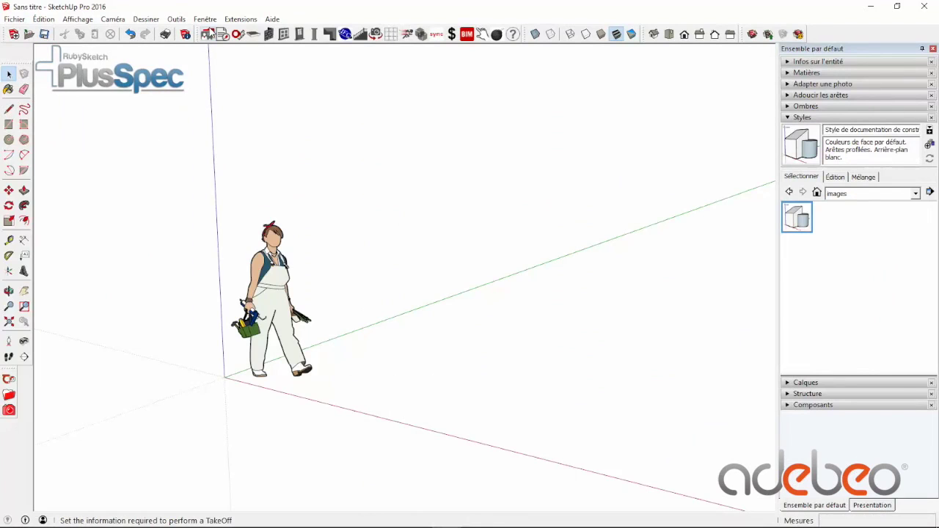
pyautogui.click(208, 35)
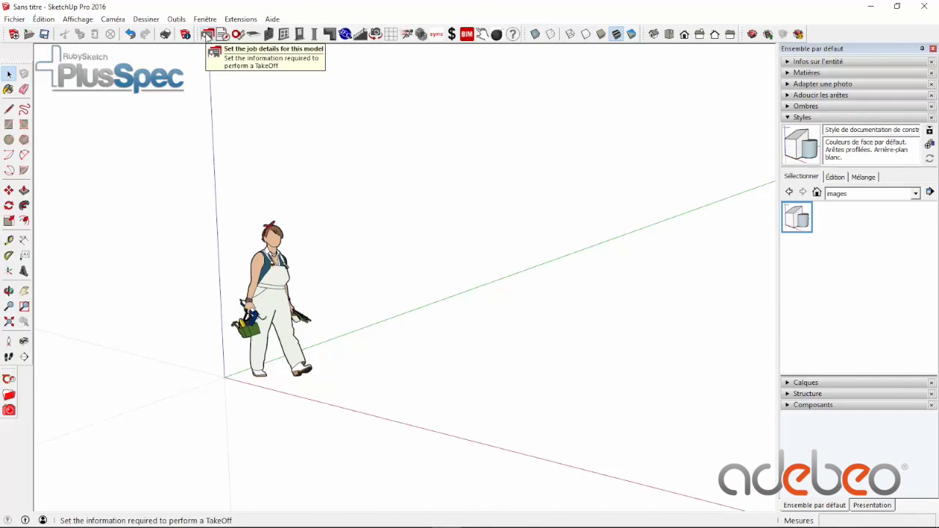
pyautogui.moveTo(202, 34); pyautogui.dragTo(344, 89)
# In the PlusSpec Job Tool form, enter the company and contact names and the job address.
pyautogui.click(208, 35)
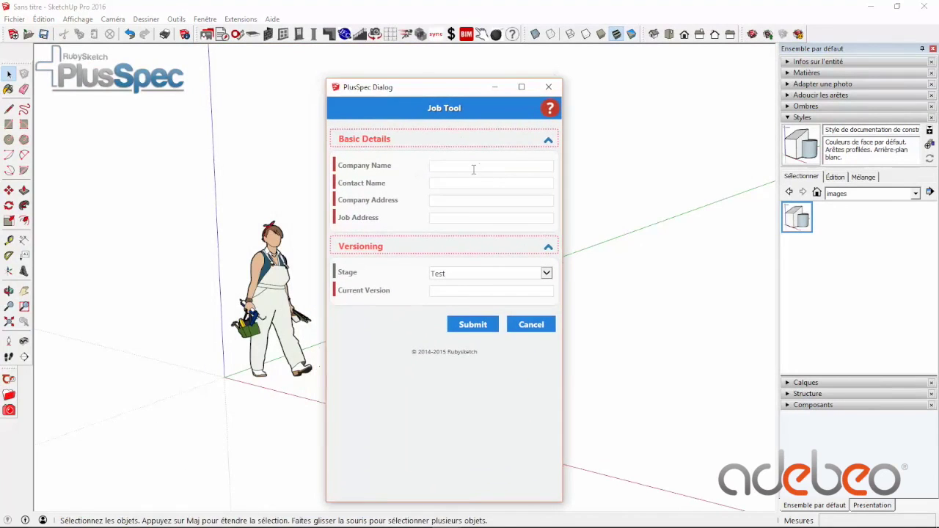
pyautogui.write('Ap')
pyautogui.write('Matthioeu')
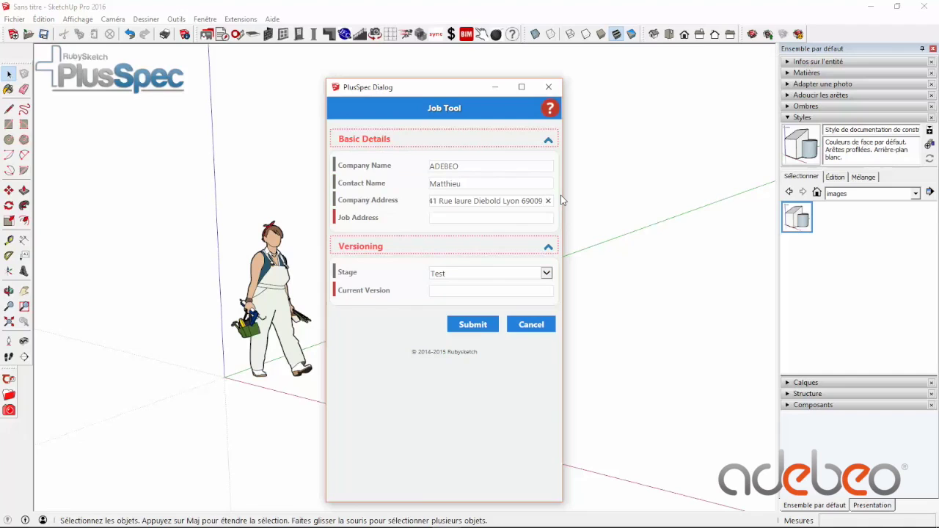
pyautogui.click(564, 198)
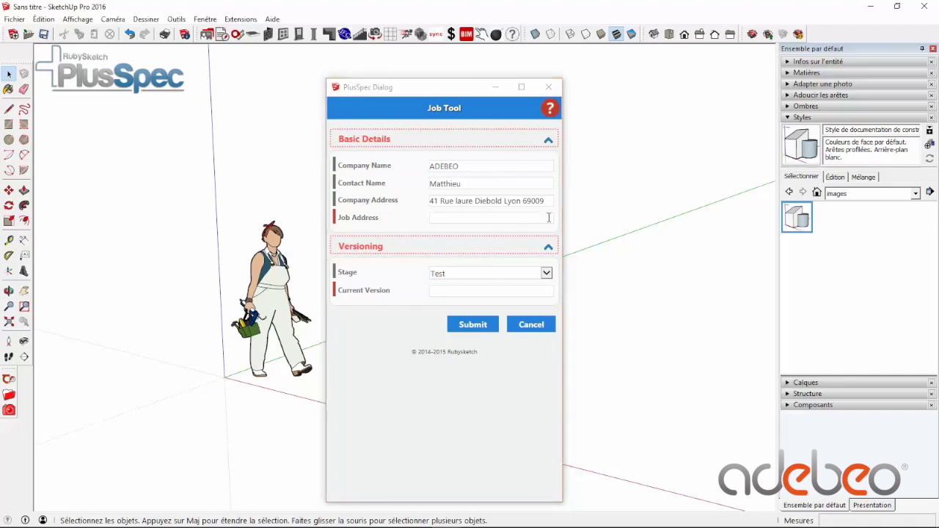
pyautogui.click(506, 218)
pyautogui.write('11 rue d')
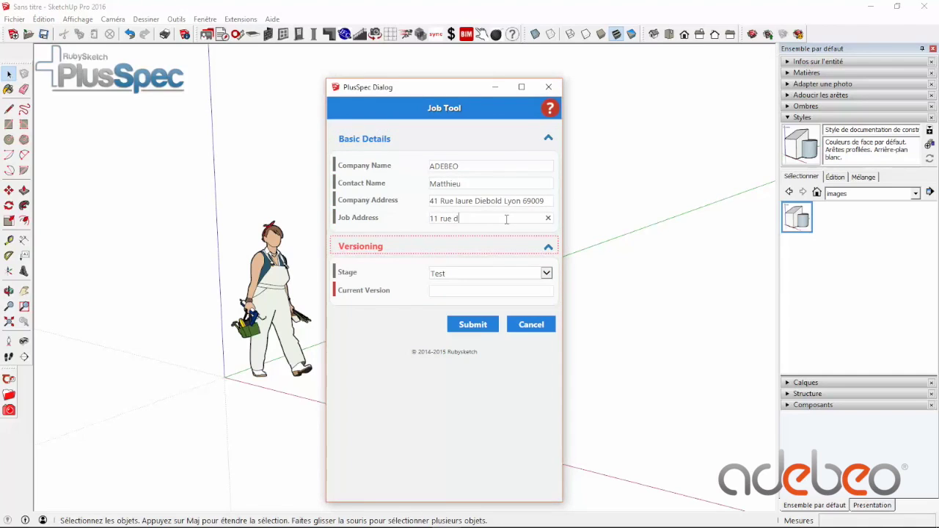
pyautogui.write('es tuiles Pouilleux le grand')
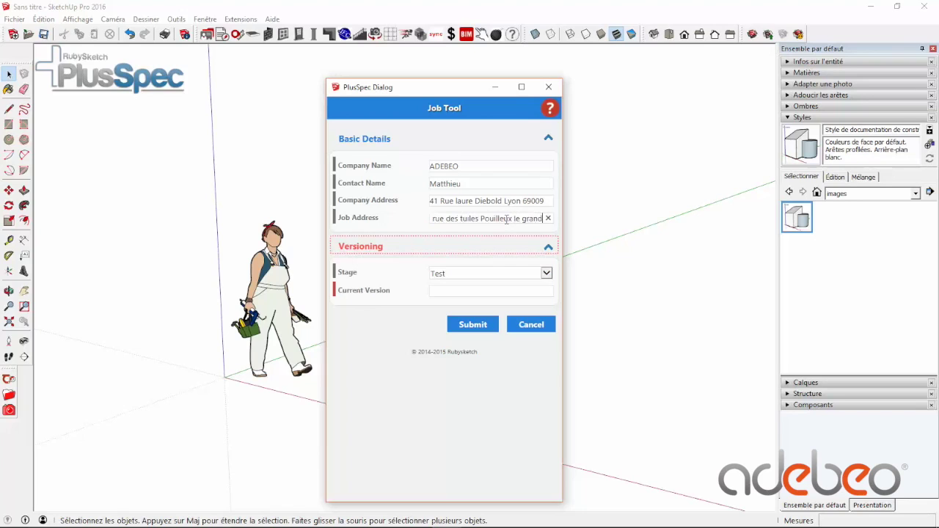
pyautogui.press('Tab')
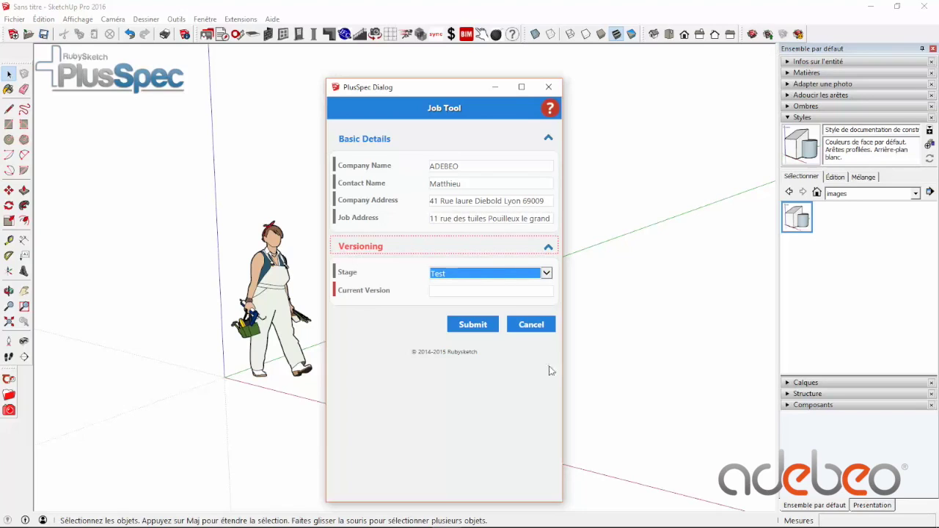
# Set Stage to Concept and Current Version to 001, submit, then recheck and confirm the job details.
pyautogui.click(486, 274)
pyautogui.click(459, 285)
pyautogui.click(454, 286)
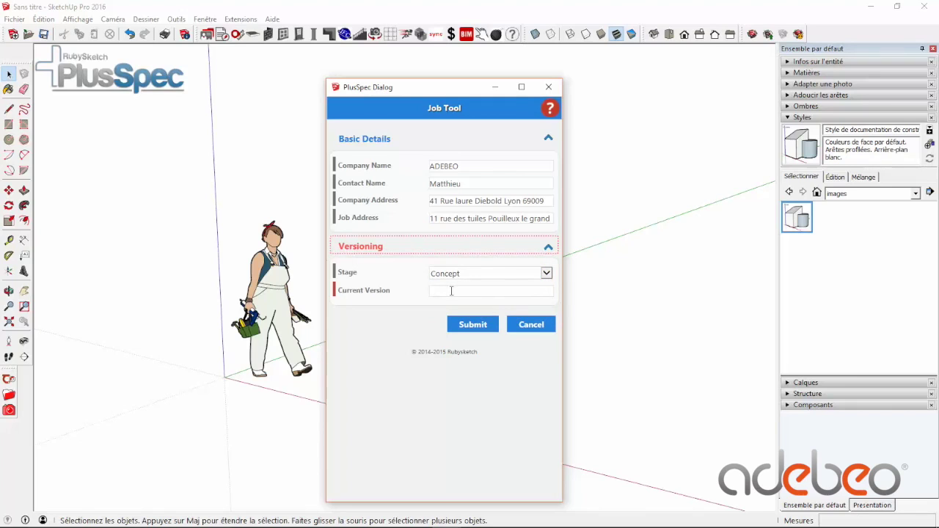
pyautogui.write('001')
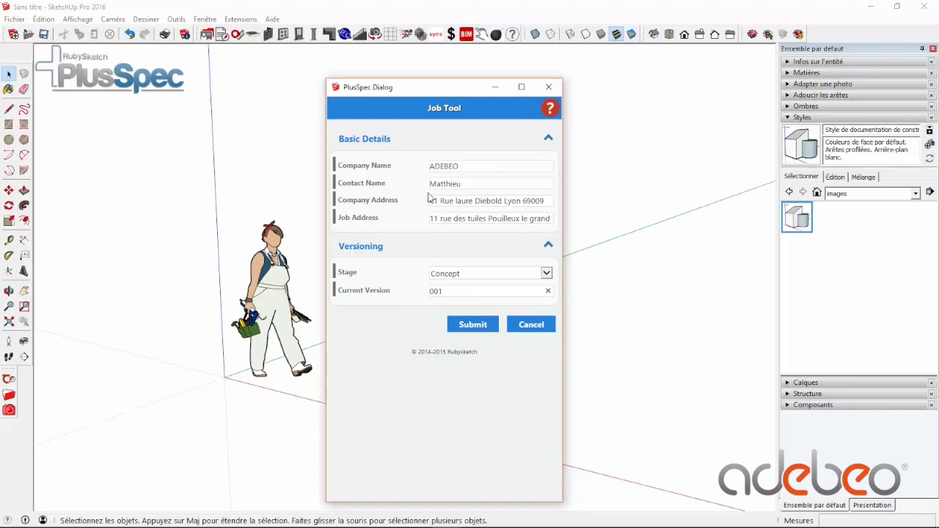
pyautogui.click(470, 324)
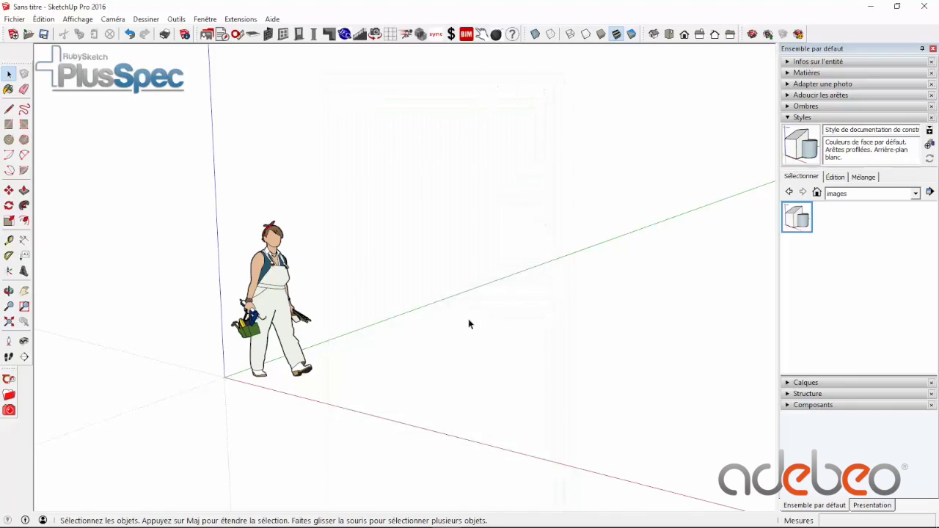
pyautogui.click(208, 34)
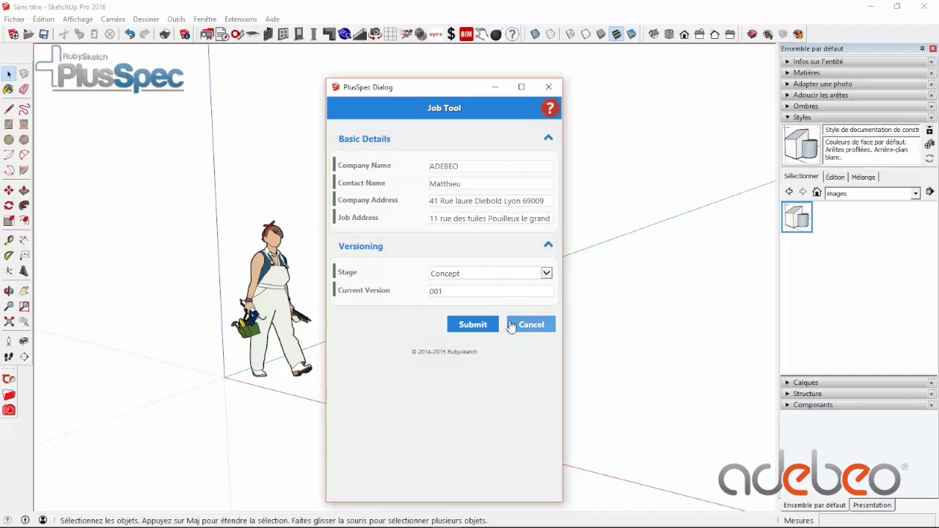
pyautogui.click(489, 327)
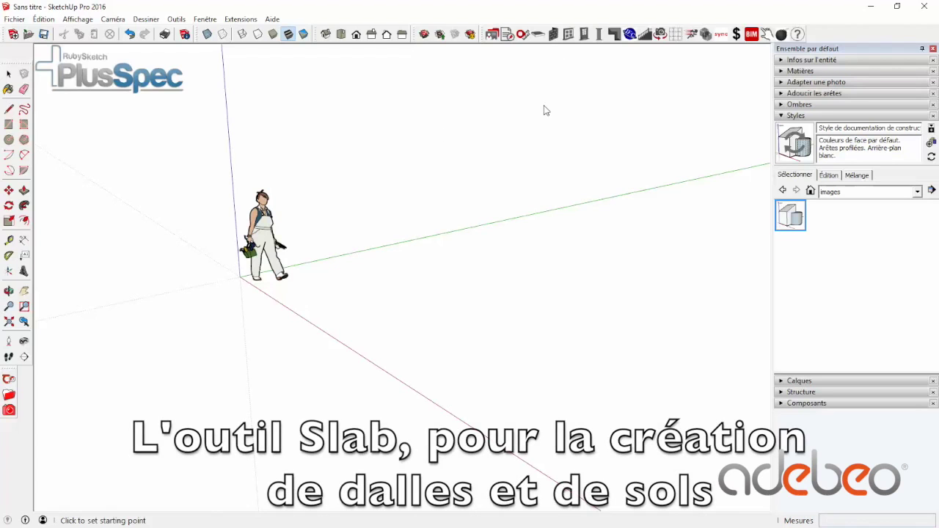
# Open the PlusSpec Slab Tool and change the slab thickness from 10cm to 12cm.
pyautogui.click(537, 35)
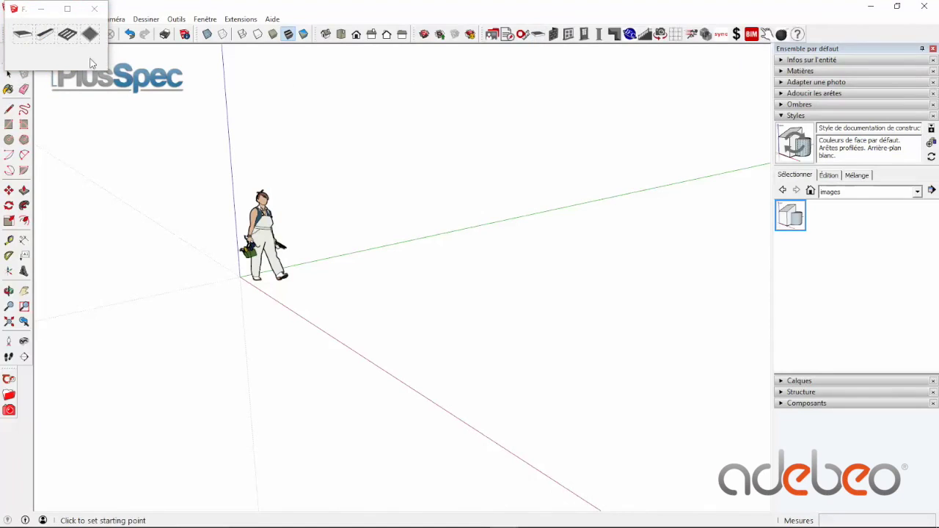
pyautogui.click(24, 38)
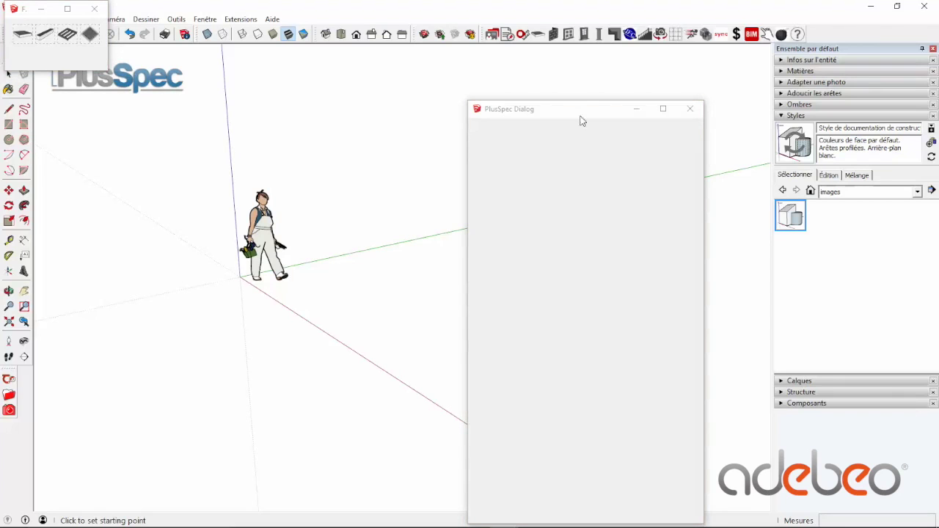
pyautogui.moveTo(610, 111); pyautogui.dragTo(214, 96)
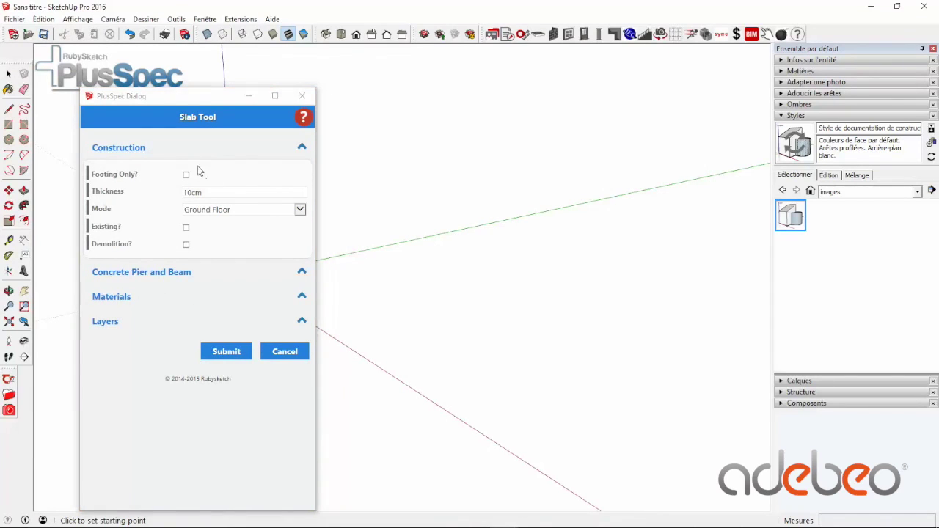
pyautogui.moveTo(211, 193); pyautogui.dragTo(155, 185)
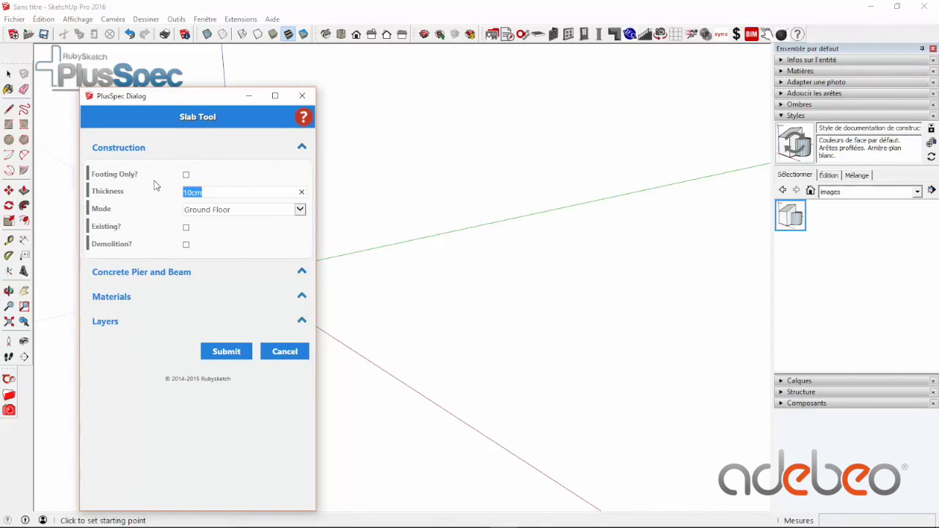
pyautogui.write('12cm')
# Try Concrete Polished, then leave the slab surface finish as None and submit the settings.
pyautogui.click(301, 297)
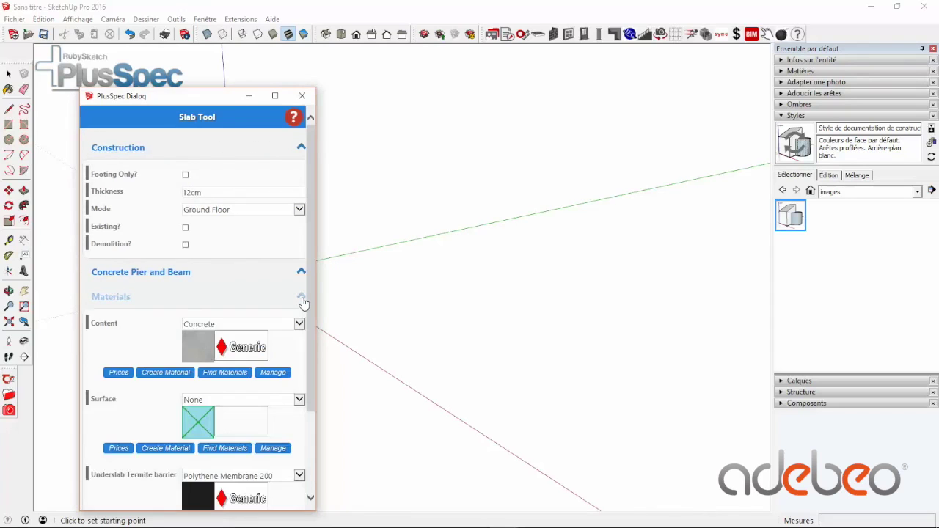
pyautogui.click(301, 298)
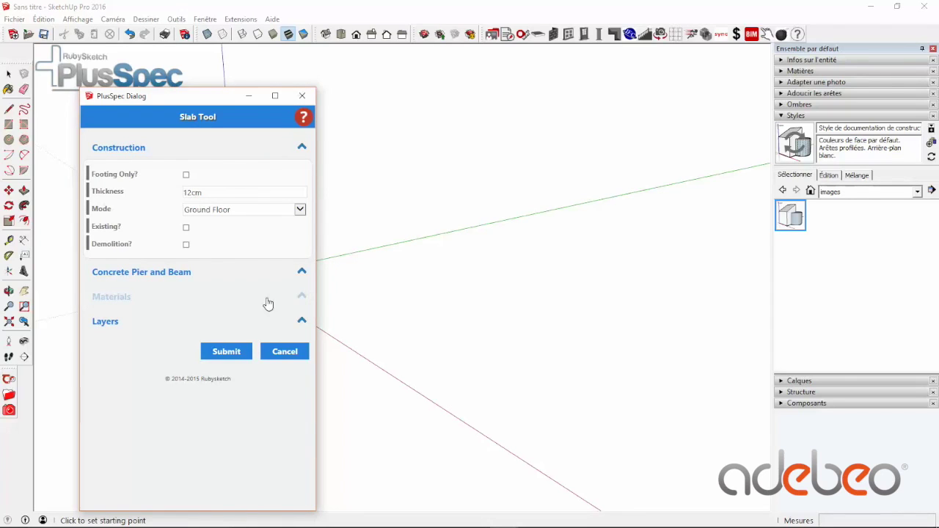
pyautogui.click(301, 298)
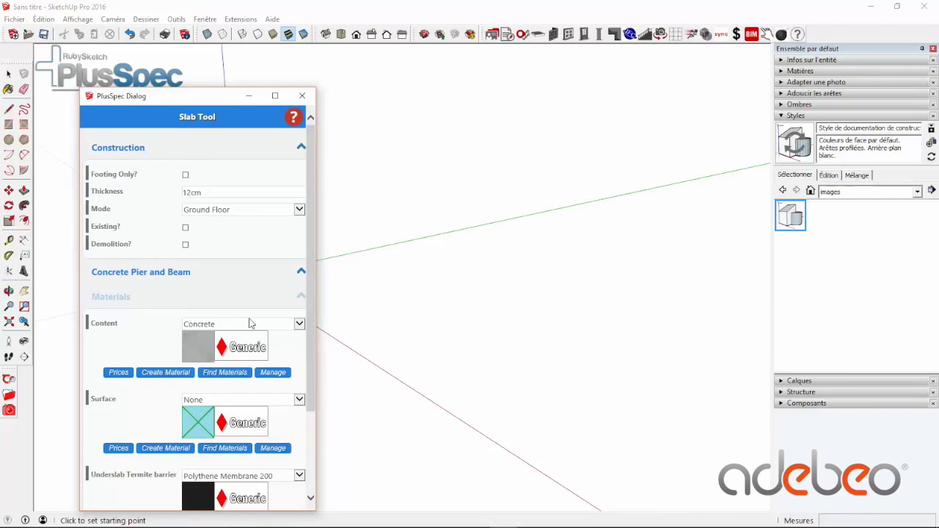
pyautogui.scroll(-2, 200, 337)
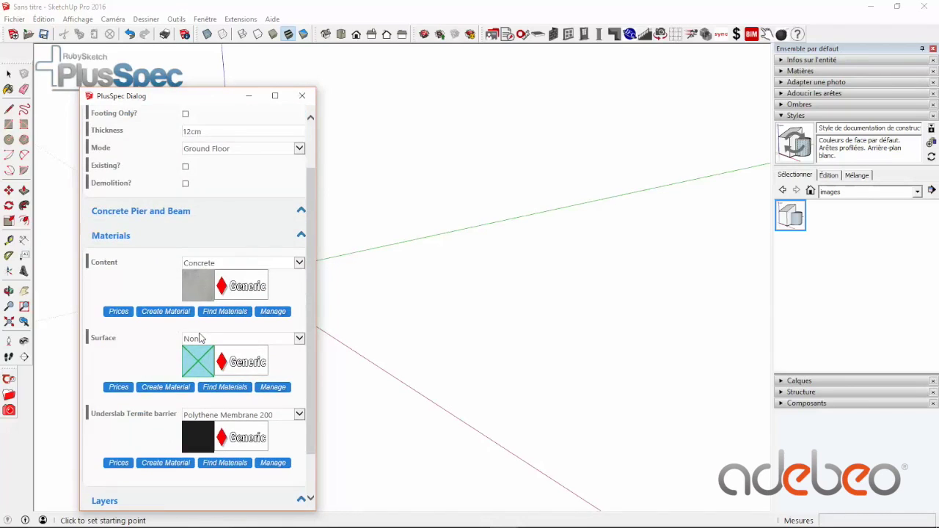
pyautogui.click(281, 339)
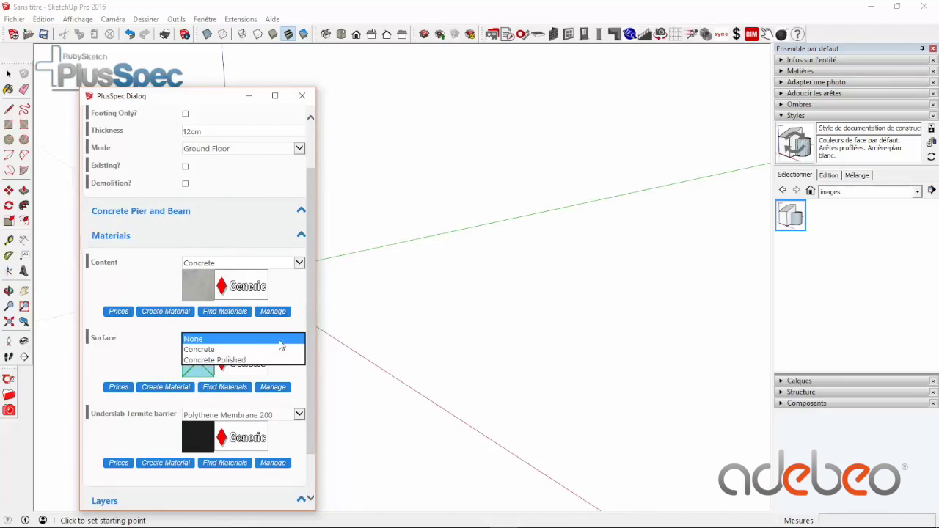
pyautogui.click(234, 360)
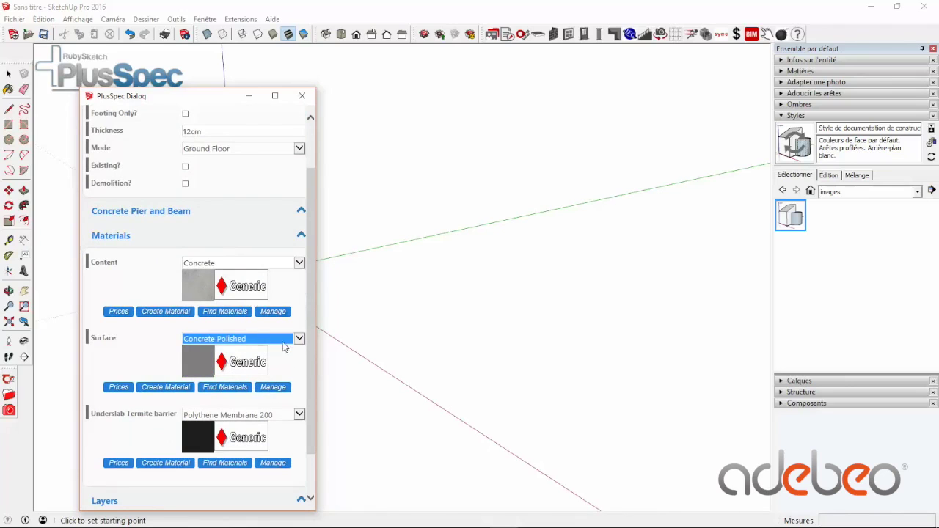
pyautogui.click(285, 341)
pyautogui.click(228, 319)
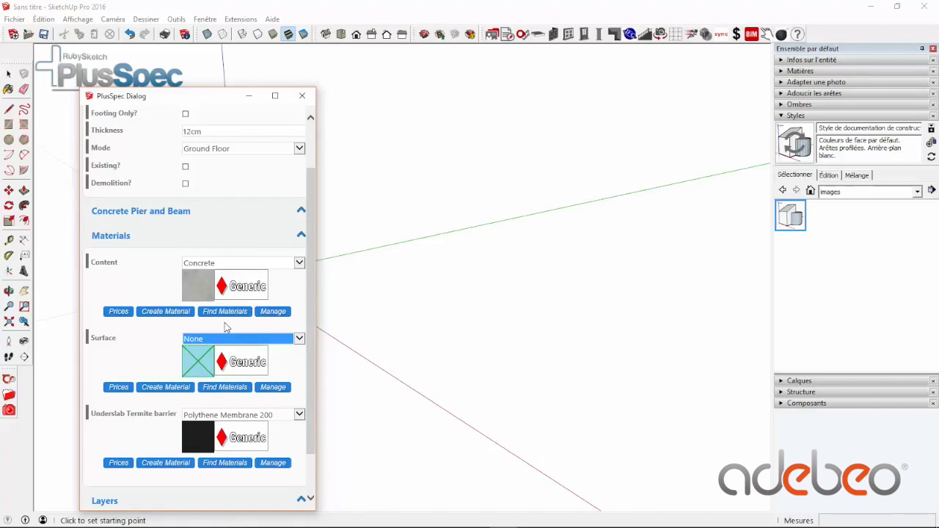
pyautogui.scroll(-2, 214, 238)
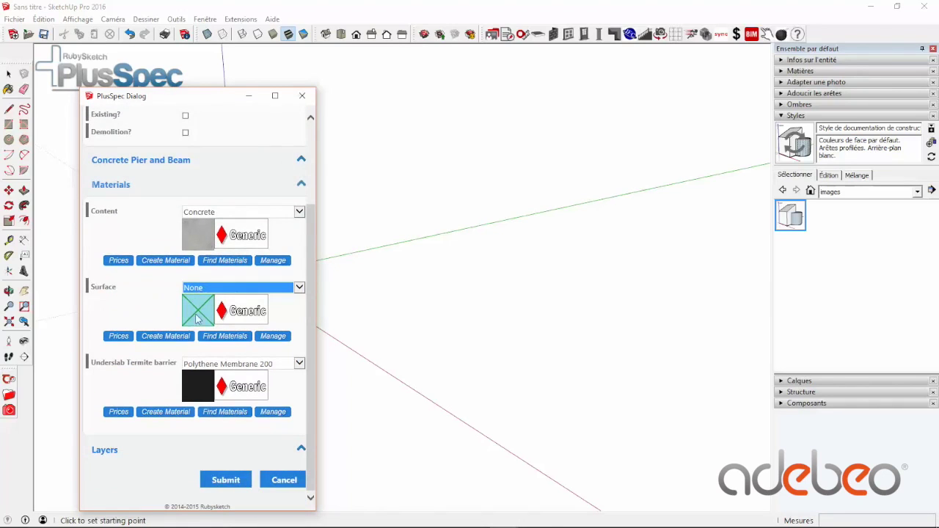
pyautogui.click(226, 480)
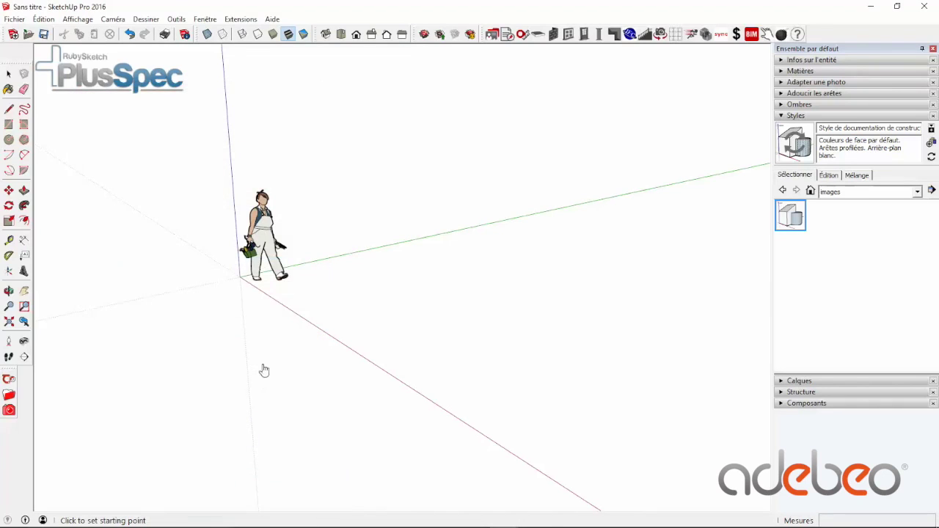
# Draw a trial slab with 446.2 cm, 270 cm and 441.9 cm edges.
pyautogui.click(305, 309)
pyautogui.click(486, 420)
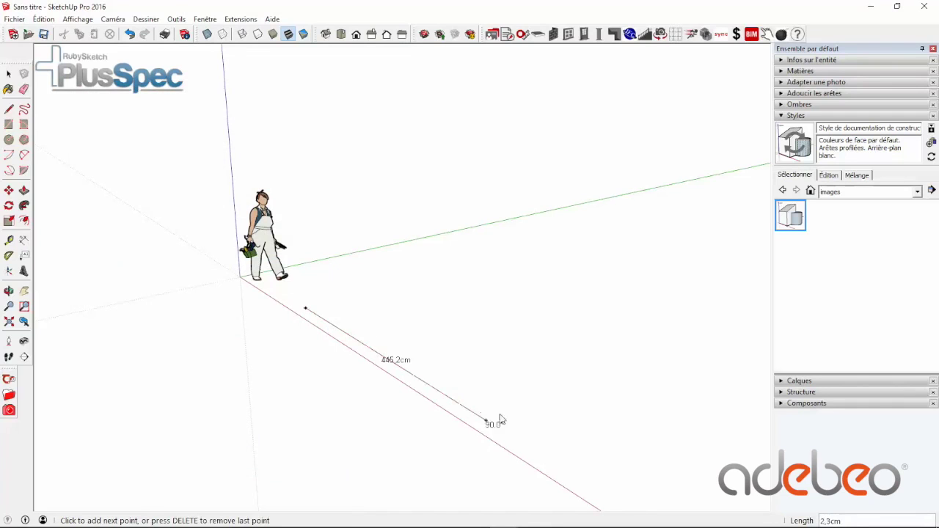
pyautogui.click(657, 377)
pyautogui.click(489, 278)
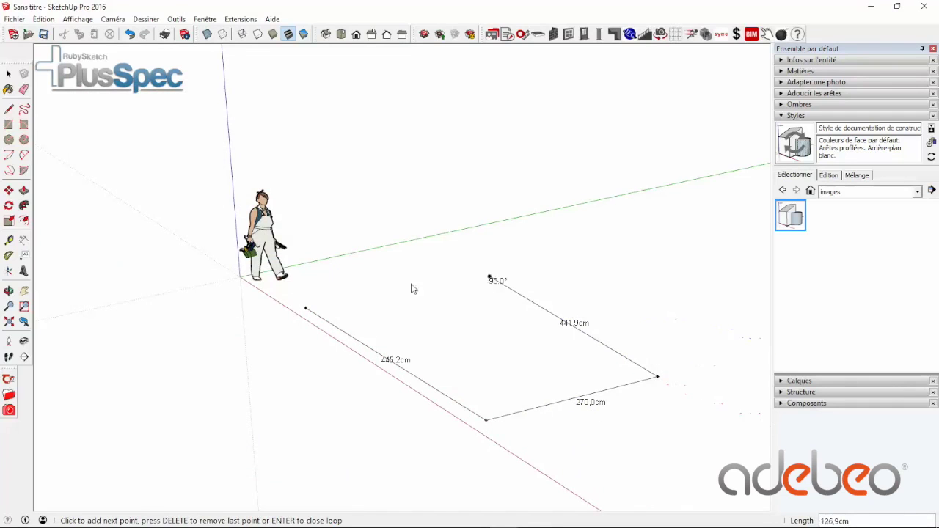
pyautogui.click(306, 309)
pyautogui.scroll(-1, 492, 287)
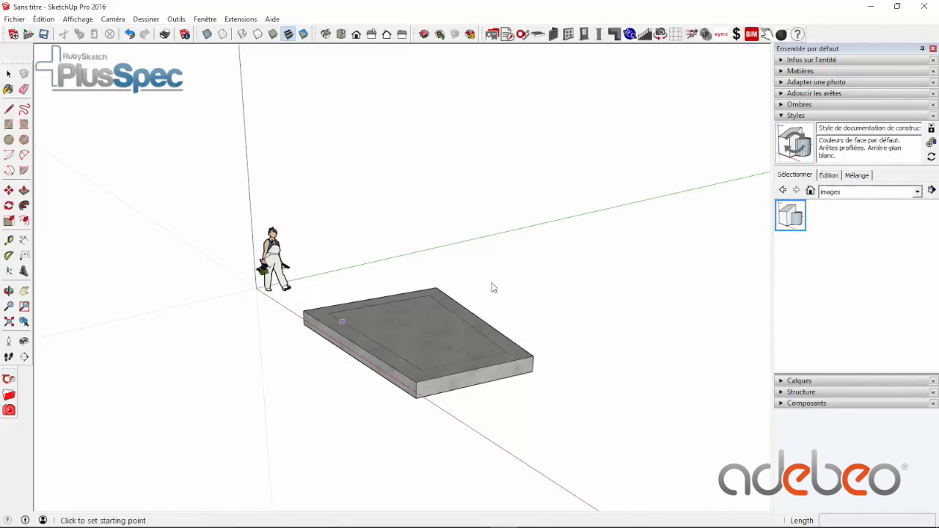
# Draw a second four-corner trial slab beside the first one.
pyautogui.click(537, 258)
pyautogui.click(669, 313)
pyautogui.click(739, 262)
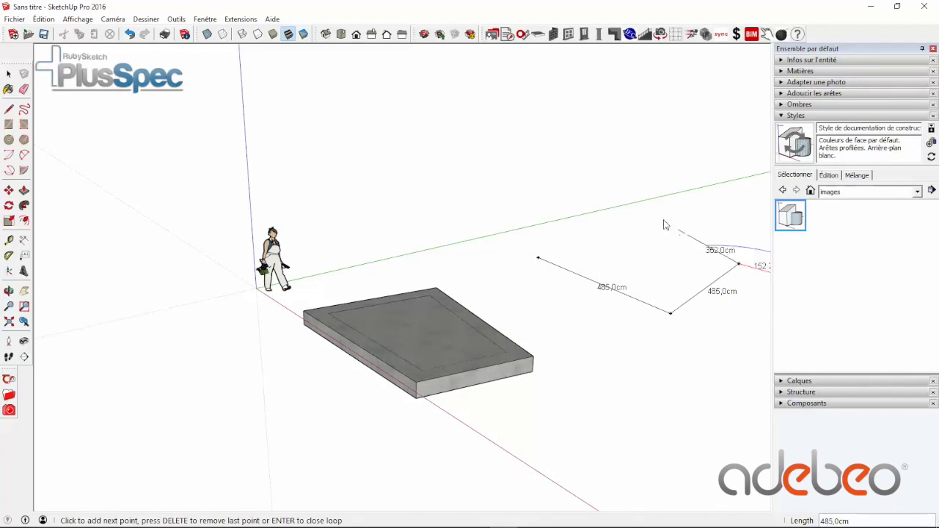
pyautogui.click(529, 172)
pyautogui.press('Return')
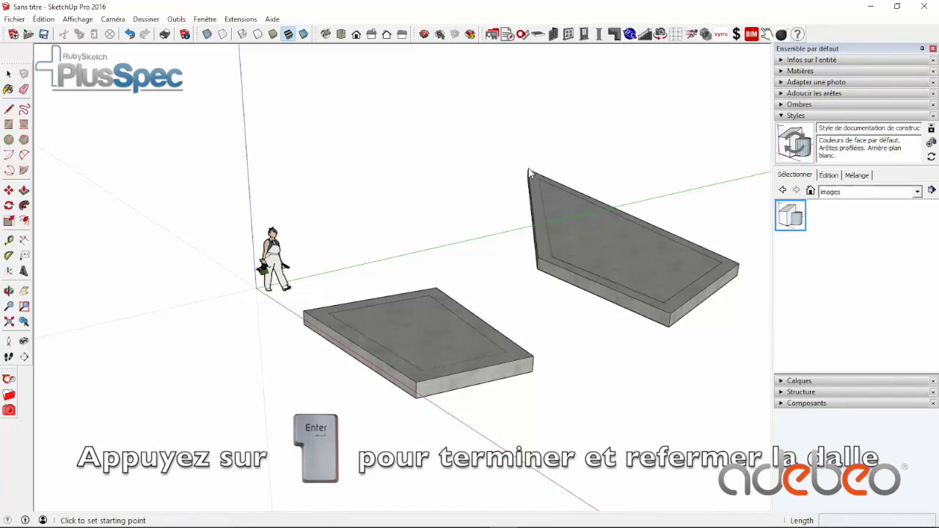
# Undo both trial slabs with Ctrl+Z and switch to the Top view.
pyautogui.hotkey('ctrl', 'z')
pyautogui.hotkey('ctrl', 'z')
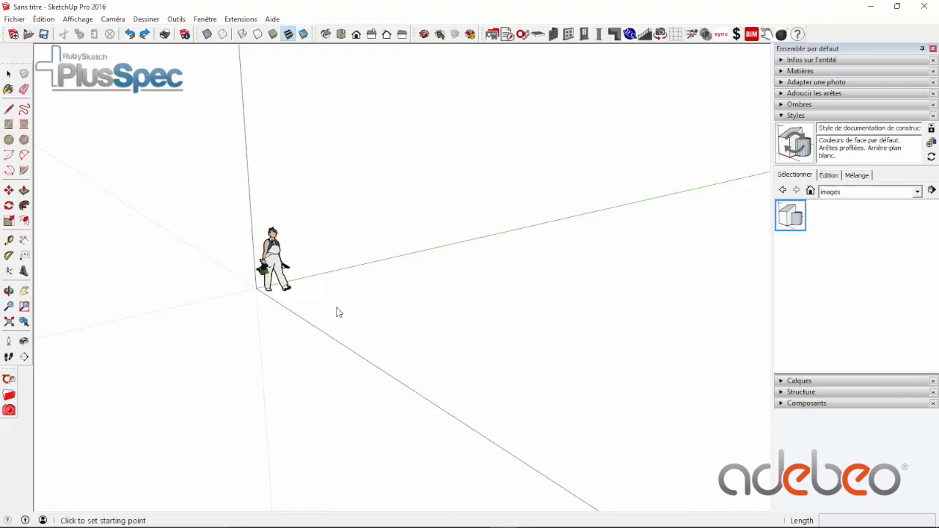
pyautogui.click(341, 35)
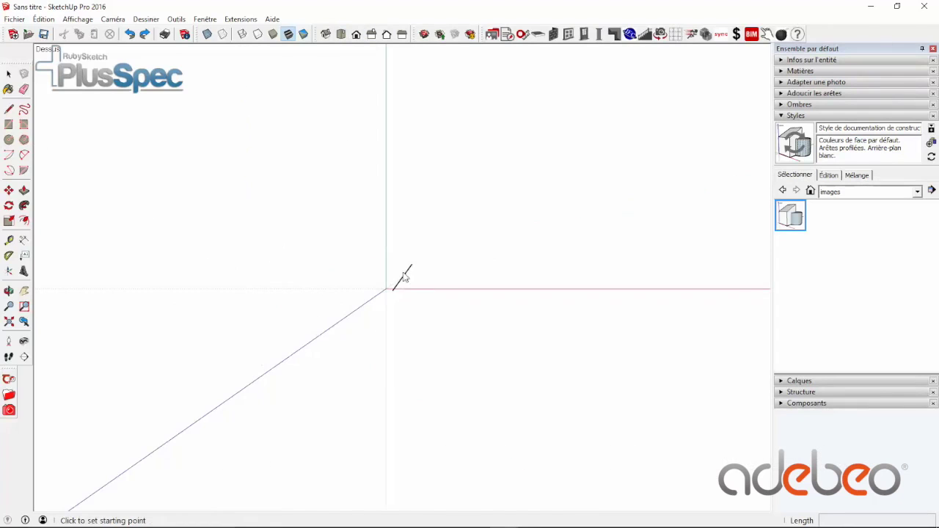
pyautogui.press('e')
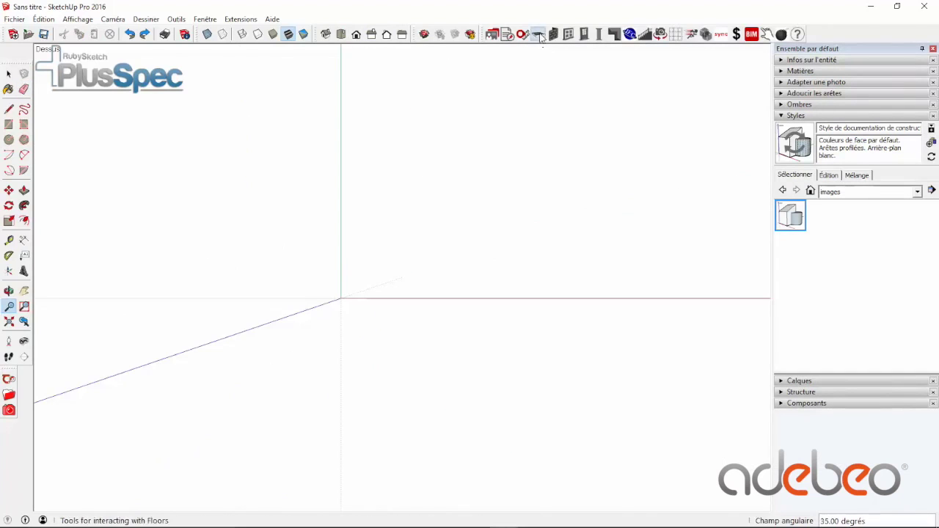
# Launch the Slab Tool, accept the 12cm ground-floor settings, and start at the origin.
pyautogui.click(538, 35)
pyautogui.click(22, 35)
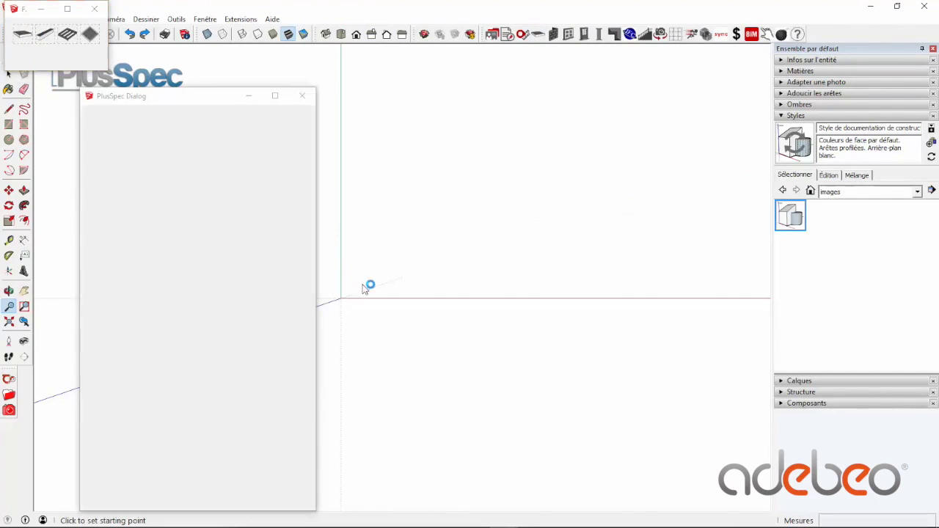
pyautogui.click(239, 356)
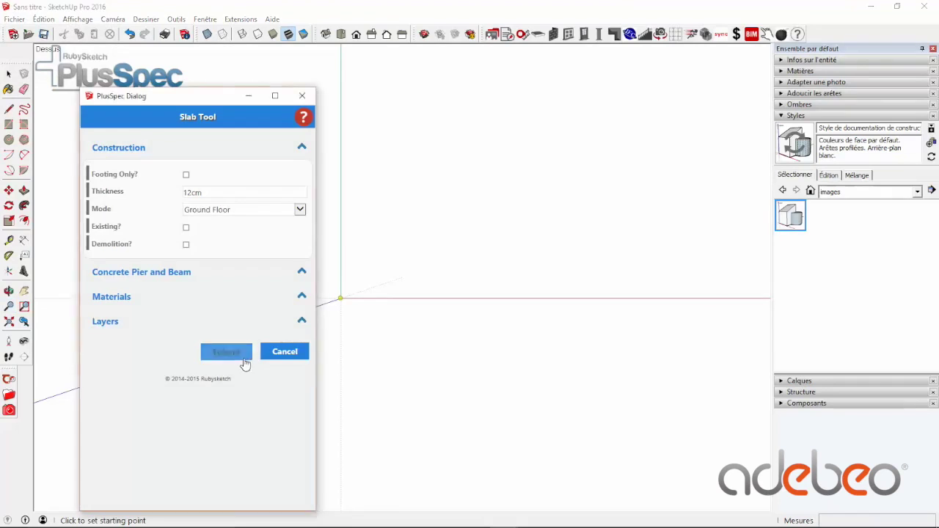
pyautogui.click(341, 300)
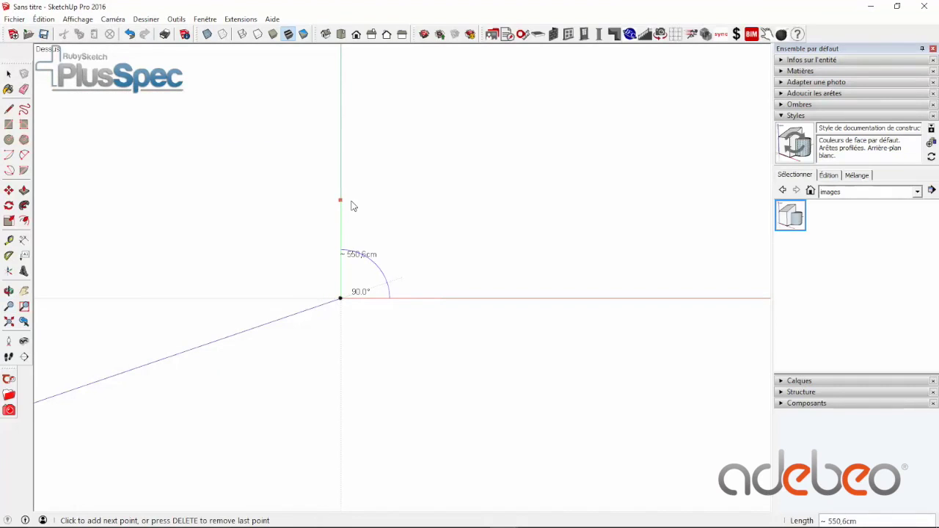
# Draw the 1195,4 cm first edge, a 382 cm edge and a 100 cm step down.
pyautogui.write('1195,4')
pyautogui.press('Return')
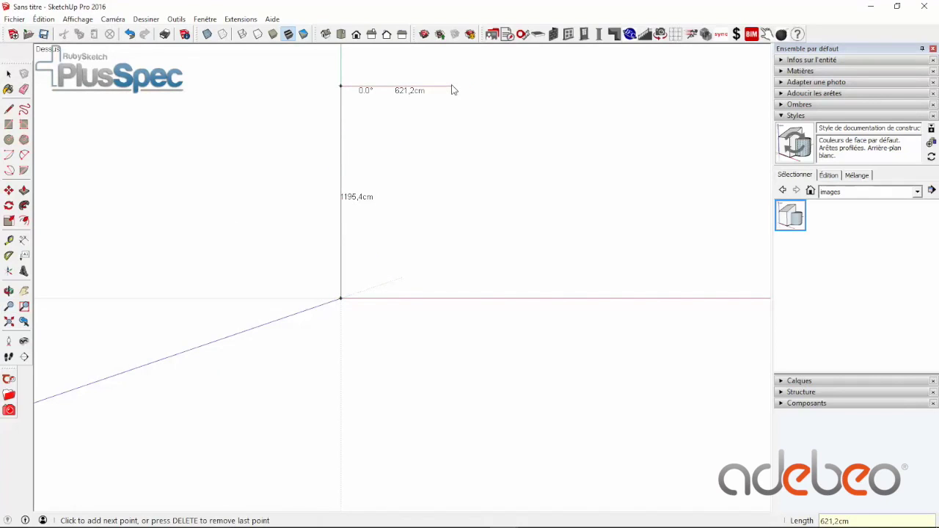
pyautogui.write('382')
pyautogui.press('Return')
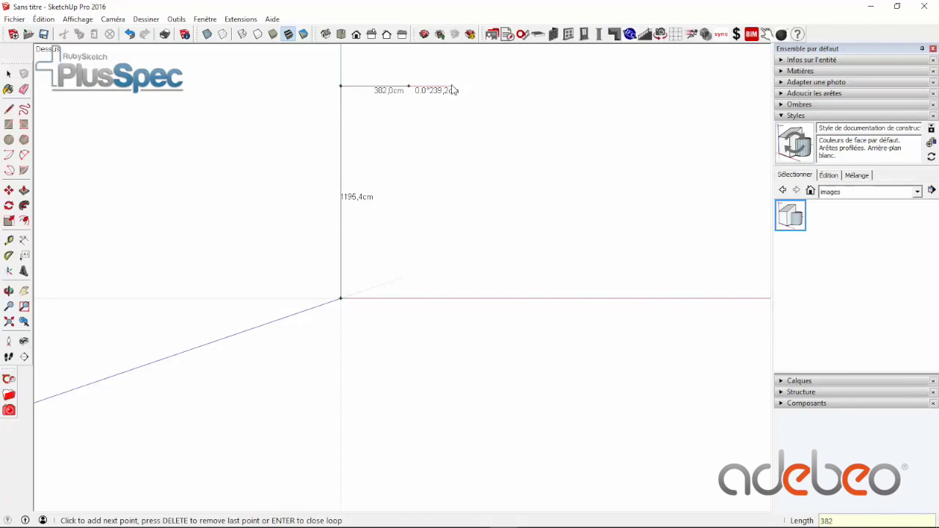
pyautogui.scroll(2, 400, 147)
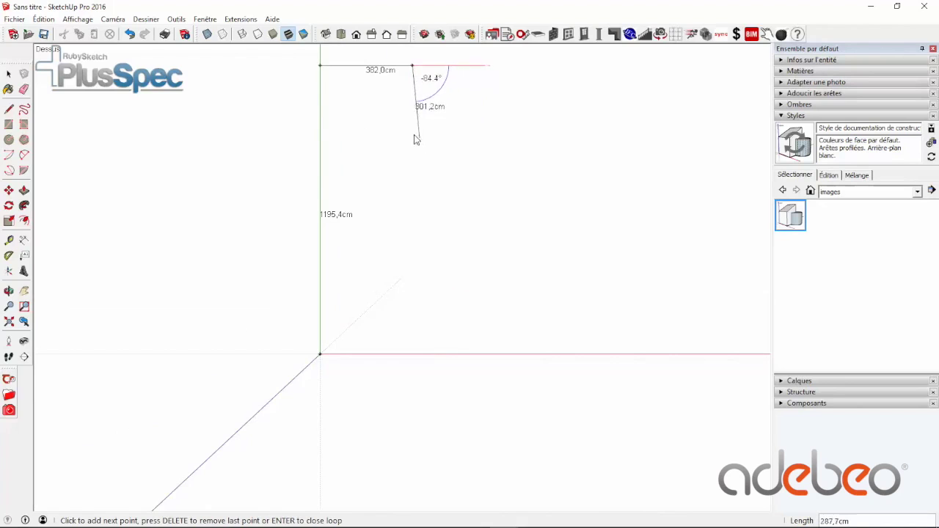
pyautogui.press('Return')
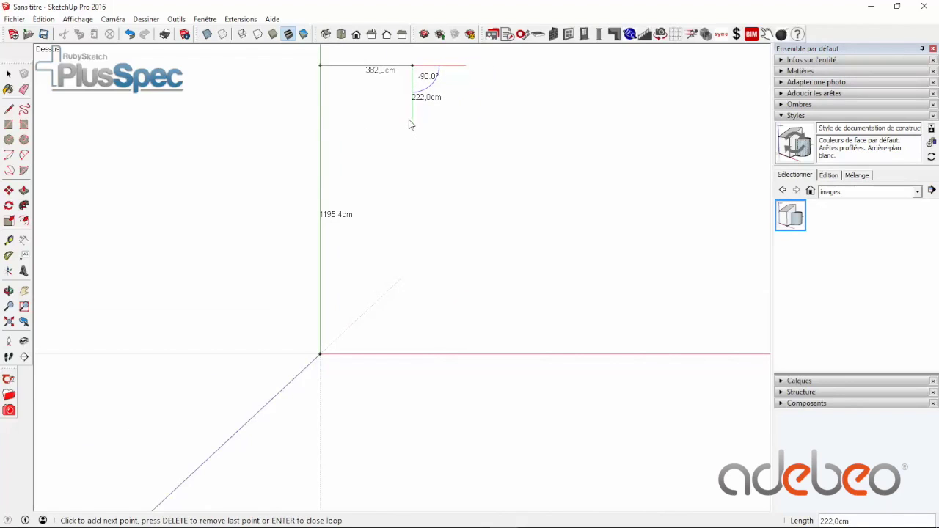
pyautogui.press('Return')
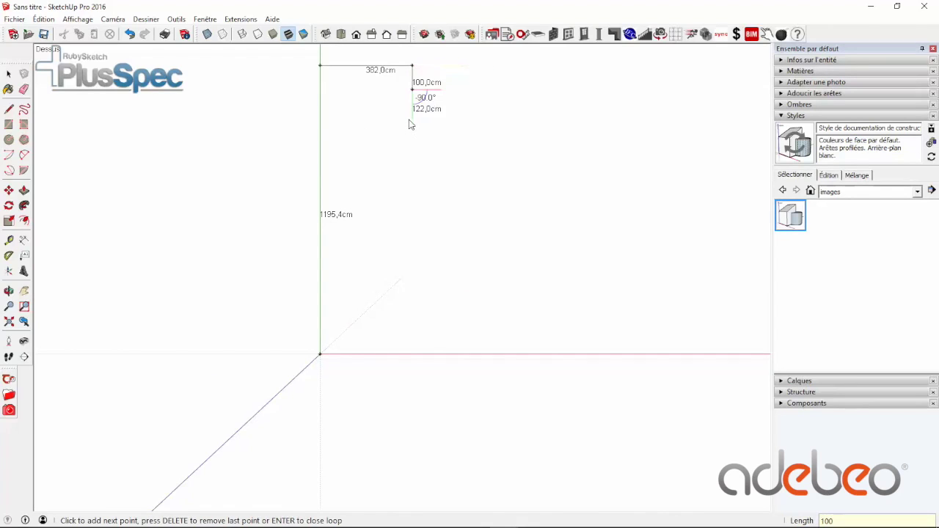
pyautogui.scroll(-2, 535, 91)
pyautogui.scroll(2, 535, 91)
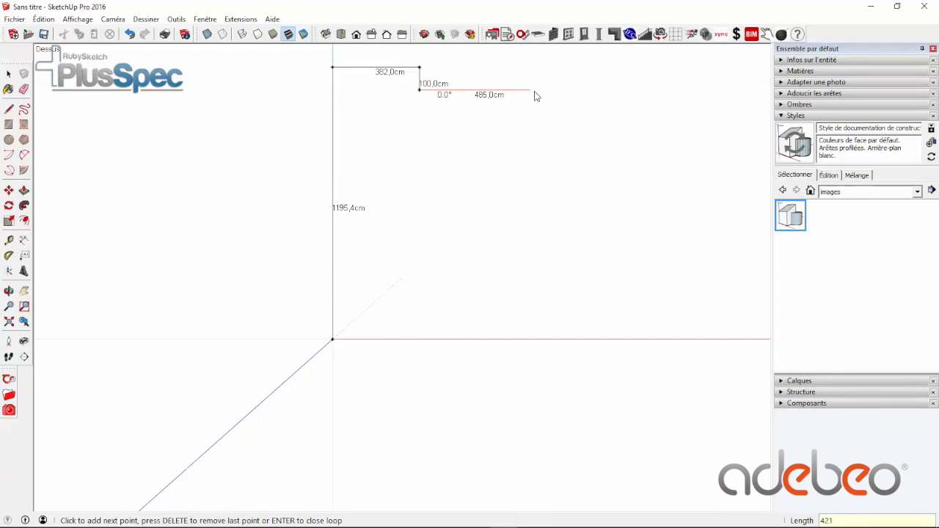
# Add the 421 cm edge, the 100 cm step back up and the 636 cm top edge.
pyautogui.write('421')
pyautogui.press('Return')
pyautogui.scroll(-1, 516, 66)
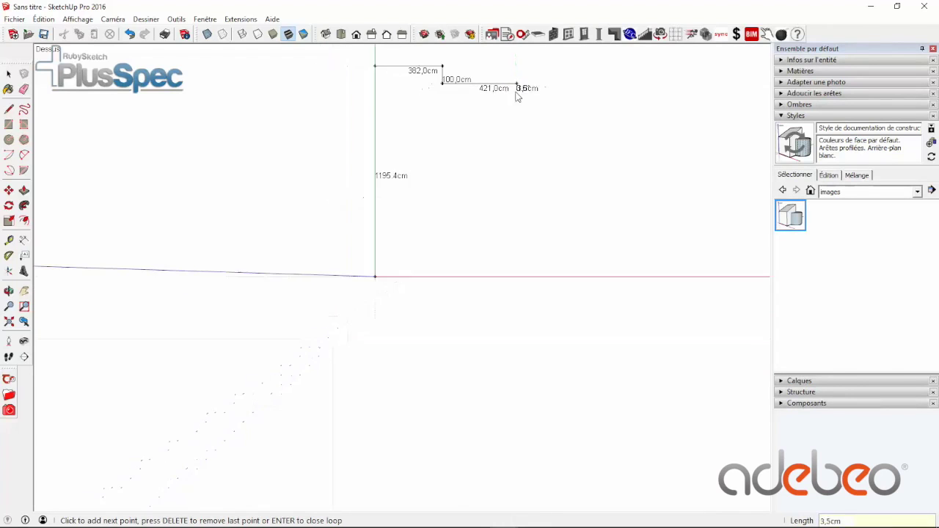
pyautogui.scroll(-4, 516, 95)
pyautogui.scroll(4, 533, 61)
pyautogui.scroll(1, 453, 87)
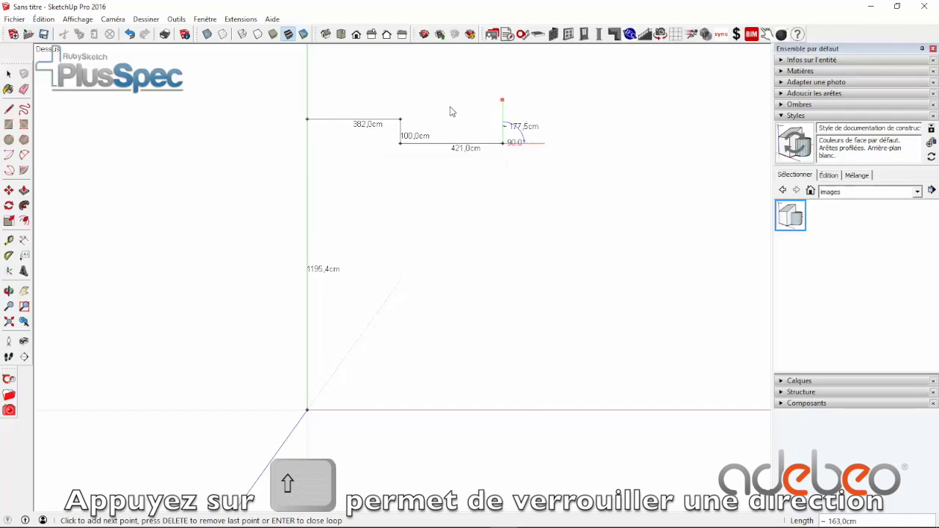
pyautogui.click(401, 127)
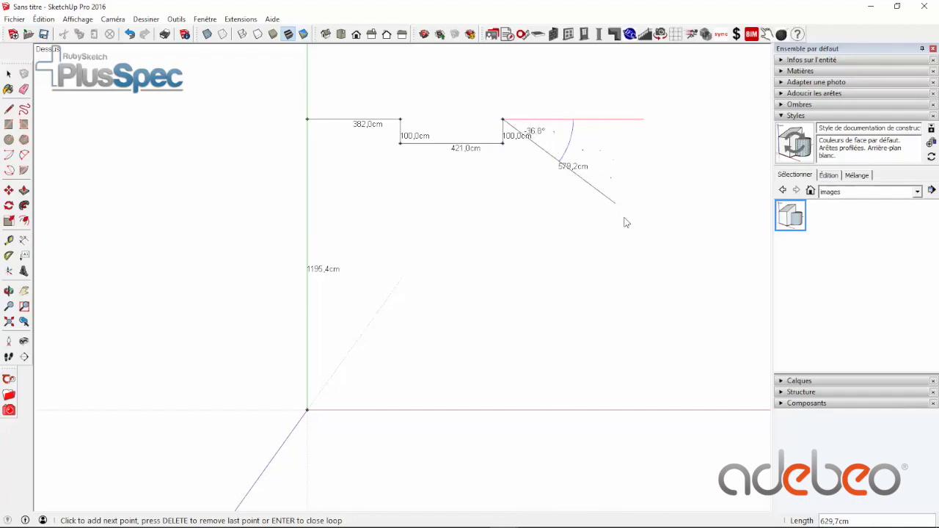
pyautogui.click(649, 220)
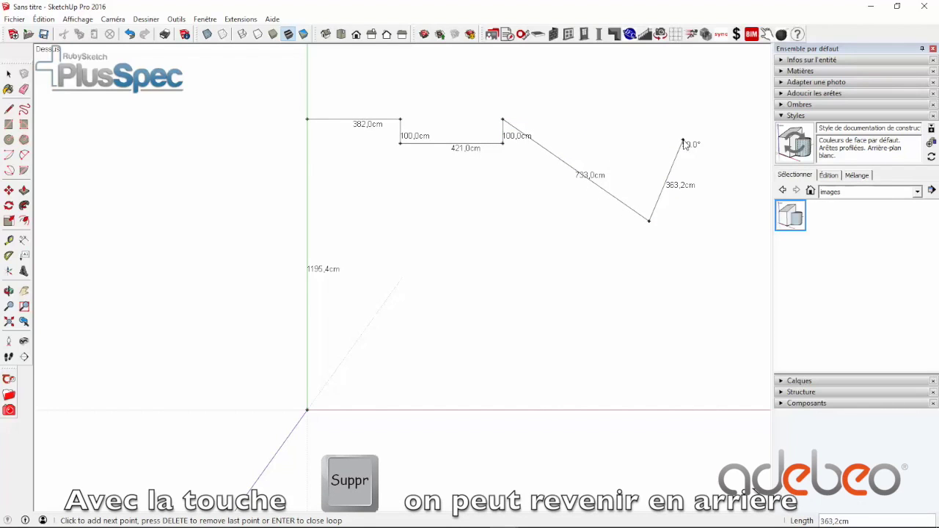
pyautogui.press('Delete')
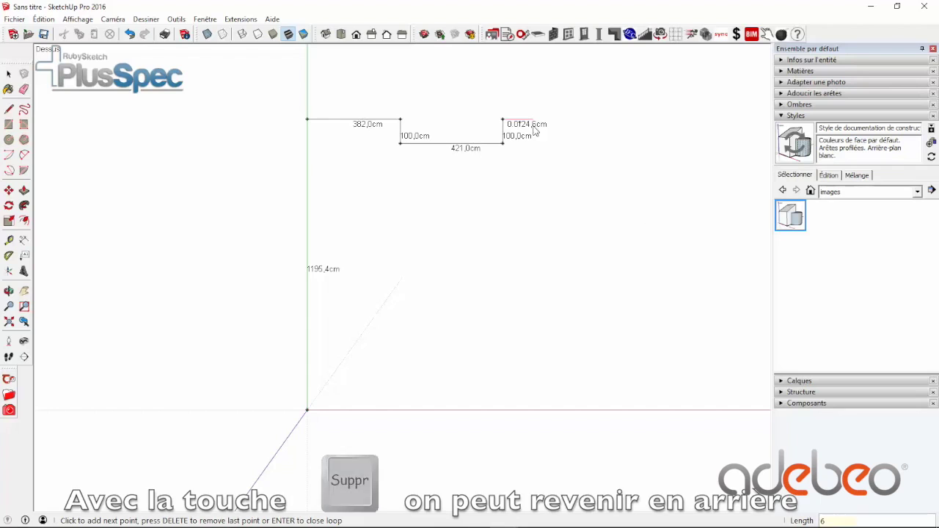
pyautogui.write('636')
pyautogui.press('Return')
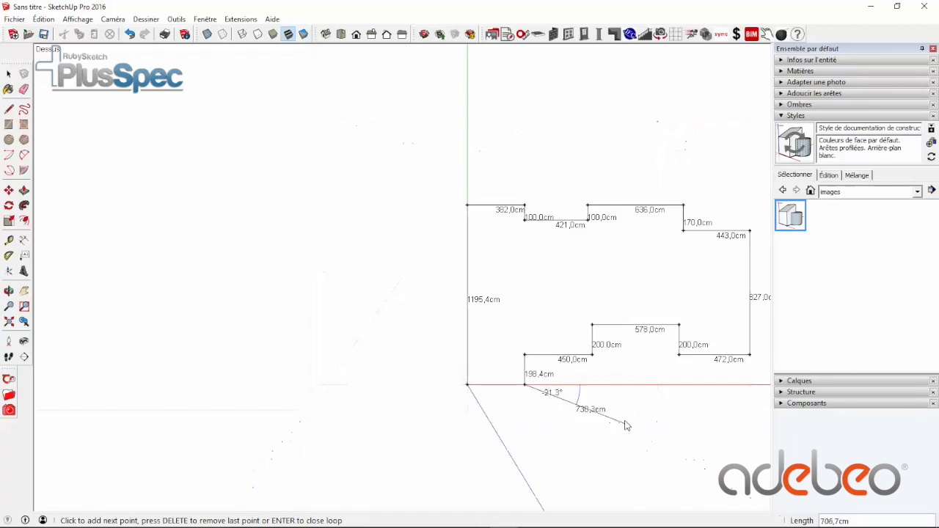
# Close the outline at the origin to form the slab and tilt the view to check it.
pyautogui.scroll(2, 624, 425)
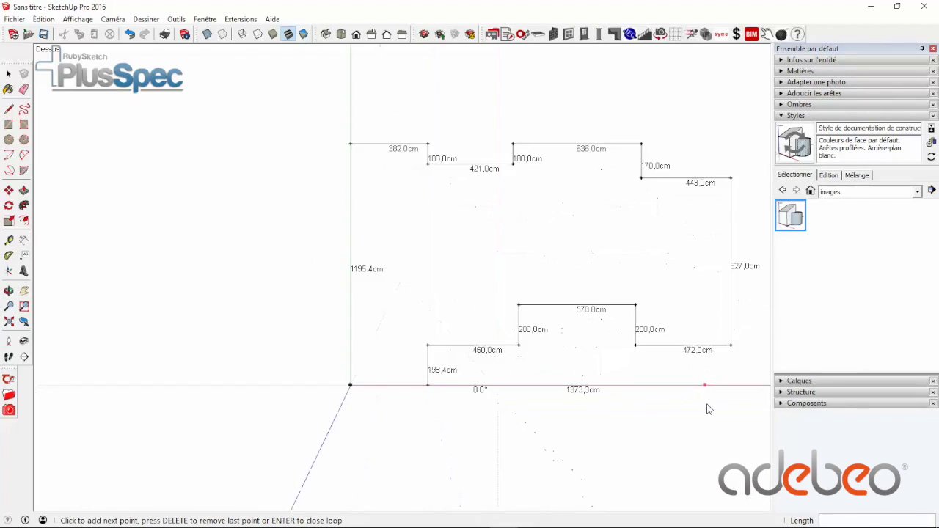
pyautogui.scroll(2, 705, 408)
pyautogui.scroll(1, 705, 402)
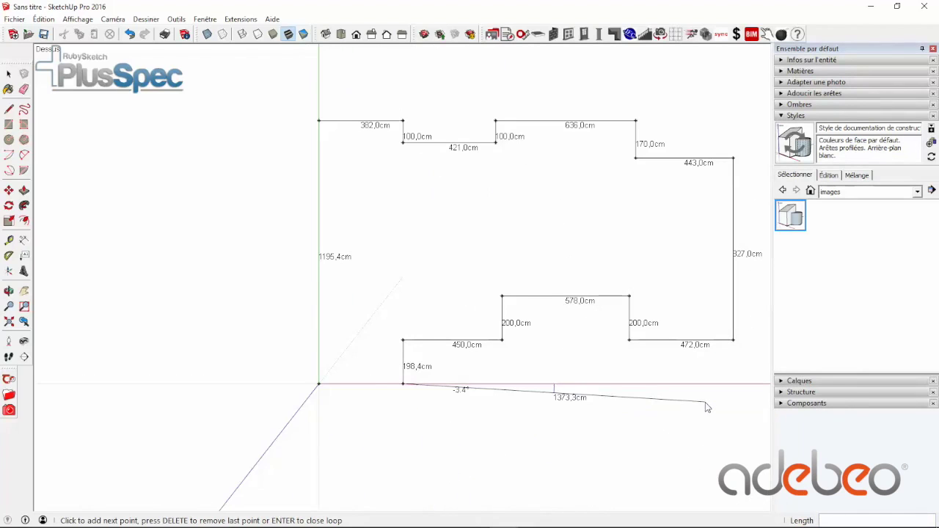
pyautogui.click(319, 384)
pyautogui.scroll(-2, 320, 384)
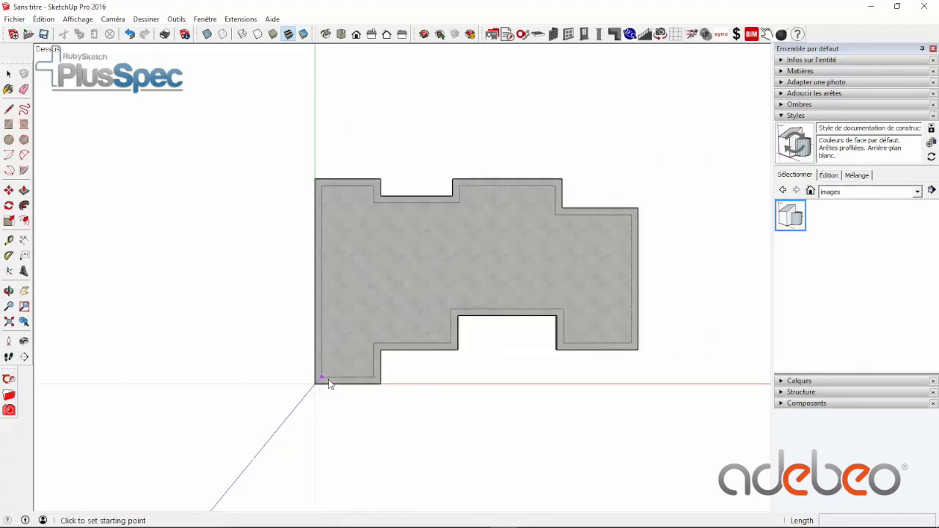
pyautogui.scroll(2, 326, 384)
pyautogui.moveTo(614, 378); pyautogui.dragTo(620, 270, button='middle')
pyautogui.scroll(-3, 611, 266)
pyautogui.scroll(3, 680, 301)
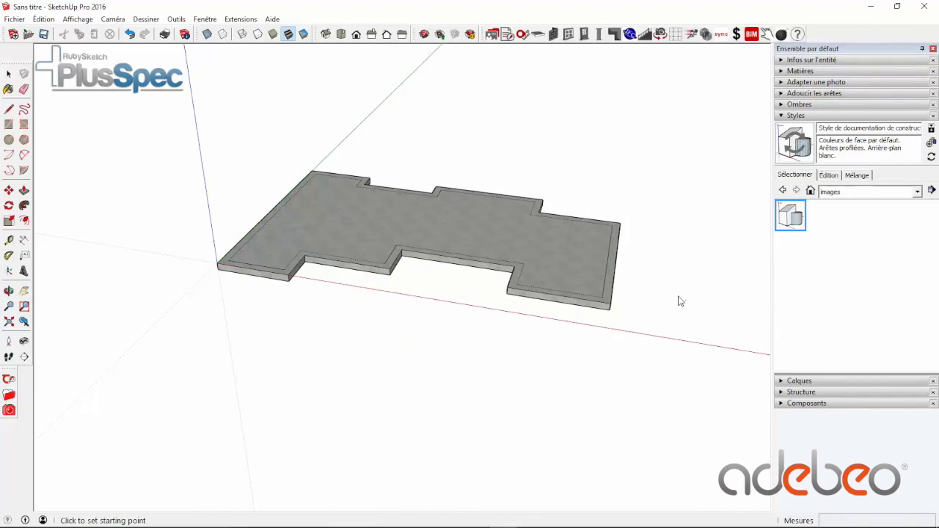
pyautogui.press('space')
# Orbit to a steeper view and start the Slab Tool with the confirmed settings.
pyautogui.moveTo(556, 285); pyautogui.dragTo(461, 334, button='middle')
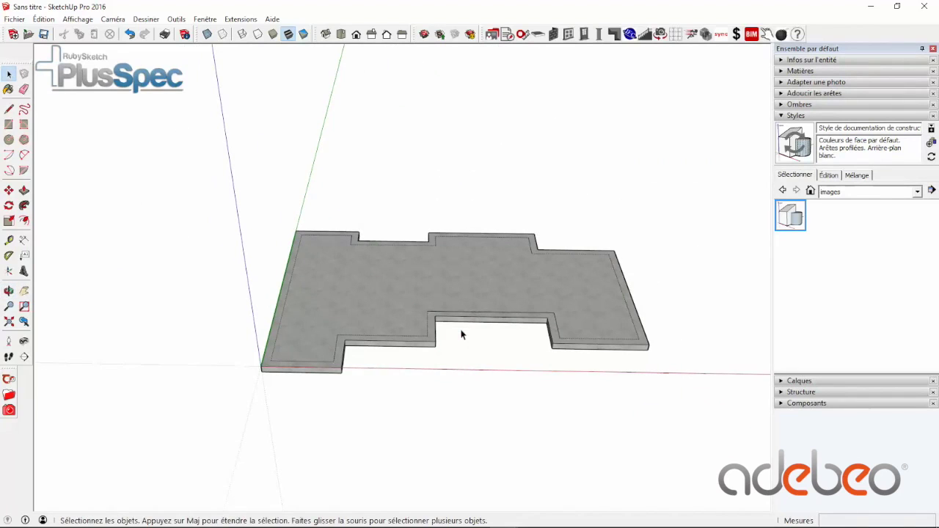
pyautogui.click(522, 34)
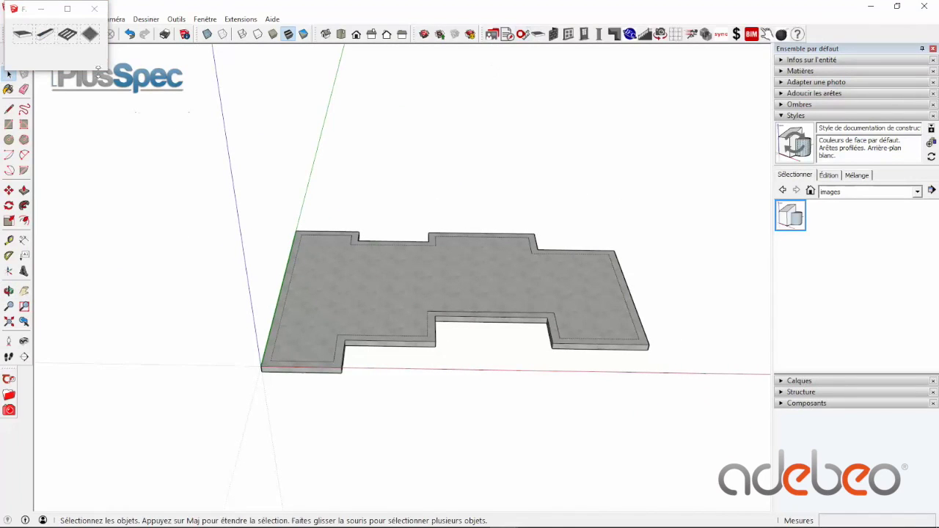
pyautogui.click(22, 39)
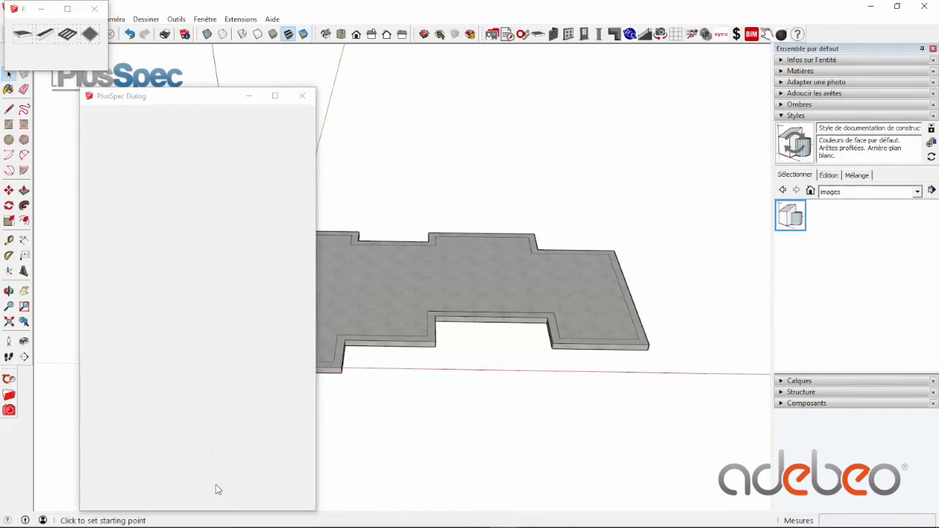
pyautogui.click(226, 352)
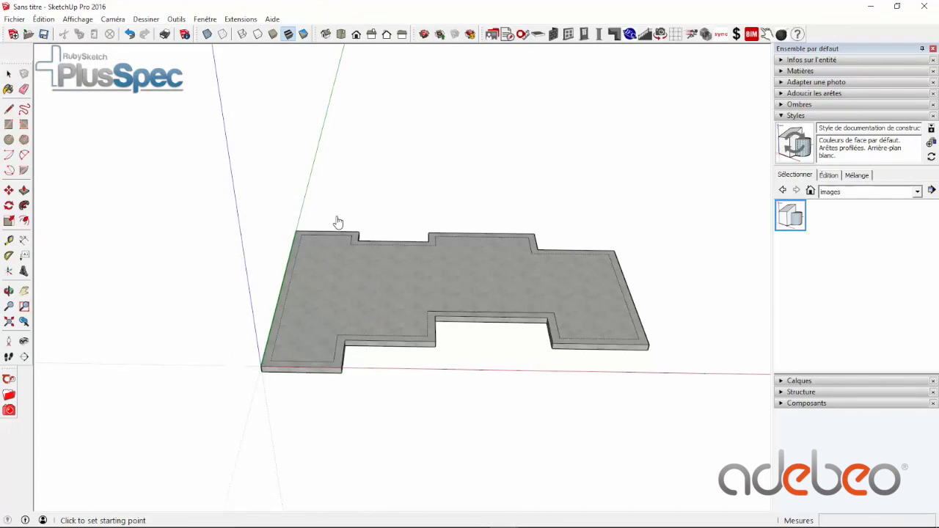
pyautogui.moveTo(336, 220); pyautogui.dragTo(423, 182, button='middle')
# Draw a rectangular slab about 1496,6 by 689,6 cm beside the house slab and select it.
pyautogui.click(370, 194)
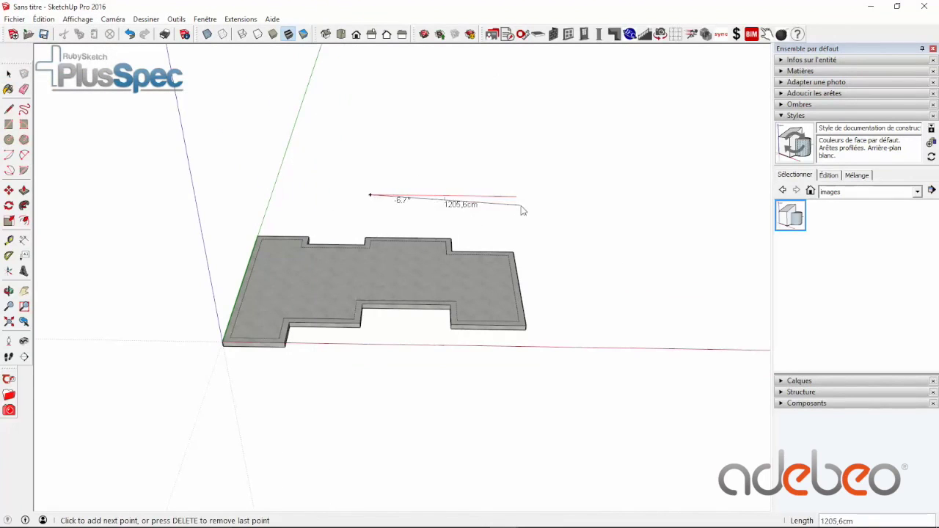
pyautogui.click(377, 133)
pyautogui.click(504, 135)
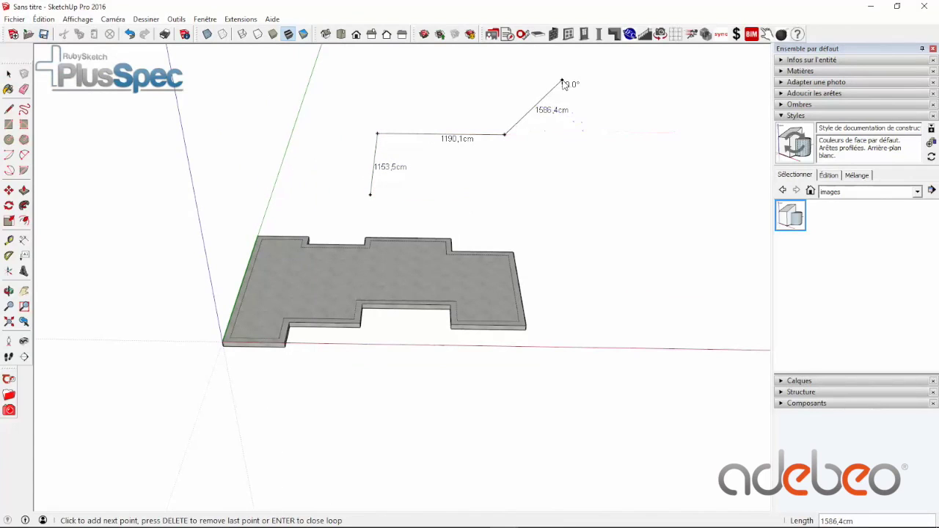
pyautogui.press('Delete')
pyautogui.press('Delete')
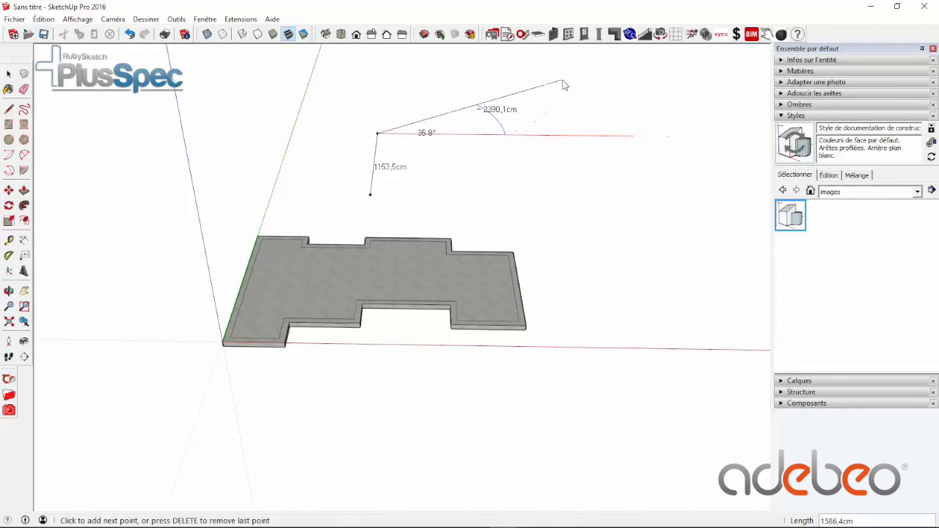
pyautogui.click(375, 156)
pyautogui.click(545, 158)
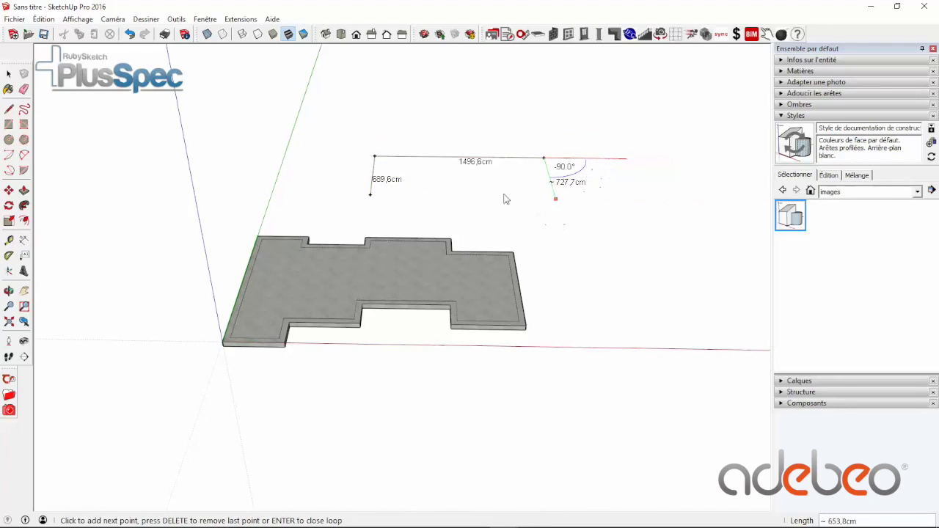
pyautogui.click(374, 199)
pyautogui.click(371, 198)
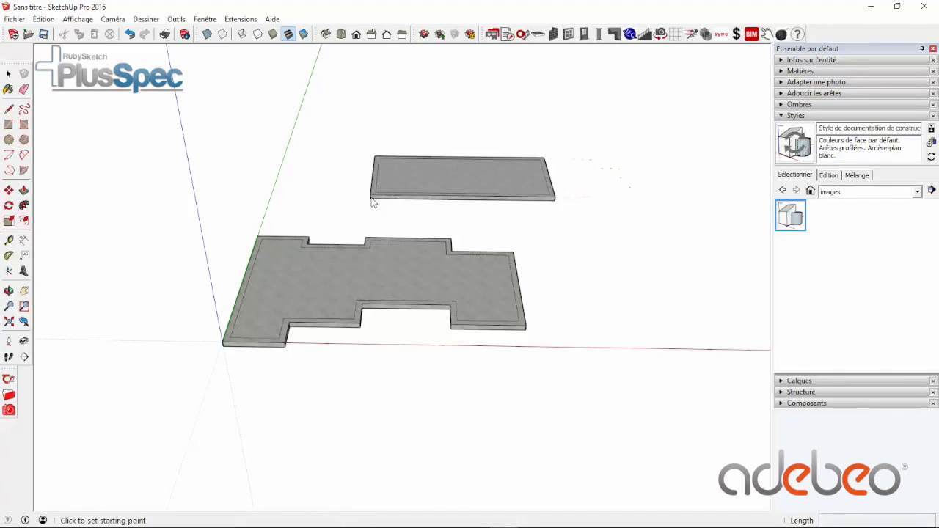
pyautogui.click(9, 74)
pyautogui.doubleClick(481, 174)
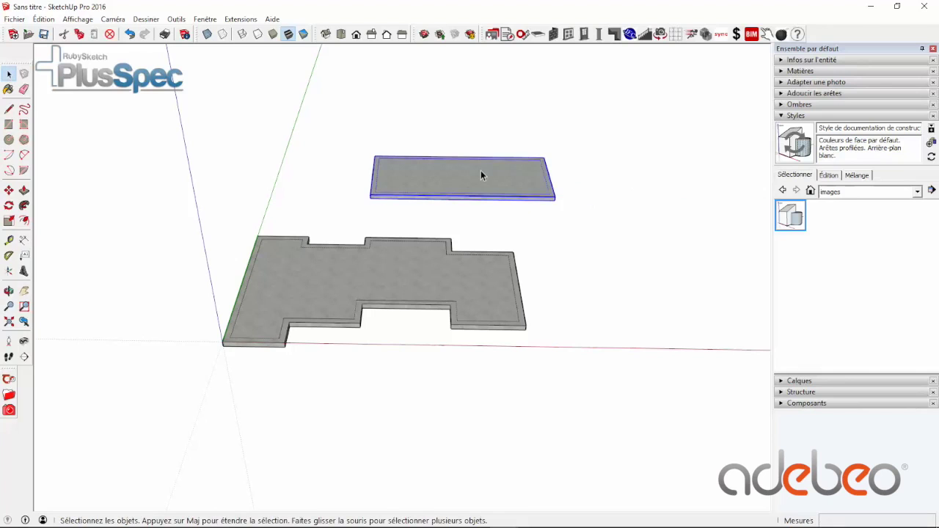
pyautogui.press('Delete')
pyautogui.moveTo(415, 313); pyautogui.dragTo(360, 284, button='middle')
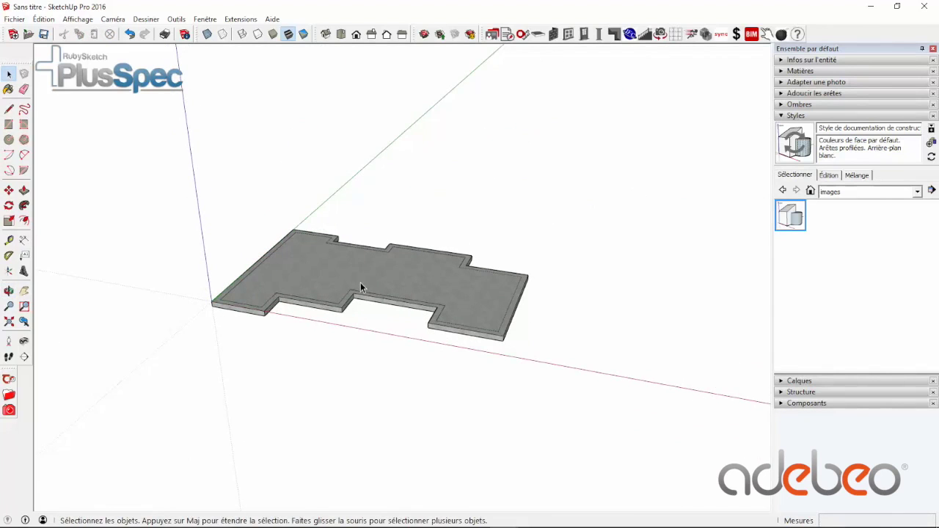
pyautogui.scroll(5, 352, 285)
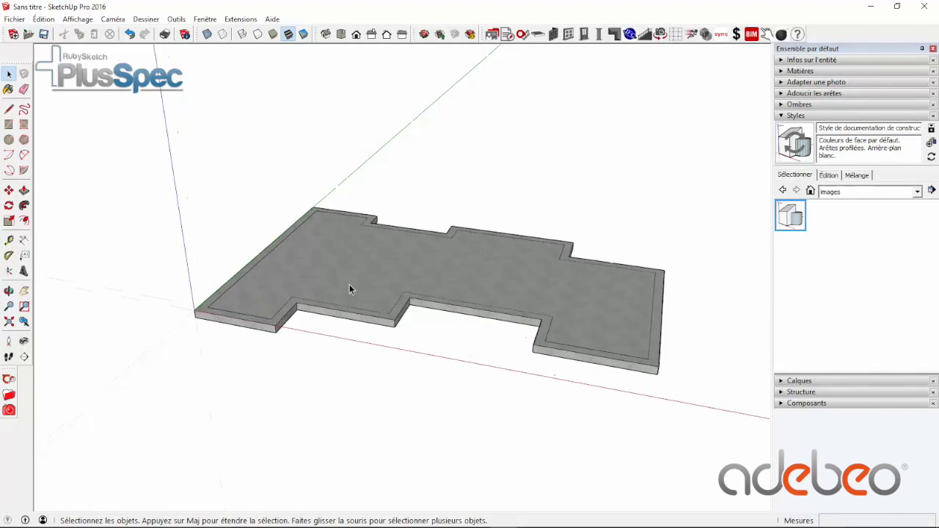
pyautogui.scroll(-6, 349, 290)
pyautogui.scroll(4, 374, 312)
pyautogui.moveTo(369, 313); pyautogui.dragTo(511, 257, button='middle')
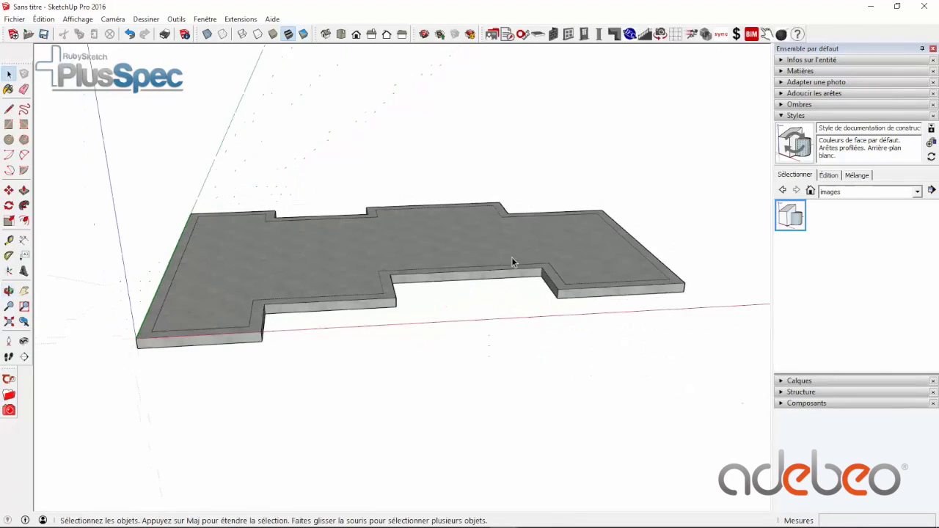
pyautogui.moveTo(283, 256); pyautogui.dragTo(271, 277, button='middle')
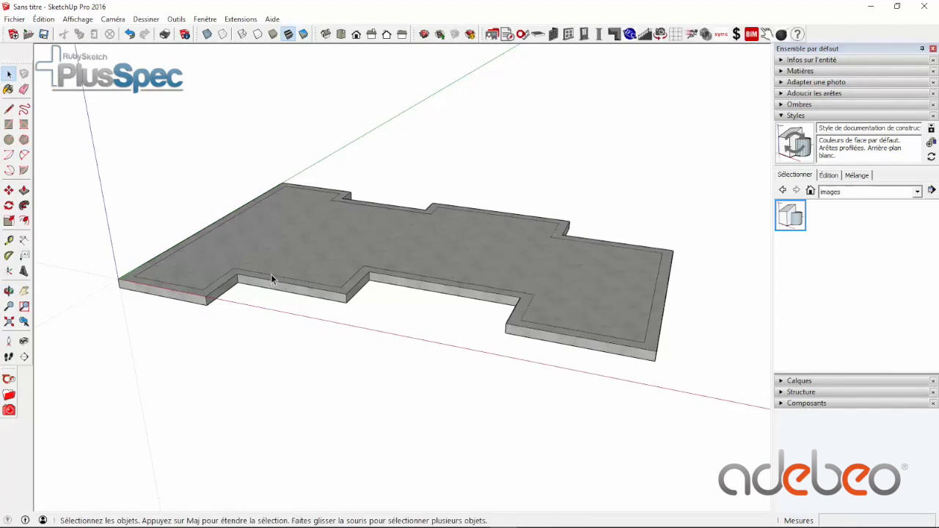
pyautogui.click(293, 263)
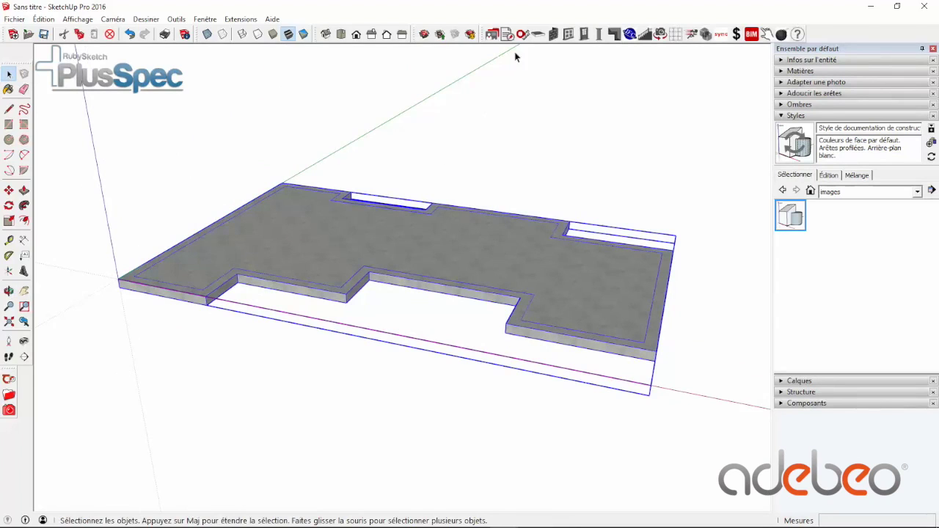
pyautogui.click(537, 35)
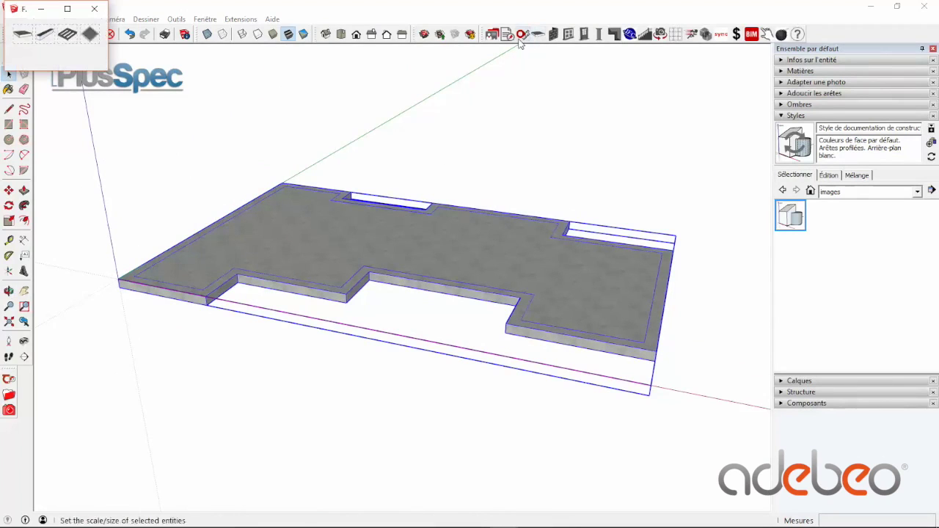
pyautogui.click(27, 38)
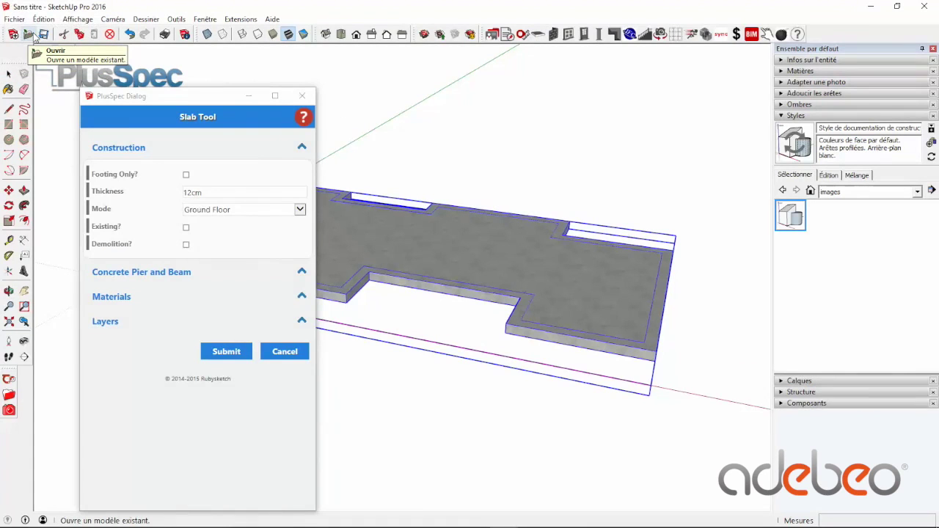
pyautogui.click(302, 95)
pyautogui.rightClick(309, 208)
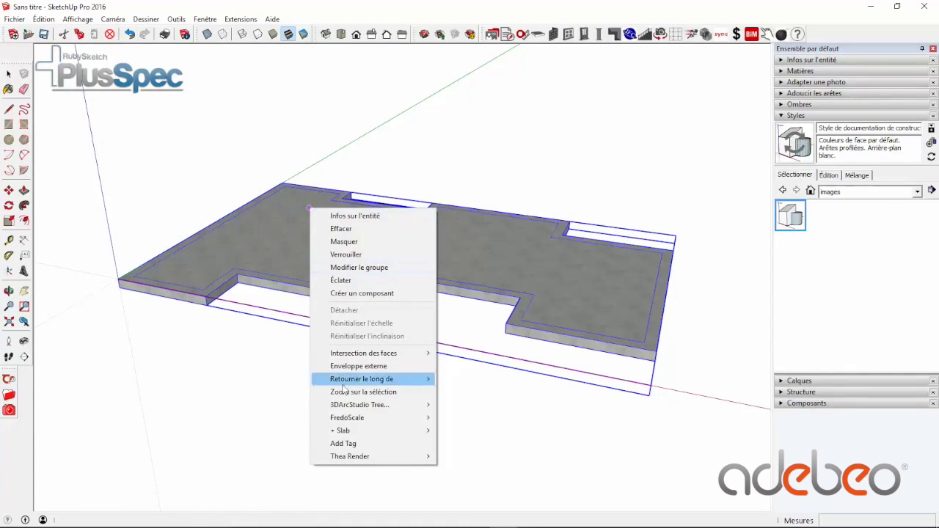
pyautogui.moveTo(384, 433)
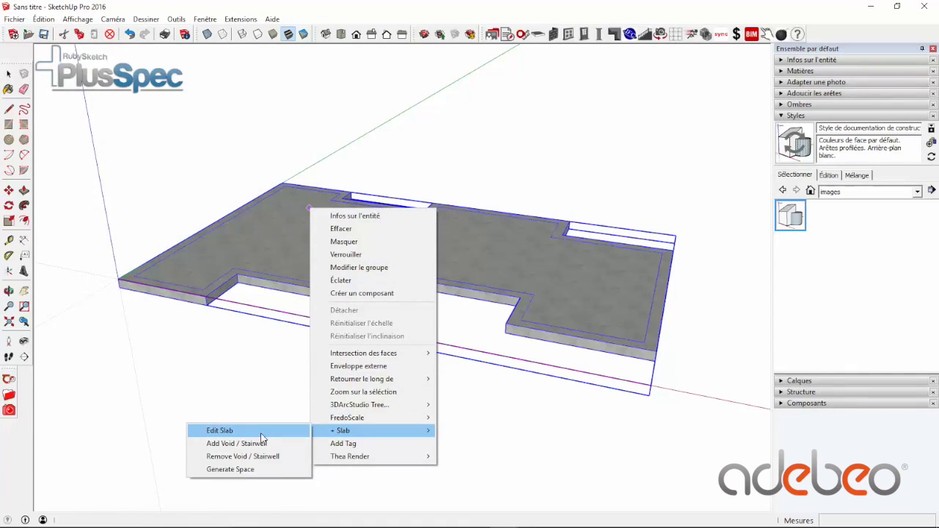
pyautogui.click(261, 433)
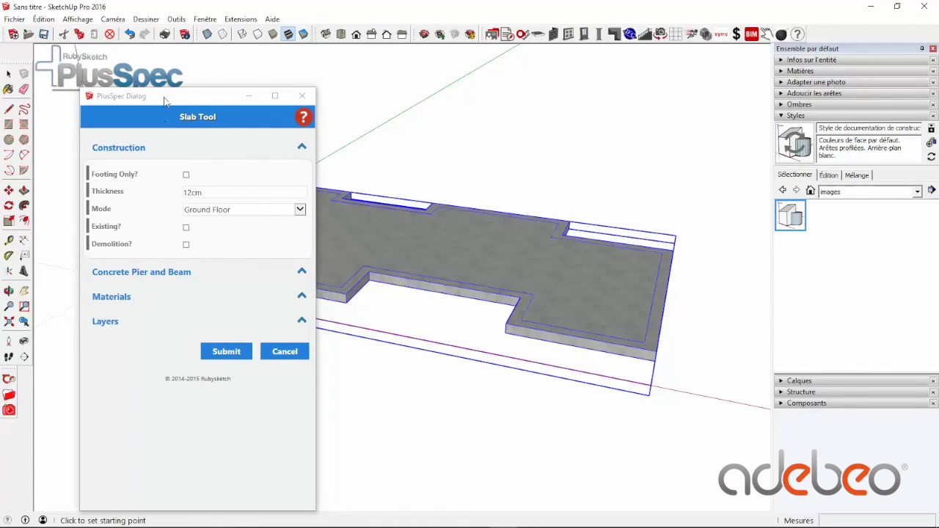
pyautogui.moveTo(168, 101); pyautogui.dragTo(222, 90)
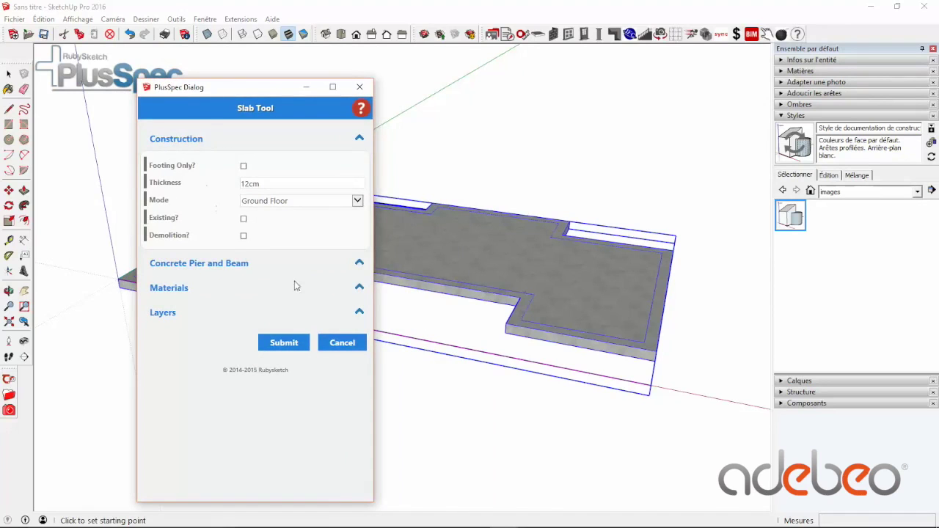
pyautogui.click(342, 343)
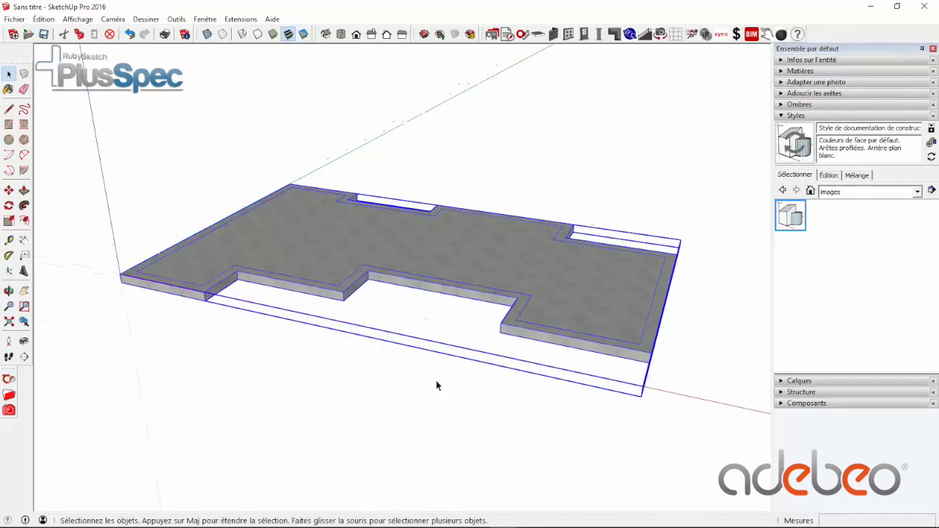
pyautogui.click(610, 327)
pyautogui.scroll(5, 609, 327)
pyautogui.doubleClick(614, 313)
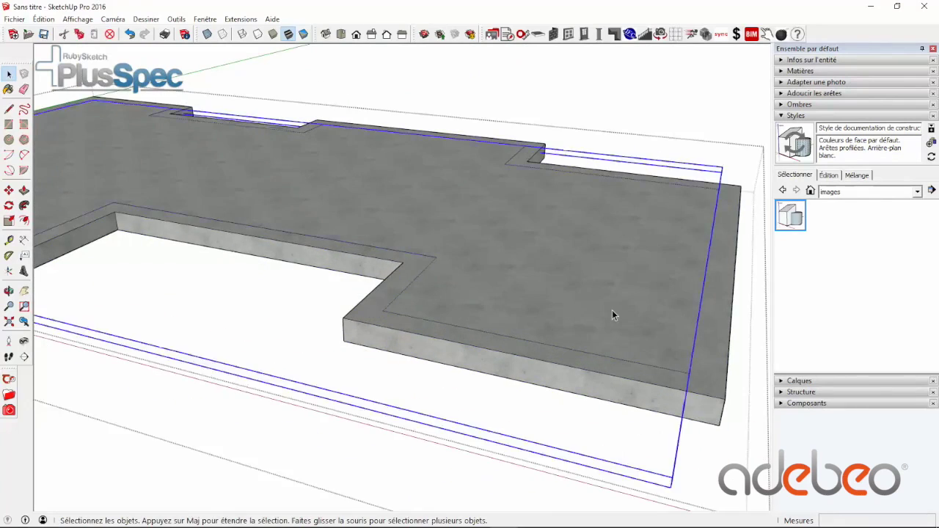
pyautogui.tripleClick(613, 313)
pyautogui.moveTo(433, 213); pyautogui.dragTo(359, 189, button='middle')
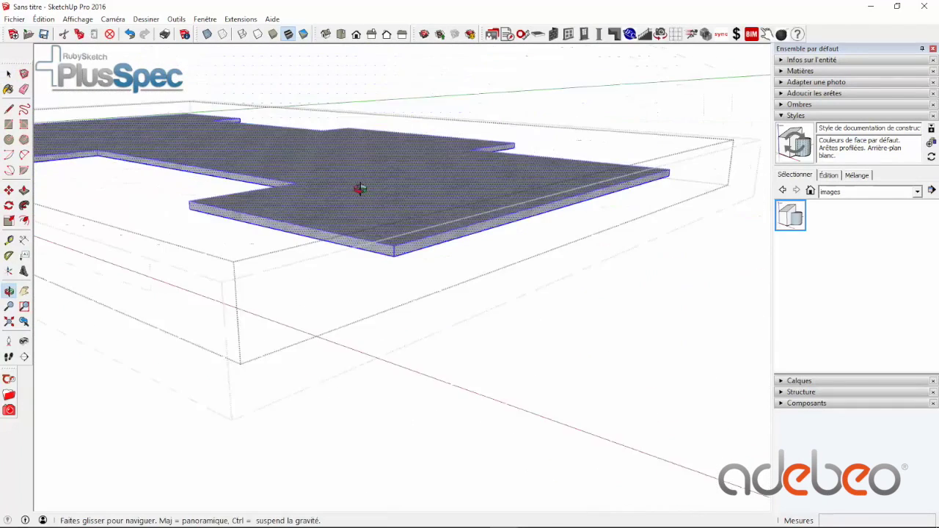
pyautogui.click(8, 240)
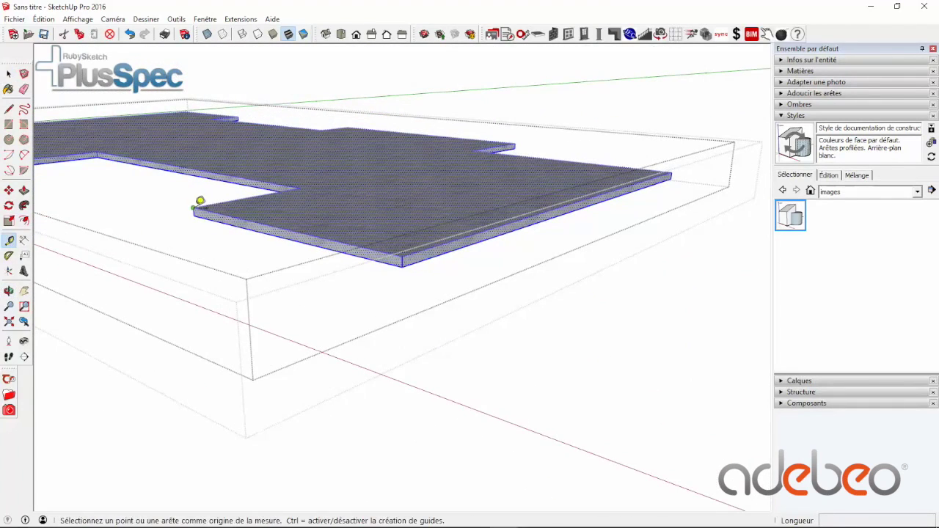
pyautogui.click(195, 213)
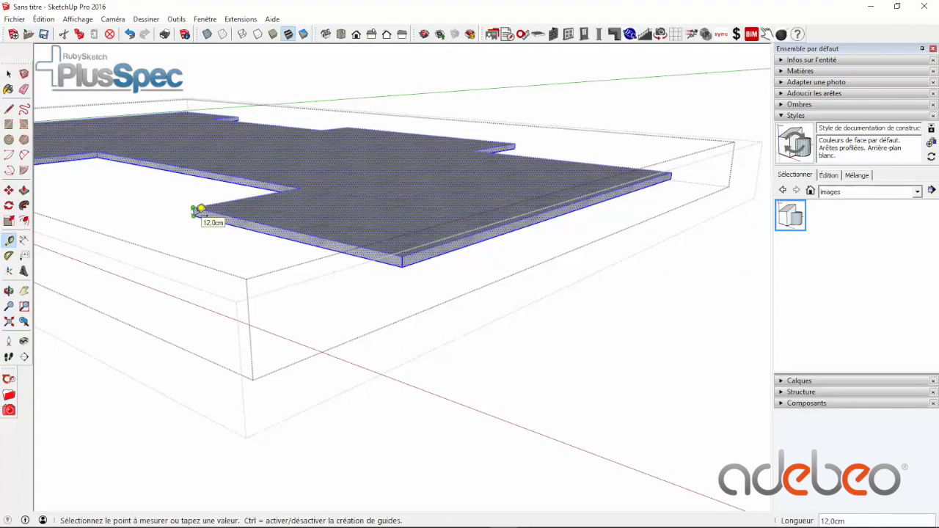
pyautogui.click(10, 75)
pyautogui.click(400, 364)
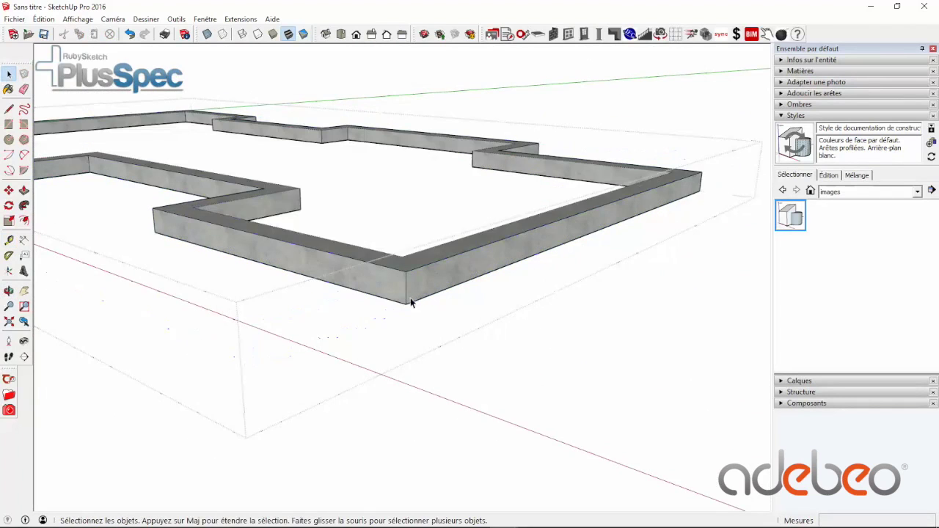
pyautogui.moveTo(413, 301); pyautogui.dragTo(333, 352, button='middle')
pyautogui.scroll(-6, 333, 352)
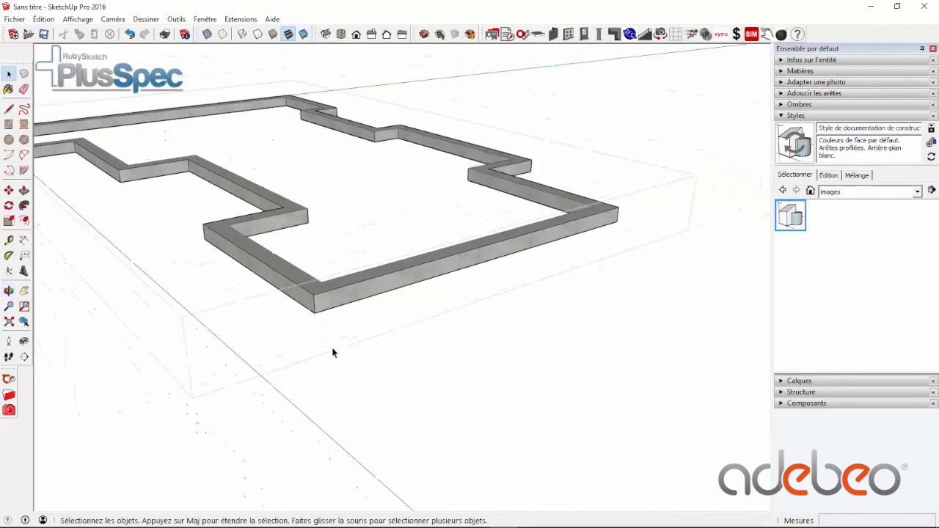
pyautogui.scroll(1, 205, 382)
pyautogui.click(205, 382)
pyautogui.click(363, 273)
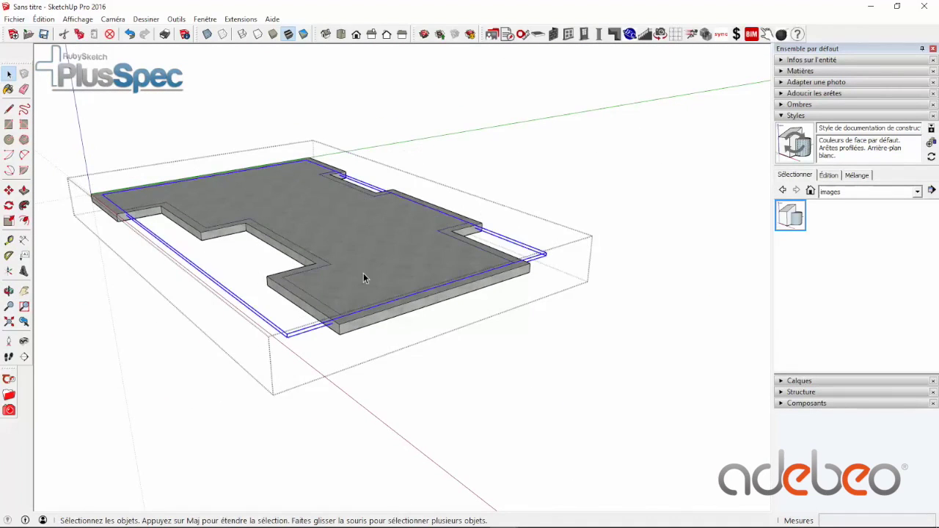
pyautogui.click(459, 395)
pyautogui.moveTo(346, 348); pyautogui.dragTo(488, 361, button='middle')
# Reopen the slab's Edit Slab settings and resubmit it as footing only.
pyautogui.rightClick(384, 277)
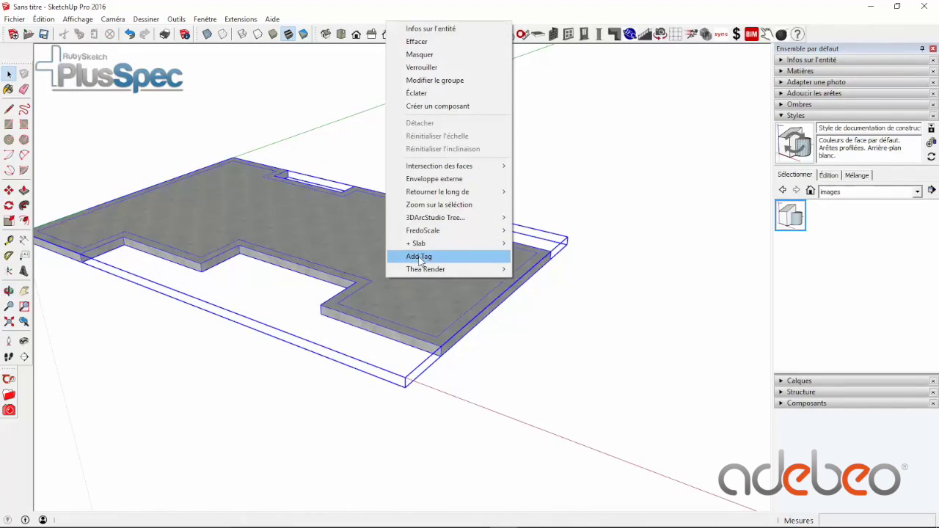
pyautogui.moveTo(416, 242)
pyautogui.click(370, 245)
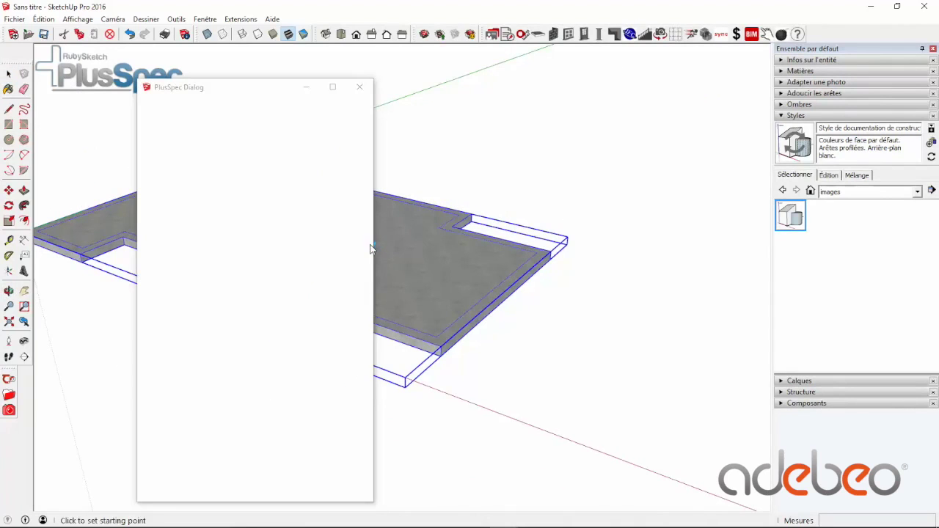
pyautogui.moveTo(242, 88); pyautogui.dragTo(616, 73)
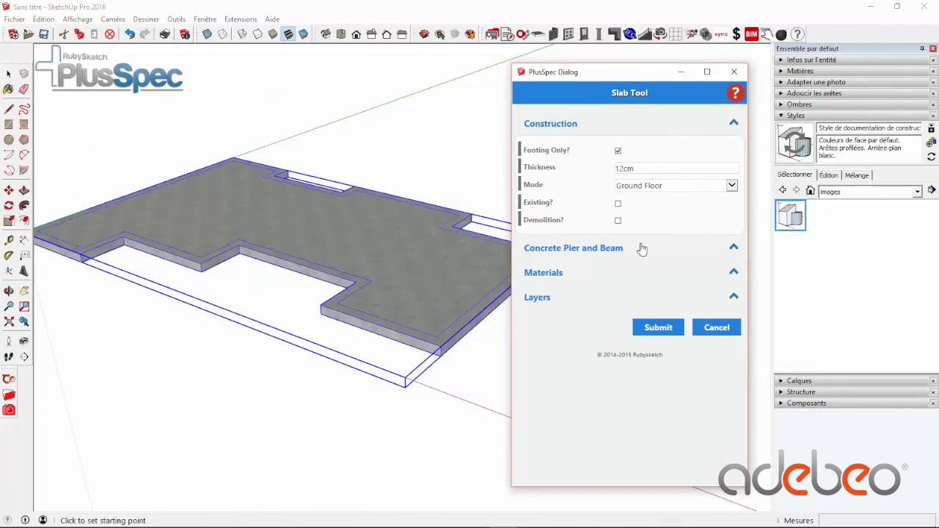
pyautogui.click(664, 327)
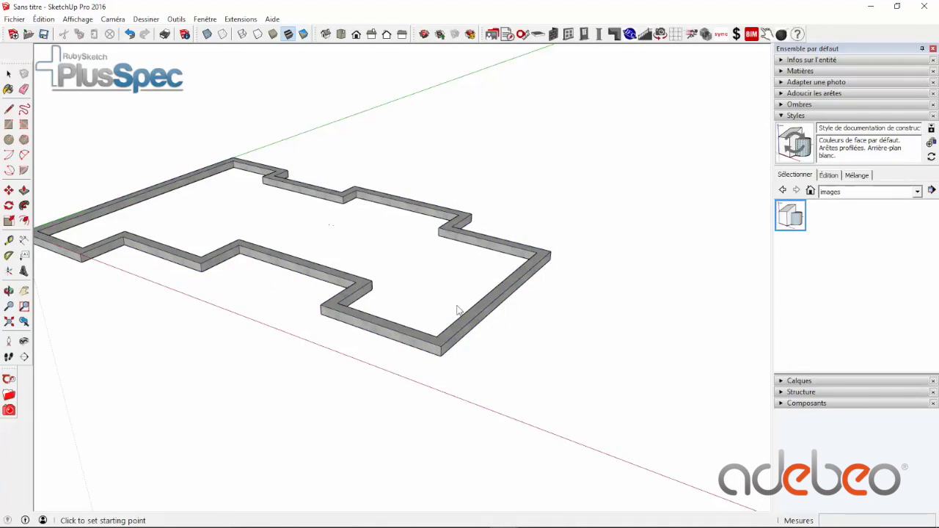
# Uncheck Footing Only and rebuild the full slab with its thickened footing edge.
pyautogui.rightClick(442, 348)
pyautogui.moveTo(513, 311)
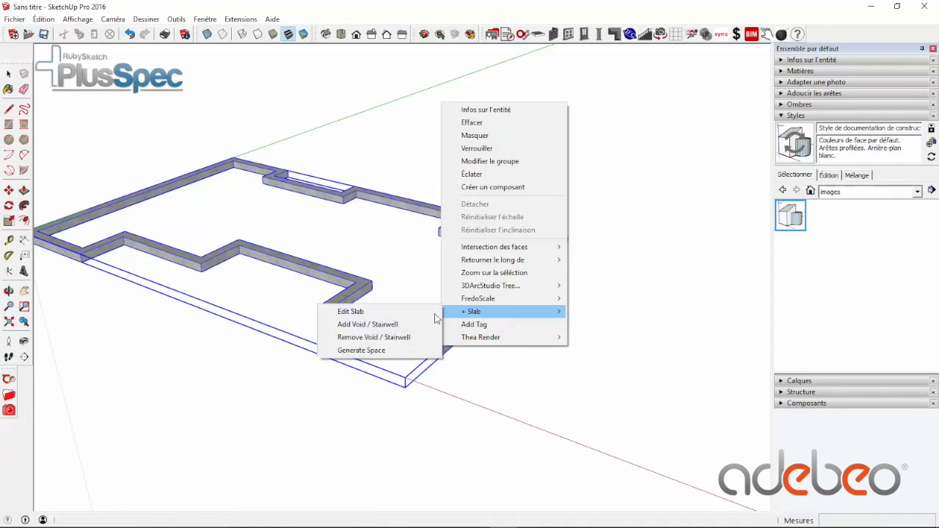
pyautogui.click(426, 312)
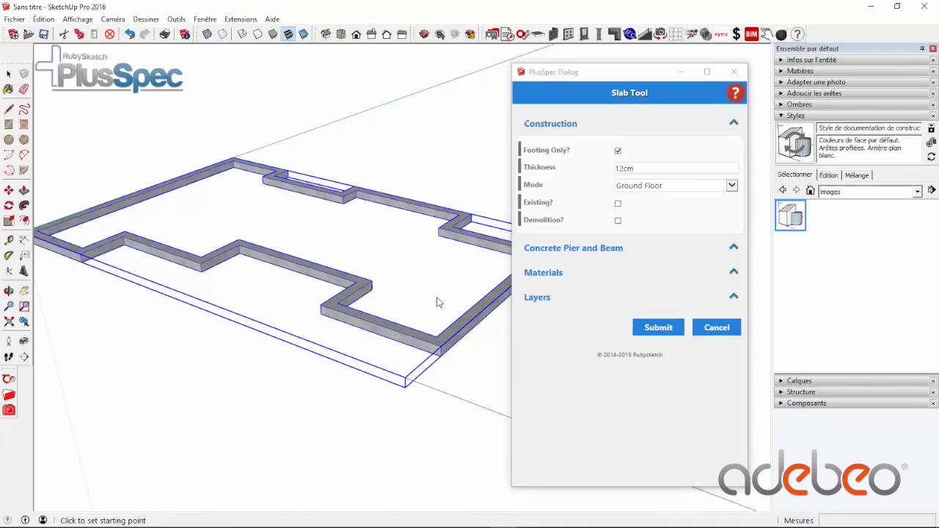
pyautogui.click(618, 151)
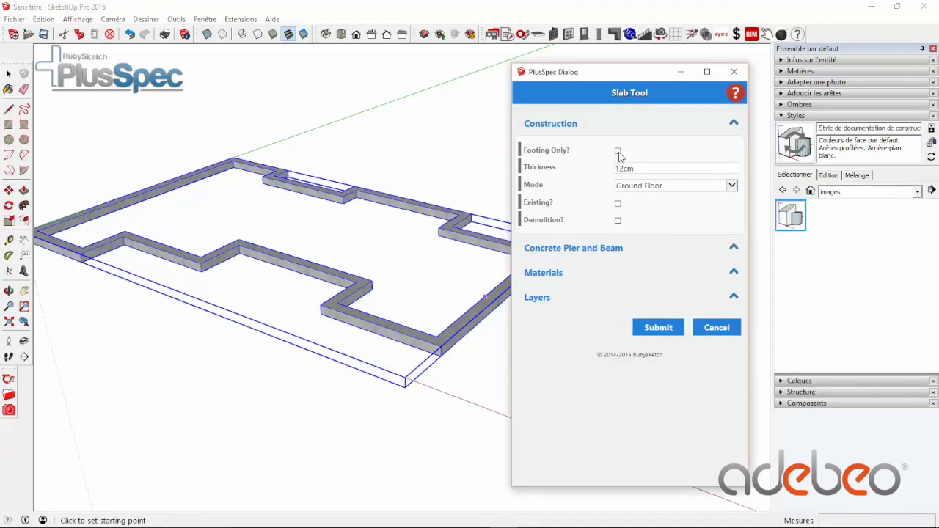
pyautogui.click(645, 328)
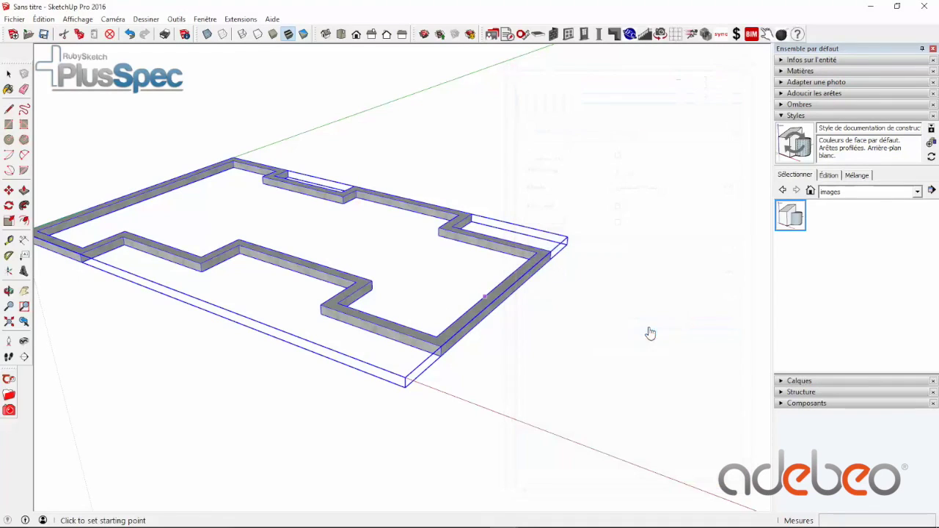
# Set the slab Mode to Other and rebuild the slab.
pyautogui.rightClick(457, 268)
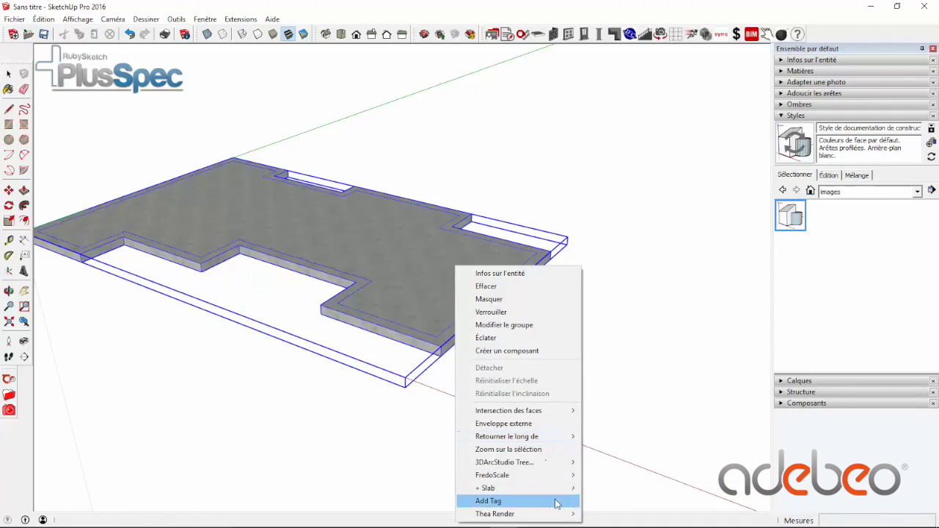
pyautogui.moveTo(555, 488)
pyautogui.click(383, 452)
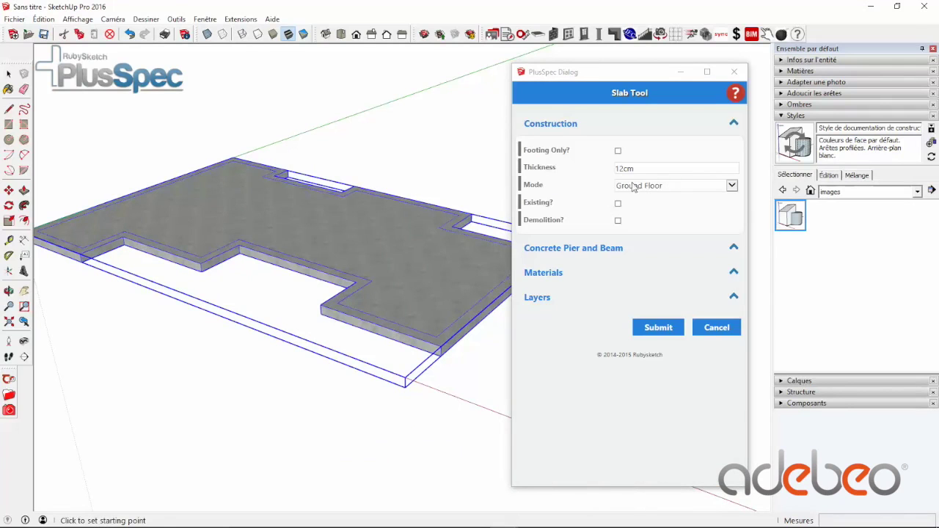
pyautogui.scroll(-2, 88, 259)
pyautogui.scroll(6, 59, 237)
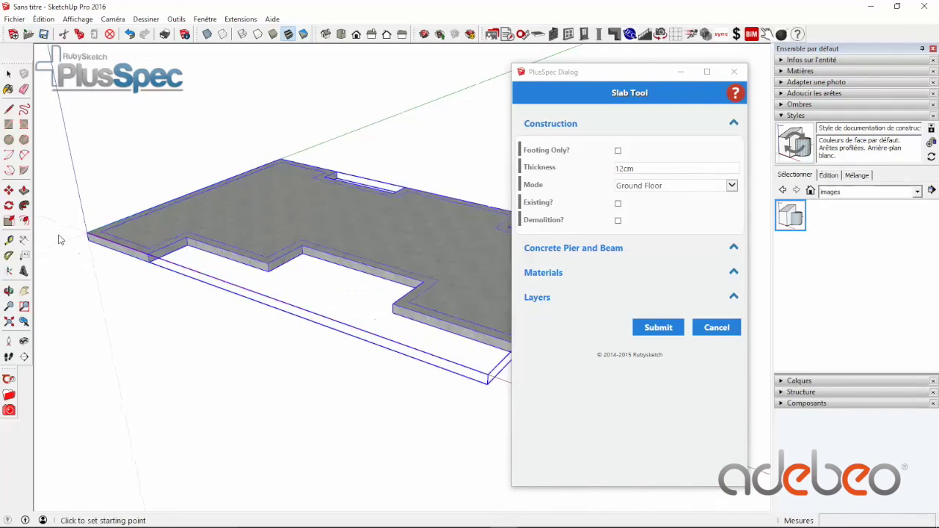
pyautogui.scroll(2, 101, 233)
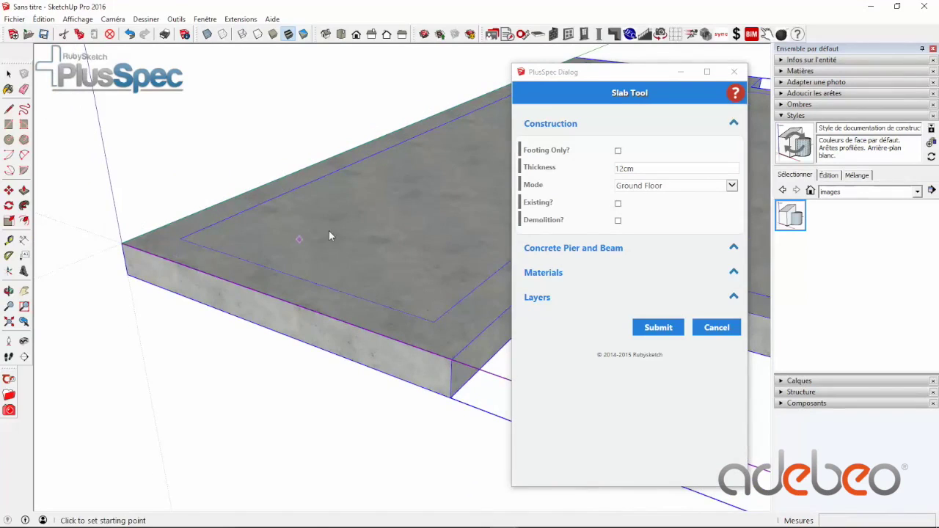
pyautogui.moveTo(328, 235); pyautogui.dragTo(423, 192, button='middle')
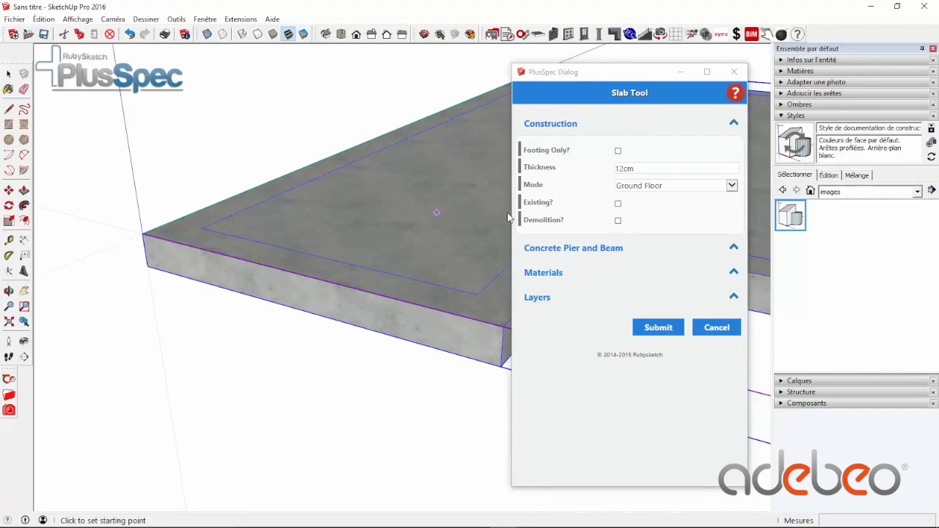
pyautogui.click(650, 189)
pyautogui.click(627, 200)
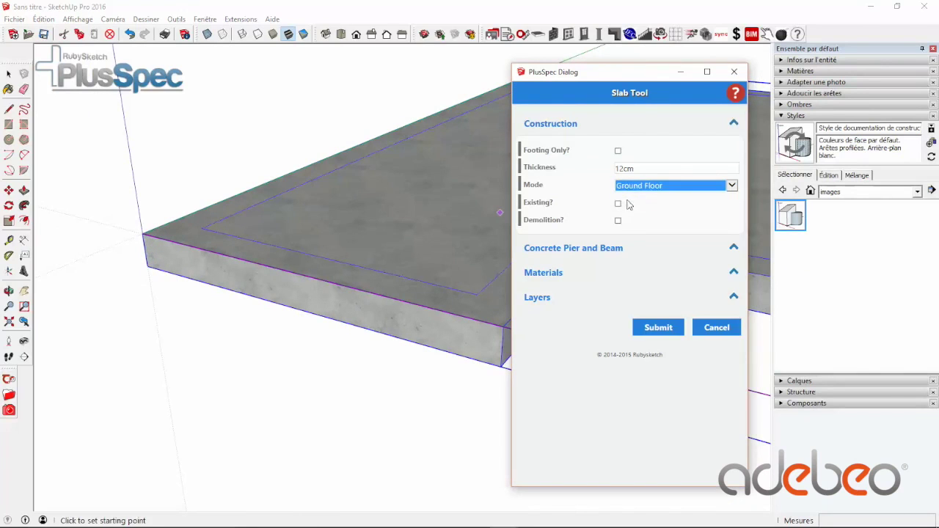
pyautogui.click(658, 327)
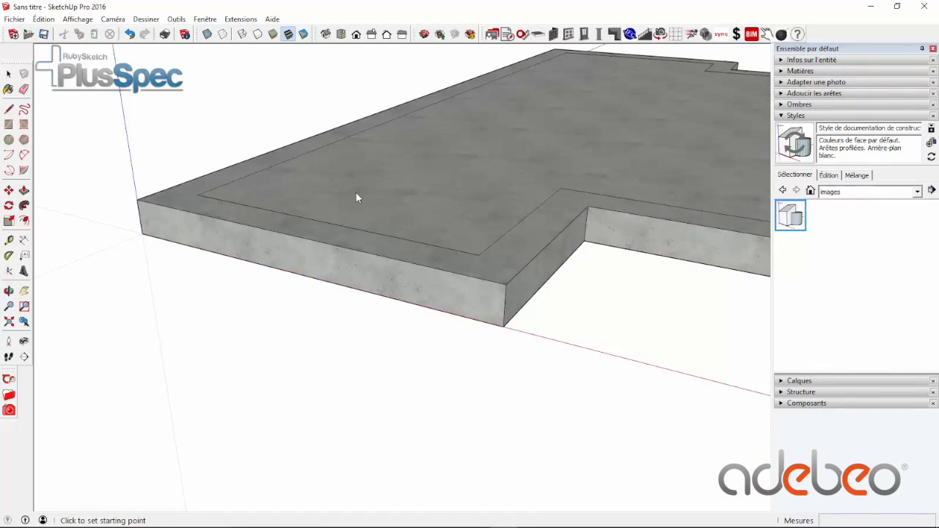
# Reopen the slab settings to confirm Mode stays Other, then bring the model view back.
pyautogui.rightClick(358, 195)
pyautogui.moveTo(436, 417)
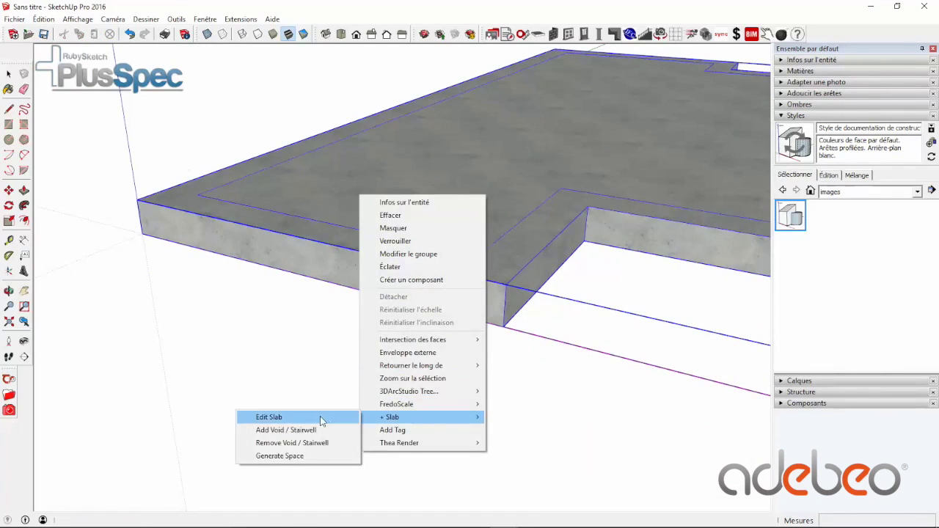
pyautogui.click(320, 416)
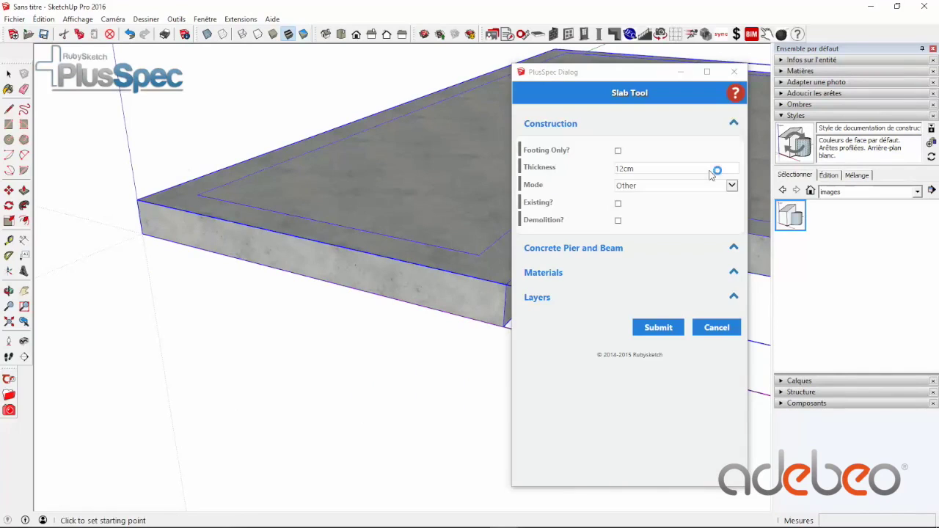
pyautogui.click(731, 185)
pyautogui.click(658, 176)
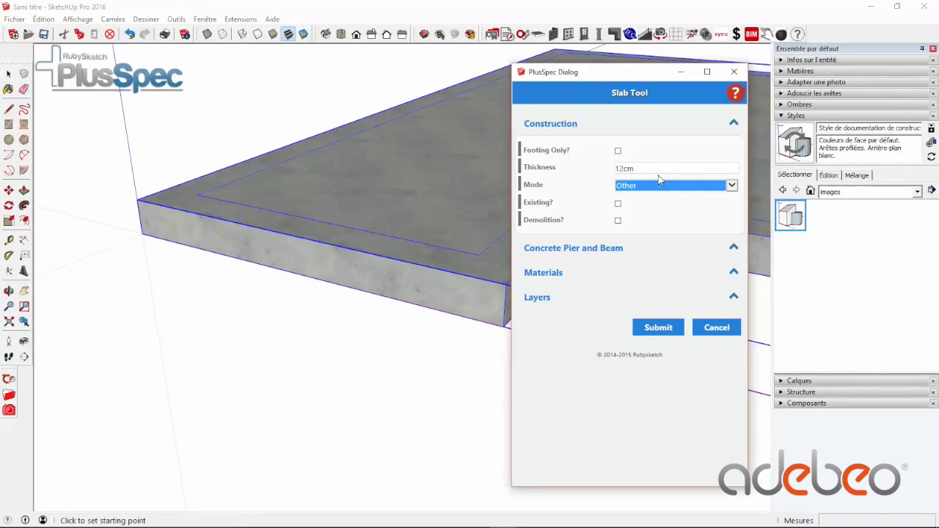
pyautogui.click(8, 241)
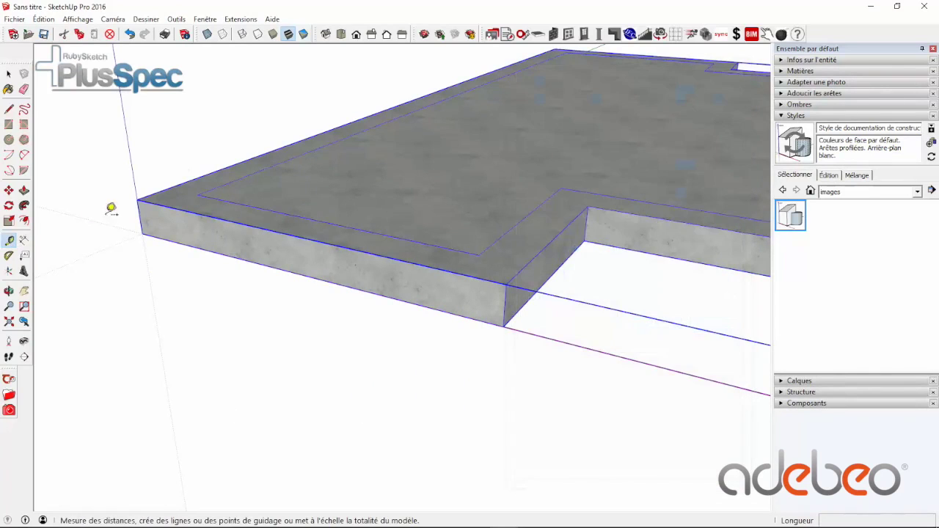
# Dimension the slab's front corner: 35,0cm footing depth and 40,0cm footing width.
pyautogui.click(24, 240)
pyautogui.click(143, 234)
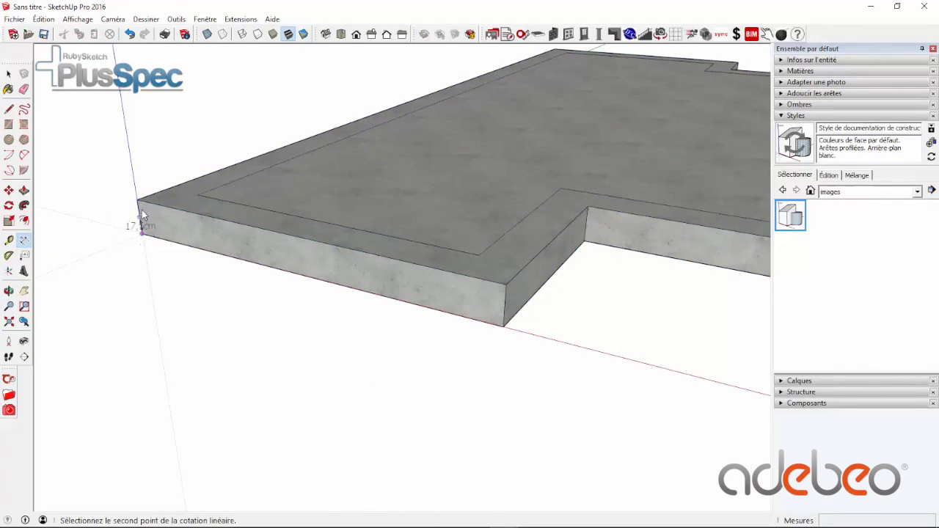
pyautogui.click(138, 199)
pyautogui.click(110, 210)
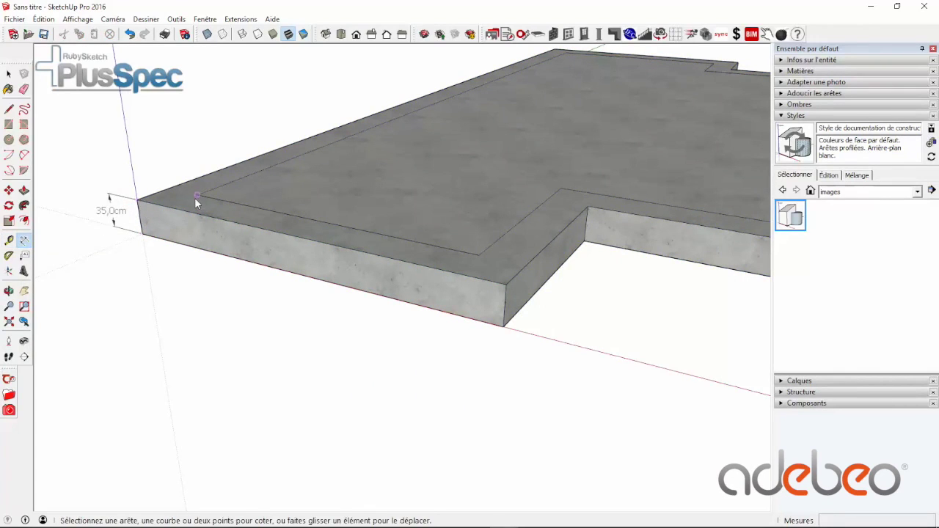
pyautogui.click(196, 195)
pyautogui.click(138, 200)
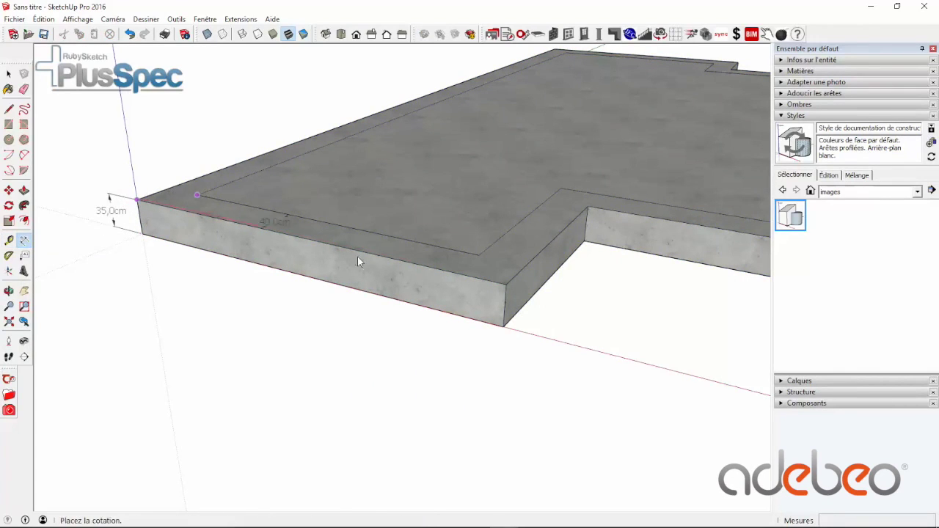
pyautogui.click(119, 188)
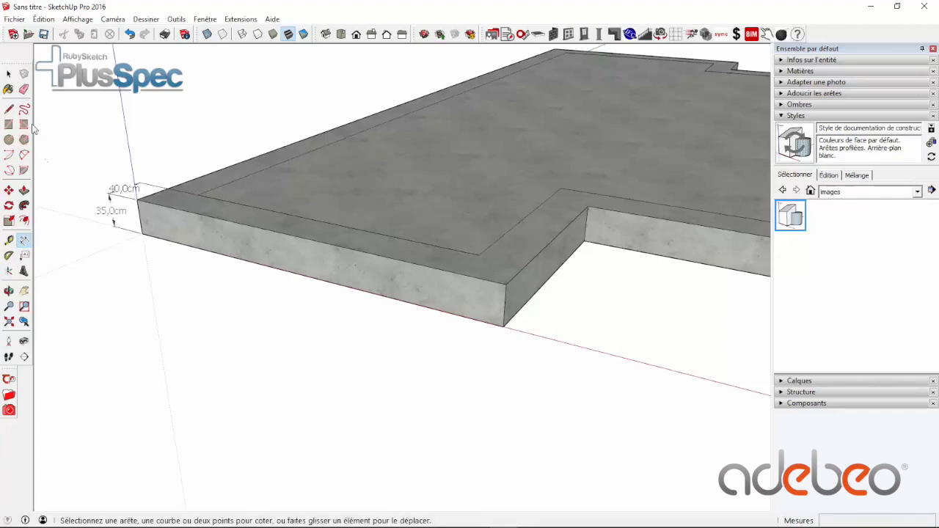
# Erase both corner dimensions with the Eraser.
pyautogui.click(9, 74)
pyautogui.press('e')
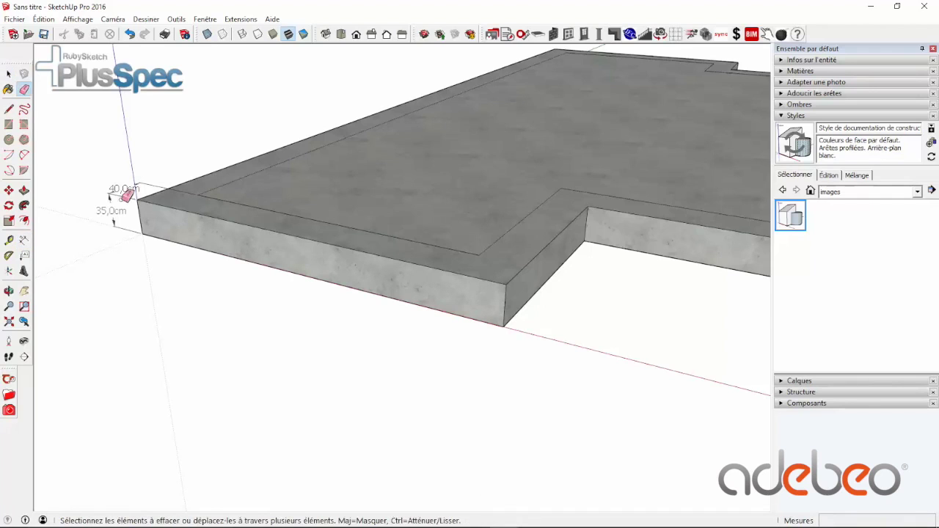
pyautogui.moveTo(120, 194)
pyautogui.mouseDown()
pyautogui.moveTo(113, 196)
pyautogui.moveTo(123, 204)
pyautogui.mouseUp()
# Open the slab's Edit Slab settings and review the 40 cm by 35 cm pier and beam footing.
pyautogui.press('space')
pyautogui.rightClick(302, 190)
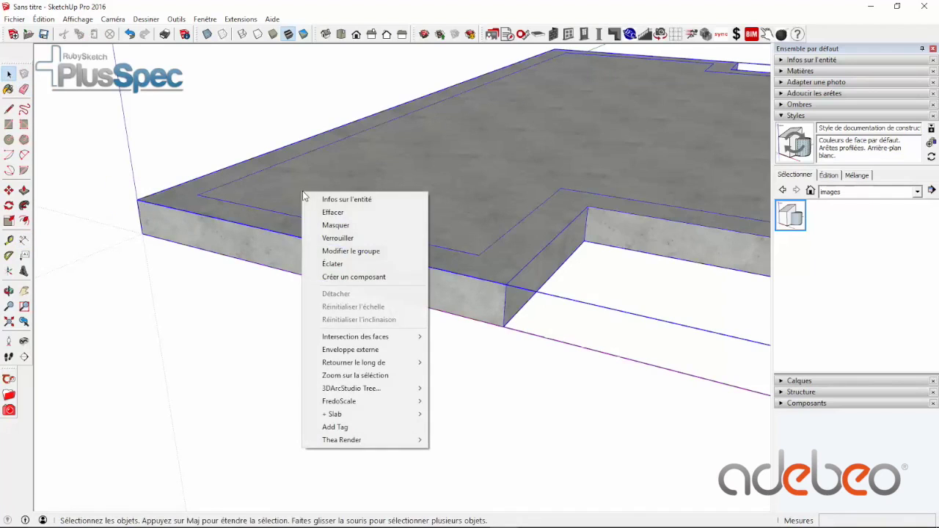
pyautogui.moveTo(320, 417)
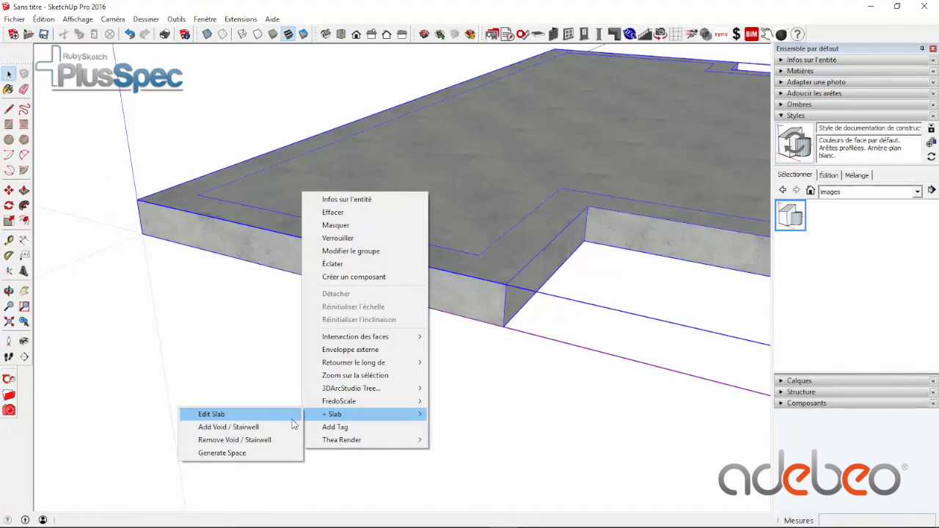
pyautogui.click(213, 414)
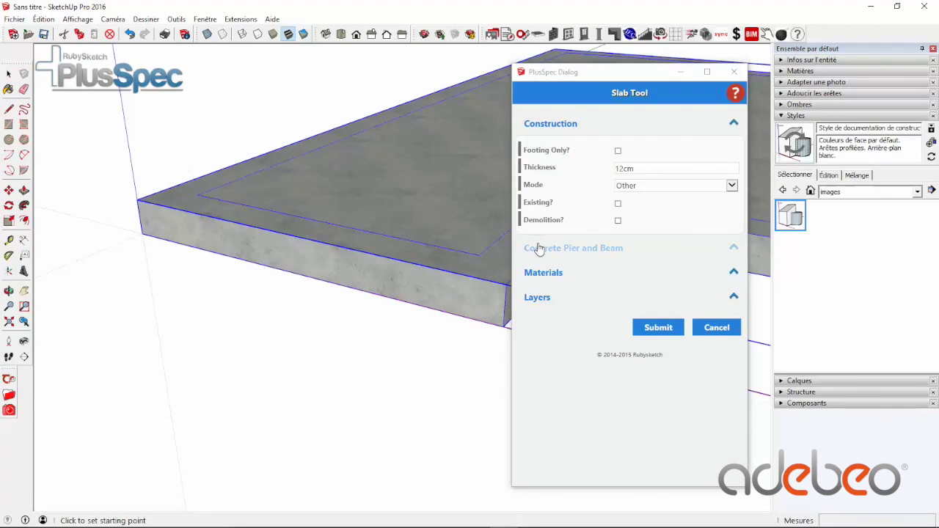
pyautogui.click(583, 252)
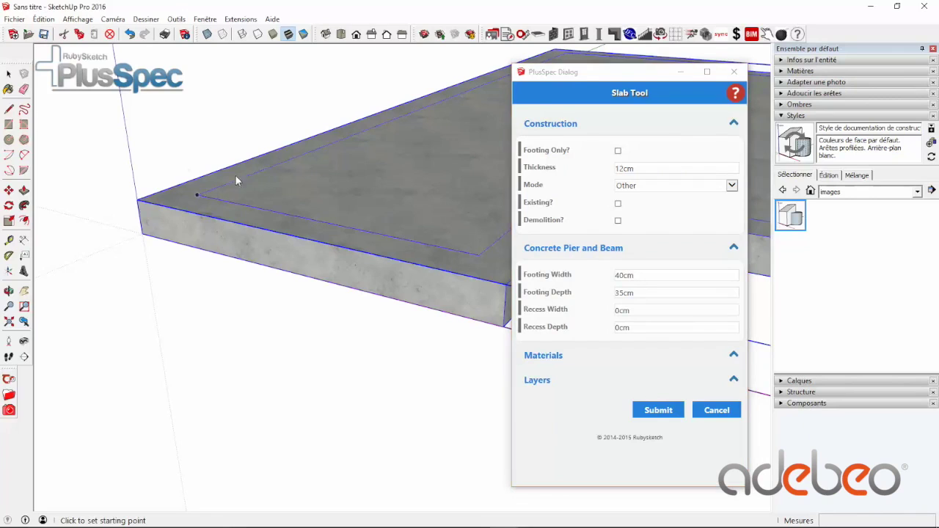
pyautogui.click(600, 285)
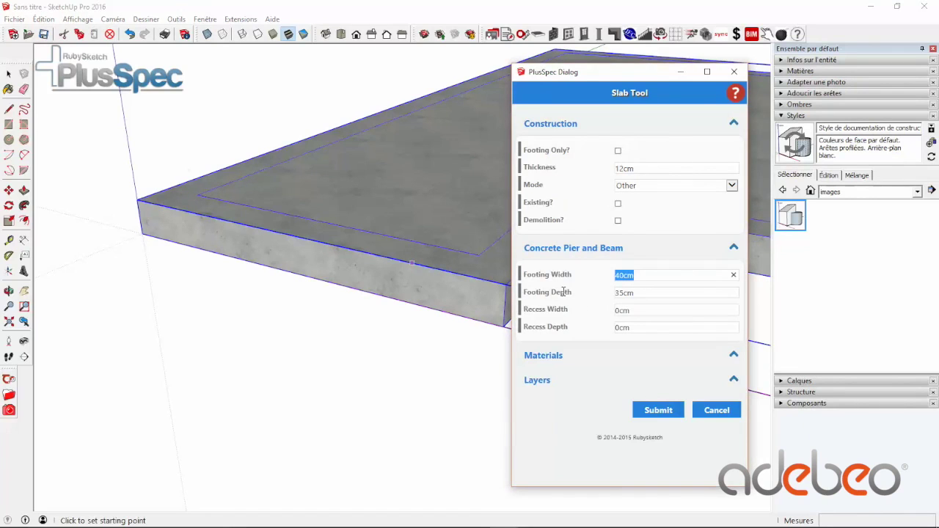
pyautogui.click(640, 293)
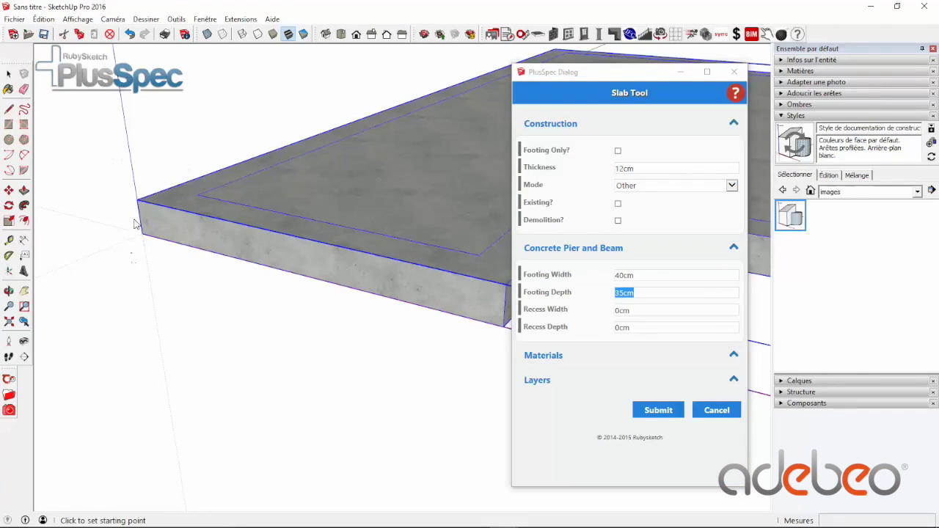
# Set Recess Width to 11cm and Recess Depth to 22cm, then submit the slab.
pyautogui.click(637, 312)
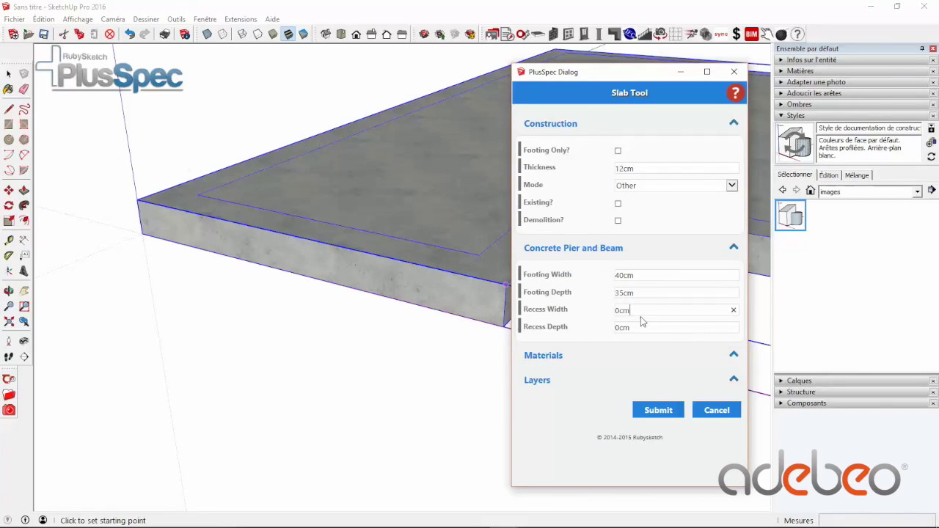
pyautogui.moveTo(643, 311); pyautogui.dragTo(619, 310)
pyautogui.write('11cm')
pyautogui.moveTo(652, 327); pyautogui.dragTo(609, 326)
pyautogui.write('22cm')
pyautogui.click(657, 415)
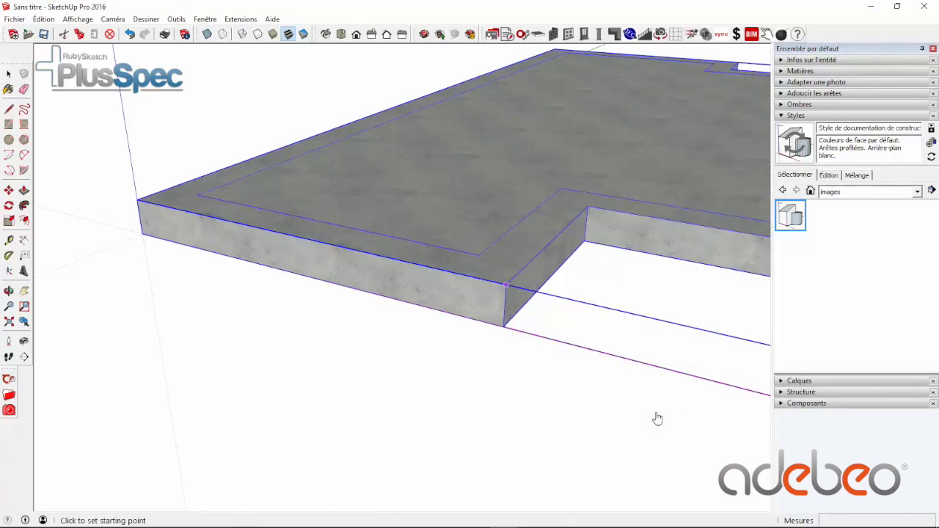
# Check the slab's + Slab submenu, dismiss it, and open the PlusSpec Floors palette.
pyautogui.scroll(-2, 657, 418)
pyautogui.scroll(8, 489, 302)
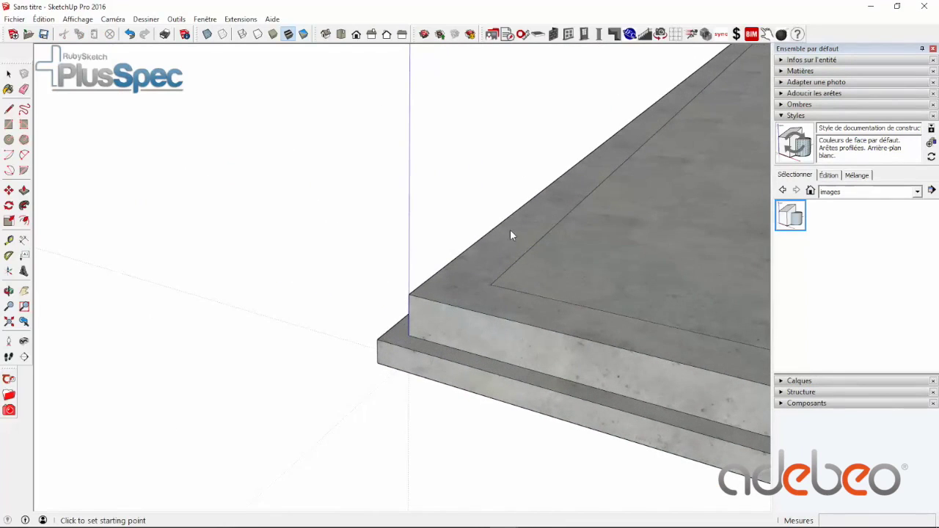
pyautogui.scroll(-5, 460, 279)
pyautogui.scroll(-5, 457, 285)
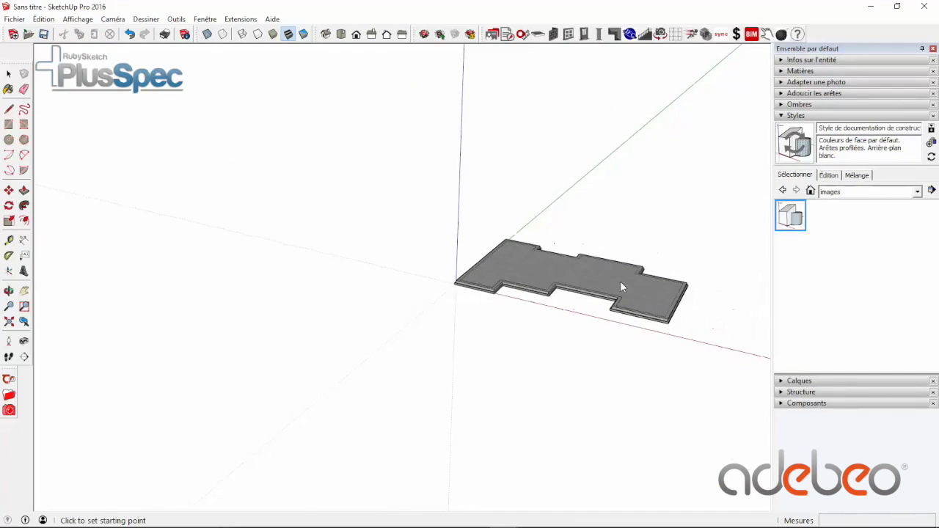
pyautogui.scroll(5, 620, 287)
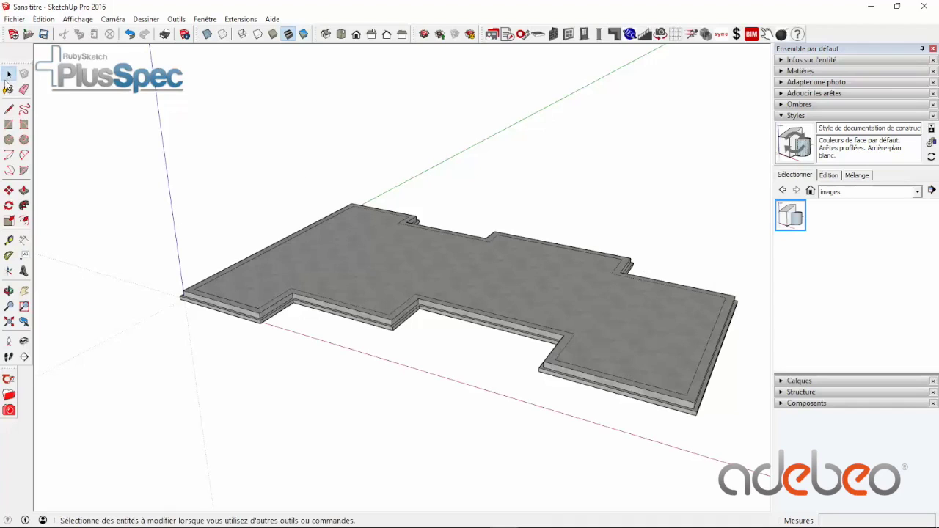
pyautogui.rightClick(450, 285)
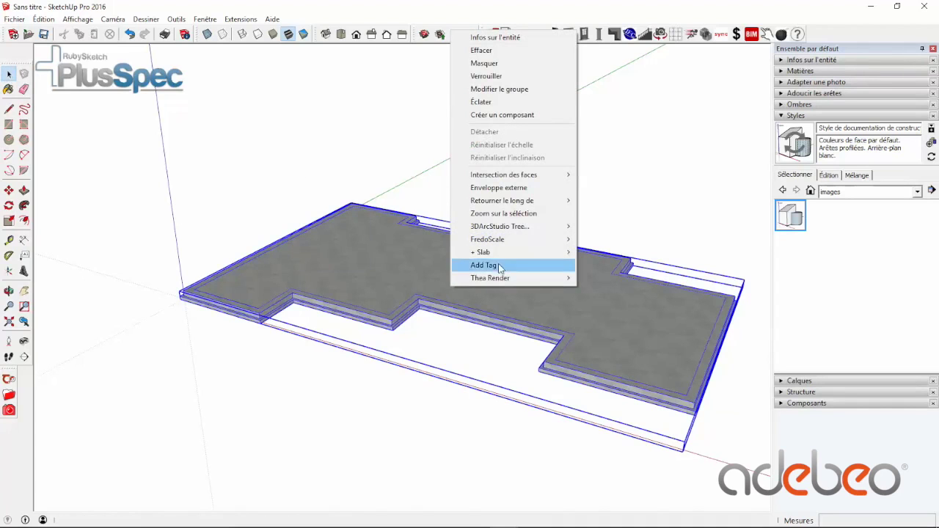
pyautogui.moveTo(505, 254)
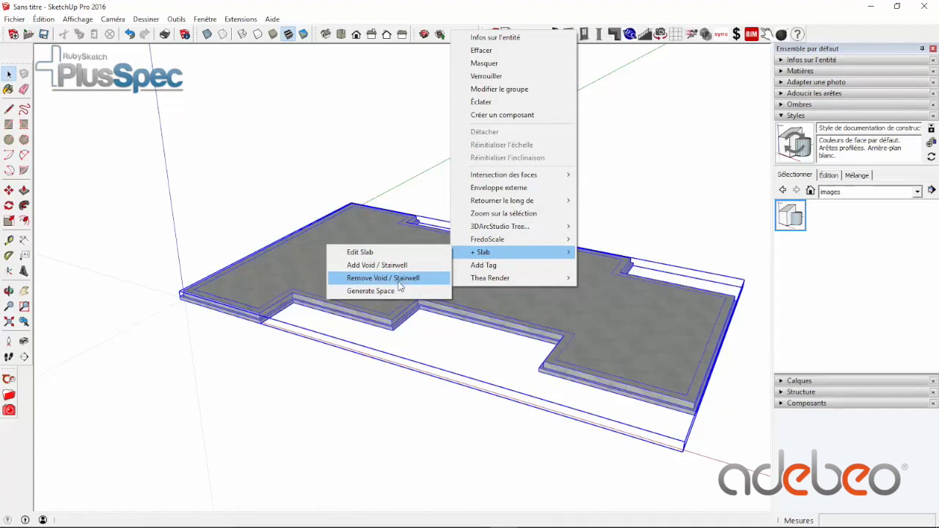
pyautogui.click(363, 368)
pyautogui.scroll(-3, 309, 263)
pyautogui.scroll(3, 308, 262)
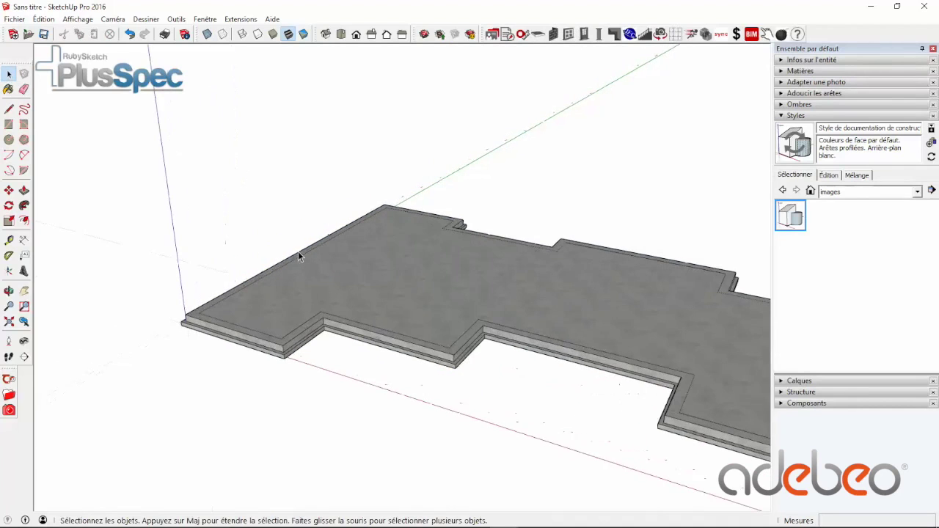
pyautogui.scroll(-2, 489, 151)
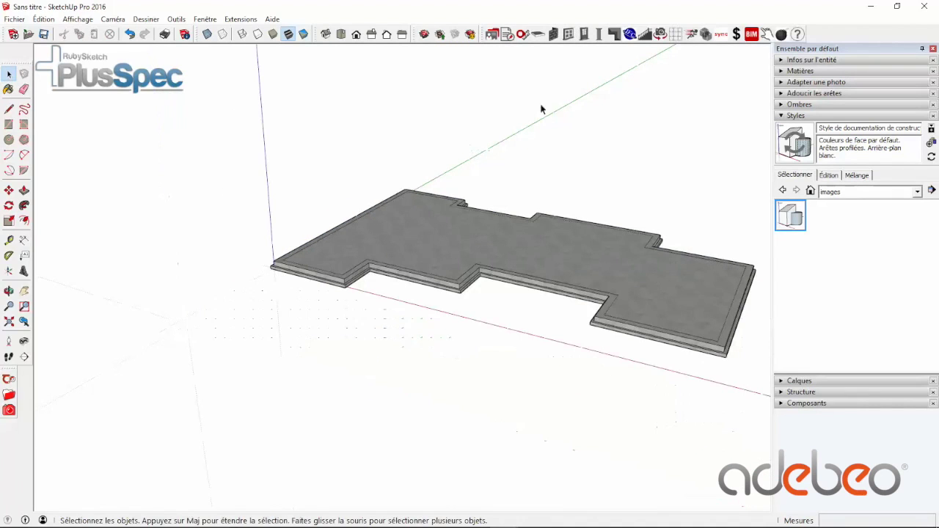
pyautogui.click(538, 33)
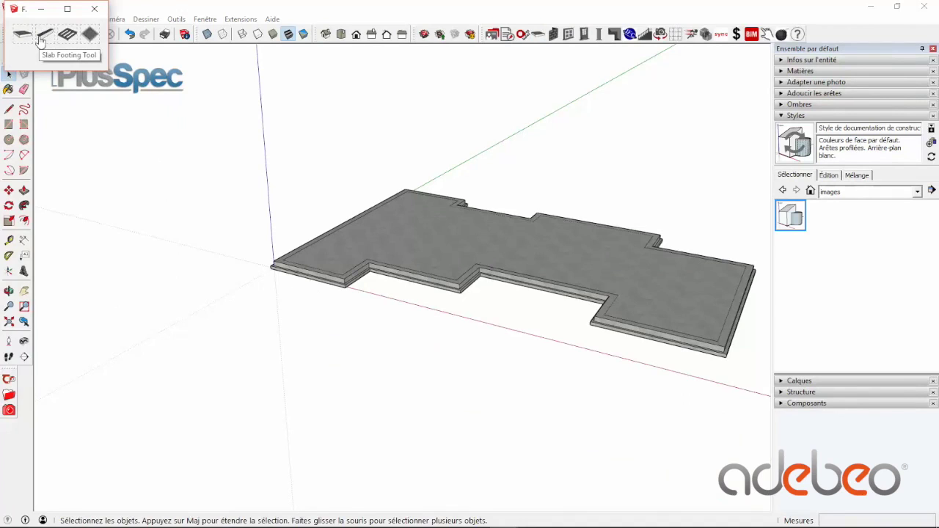
# Open and close the Floor Tool settings, then select the floor slab with the Select tool.
pyautogui.click(91, 34)
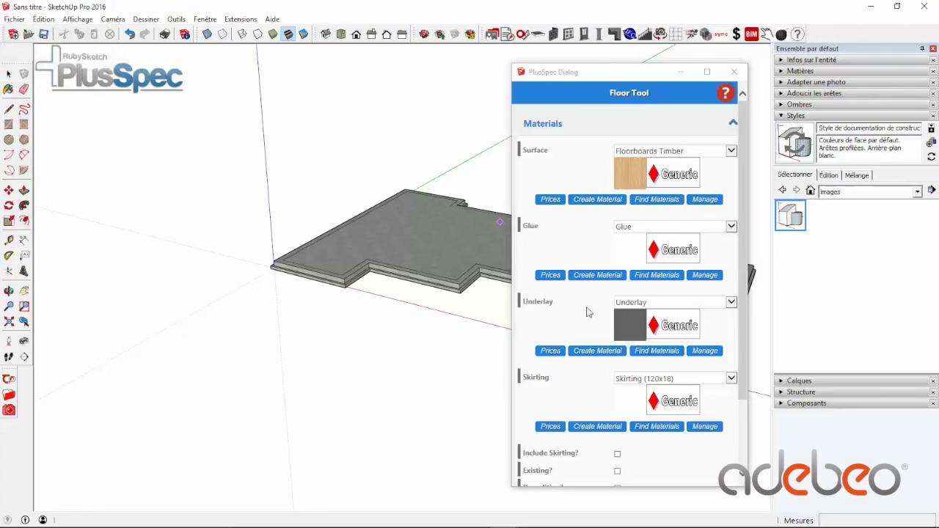
pyautogui.click(734, 72)
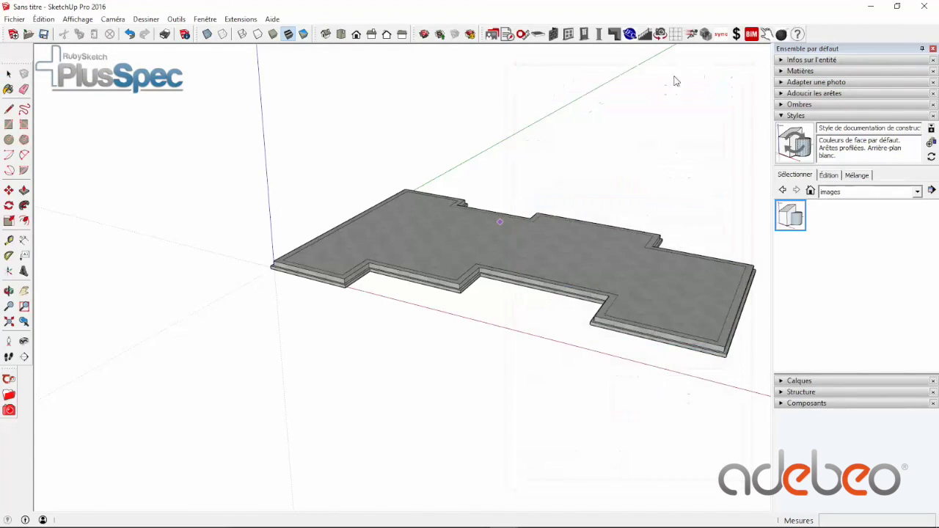
pyautogui.click(10, 73)
pyautogui.click(479, 242)
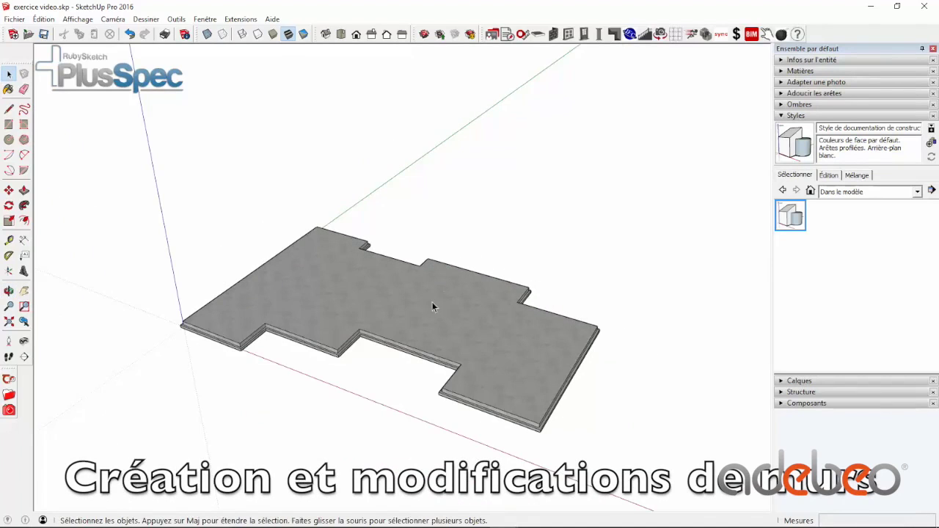
# Submit Wall Tool settings for Brick Veneer walls, 270cm high with 210cm headers.
pyautogui.scroll(2, 435, 405)
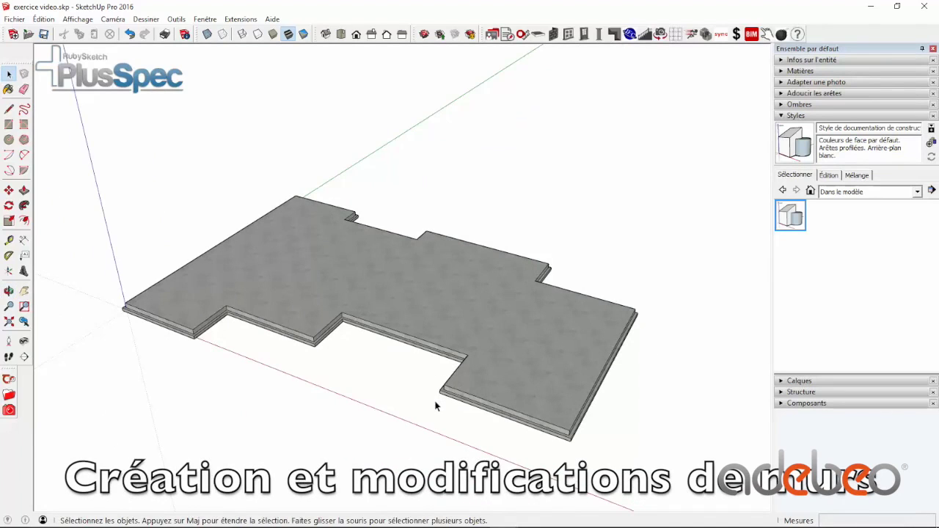
pyautogui.click(553, 33)
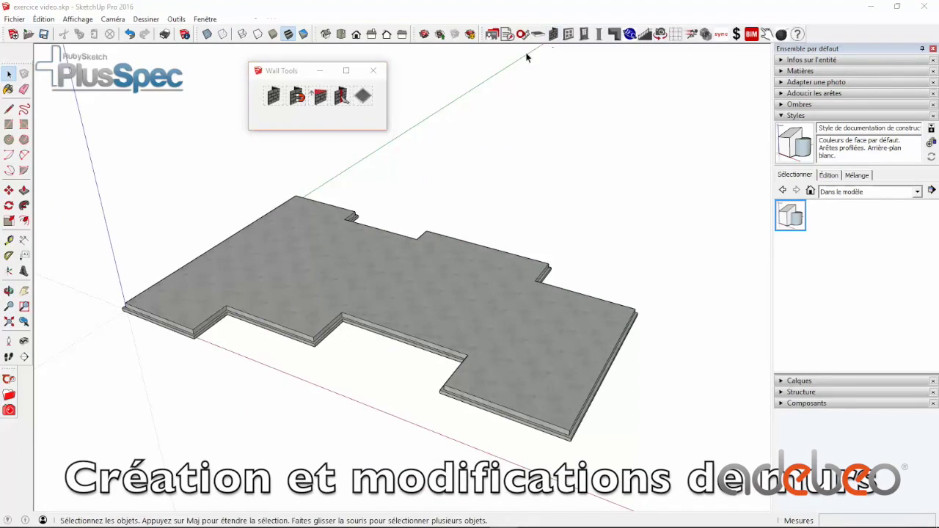
pyautogui.click(274, 98)
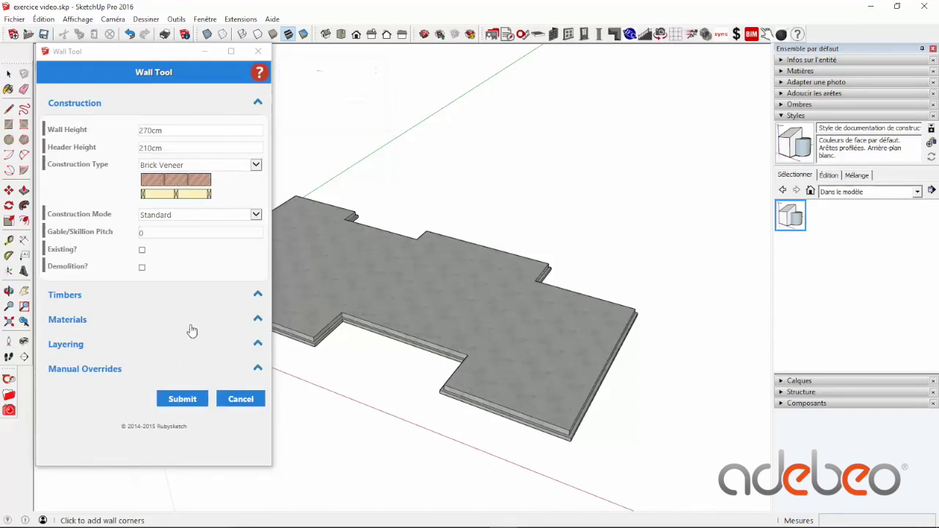
pyautogui.click(184, 398)
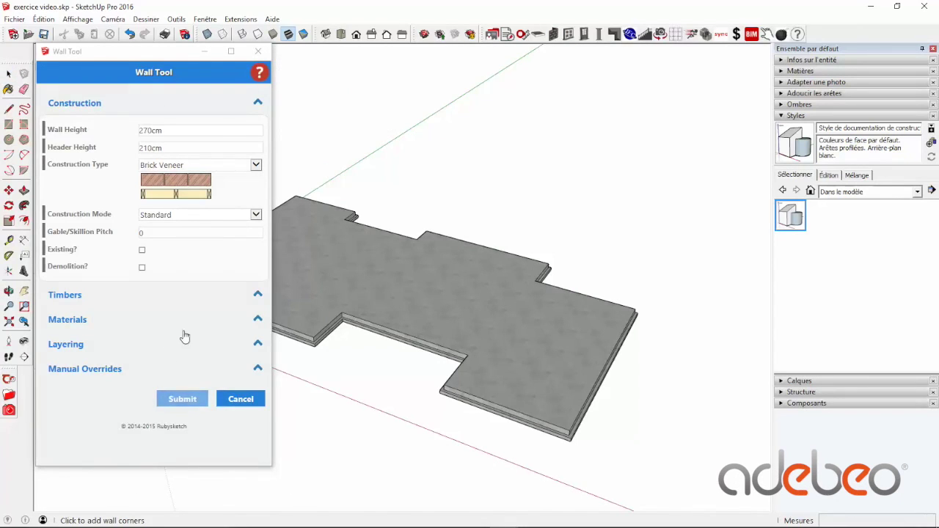
pyautogui.click(181, 402)
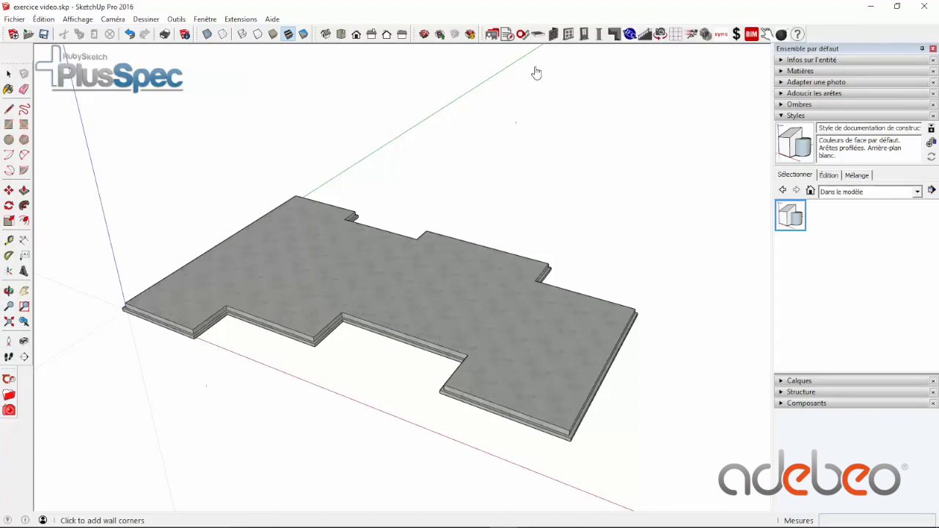
# In Top view, draw the 1417cm and 382,7cm walls, undoing trial 506,1cm and 460,2cm segments.
pyautogui.click(340, 35)
pyautogui.scroll(-2, 368, 235)
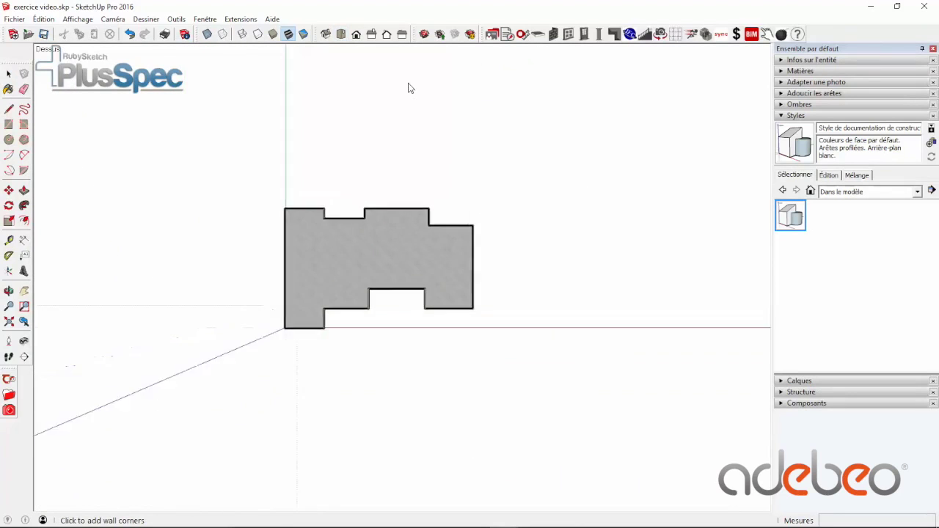
pyautogui.scroll(2, 408, 88)
pyautogui.click(278, 197)
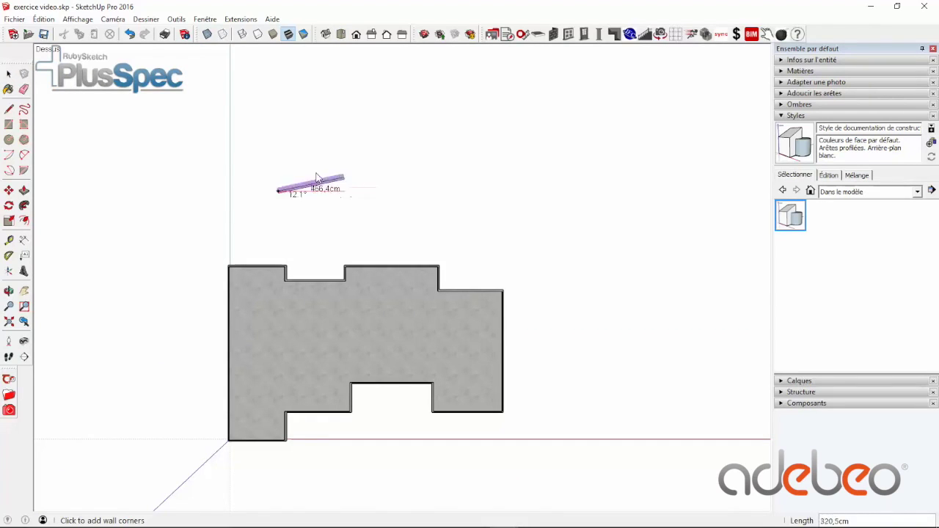
pyautogui.click(483, 192)
pyautogui.click(482, 137)
pyautogui.click(555, 138)
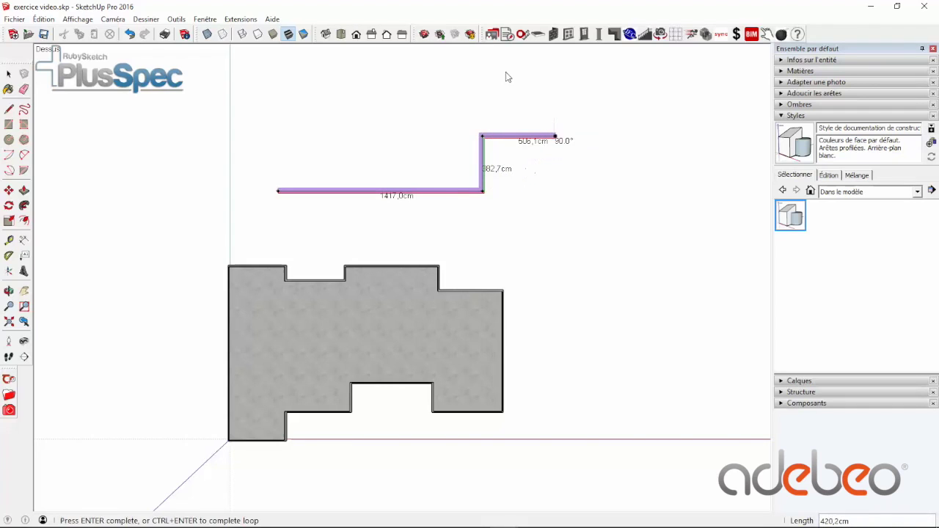
pyautogui.click(555, 69)
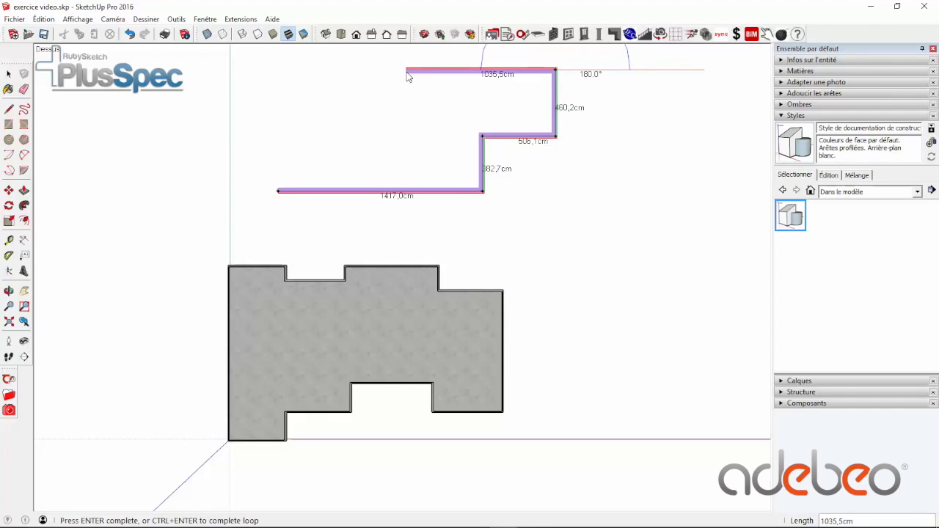
pyautogui.hotkey('ctrl', 'z')
pyautogui.hotkey('ctrl', 'z')
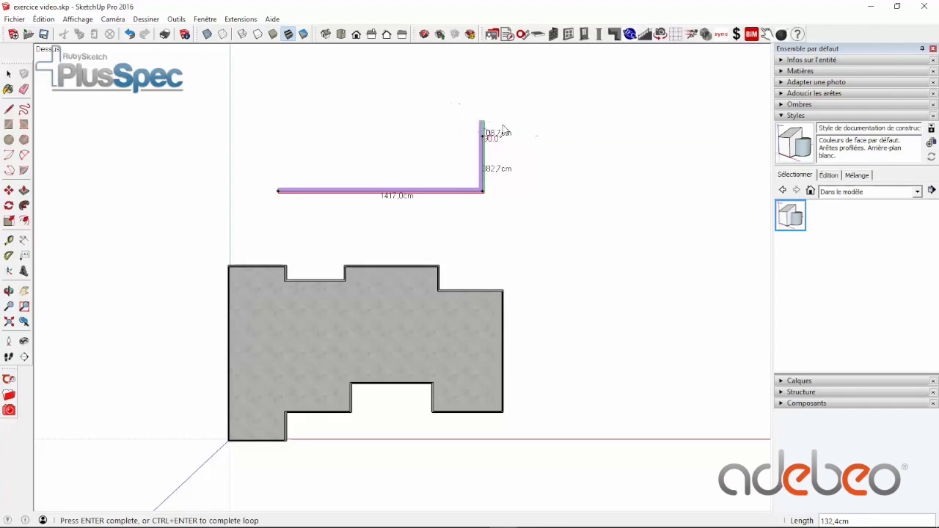
# Add the 419,5cm, 488,4cm and 1836,5cm walls and finish the wall run.
pyautogui.click(542, 135)
pyautogui.click(543, 66)
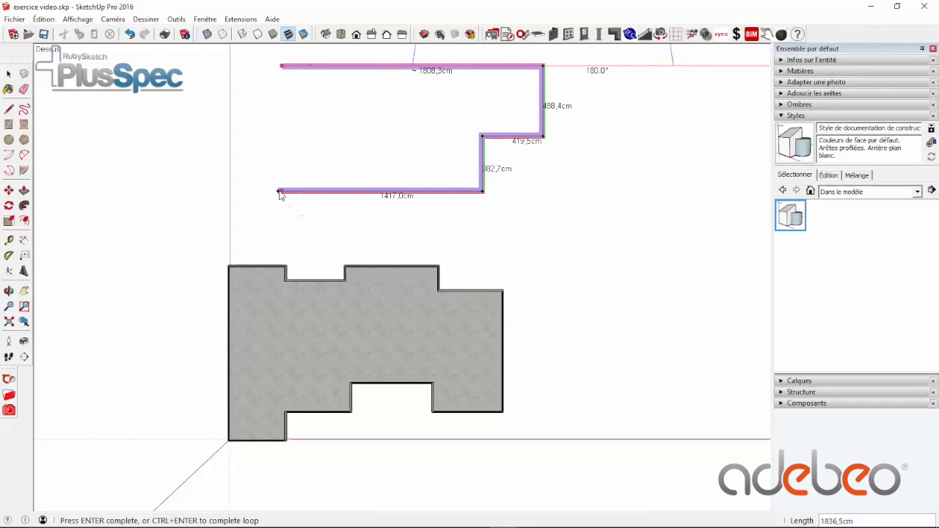
pyautogui.click(277, 66)
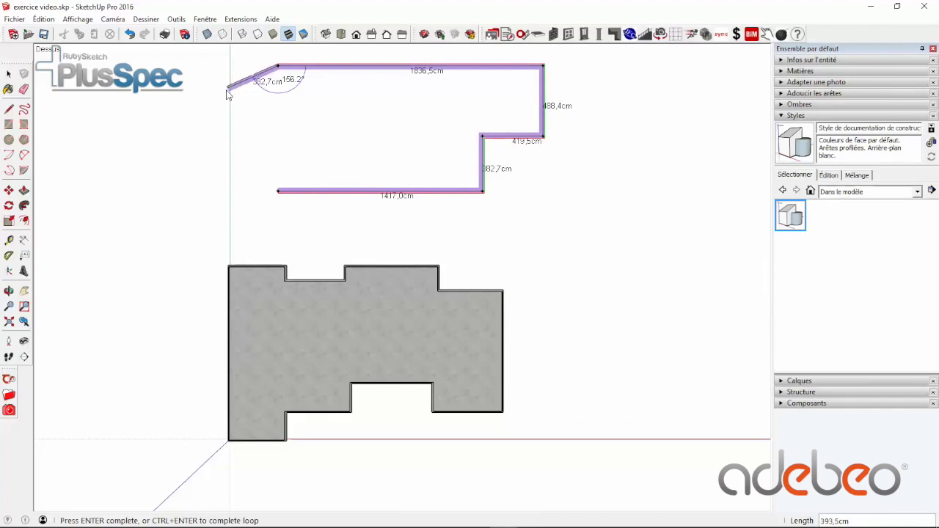
pyautogui.scroll(-3, 226, 89)
pyautogui.scroll(3, 226, 88)
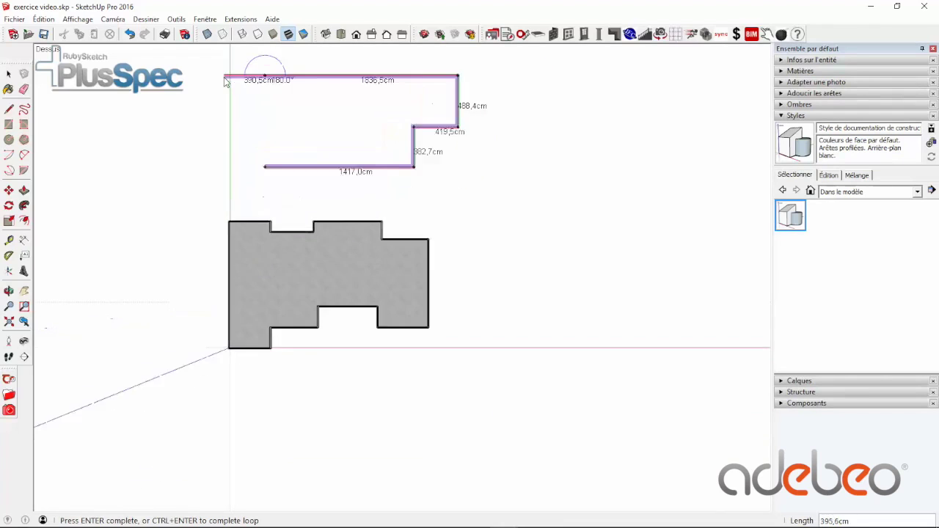
pyautogui.scroll(-1, 221, 89)
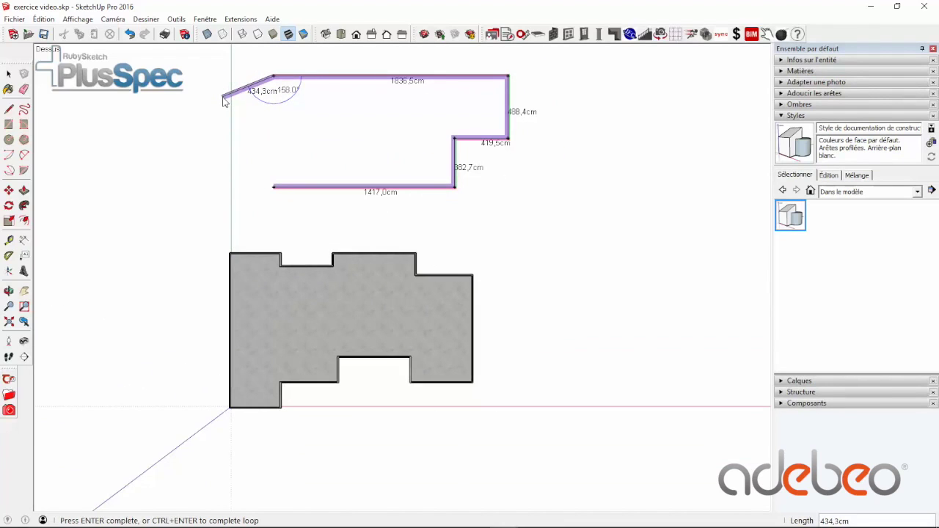
pyautogui.press('Return')
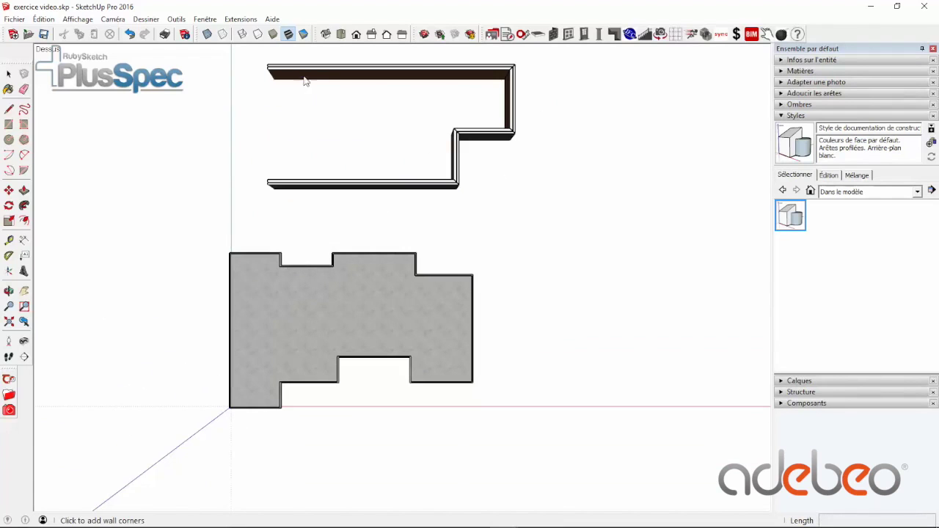
pyautogui.scroll(3, 304, 77)
pyautogui.scroll(-2, 373, 180)
# Orbit to 3D, inspect the lower and corner jog walls, then undo all five walls.
pyautogui.moveTo(422, 192); pyautogui.dragTo(413, 79, button='middle')
pyautogui.press('space')
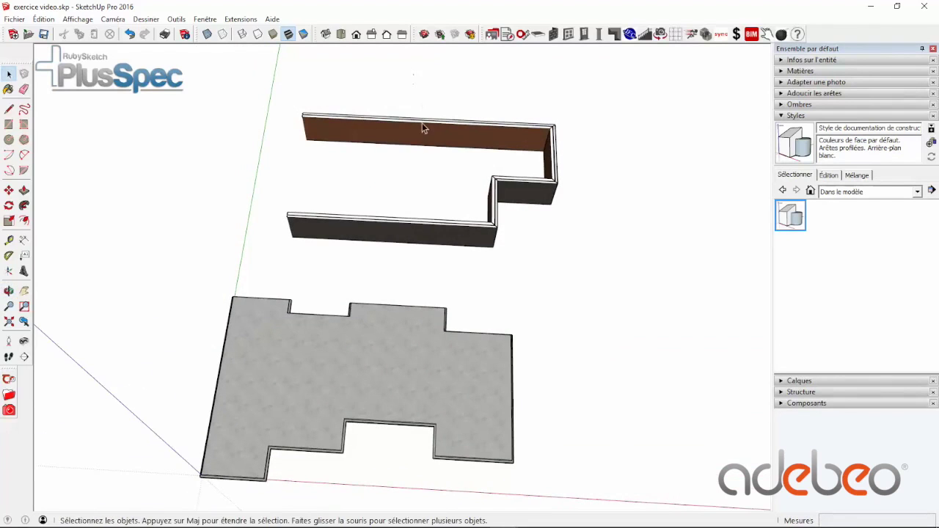
pyautogui.click(443, 242)
pyautogui.click(495, 209)
pyautogui.scroll(5, 519, 136)
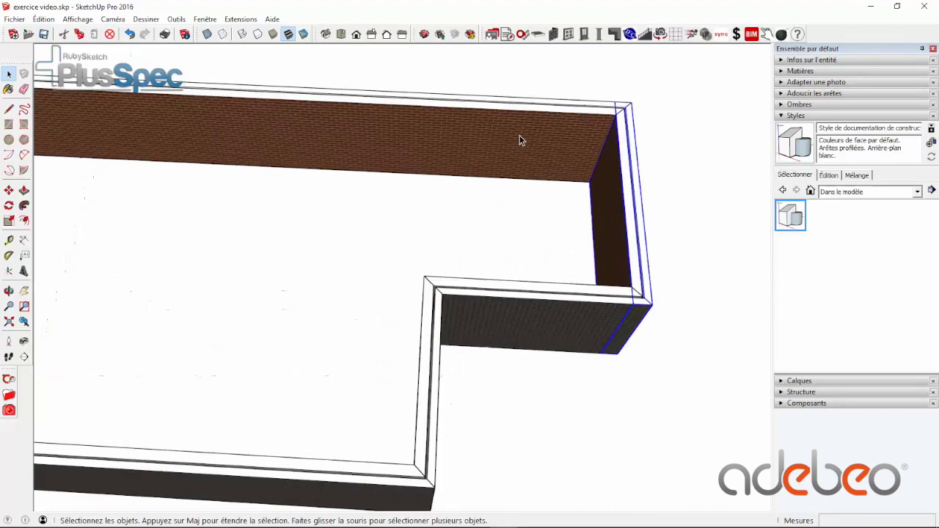
pyautogui.scroll(-6, 519, 135)
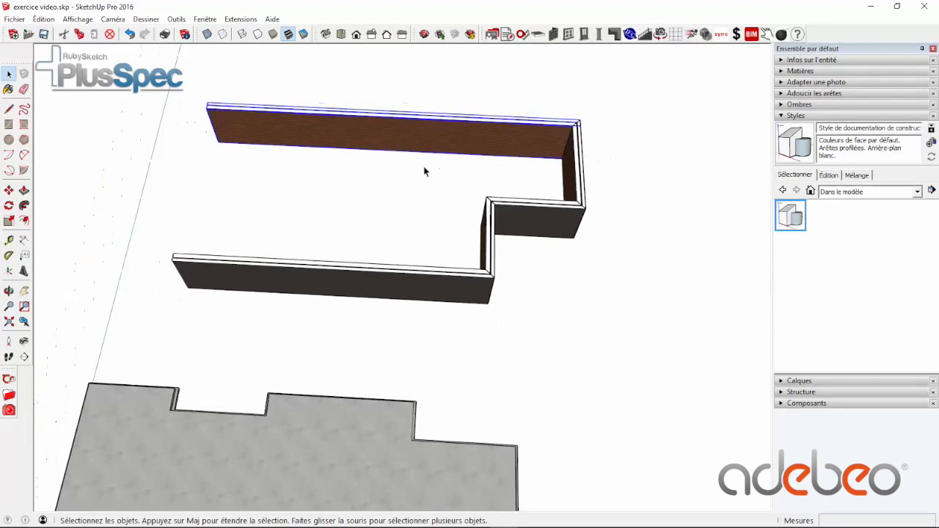
pyautogui.hotkey('ctrl', 'z')
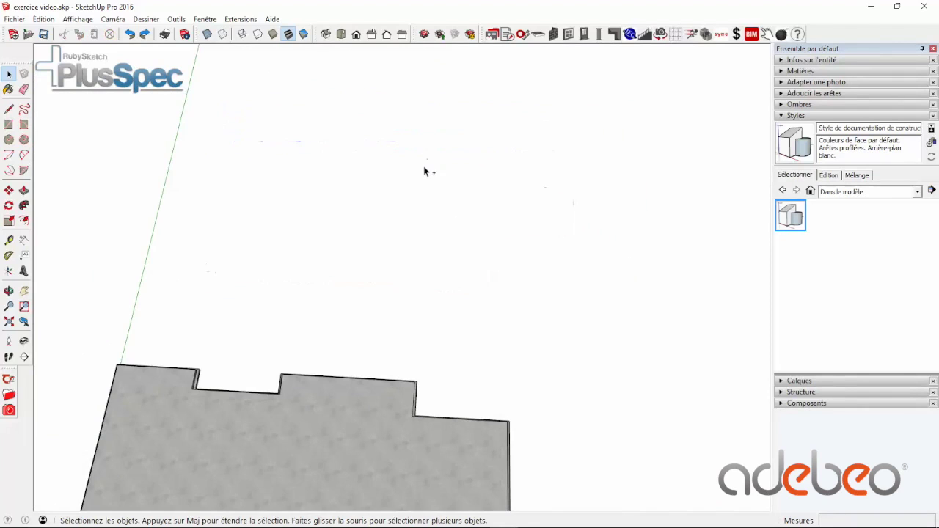
# In Top view, submit the wall settings and draw the first horizontal wall above the slab.
pyautogui.click(342, 36)
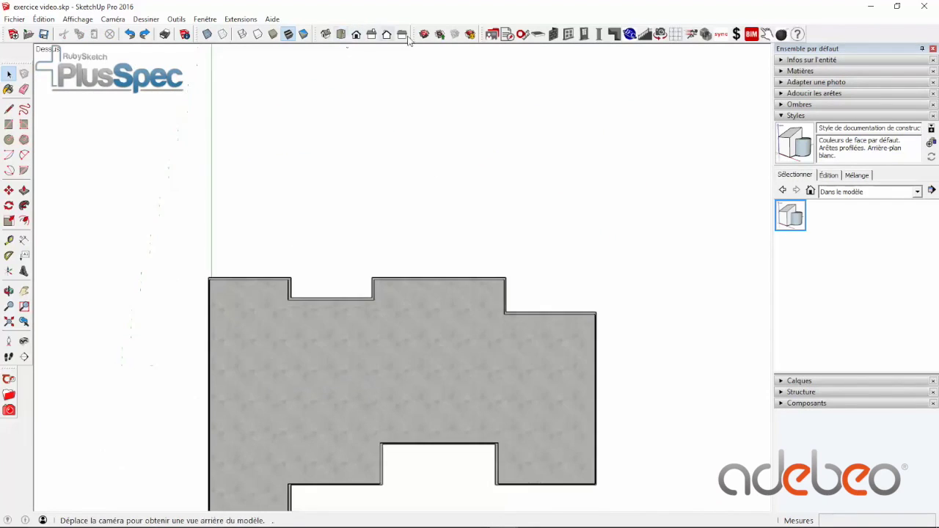
pyautogui.click(548, 34)
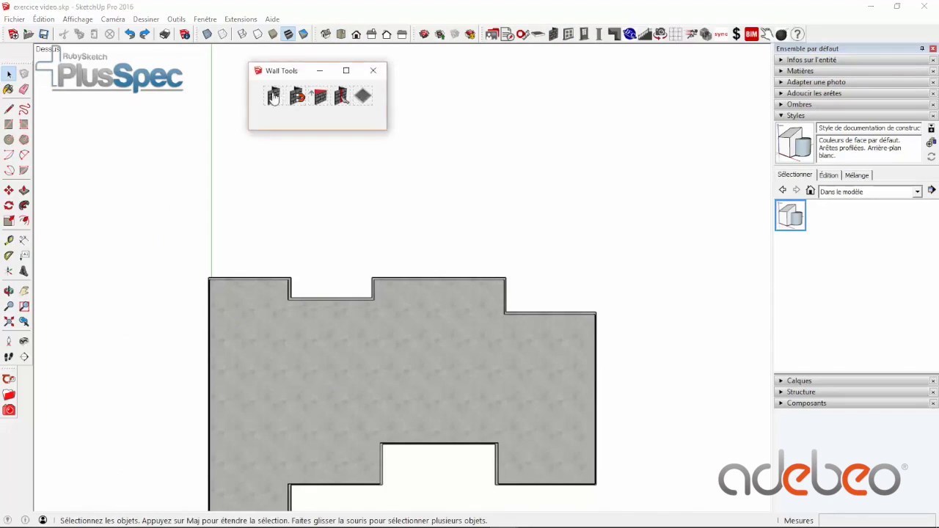
pyautogui.click(283, 98)
pyautogui.click(182, 399)
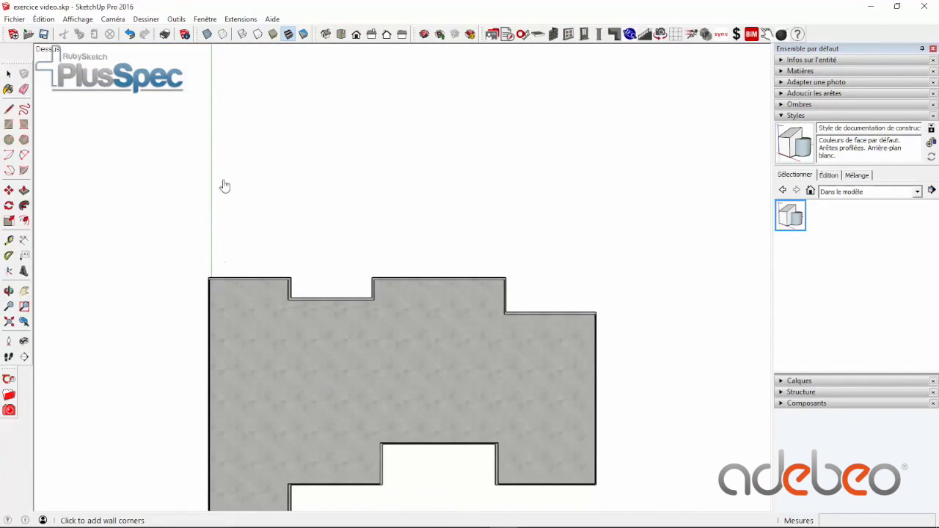
pyautogui.click(279, 180)
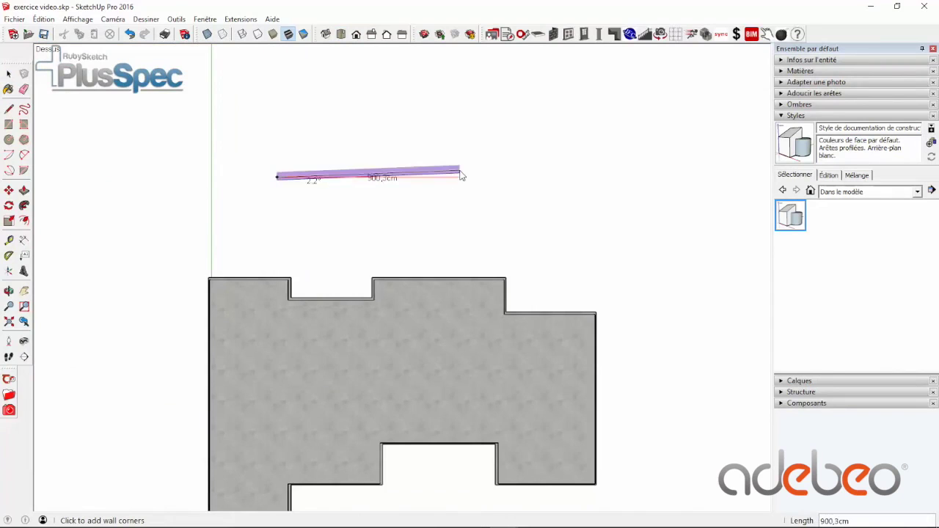
pyautogui.scroll(3, 457, 180)
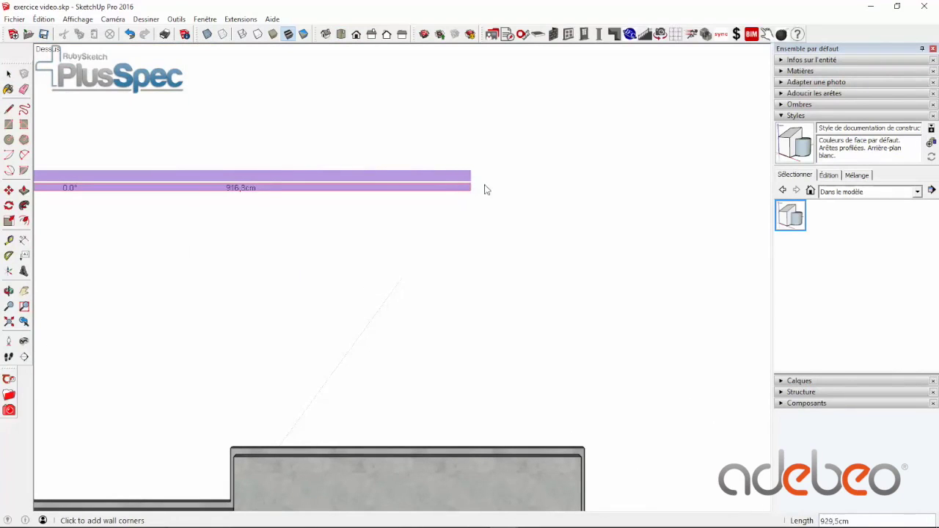
pyautogui.scroll(-2, 511, 189)
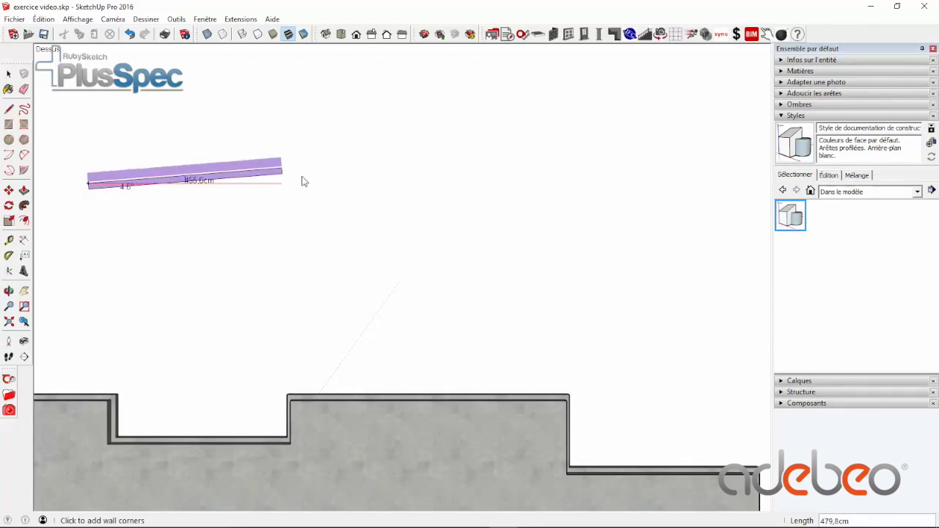
pyautogui.click(339, 185)
# Draw the 132,6cm vertical wall and the 309cm wall, cycling the wall's reference side.
pyautogui.click(366, 128)
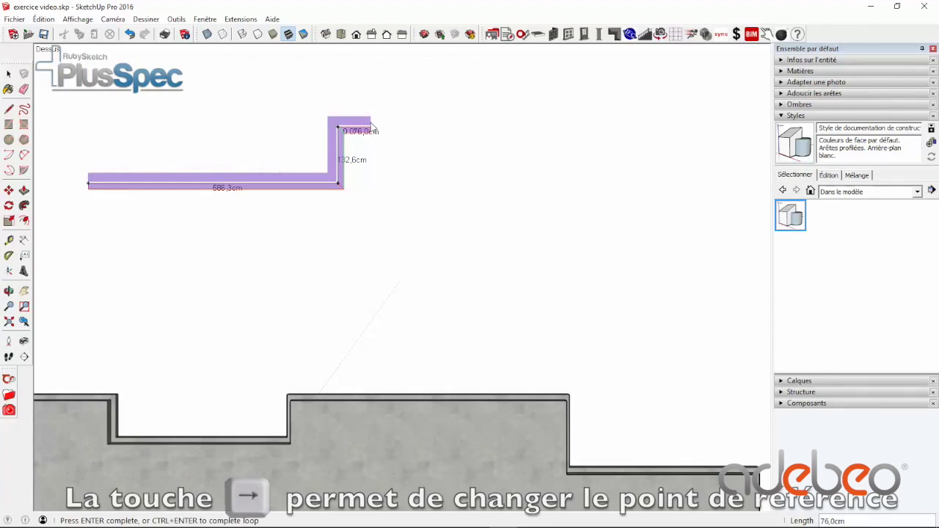
pyautogui.press('Right')
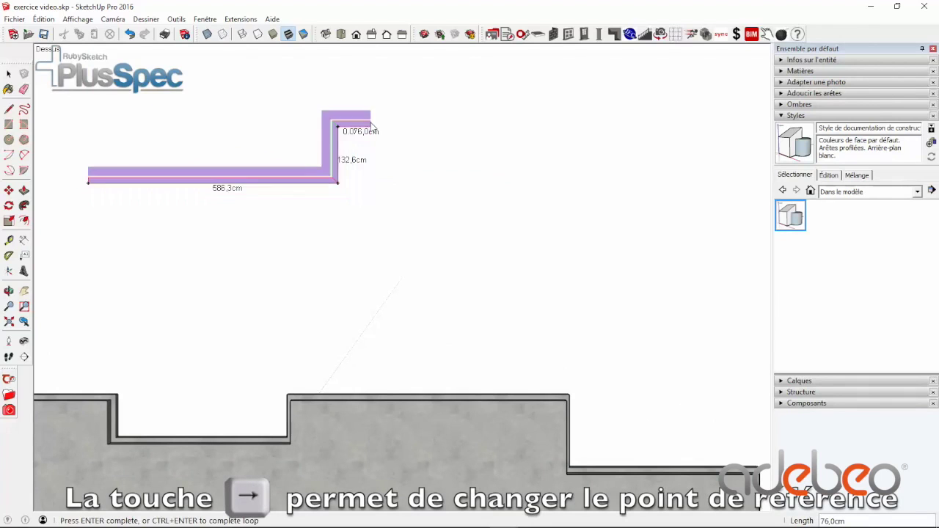
pyautogui.press('Right')
pyautogui.press('Right')
pyautogui.press('Right')
pyautogui.press('Right')
pyautogui.press('Right')
pyautogui.press('Right')
pyautogui.press('Right')
pyautogui.press('Right')
pyautogui.press('Right')
pyautogui.press('Right')
pyautogui.press('Right')
pyautogui.press('Right')
pyautogui.press('Right')
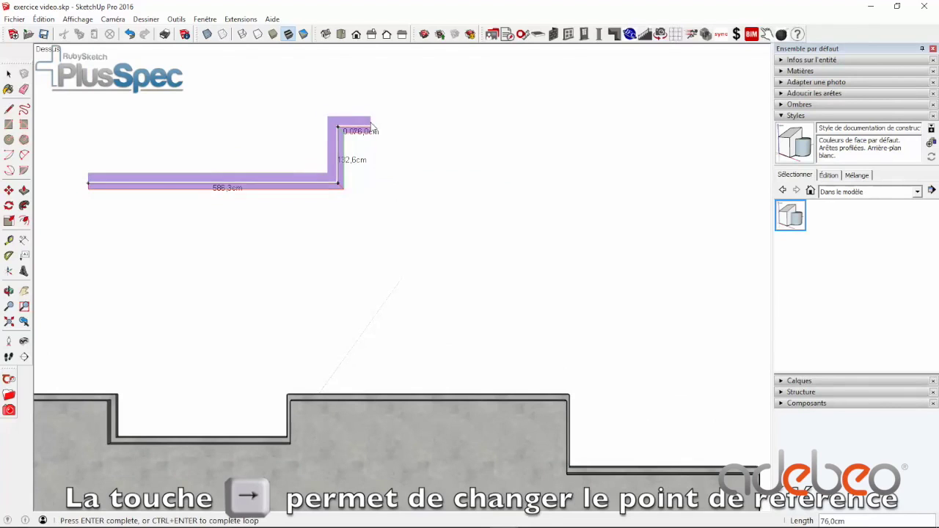
pyautogui.press('Right')
pyautogui.press('Right')
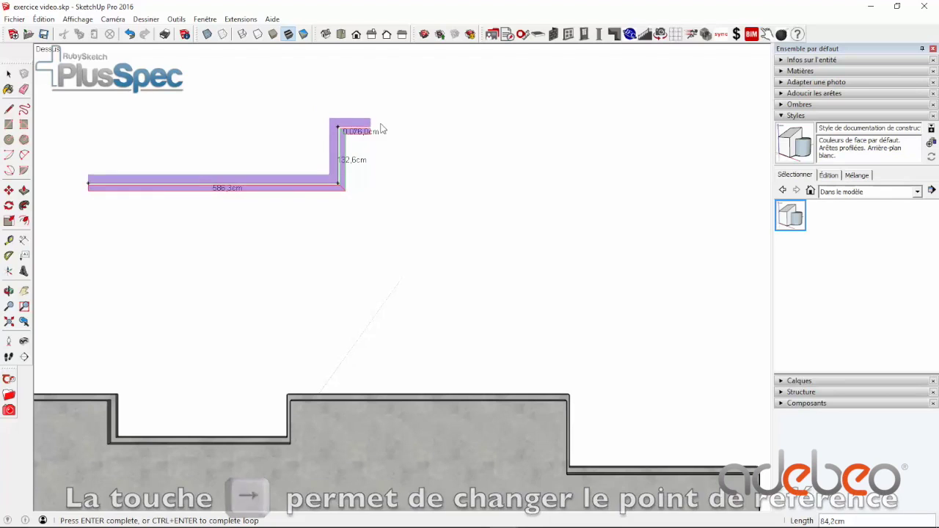
pyautogui.click(471, 134)
# Add the short upward wall and the long top wall, flipping its side, and close the loop.
pyautogui.scroll(-4, 470, 134)
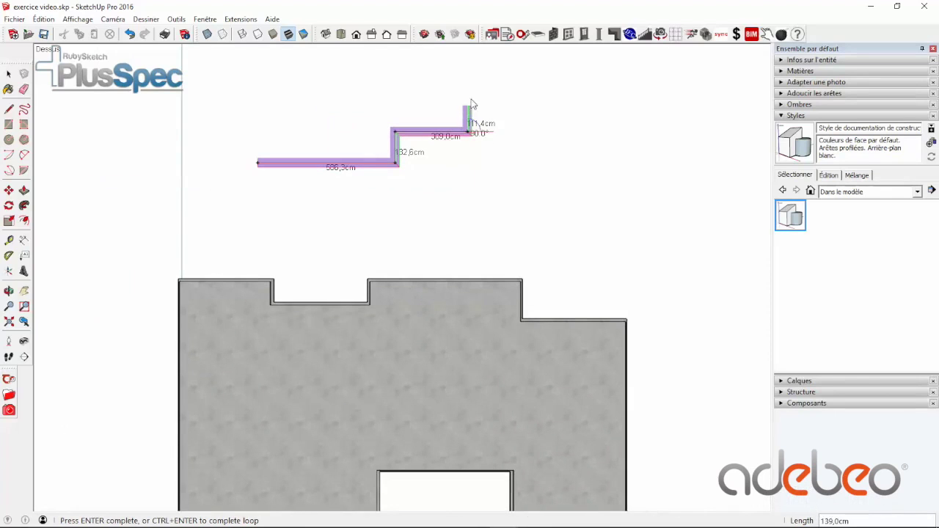
pyautogui.click(467, 48)
pyautogui.scroll(2, 312, 109)
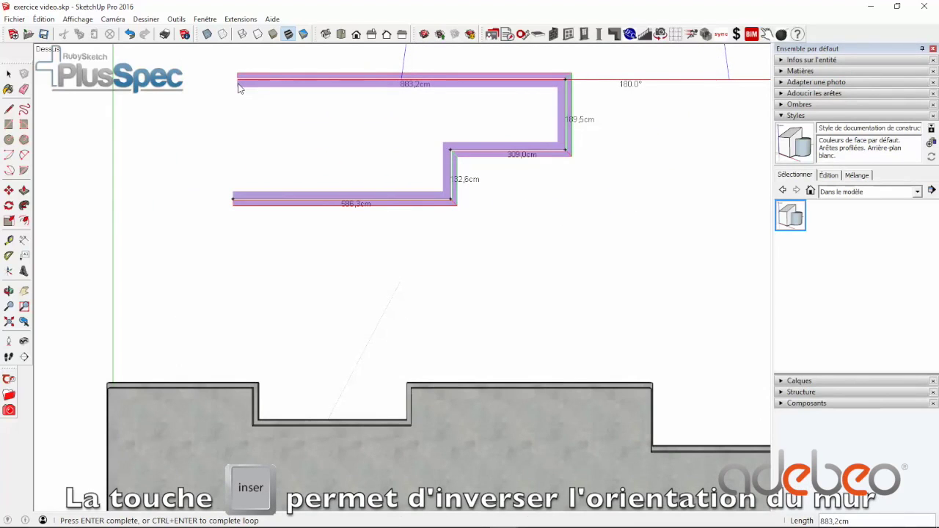
pyautogui.press('Insert')
pyautogui.press('Insert')
pyautogui.press('Insert')
pyautogui.press('Insert')
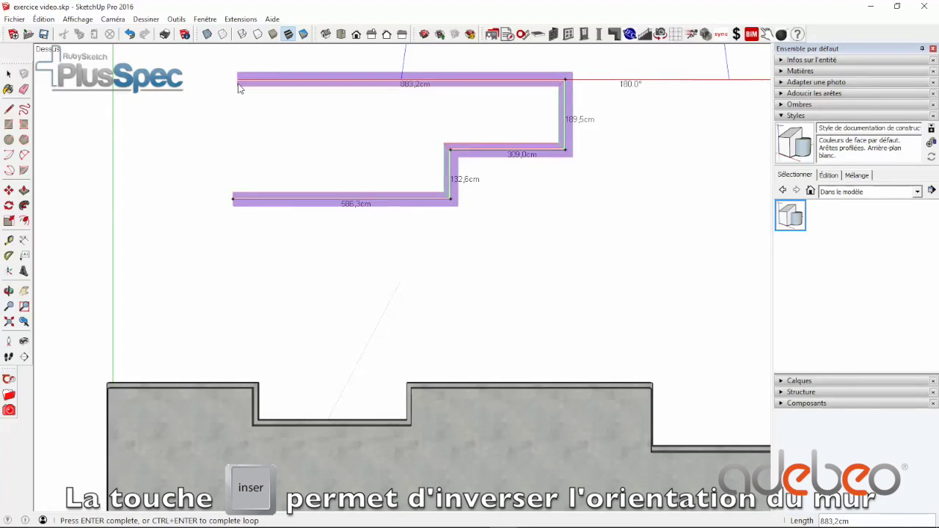
pyautogui.press('Insert')
pyautogui.press('Insert')
pyautogui.press('Insert')
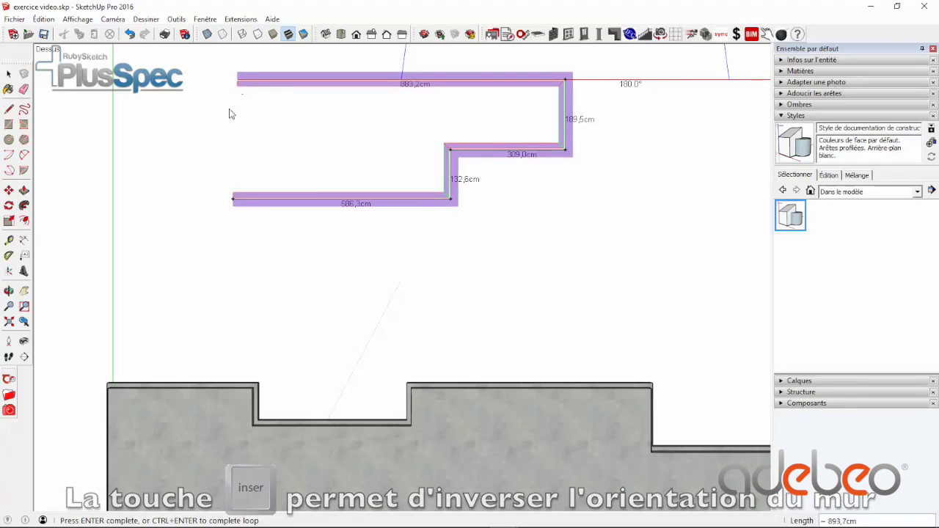
pyautogui.click(235, 204)
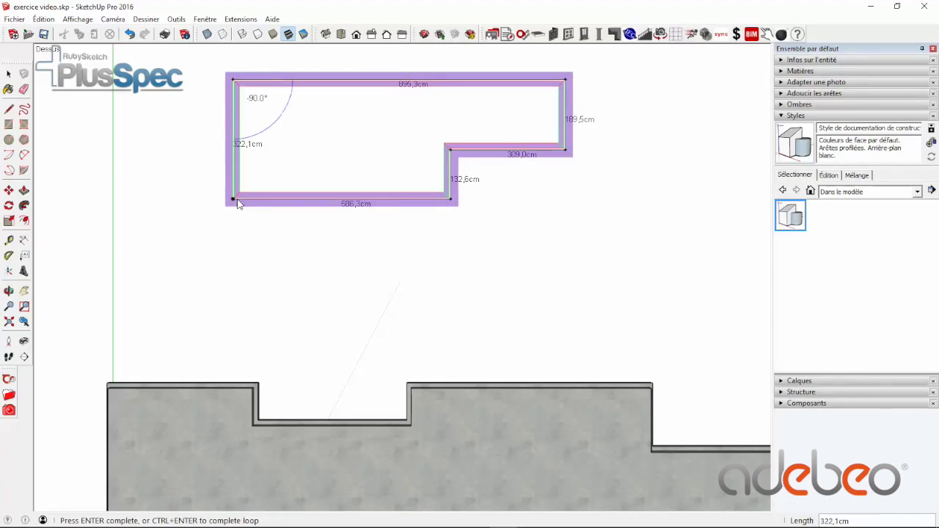
pyautogui.click(235, 201)
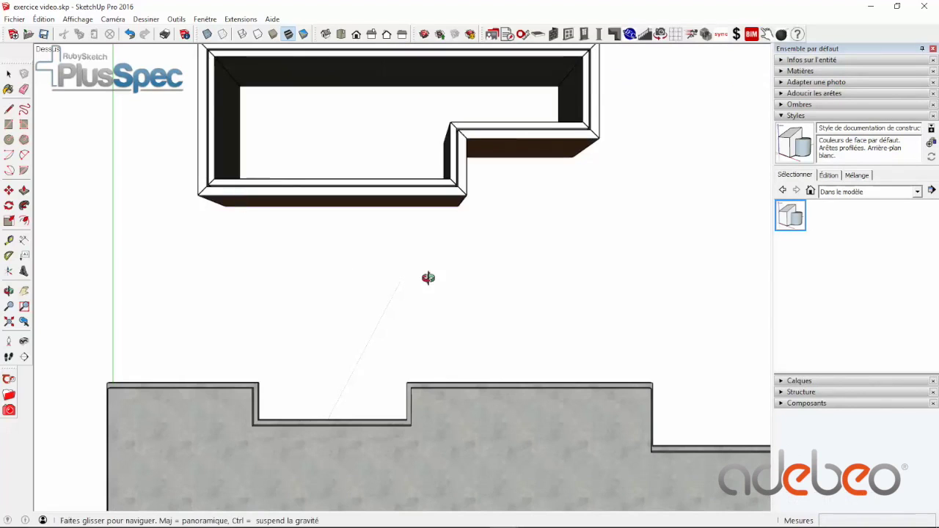
# Box-select and delete the trial brick-veneer enclosure, then bring up the Wall Tools palette.
pyautogui.moveTo(428, 276); pyautogui.dragTo(342, 69, button='middle')
pyautogui.scroll(4, 388, 101)
pyautogui.scroll(-4, 462, 218)
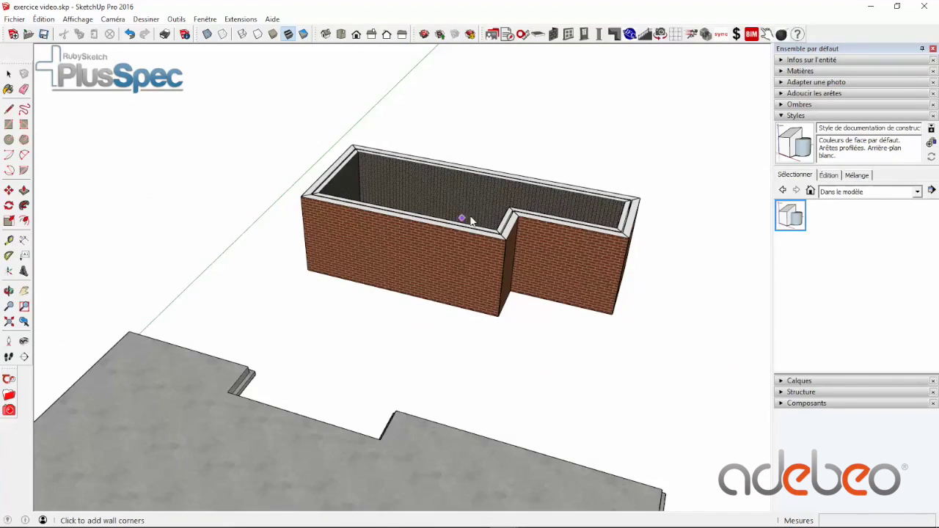
pyautogui.scroll(-5, 466, 220)
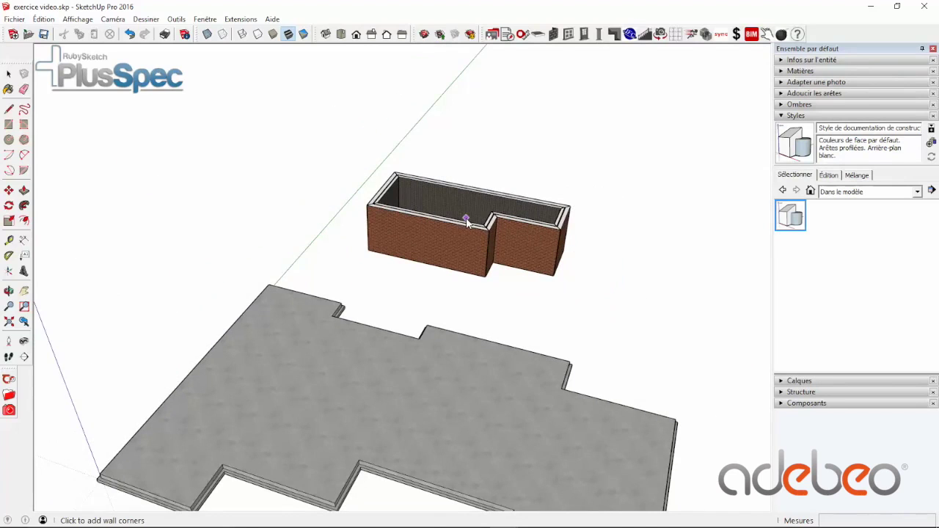
pyautogui.press('space')
pyautogui.click(464, 242)
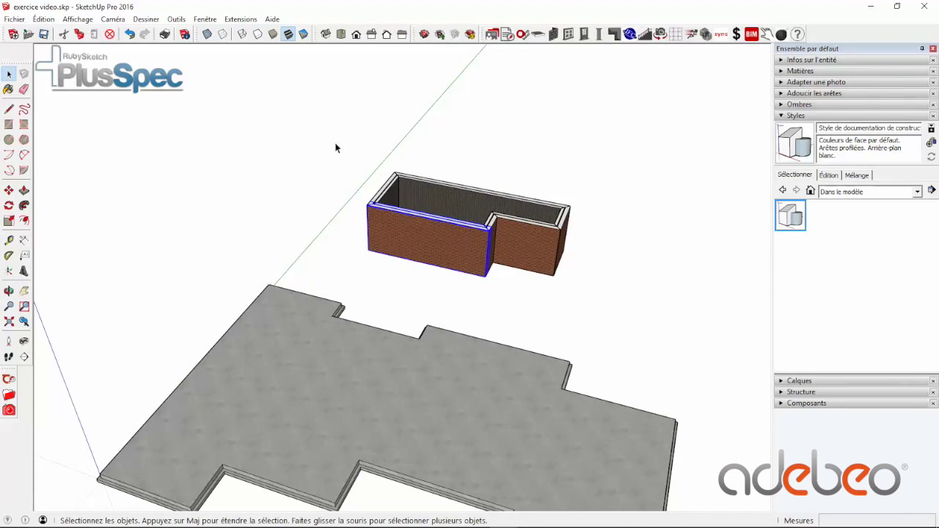
pyautogui.moveTo(333, 140); pyautogui.dragTo(627, 284)
pyautogui.press('Delete')
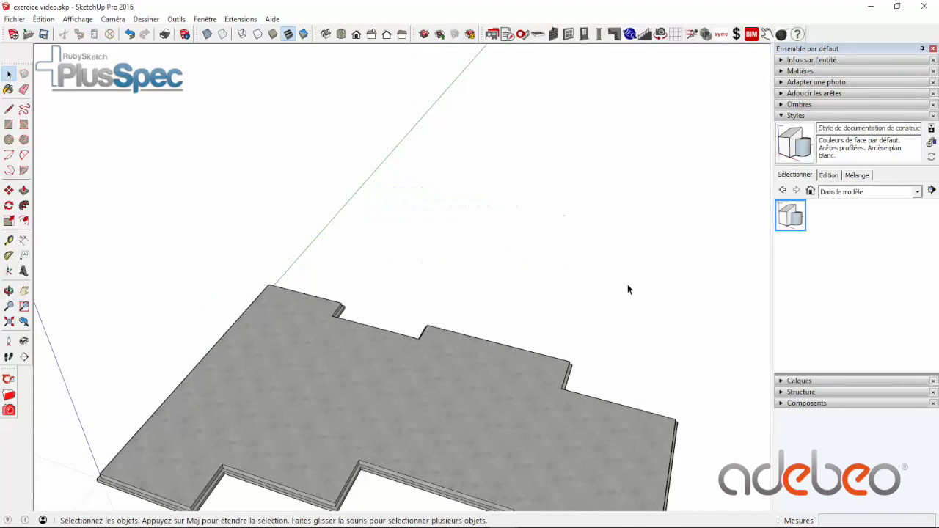
pyautogui.click(553, 34)
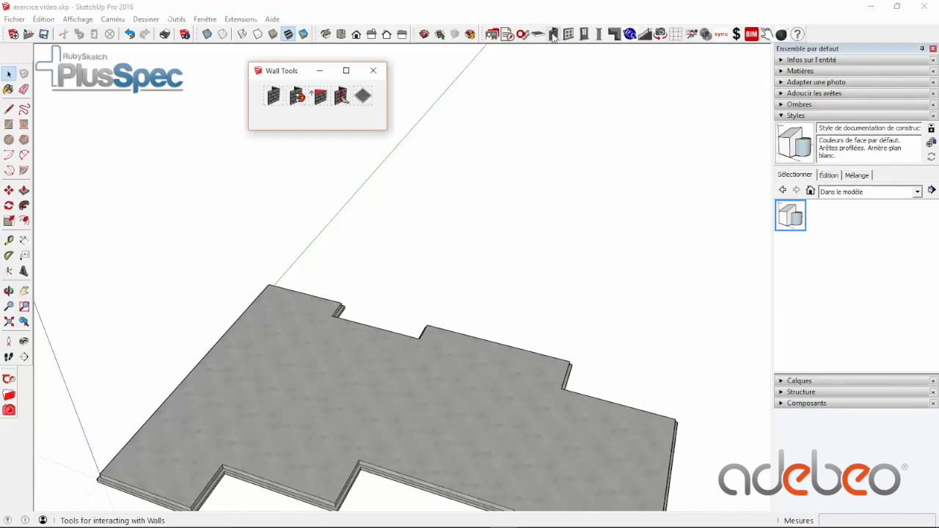
# Choose Brick Common Red (90mm) as the wall brick material and submit the Wall Tool settings.
pyautogui.click(274, 96)
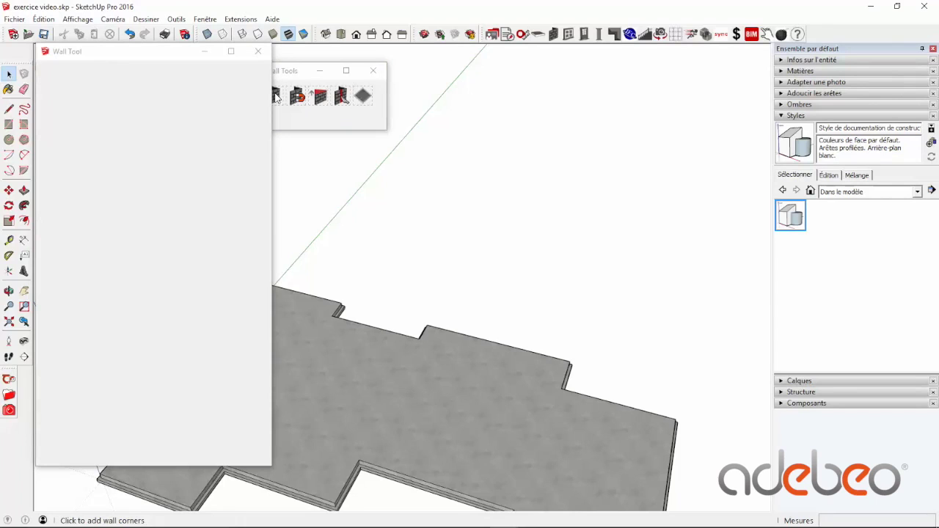
pyautogui.moveTo(165, 132); pyautogui.dragTo(110, 127)
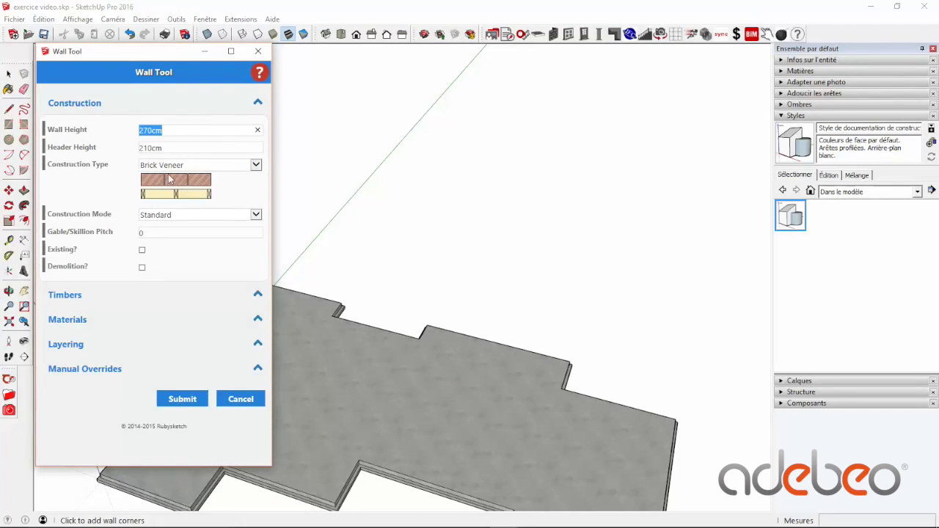
pyautogui.click(254, 297)
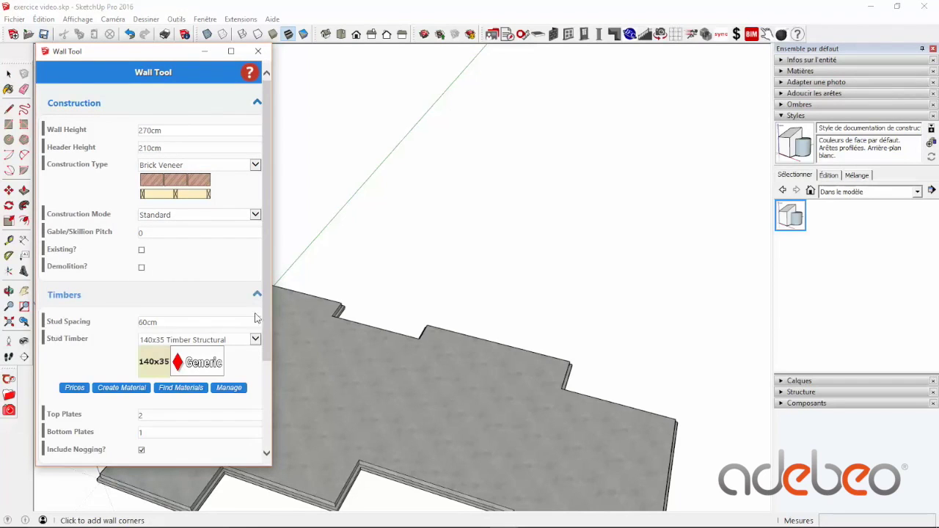
pyautogui.click(253, 295)
pyautogui.click(249, 320)
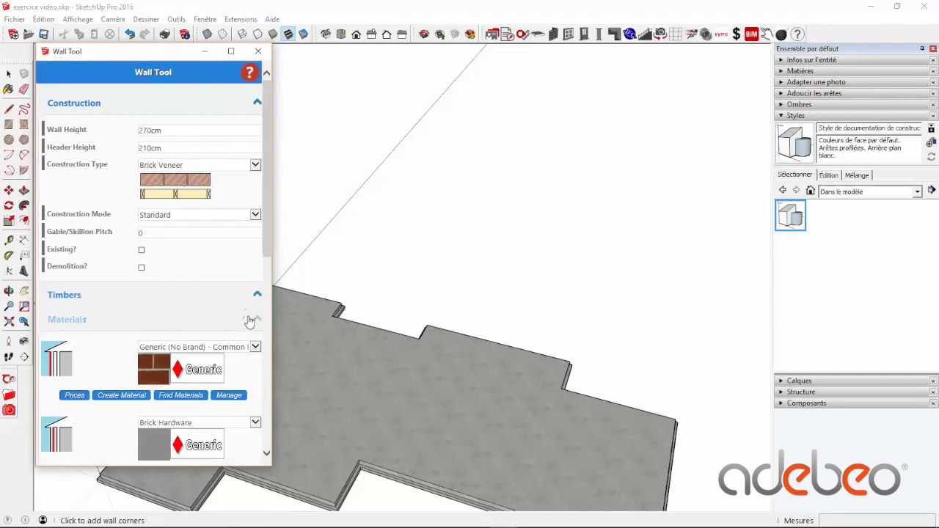
pyautogui.click(213, 347)
pyautogui.click(211, 339)
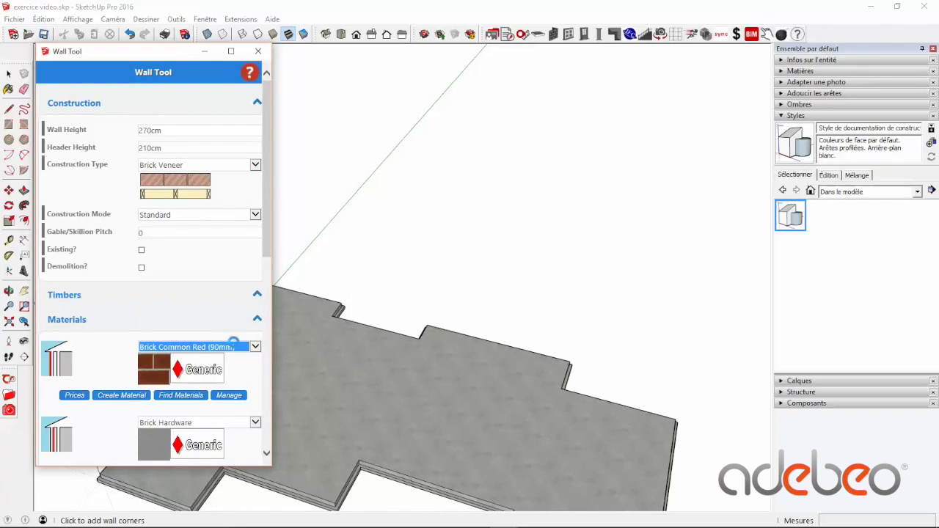
pyautogui.scroll(-6, 233, 323)
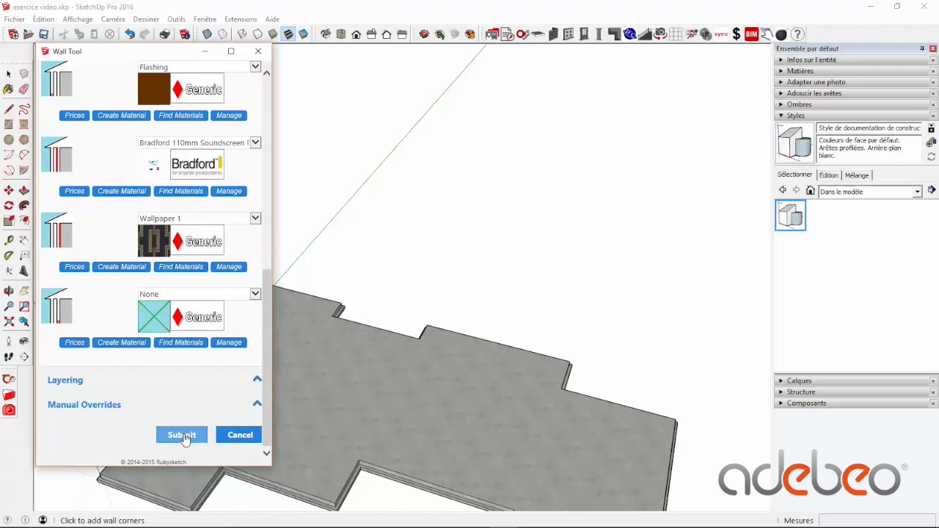
pyautogui.click(183, 435)
pyautogui.scroll(-3, 319, 360)
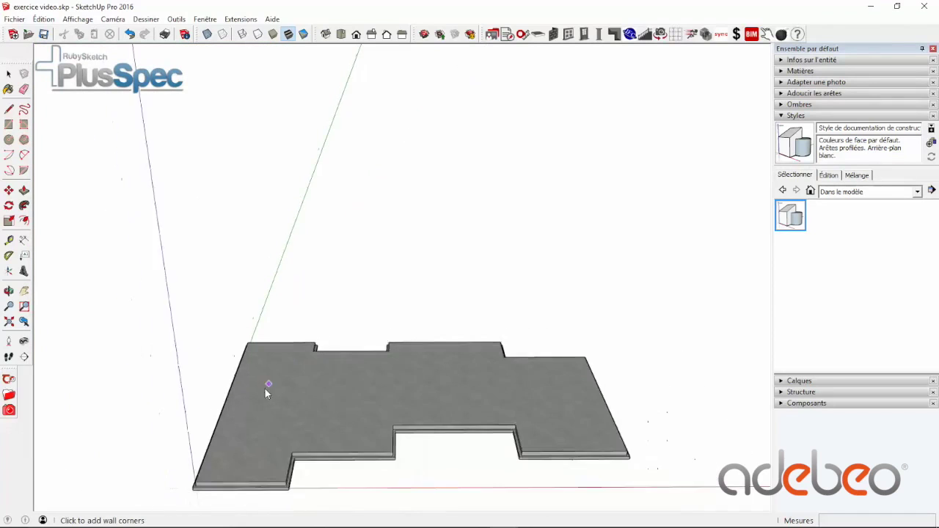
# In Top view, start walls at the slab corner and draw the first 382 cm wall.
pyautogui.scroll(-1, 266, 390)
pyautogui.scroll(7, 204, 467)
pyautogui.moveTo(223, 446); pyautogui.dragTo(330, 124, button='middle')
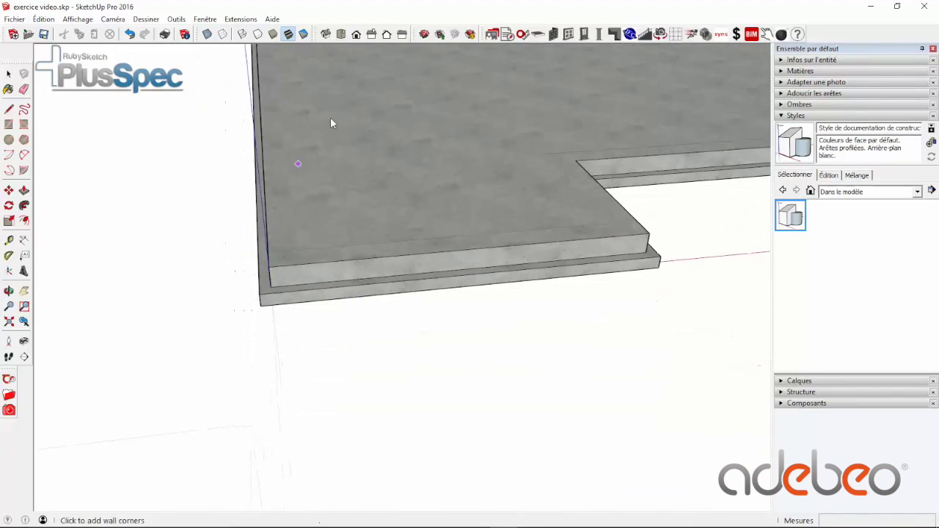
pyautogui.click(341, 35)
pyautogui.scroll(2, 411, 264)
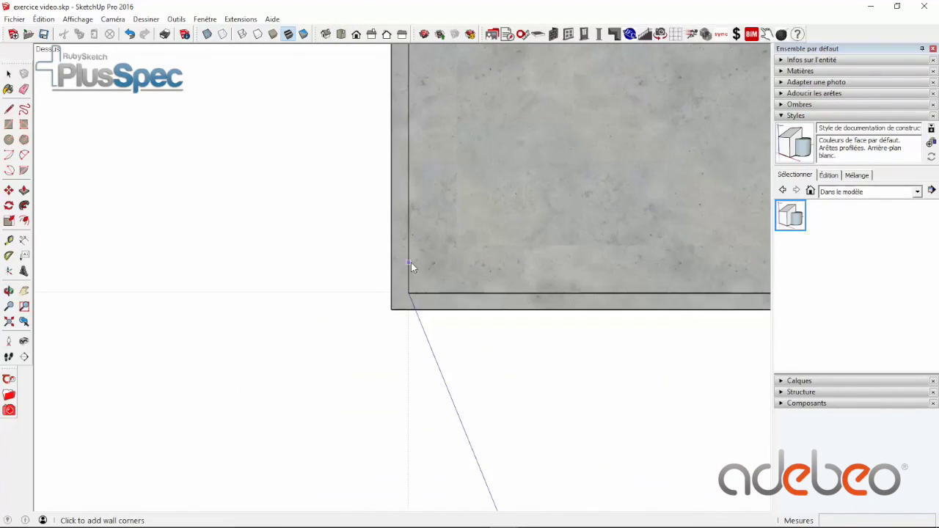
pyautogui.click(409, 294)
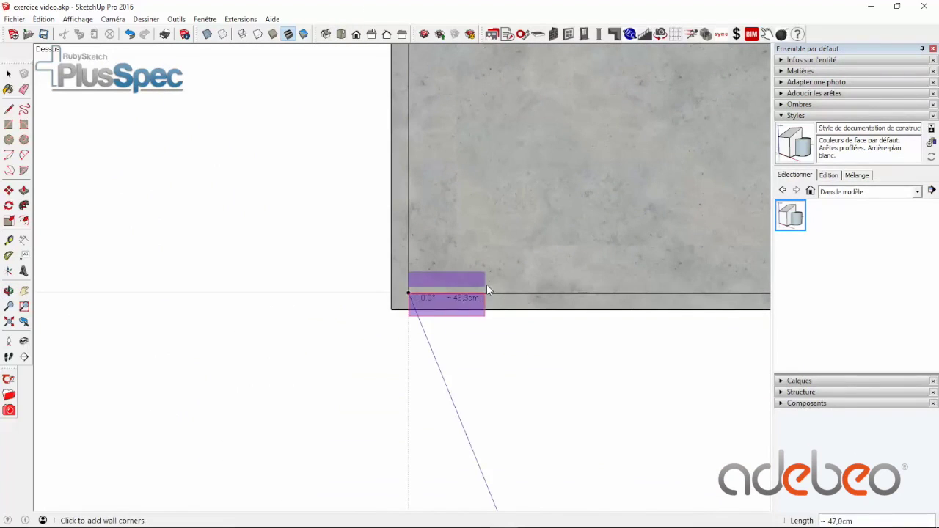
pyautogui.scroll(-2, 493, 291)
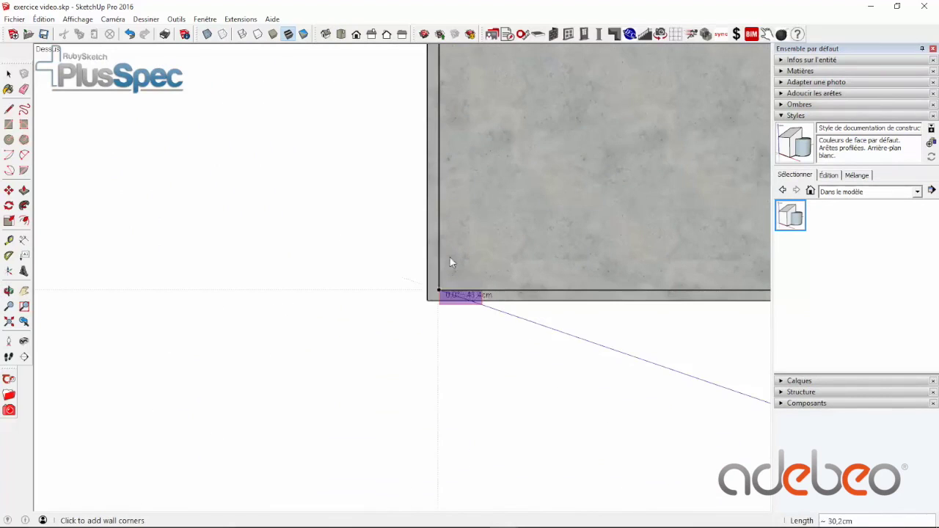
pyautogui.scroll(2, 498, 294)
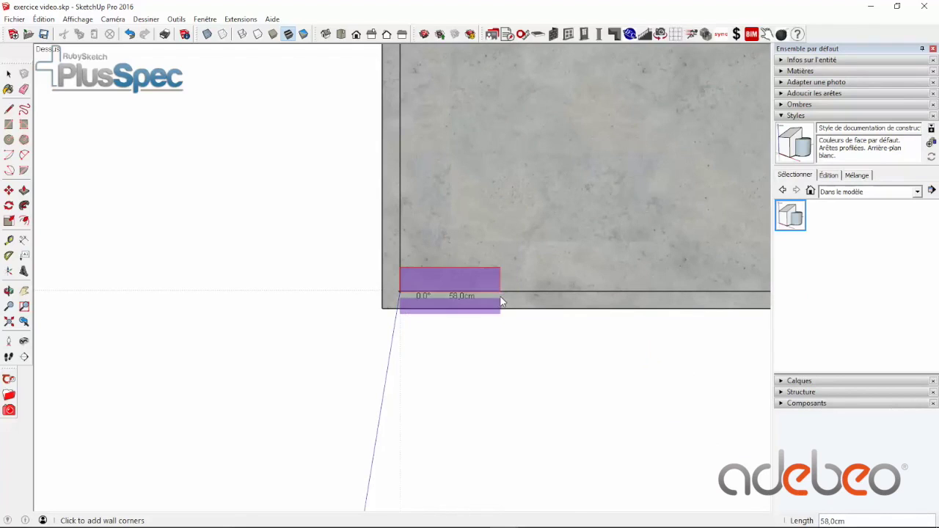
pyautogui.scroll(1, 501, 301)
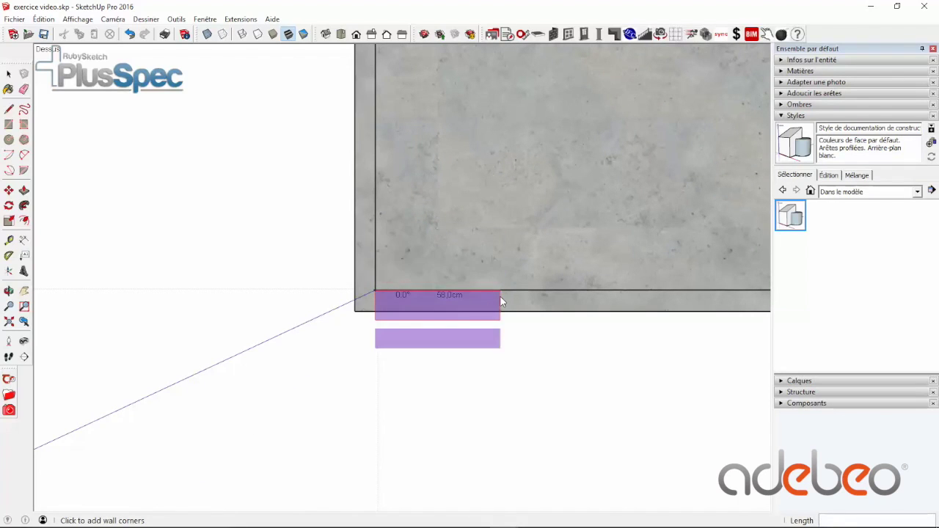
pyautogui.scroll(-5, 463, 304)
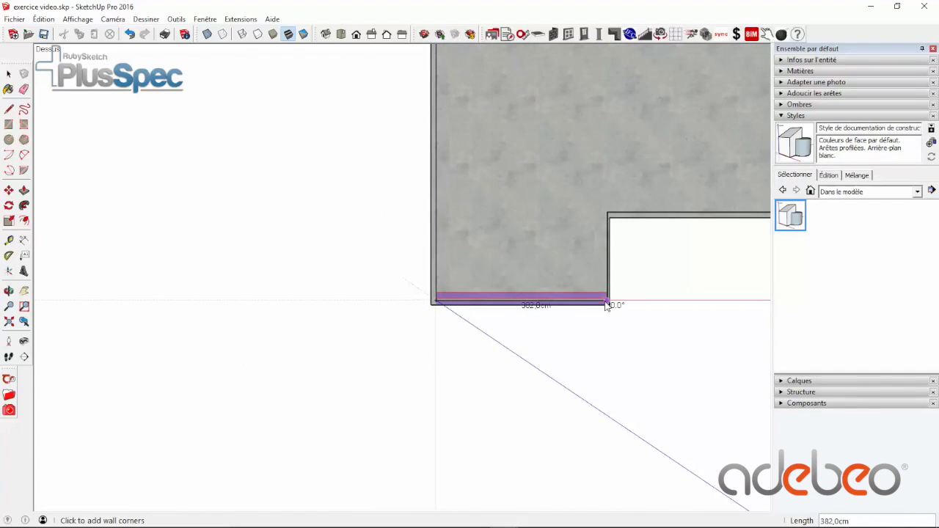
pyautogui.click(606, 301)
# Continue walls along the slab outline: 98.4 cm, 450 cm, 200 cm, 570 cm and 200 cm.
pyautogui.scroll(-1, 607, 216)
pyautogui.click(606, 215)
pyautogui.scroll(-3, 609, 212)
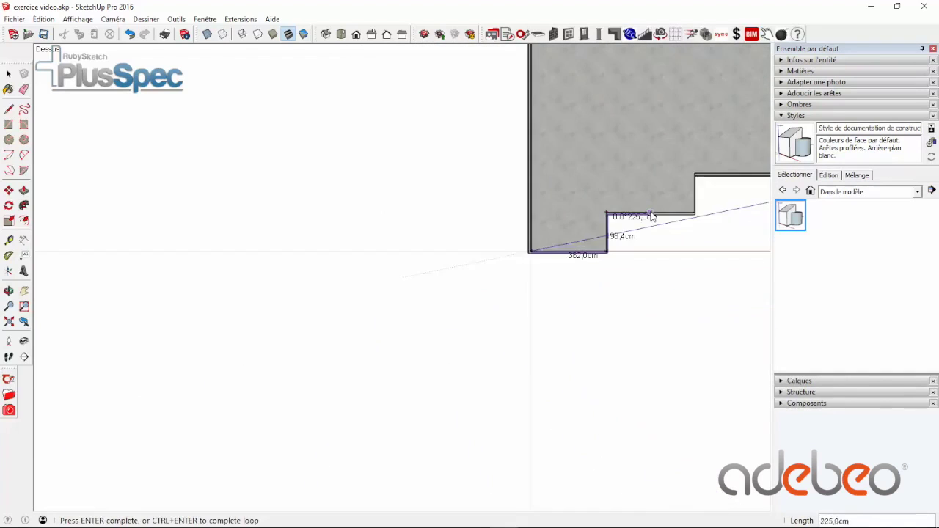
pyautogui.scroll(4, 689, 215)
pyautogui.click(726, 220)
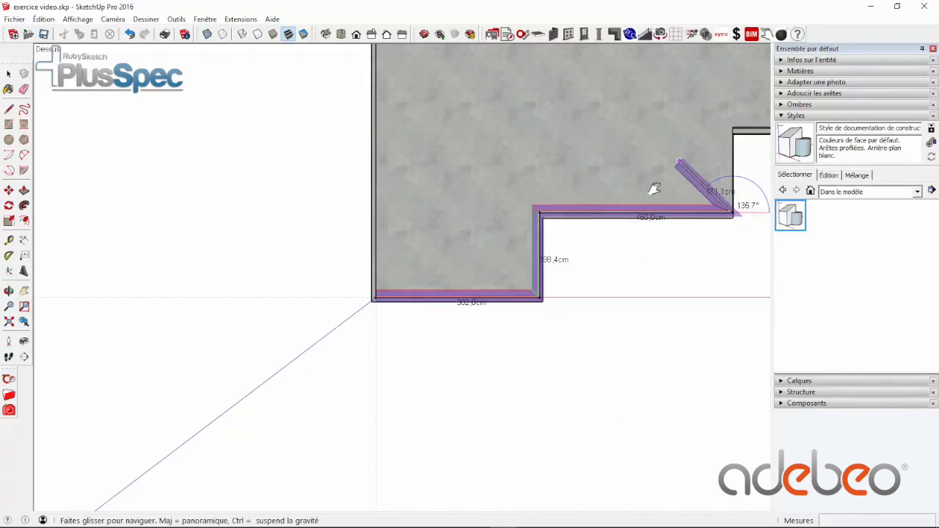
pyautogui.keyDown('shift'); pyautogui.moveTo(652, 191); pyautogui.dragTo(311, 322, button='middle'); pyautogui.keyUp('shift')
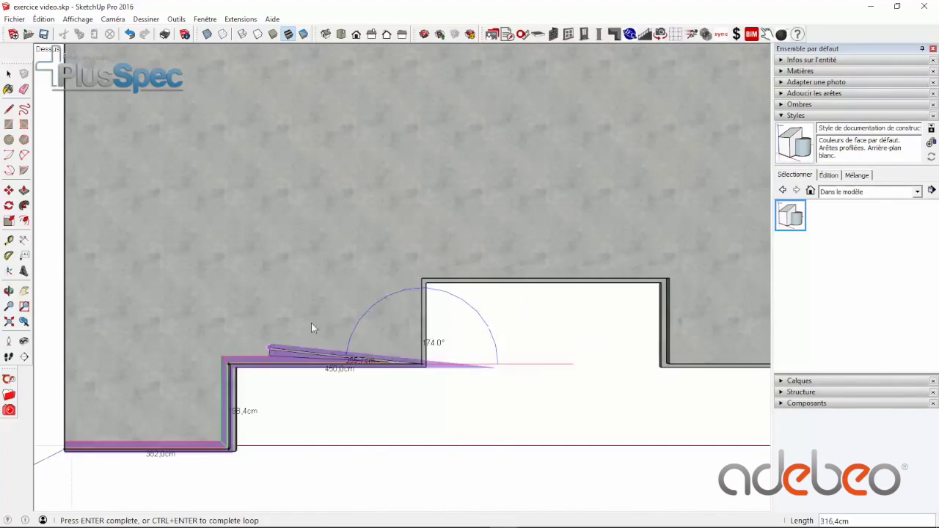
pyautogui.click(424, 279)
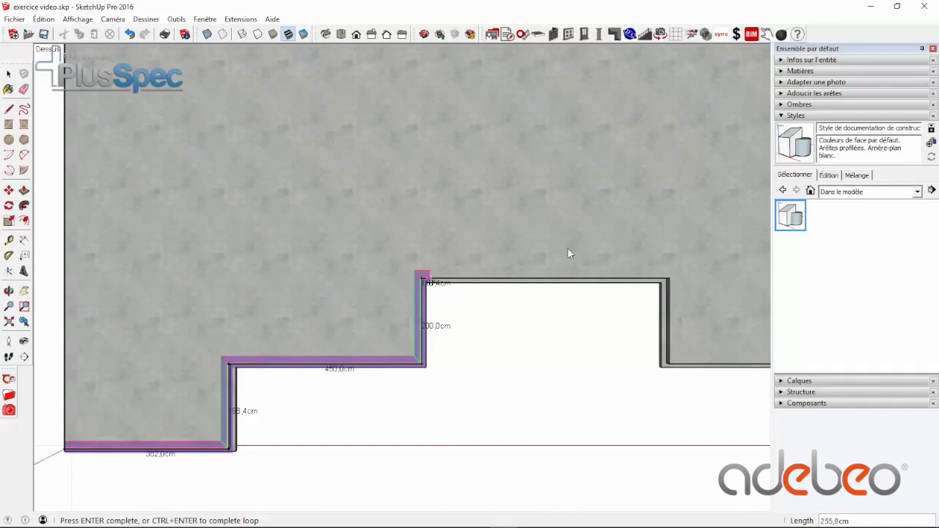
pyautogui.click(669, 277)
pyautogui.click(667, 365)
# Close the wall loop at the starting corner and orbit to view the brick faces.
pyautogui.scroll(-5, 666, 365)
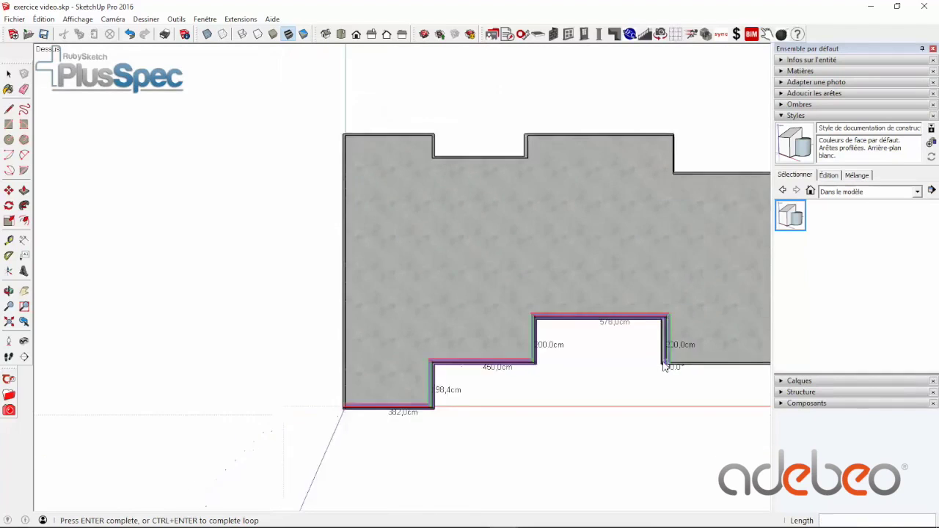
pyautogui.scroll(5, 738, 363)
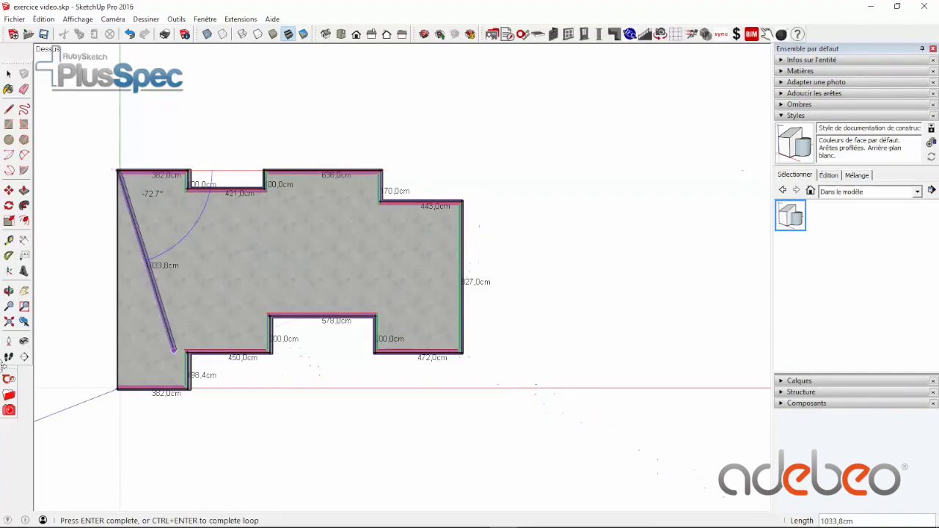
pyautogui.scroll(5, 122, 387)
pyautogui.scroll(4, 122, 381)
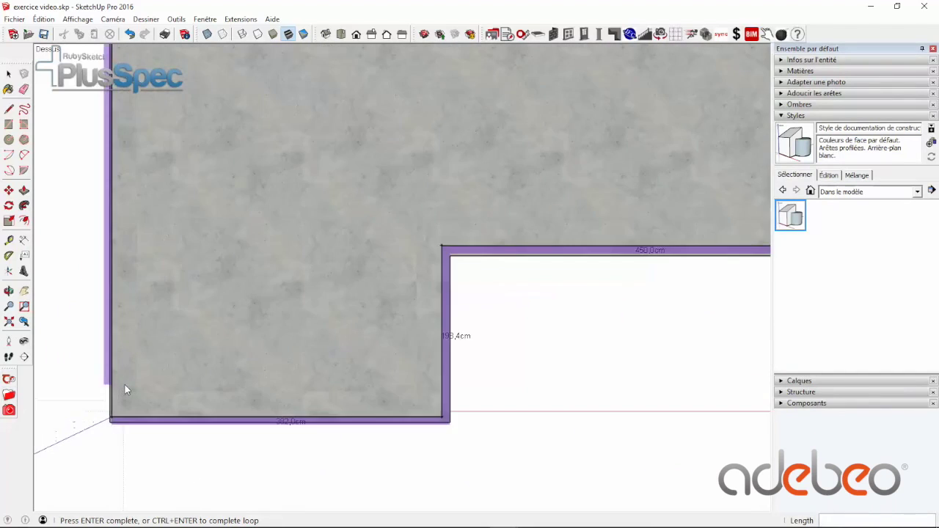
pyautogui.click(108, 431)
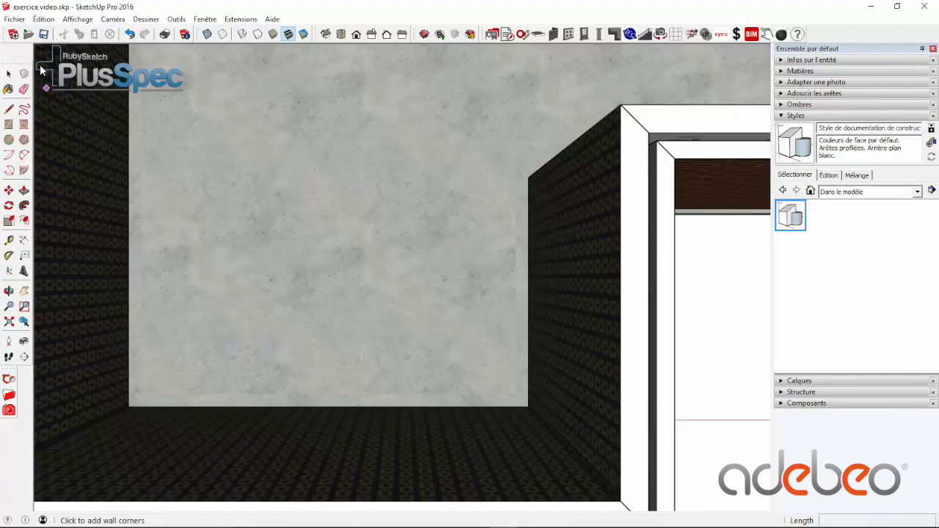
pyautogui.click(8, 74)
pyautogui.scroll(-6, 207, 329)
pyautogui.moveTo(243, 381); pyautogui.dragTo(357, 242, button='middle')
pyautogui.moveTo(220, 401); pyautogui.dragTo(383, 220, button='middle')
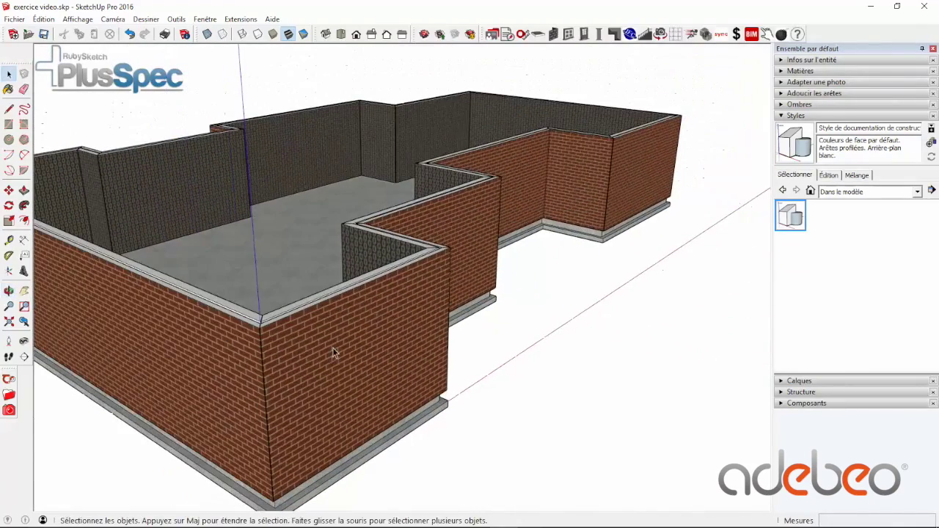
pyautogui.scroll(3, 295, 462)
pyautogui.moveTo(295, 461); pyautogui.dragTo(427, 236, button='middle')
pyautogui.rightClick(403, 205)
pyautogui.click(429, 234)
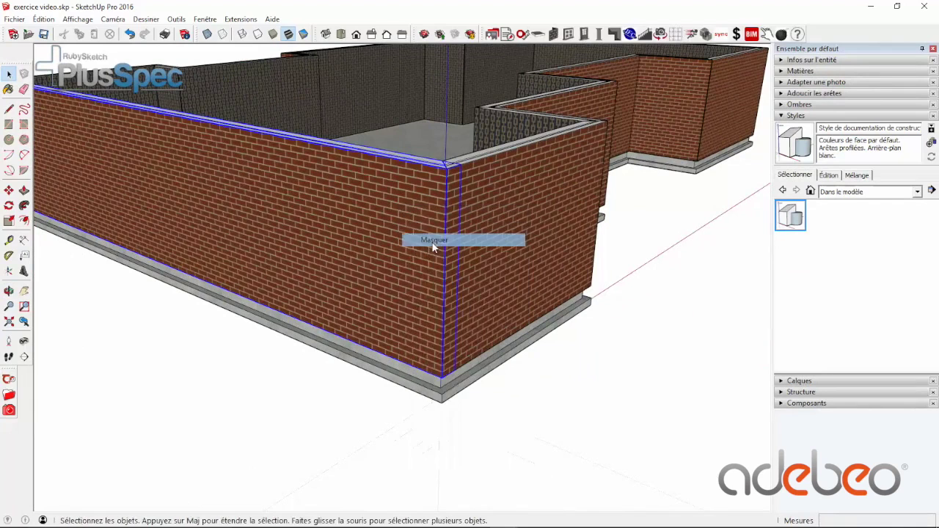
pyautogui.moveTo(410, 354); pyautogui.dragTo(544, 242, button='middle')
pyautogui.scroll(3, 596, 235)
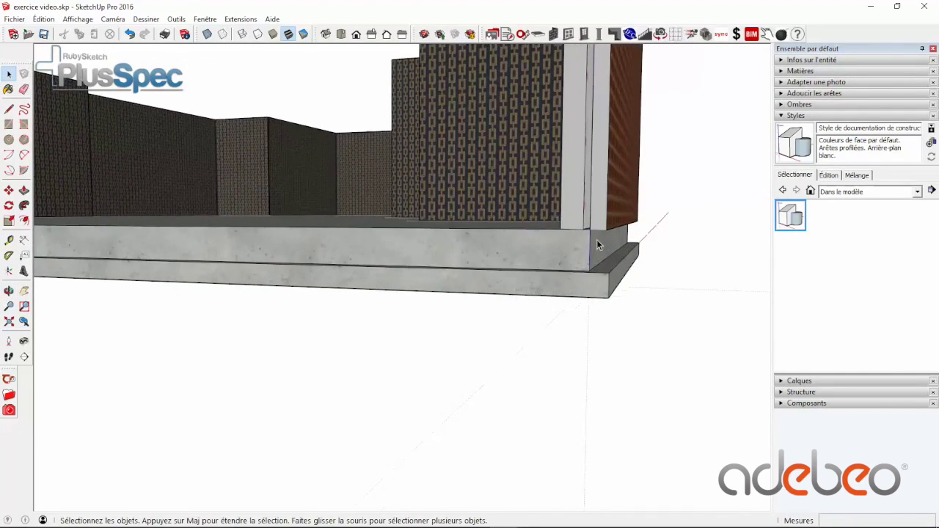
pyautogui.moveTo(583, 270); pyautogui.dragTo(617, 262, button='middle')
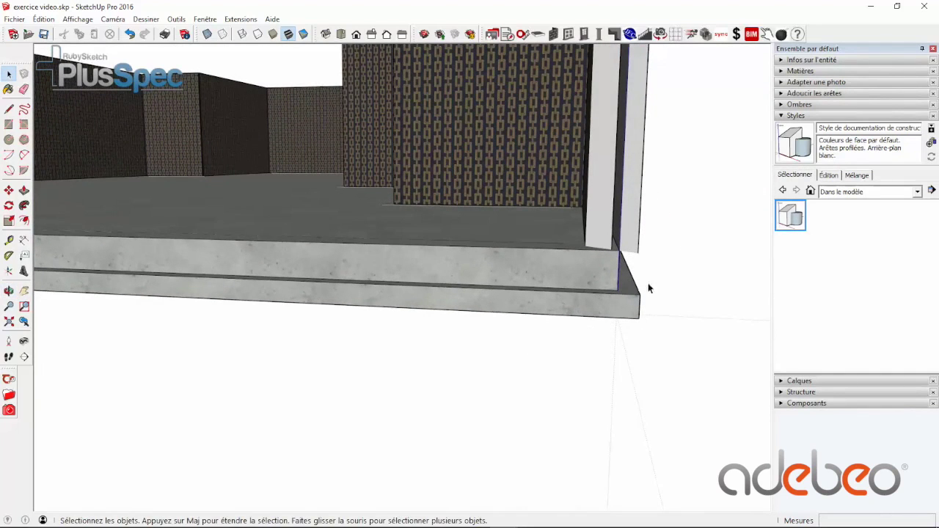
pyautogui.moveTo(596, 298); pyautogui.dragTo(534, 336, button='middle')
pyautogui.scroll(-2, 534, 337)
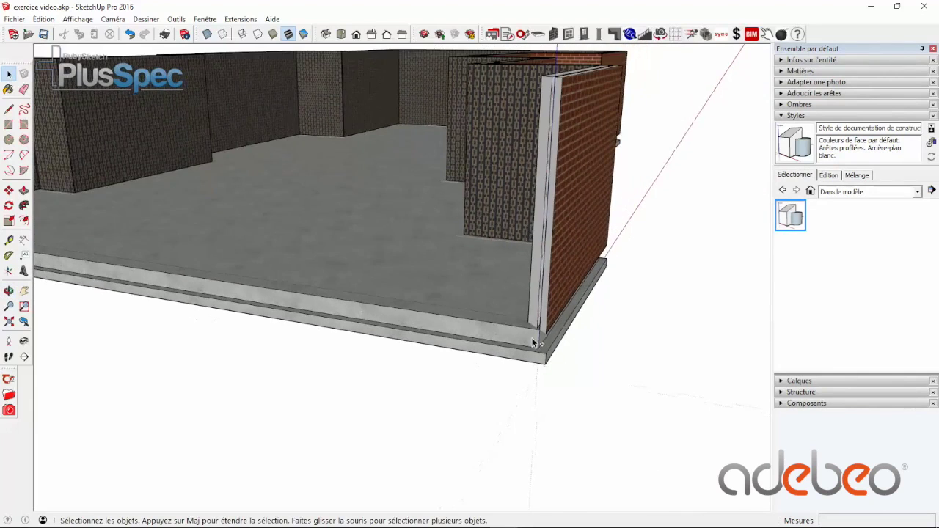
pyautogui.hotkey('ctrl', 'z')
pyautogui.scroll(-3, 534, 342)
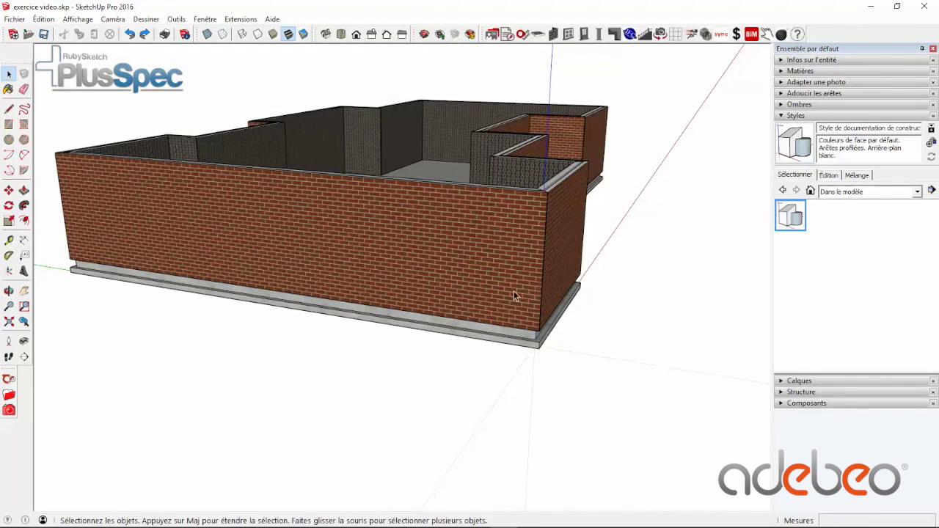
# Select all walls connected to the front wall and open their Edit Wall settings.
pyautogui.rightClick(461, 233)
pyautogui.moveTo(532, 460)
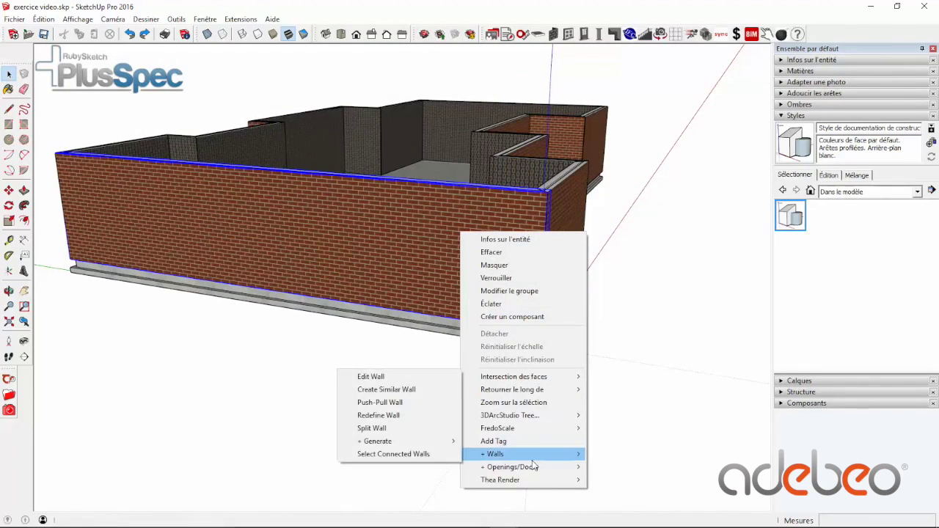
pyautogui.click(425, 454)
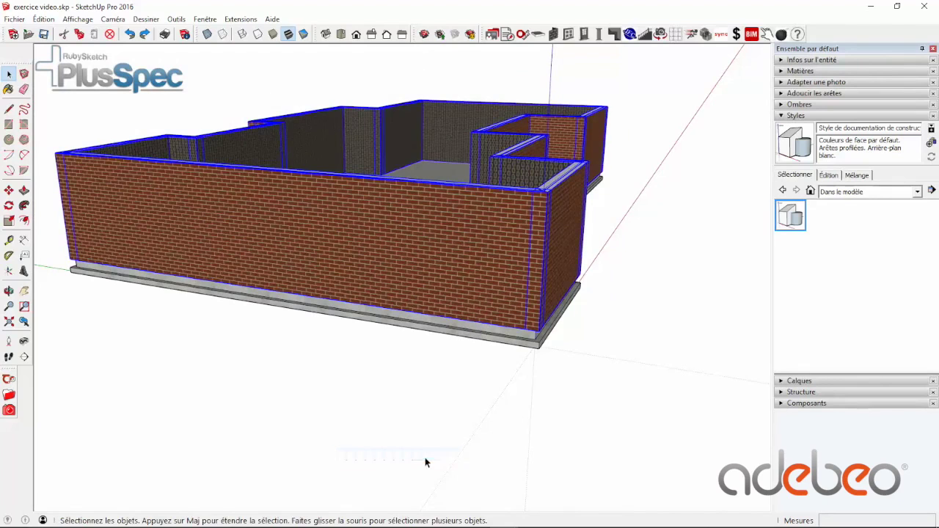
pyautogui.rightClick(464, 236)
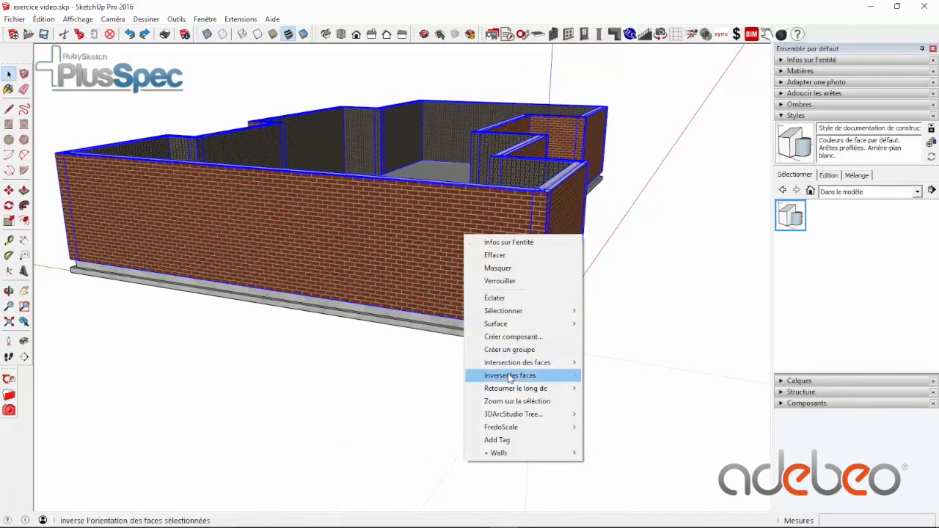
pyautogui.moveTo(536, 459)
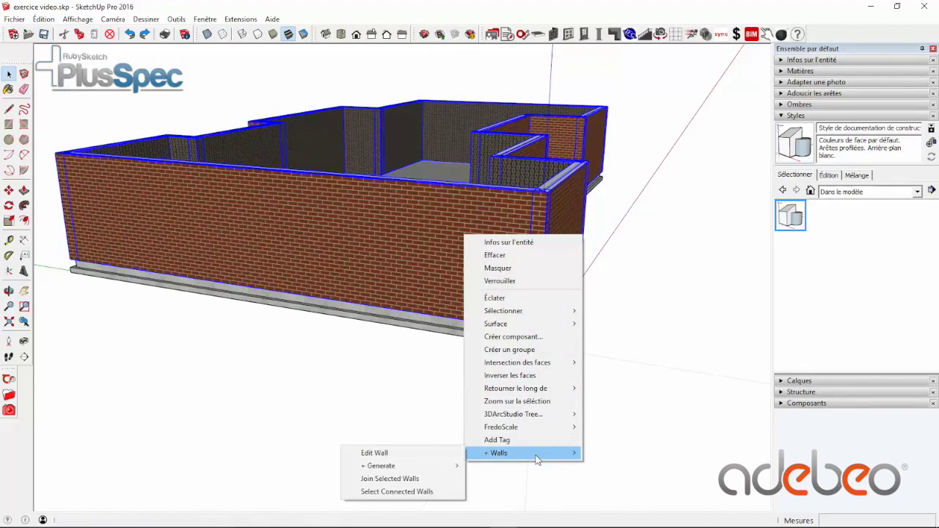
pyautogui.click(413, 453)
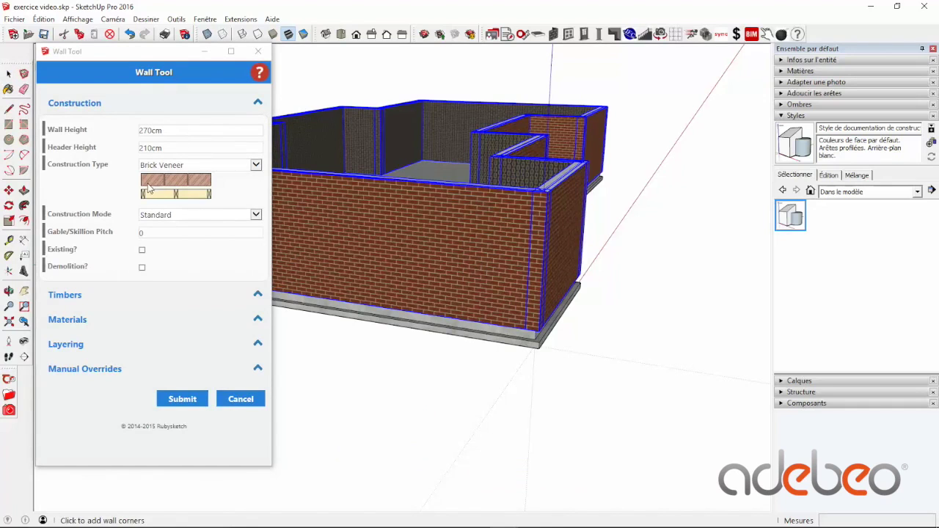
# Set the wall brick material to Brick Common Red (110mm) and submit.
pyautogui.click(255, 320)
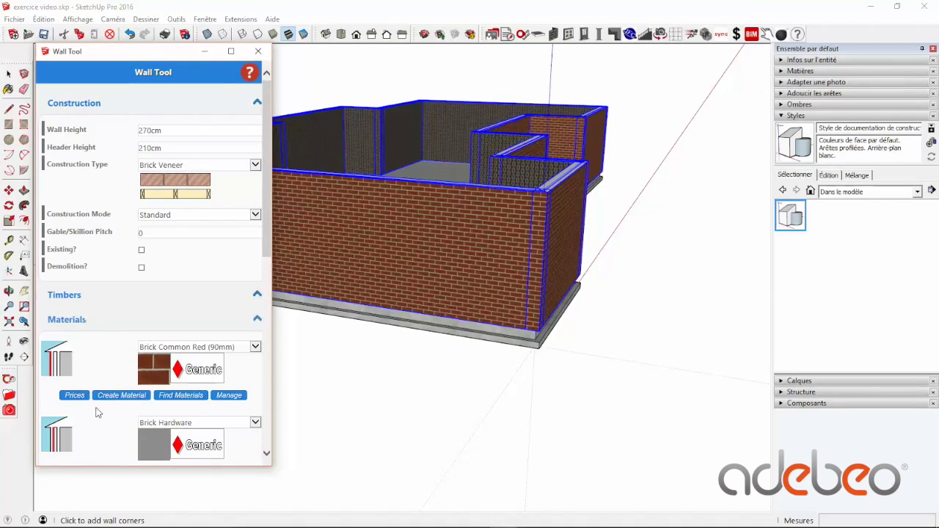
pyautogui.click(76, 397)
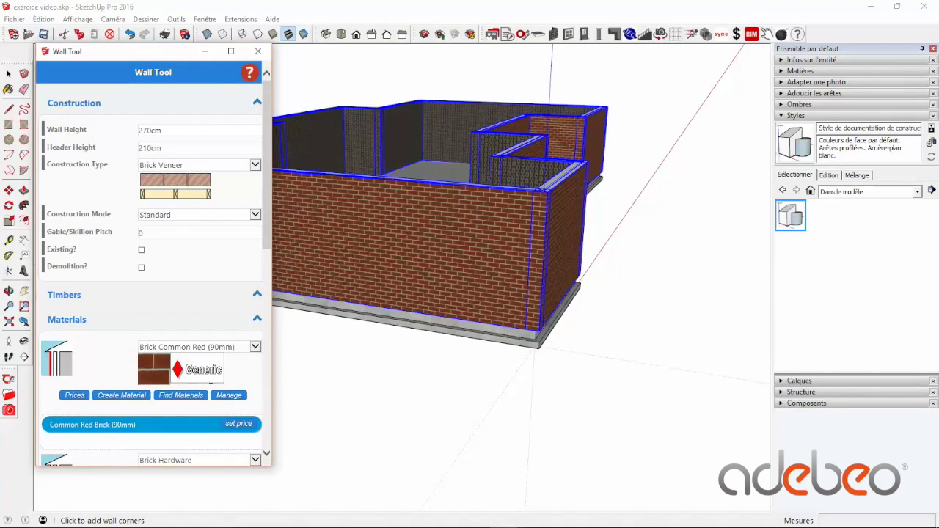
pyautogui.click(235, 424)
pyautogui.scroll(-3, 193, 380)
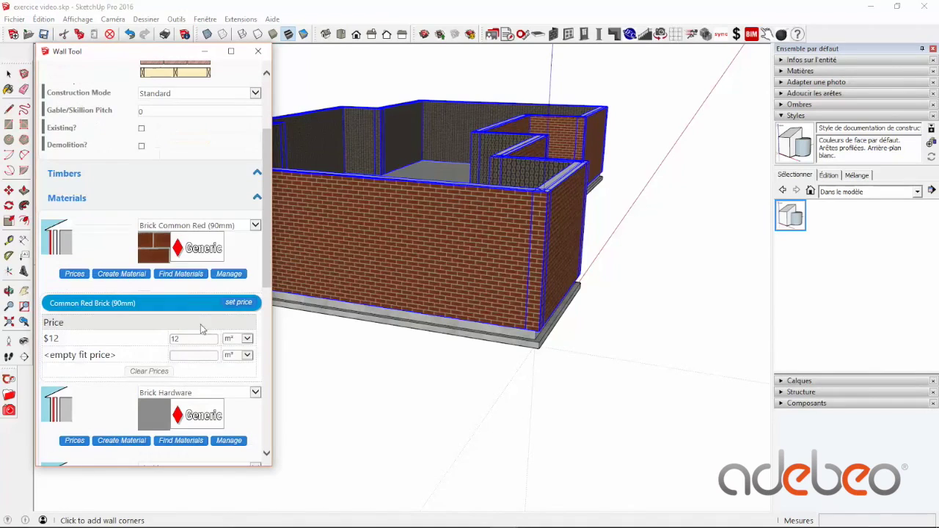
pyautogui.click(220, 227)
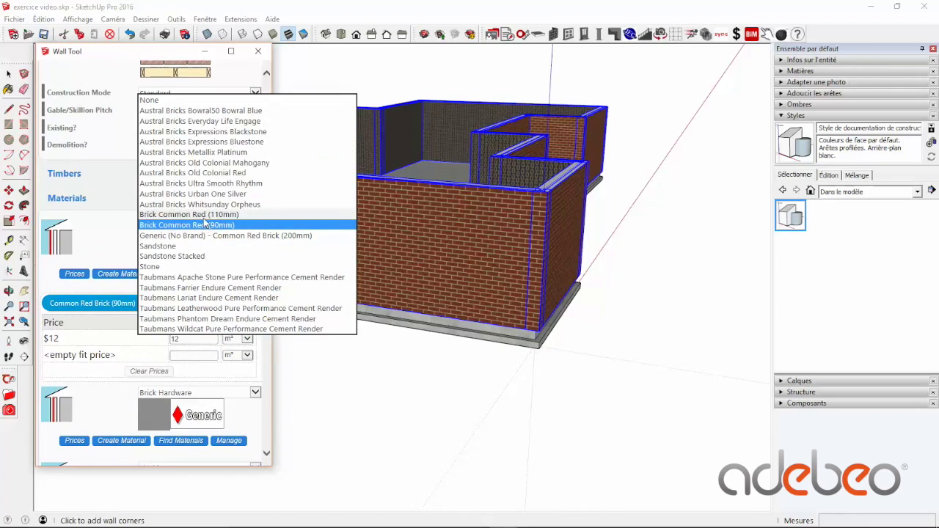
pyautogui.click(204, 223)
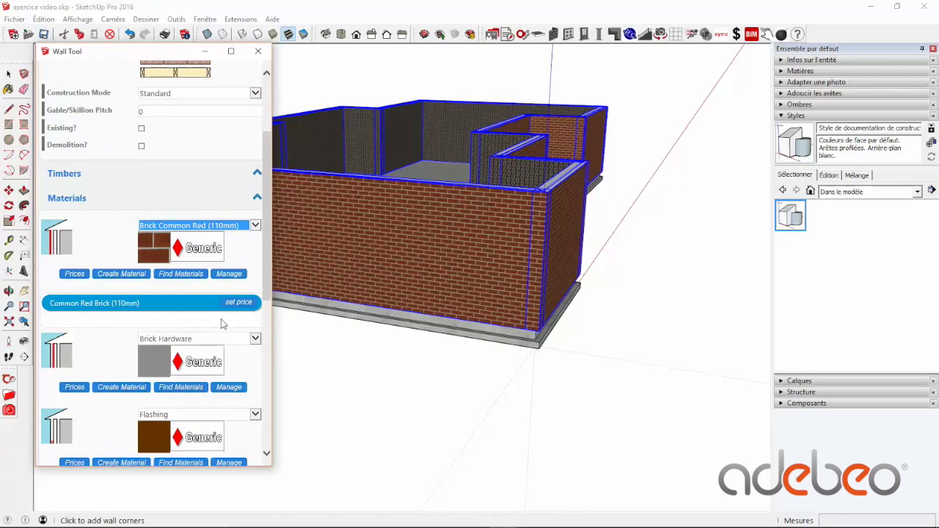
pyautogui.scroll(-5, 224, 410)
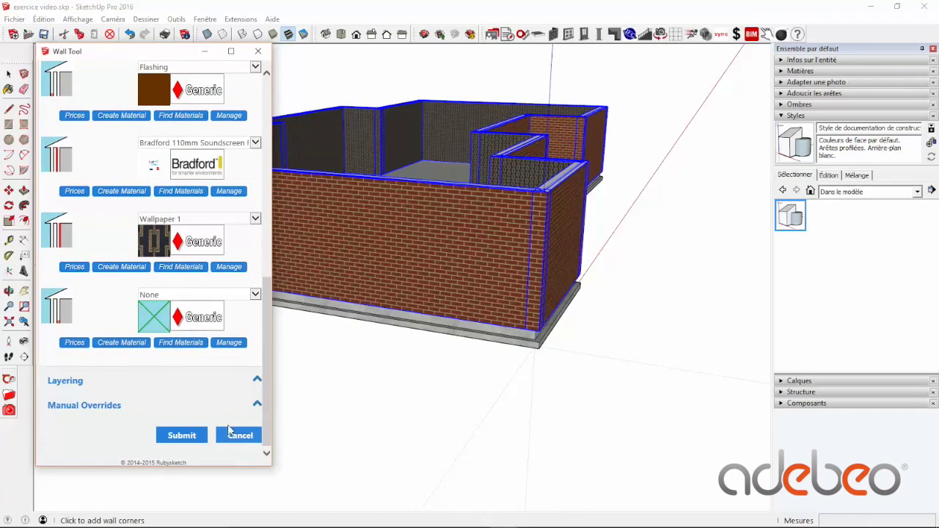
pyautogui.click(184, 436)
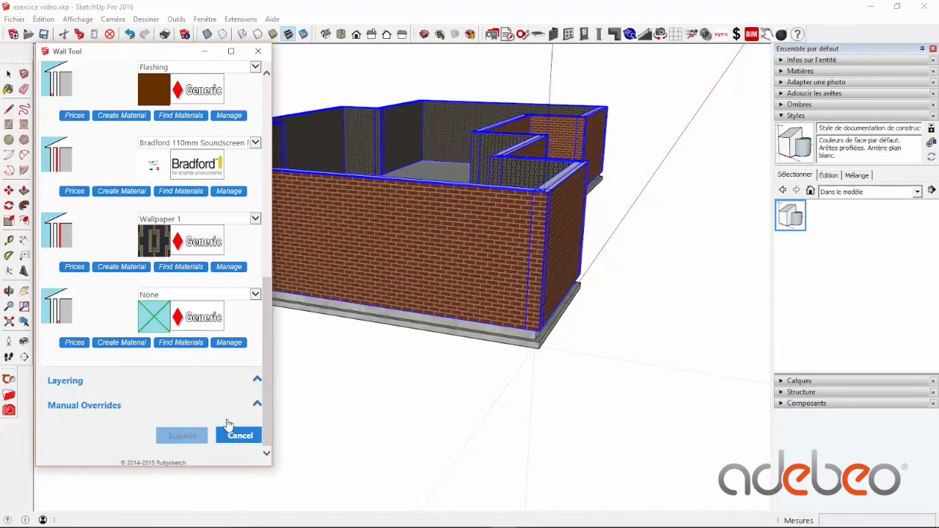
pyautogui.scroll(3, 546, 293)
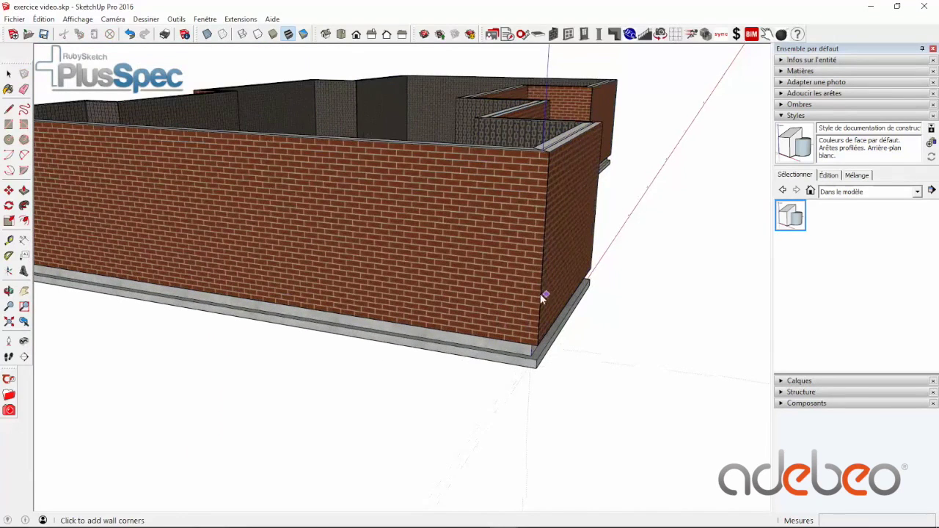
pyautogui.rightClick(519, 278)
pyautogui.click(562, 57)
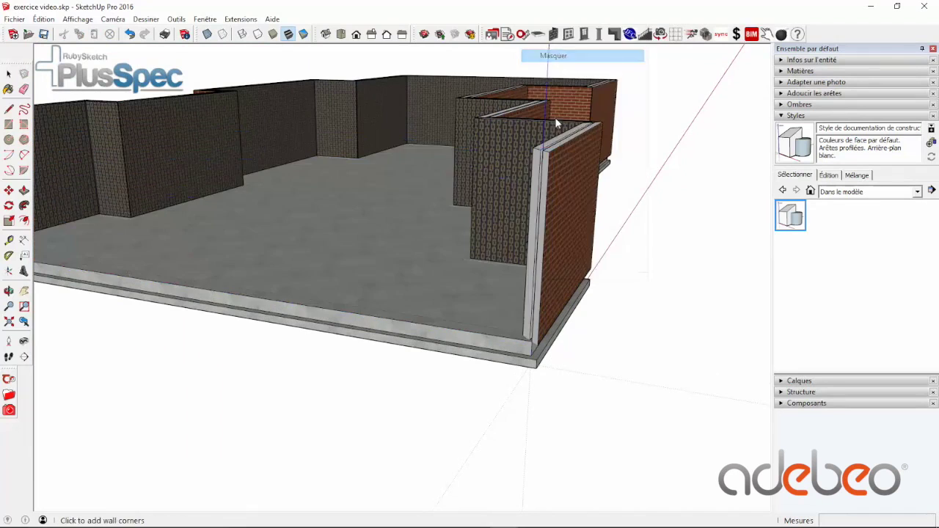
pyautogui.scroll(4, 545, 305)
pyautogui.moveTo(517, 365); pyautogui.dragTo(519, 338, button='middle')
pyautogui.scroll(-2, 517, 339)
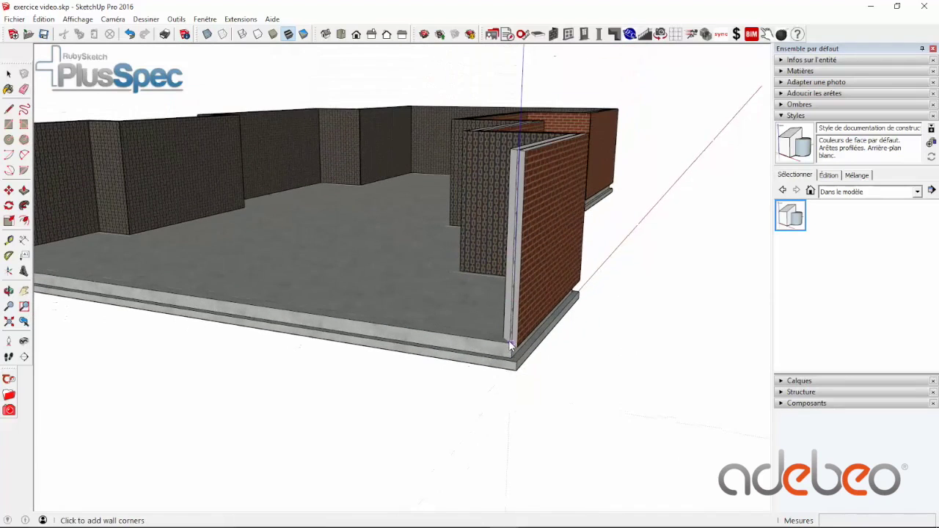
pyautogui.scroll(-1, 498, 344)
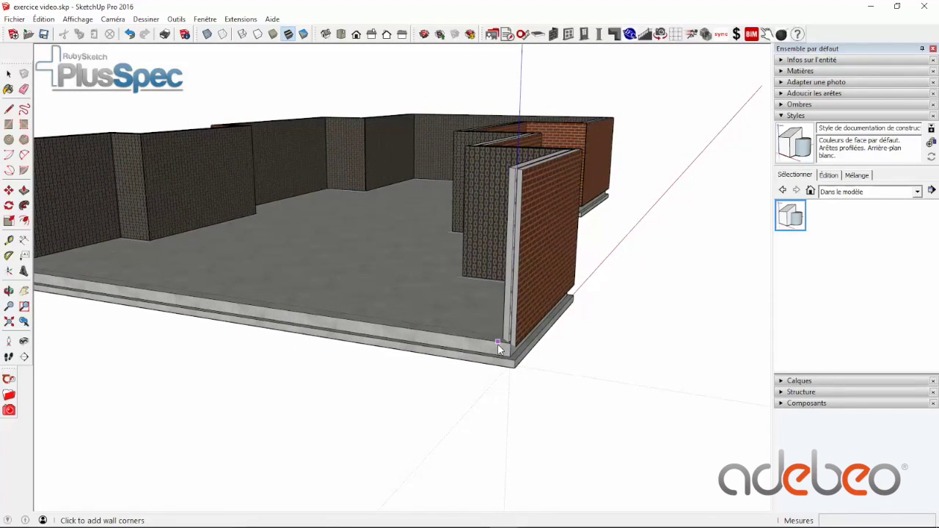
pyautogui.hotkey('ctrl', 'z')
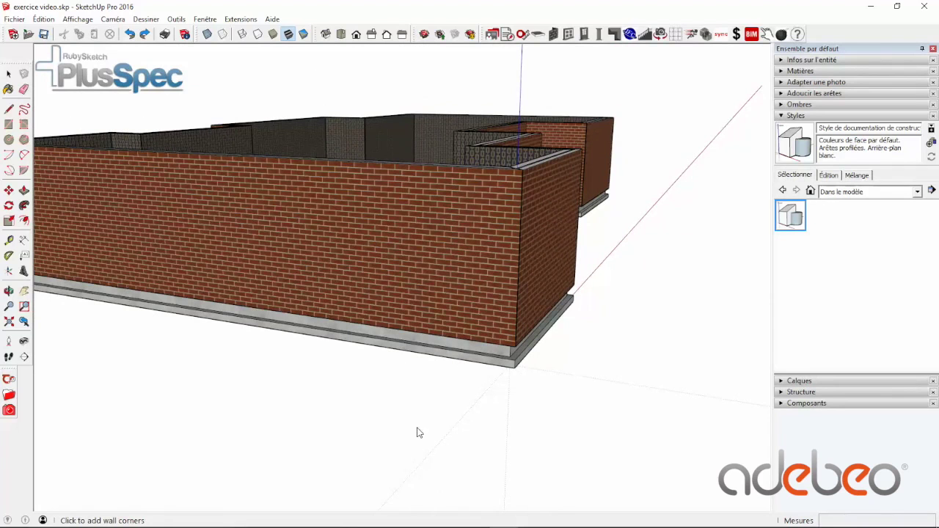
pyautogui.moveTo(594, 308); pyautogui.dragTo(498, 332, button='middle')
# Select all connected walls and open their Edit Wall settings.
pyautogui.press('space')
pyautogui.rightClick(508, 312)
pyautogui.moveTo(540, 273)
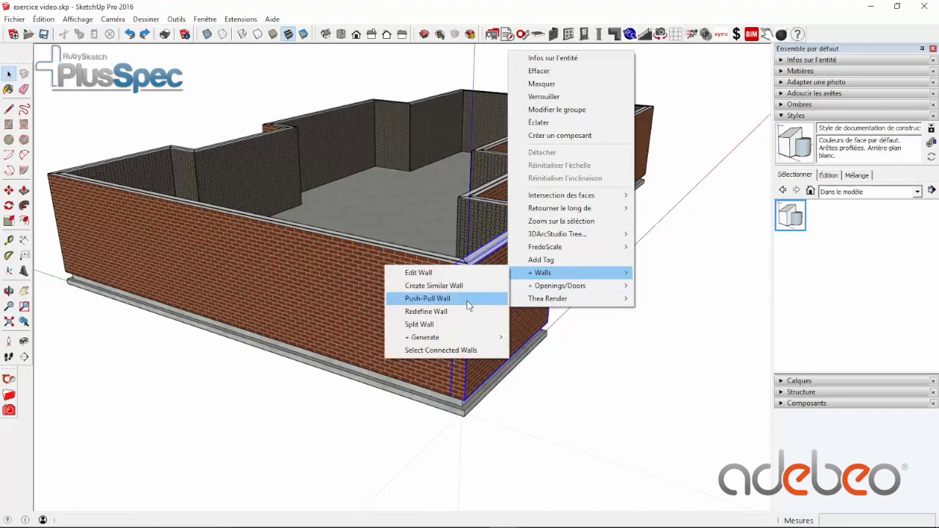
pyautogui.click(440, 354)
pyautogui.scroll(3, 455, 350)
pyautogui.rightClick(506, 324)
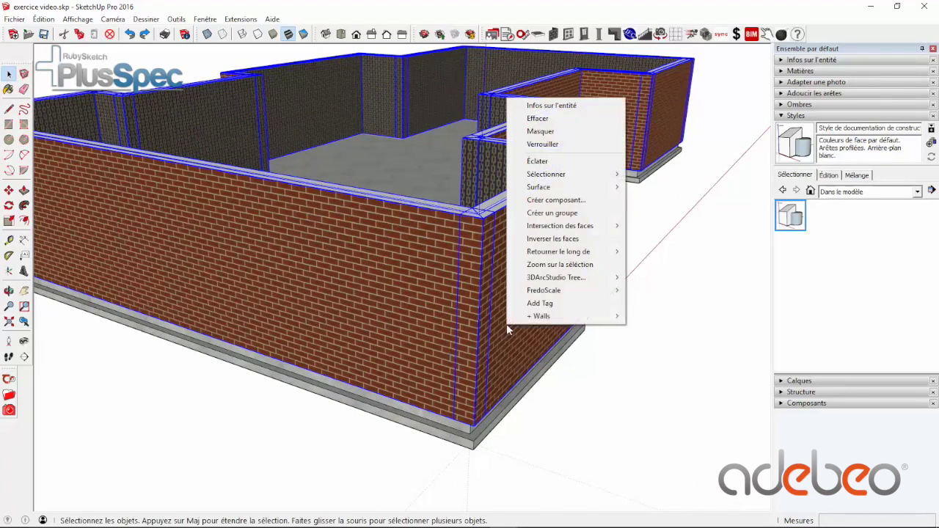
pyautogui.moveTo(539, 316)
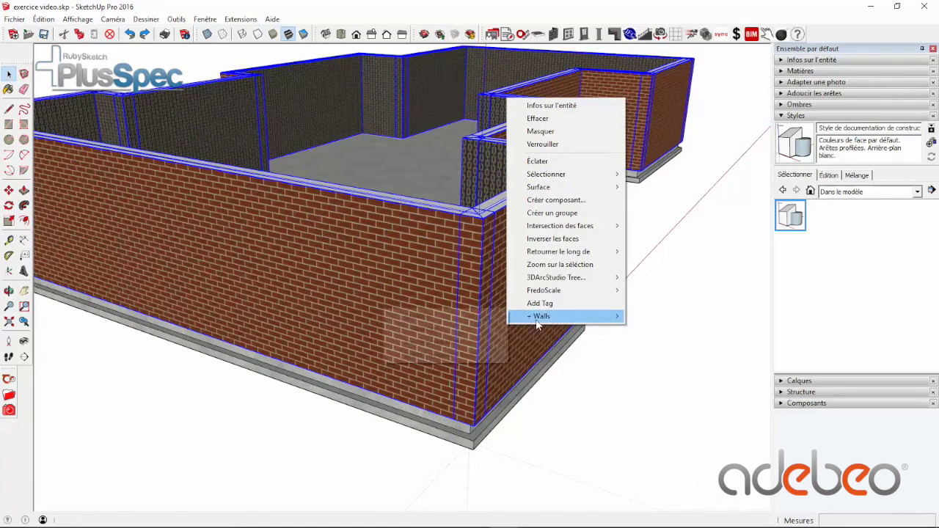
pyautogui.moveTo(459, 330)
pyautogui.click(444, 316)
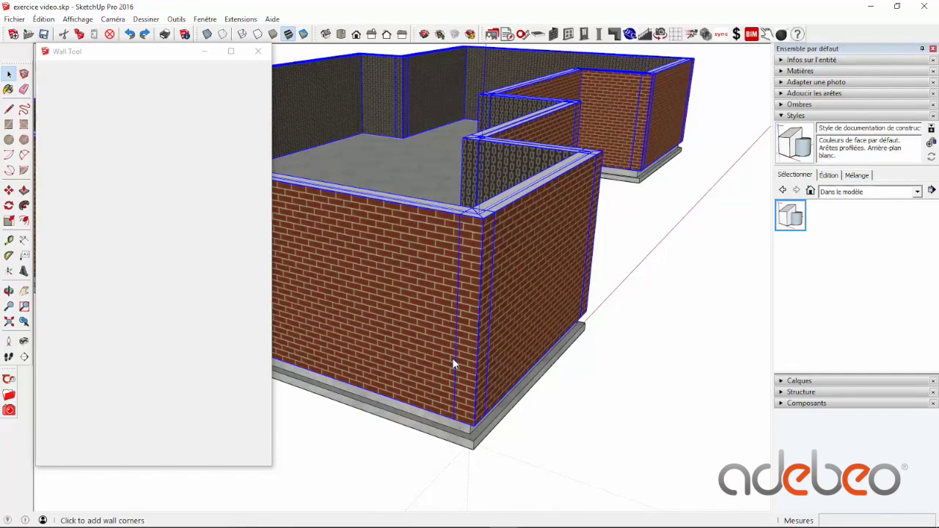
# Keep Brick Veneer construction and the 270cm wall height, checking the materials and timber sections.
pyautogui.click(248, 167)
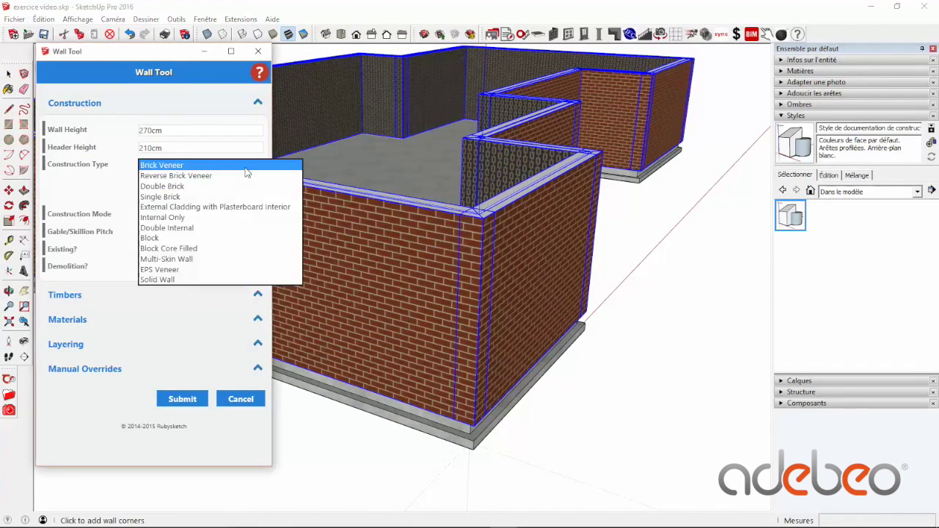
pyautogui.click(176, 166)
pyautogui.doubleClick(172, 132)
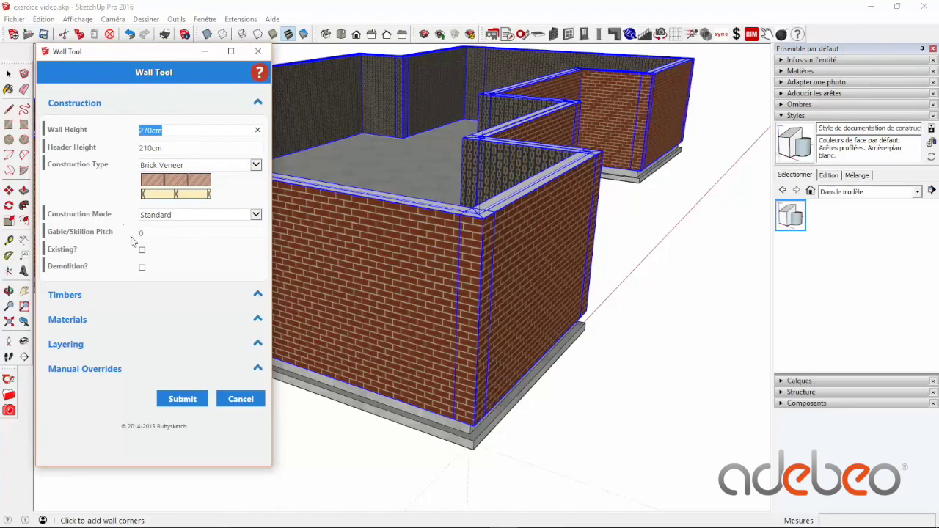
pyautogui.click(236, 317)
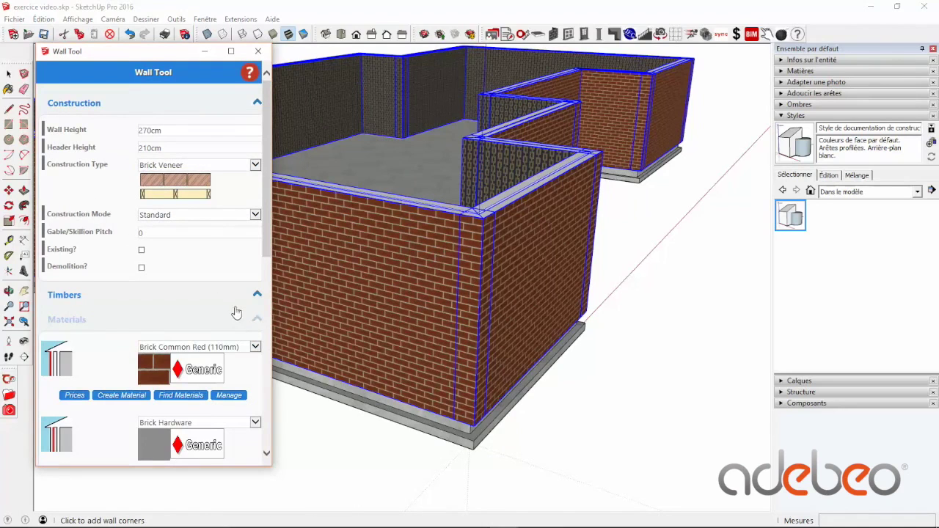
pyautogui.click(212, 321)
pyautogui.click(224, 297)
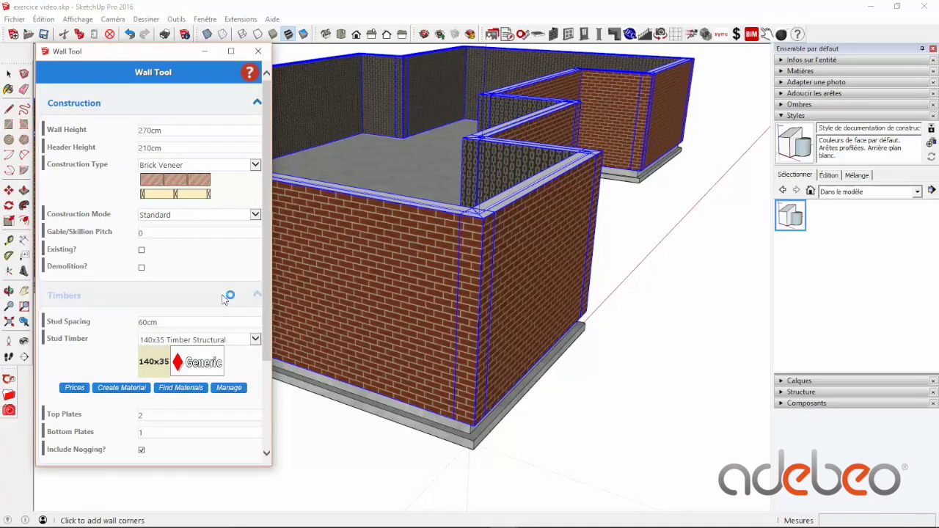
pyautogui.click(222, 300)
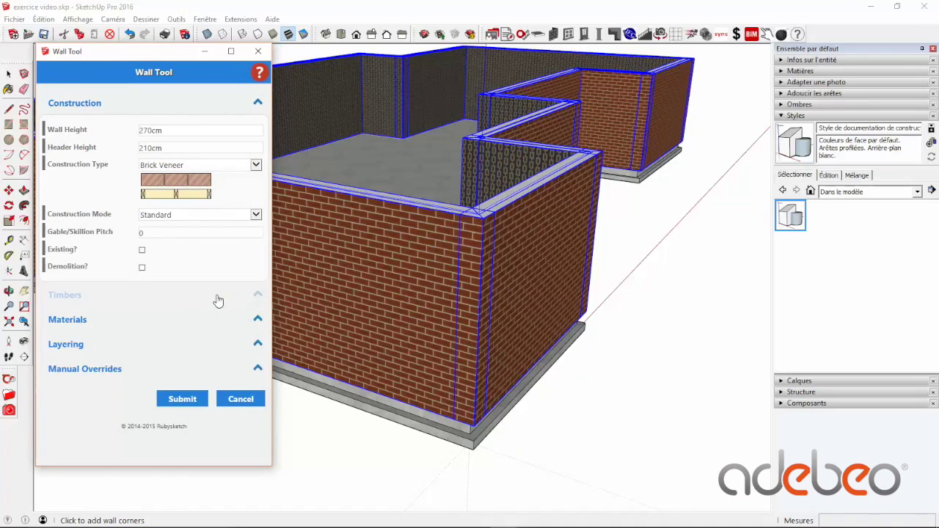
# Set the Manual Overrides External Step Down to 22cm and submit.
pyautogui.click(88, 379)
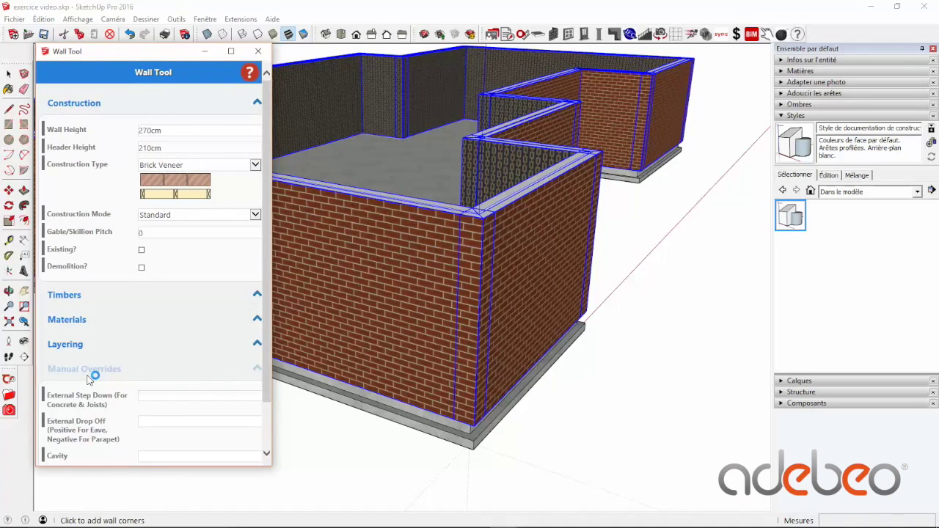
pyautogui.scroll(-2, 258, 370)
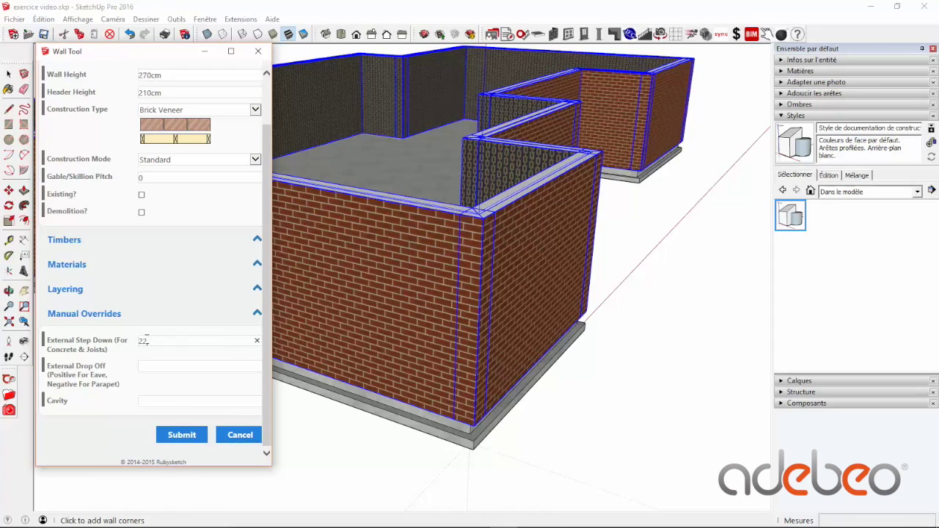
pyautogui.write('cm')
pyautogui.click(171, 438)
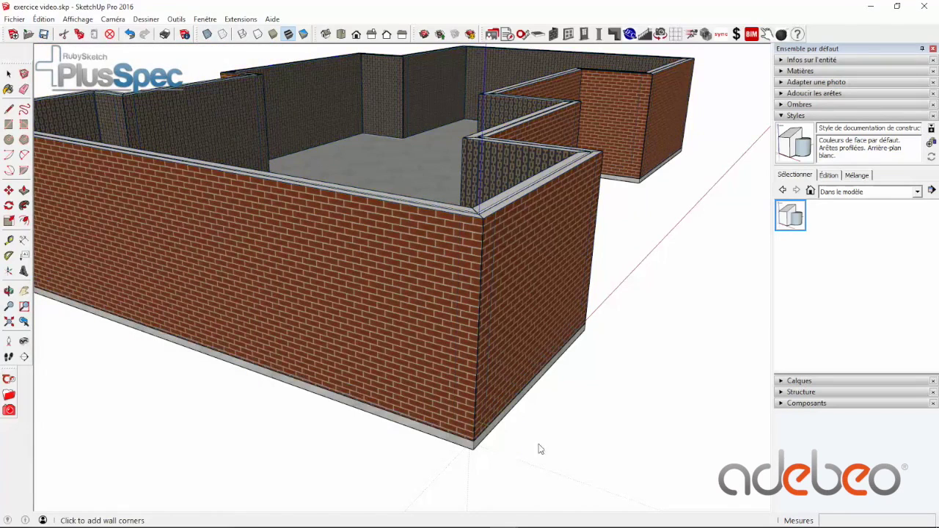
# Hide the front brick wall and orbit to a high view into the corner.
pyautogui.rightClick(424, 279)
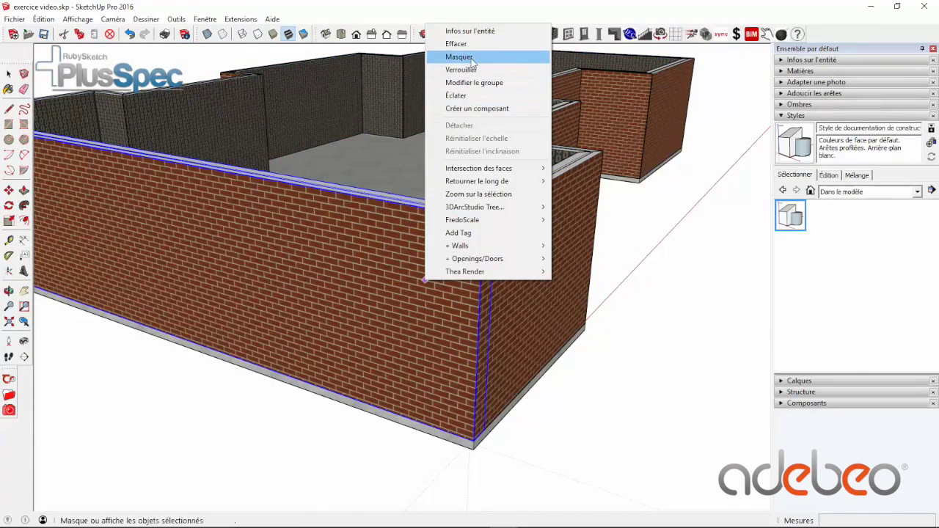
pyautogui.click(459, 59)
pyautogui.scroll(5, 478, 423)
pyautogui.moveTo(468, 434); pyautogui.dragTo(576, 329, button='middle')
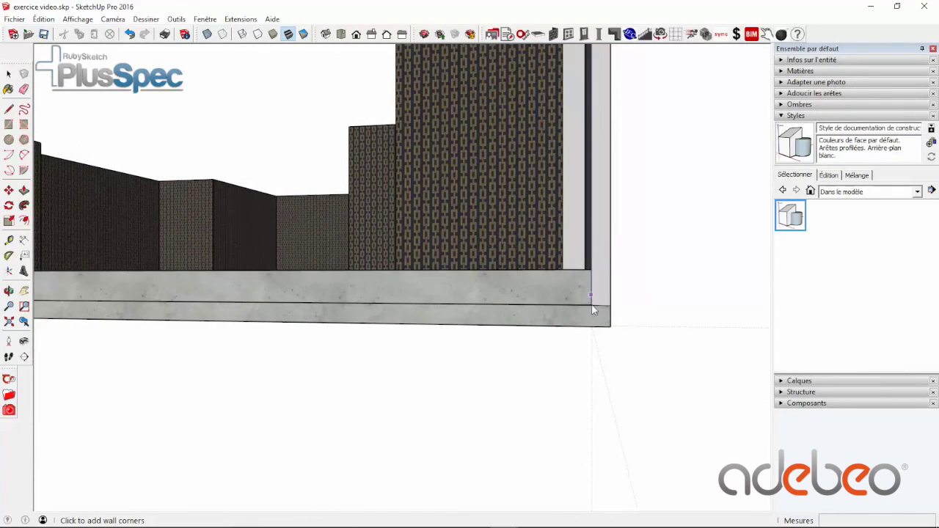
pyautogui.moveTo(620, 266); pyautogui.dragTo(522, 148, button='middle')
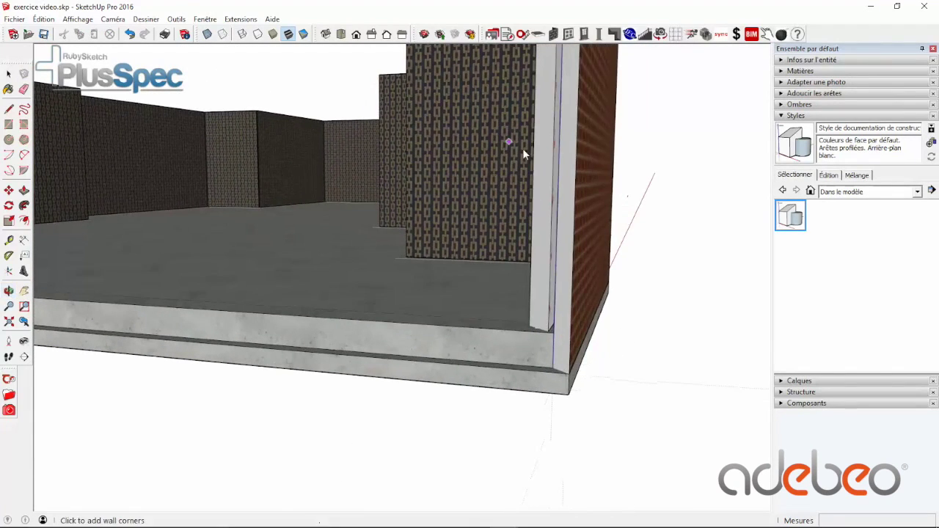
# Open the outer corner wall's Wall Tool settings and expand Manual Overrides to show the 22cm step-down.
pyautogui.press('space')
pyautogui.click(593, 193)
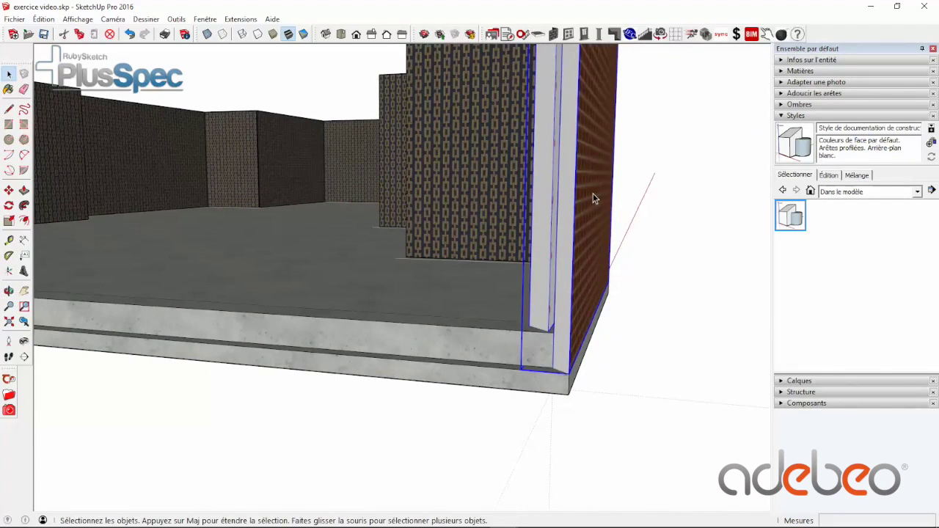
pyautogui.rightClick(548, 37)
pyautogui.click(529, 48)
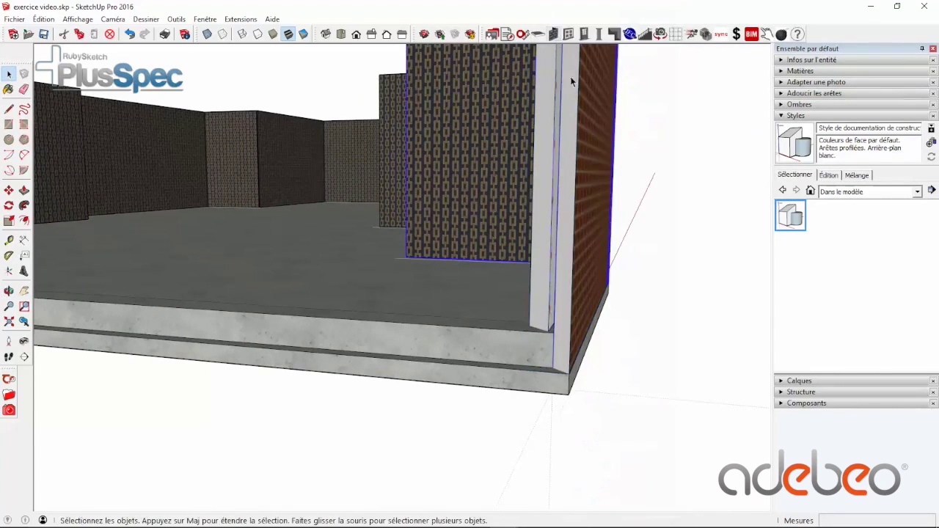
pyautogui.click(569, 62)
pyautogui.click(553, 34)
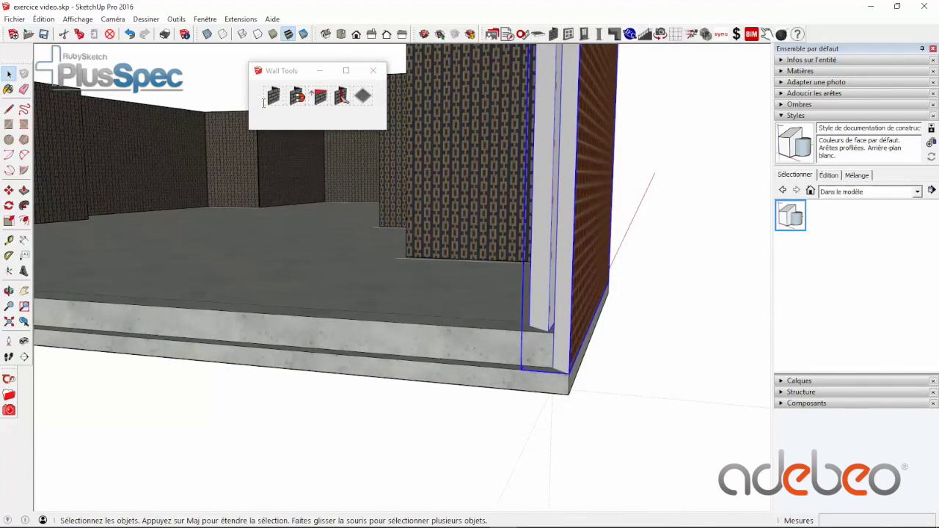
pyautogui.click(277, 105)
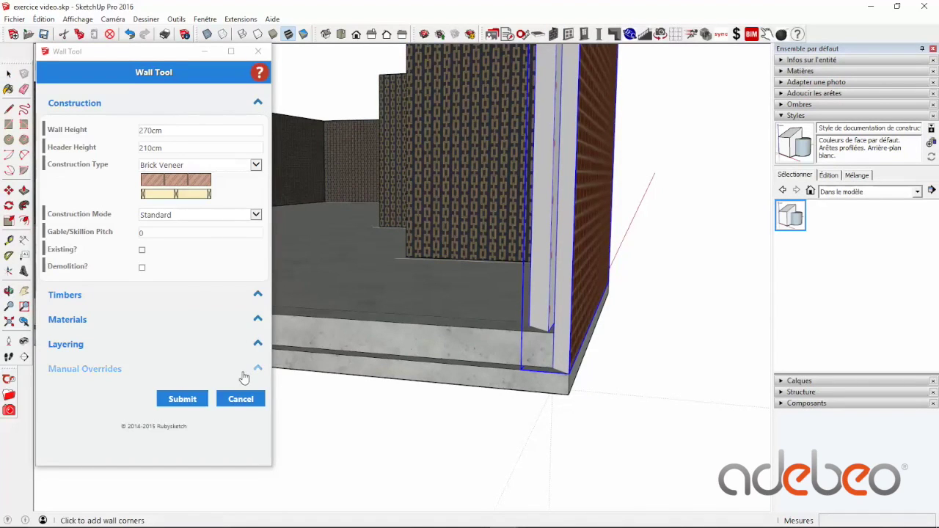
pyautogui.click(246, 374)
pyautogui.scroll(-5, 377, 327)
pyautogui.scroll(2, 452, 196)
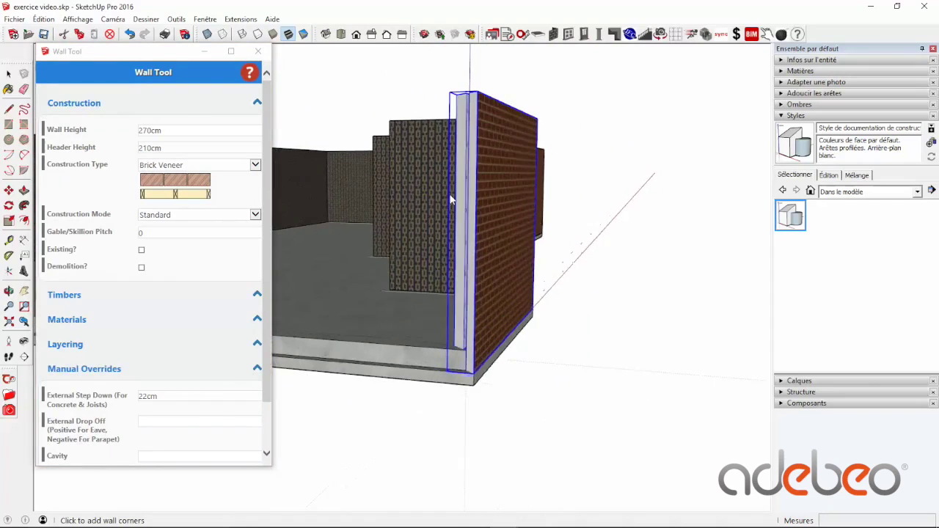
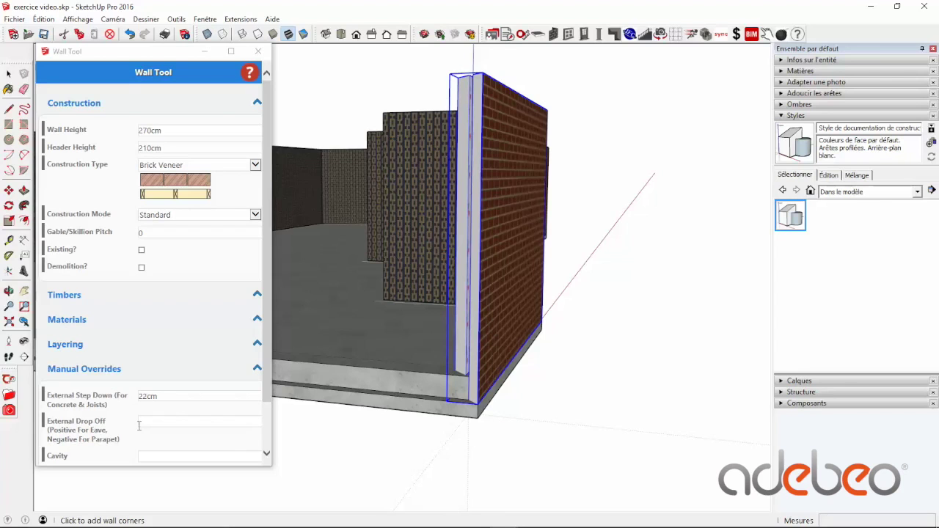
# Enter -15 as the brick end wall's External Drop Off and submit it.
pyautogui.moveTo(483, 226); pyautogui.dragTo(484, 299, button='middle')
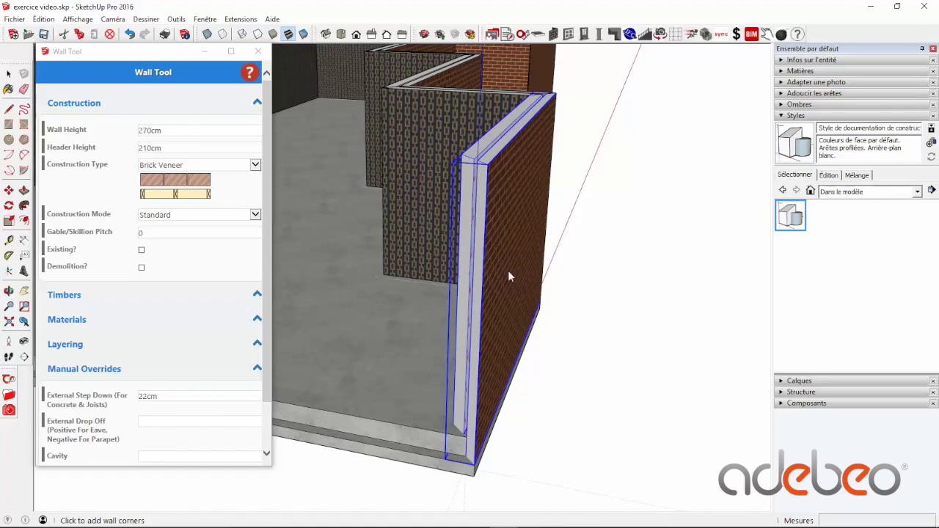
pyautogui.click(193, 423)
pyautogui.write('-15')
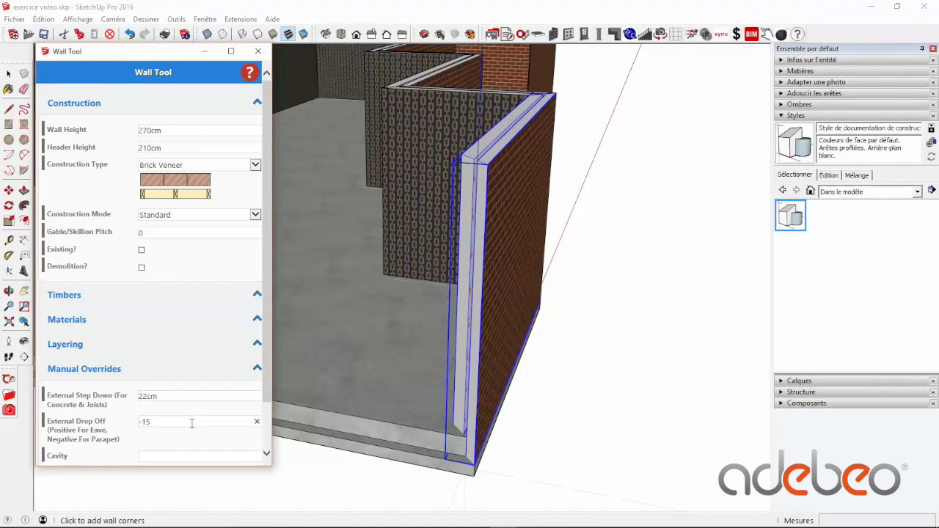
pyautogui.click(168, 456)
pyautogui.scroll(5, 470, 438)
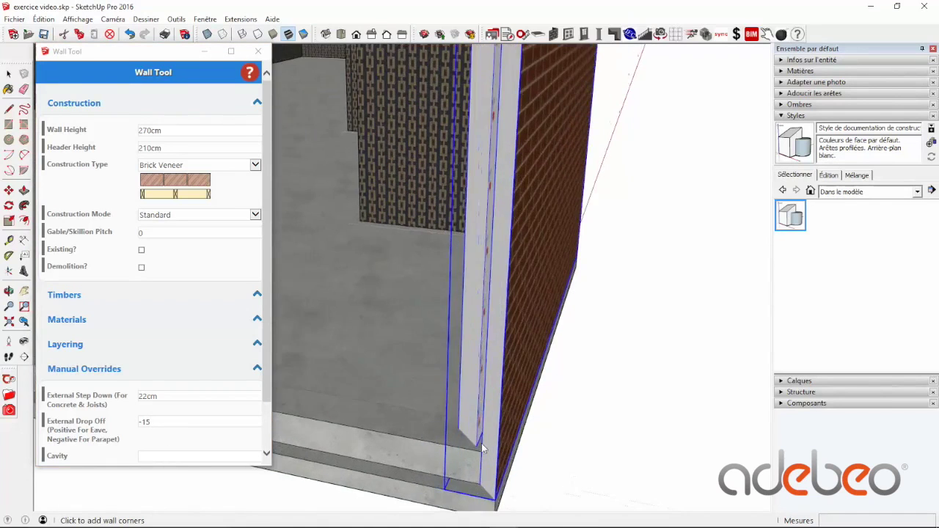
pyautogui.moveTo(484, 447)
pyautogui.mouseDown(button='middle')
pyautogui.moveTo(498, 460)
pyautogui.moveTo(555, 403)
pyautogui.moveTo(473, 432)
pyautogui.mouseUp(button='middle')
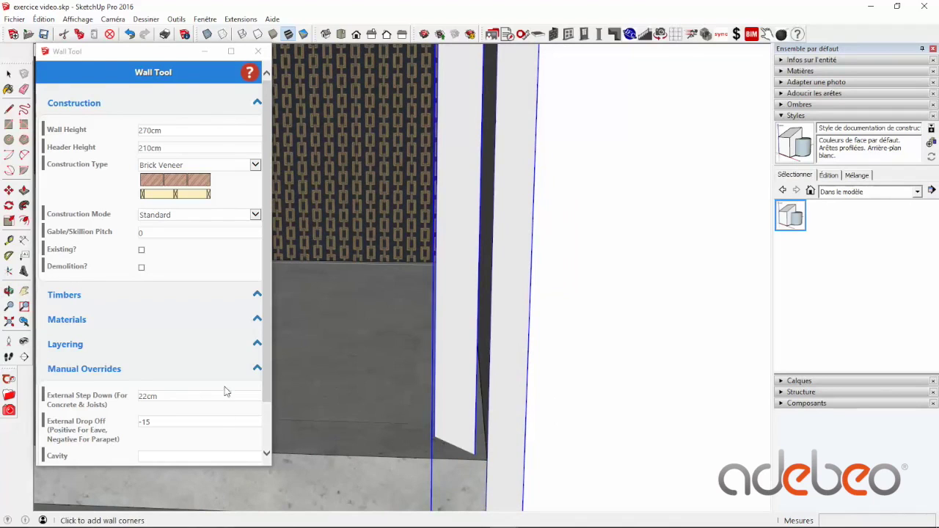
pyautogui.scroll(-1, 227, 392)
pyautogui.click(192, 433)
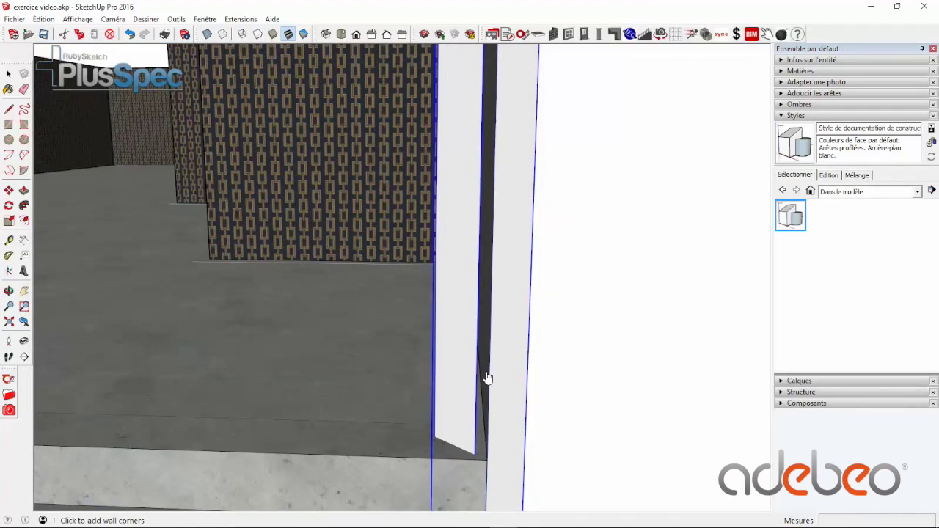
# Orbit out to inspect the brick outer faces of the closed corner.
pyautogui.scroll(-5, 486, 379)
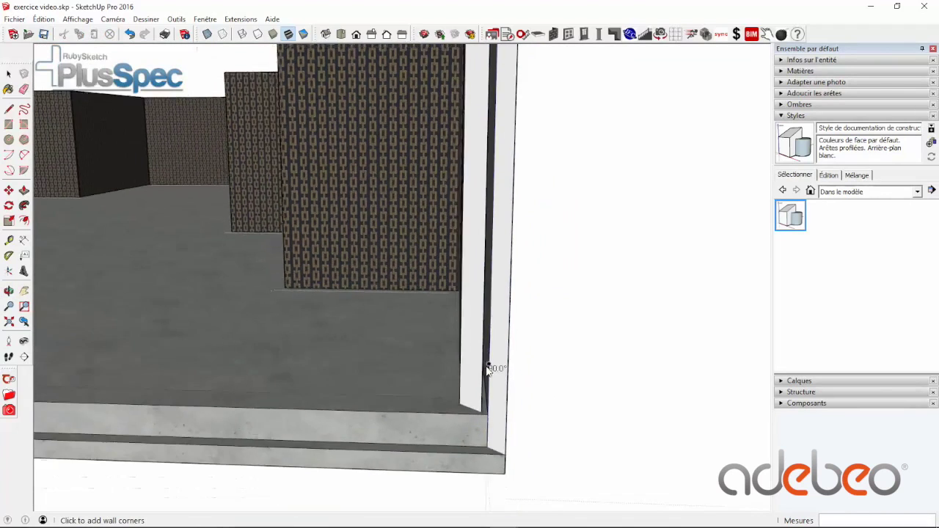
pyautogui.scroll(5, 496, 192)
pyautogui.scroll(-2, 430, 255)
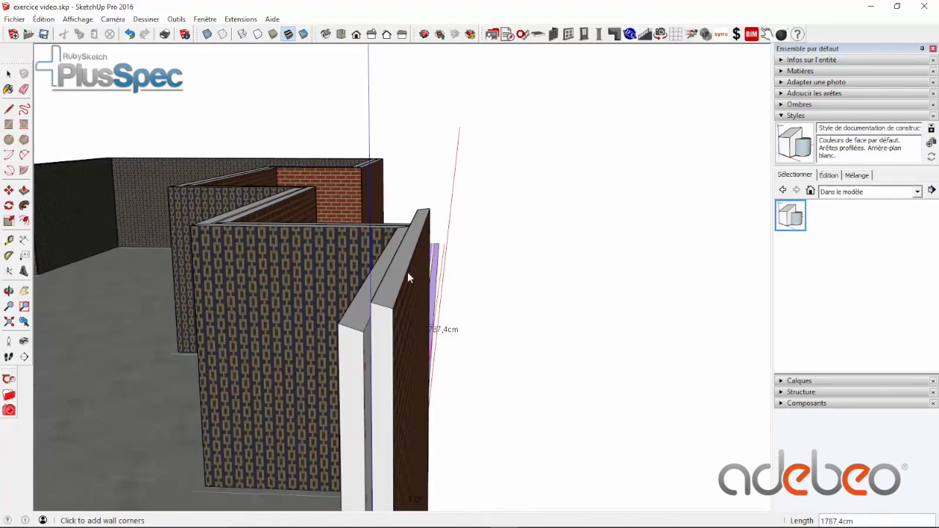
pyautogui.moveTo(402, 288); pyautogui.dragTo(464, 333, button='middle')
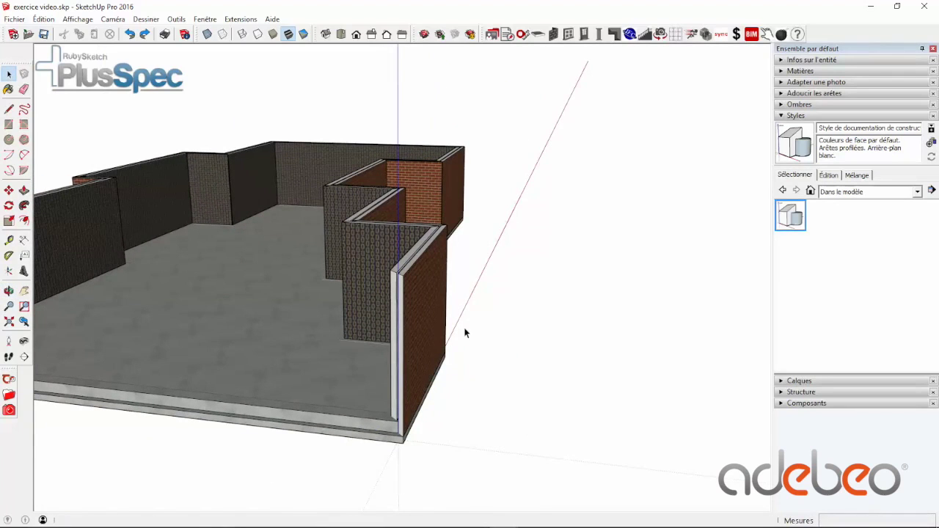
pyautogui.moveTo(231, 181); pyautogui.dragTo(308, 258, button='middle')
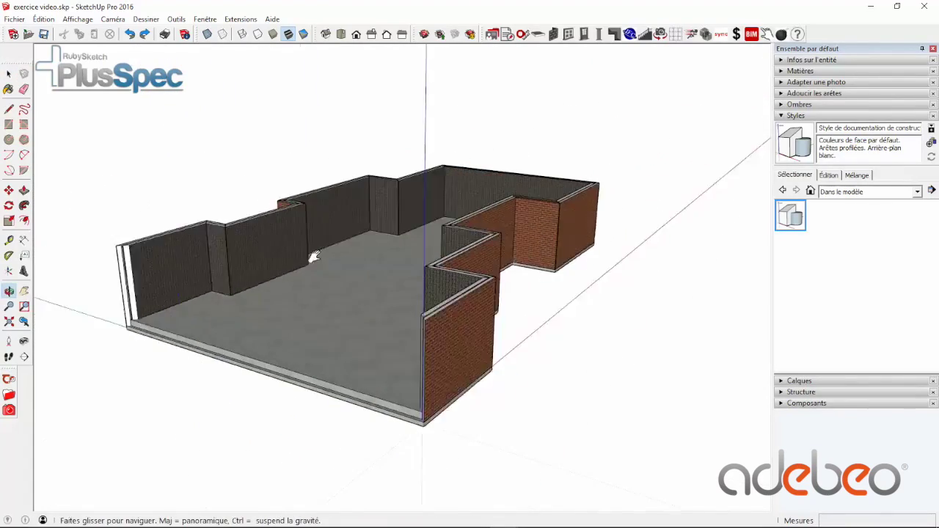
# Zoom out to the whole model and unhide the last hidden front brick walls.
pyautogui.scroll(10, 308, 257)
pyautogui.hotkey('shift', 'z')
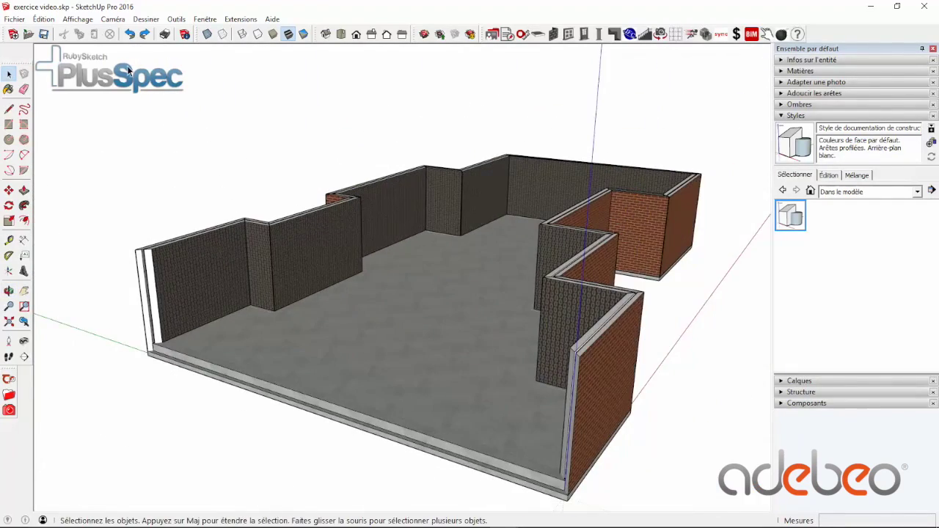
pyautogui.click(77, 19)
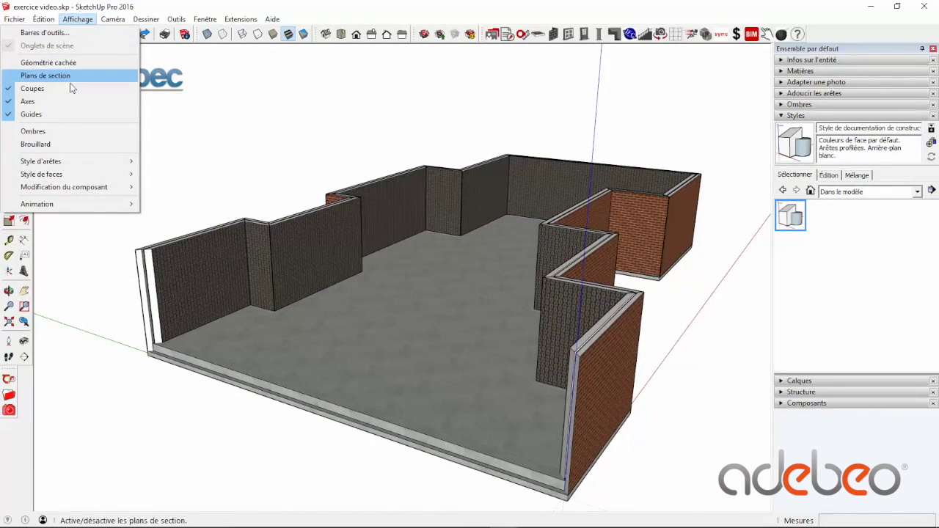
pyautogui.moveTo(43, 19)
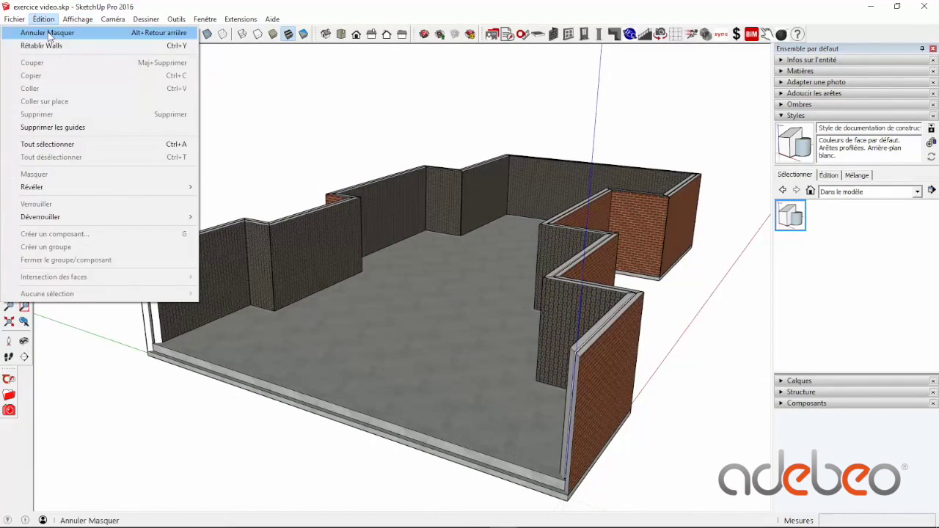
pyautogui.moveTo(125, 193)
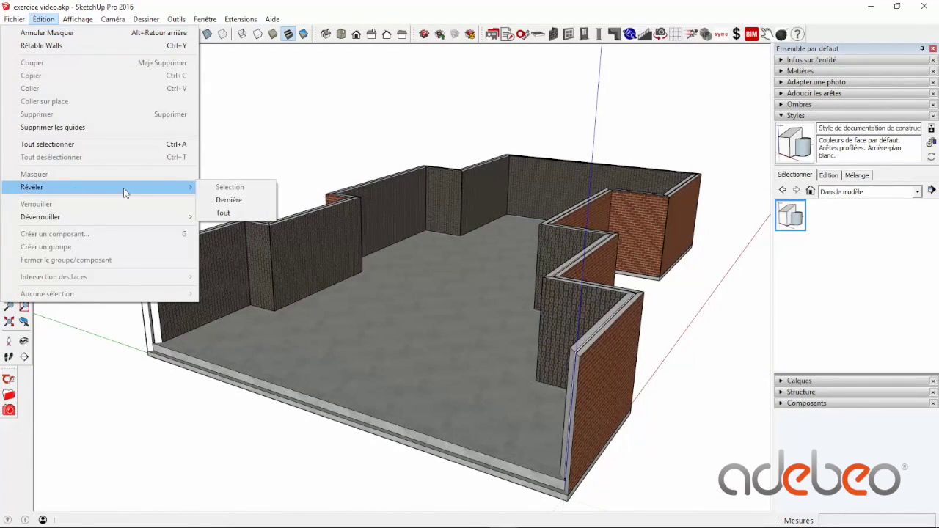
pyautogui.click(228, 200)
# Select every wall connected to the front brick wall.
pyautogui.rightClick(354, 336)
pyautogui.moveTo(361, 303)
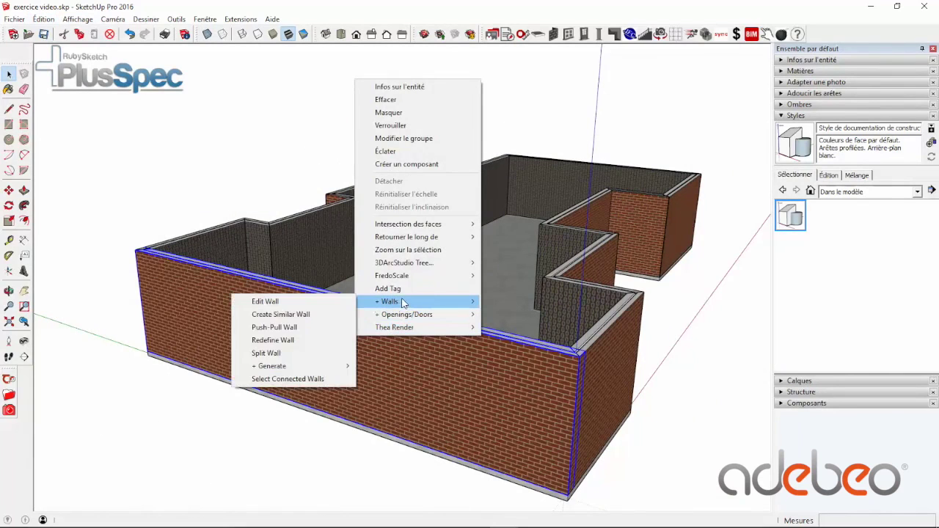
pyautogui.click(288, 379)
# Change the connected walls' Wallpaper 1 material to None and submit.
pyautogui.rightClick(349, 337)
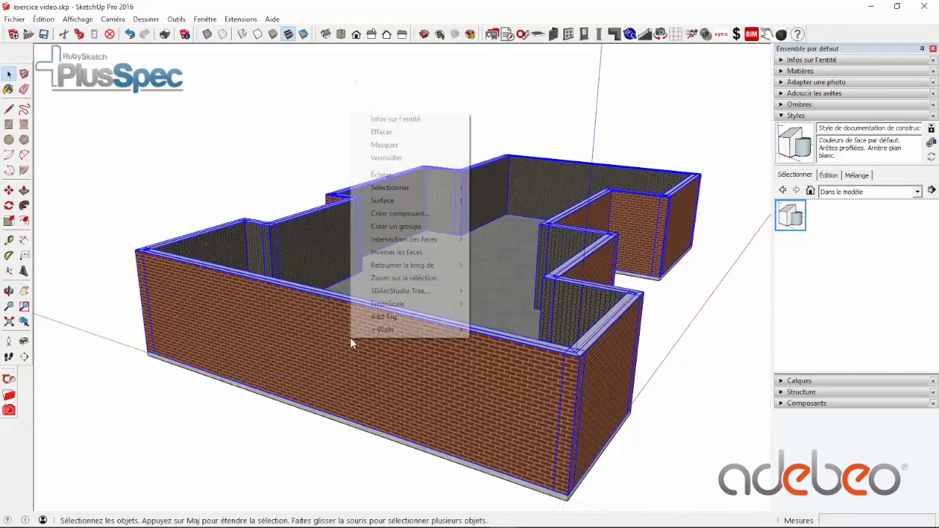
pyautogui.moveTo(383, 331)
pyautogui.click(257, 329)
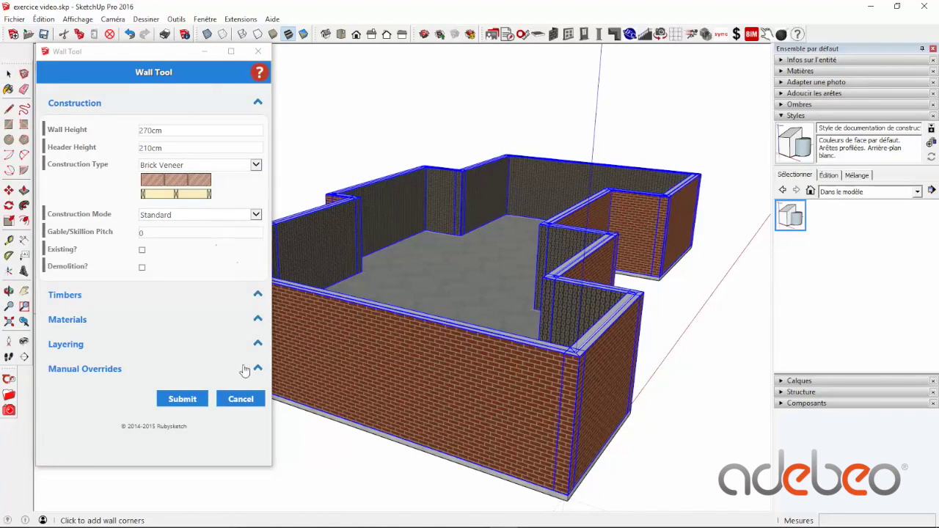
pyautogui.click(256, 322)
pyautogui.scroll(-5, 220, 318)
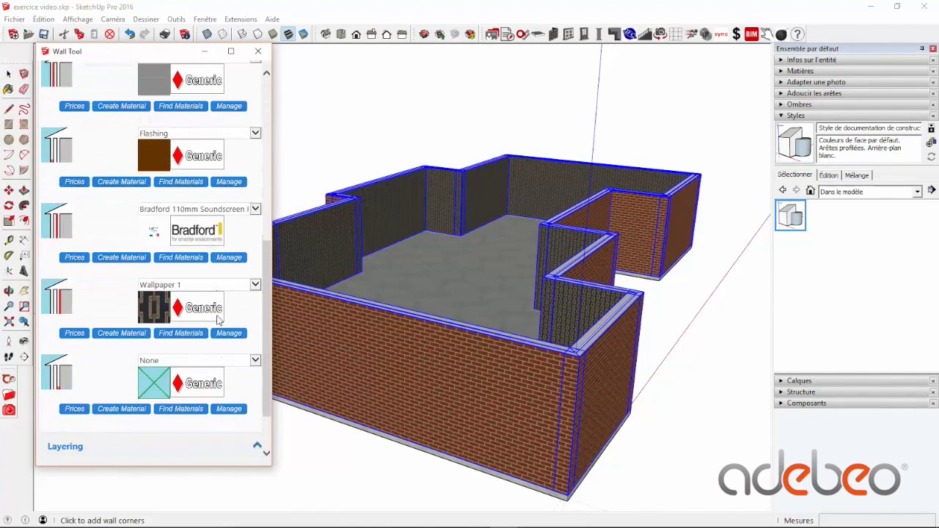
pyautogui.click(226, 284)
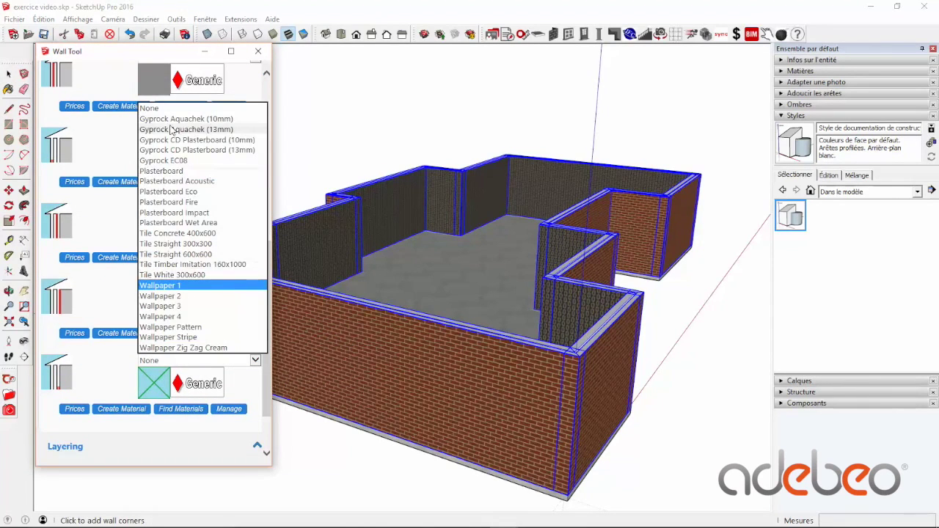
pyautogui.click(168, 109)
pyautogui.scroll(-2, 178, 345)
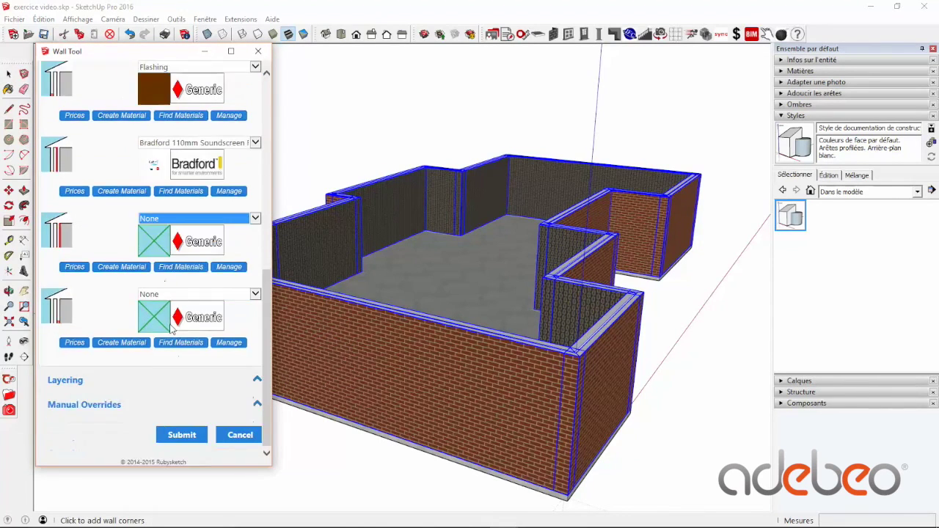
pyautogui.click(183, 435)
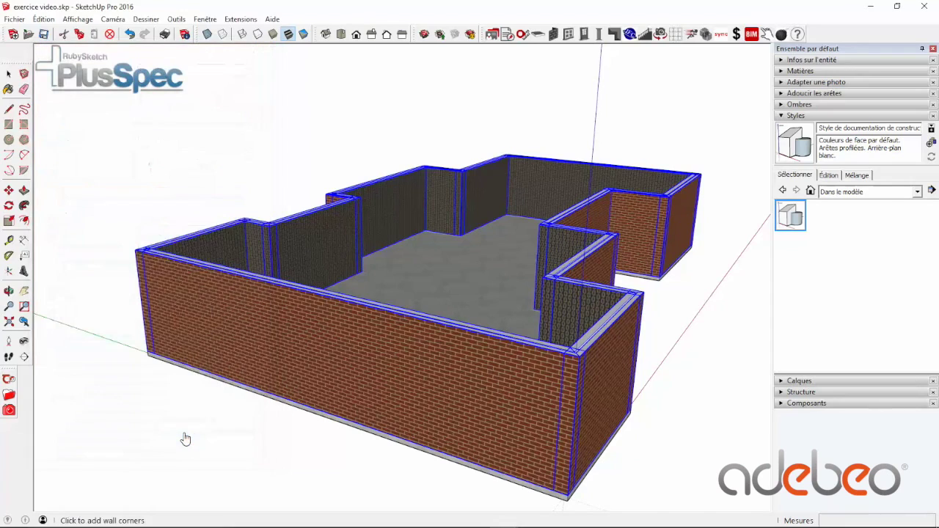
# Switch to Top view and set the Wall Tool to 240 cm height, Internal Only construction.
pyautogui.moveTo(498, 364); pyautogui.dragTo(469, 446, button='middle')
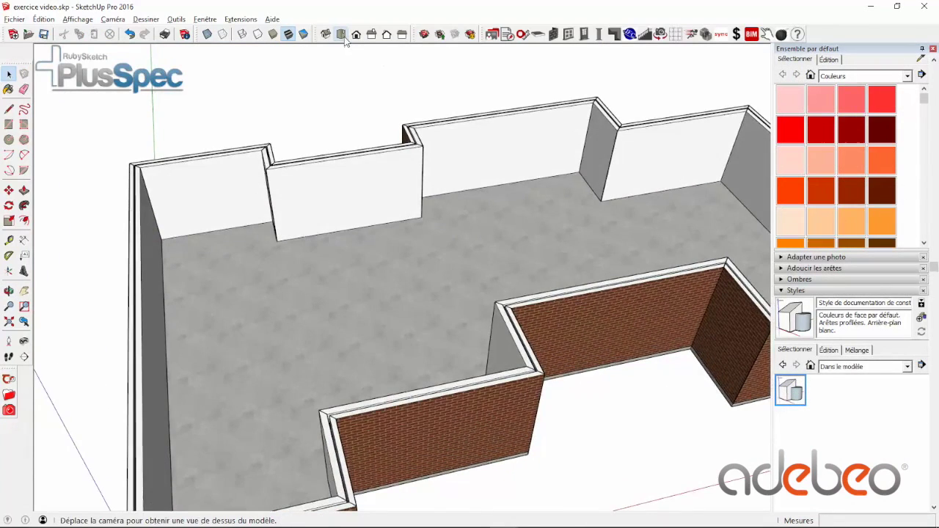
pyautogui.click(342, 36)
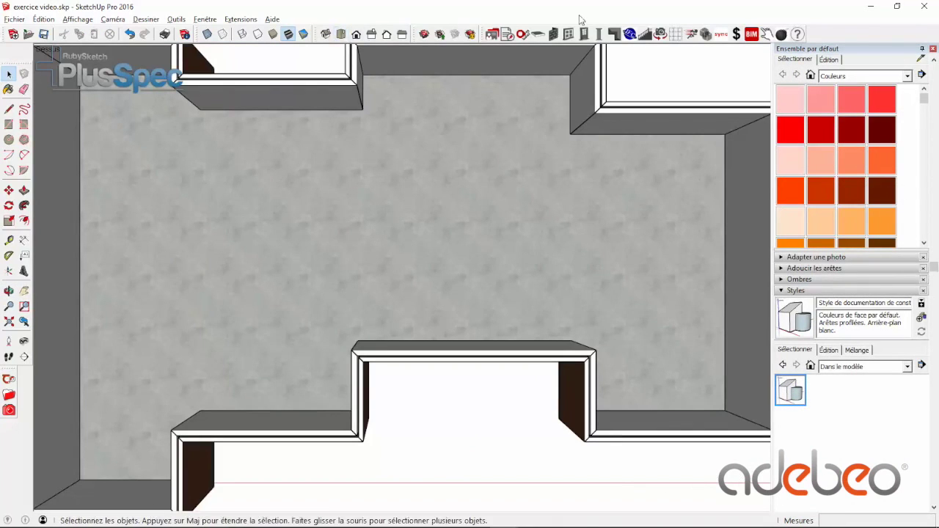
pyautogui.click(553, 34)
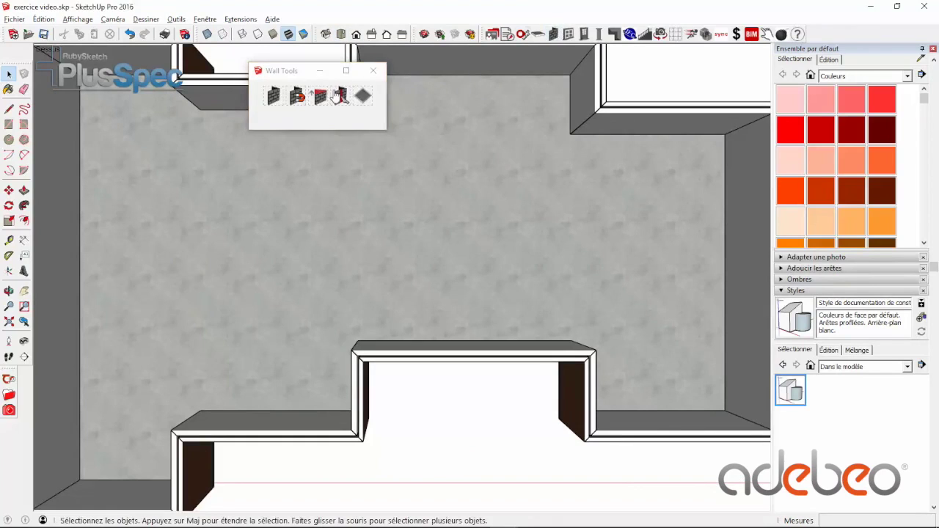
pyautogui.click(272, 94)
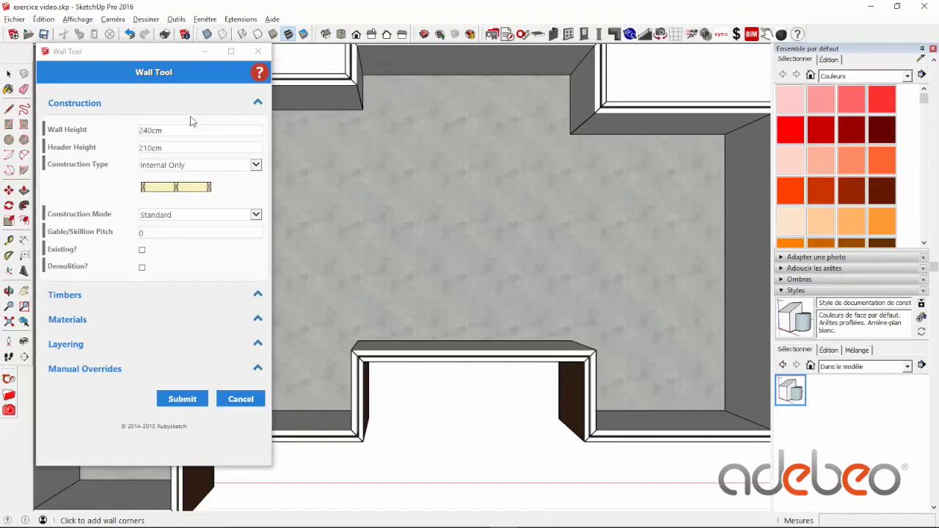
pyautogui.moveTo(176, 128); pyautogui.dragTo(134, 123)
pyautogui.write('240')
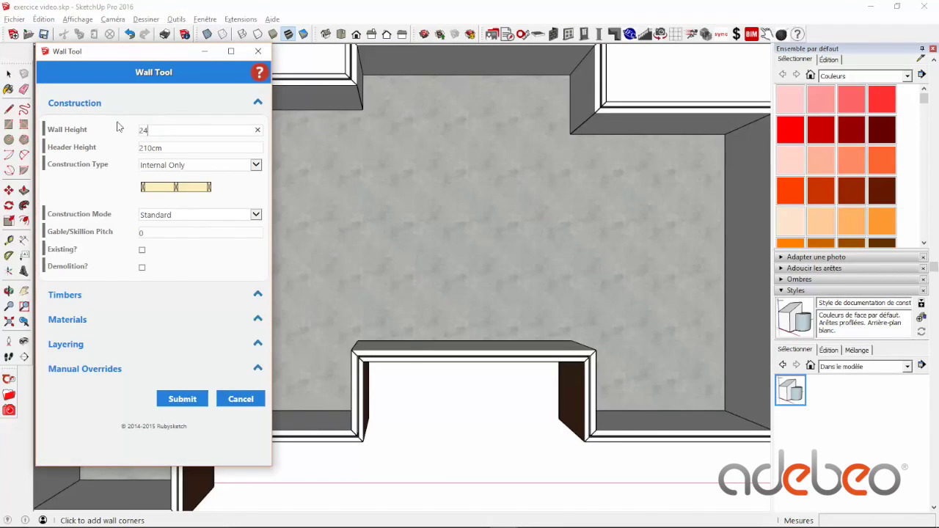
pyautogui.click(197, 167)
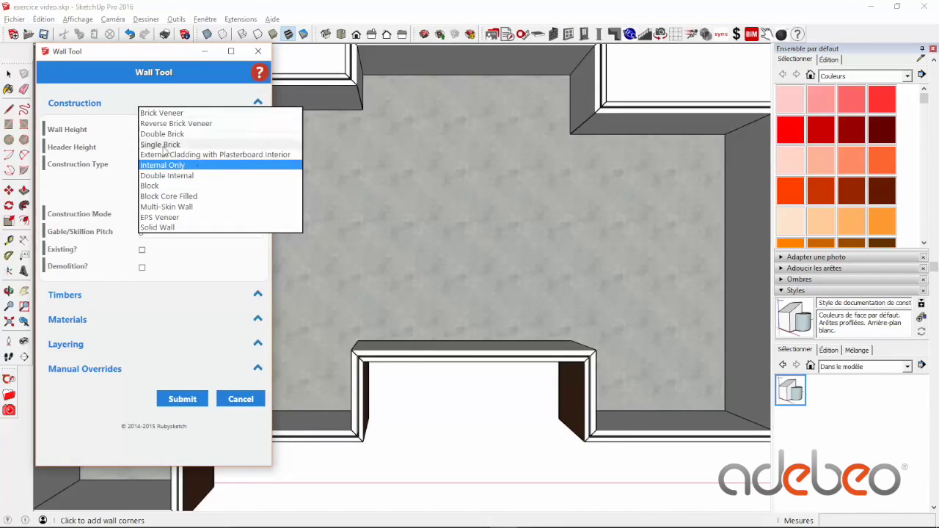
pyautogui.click(161, 167)
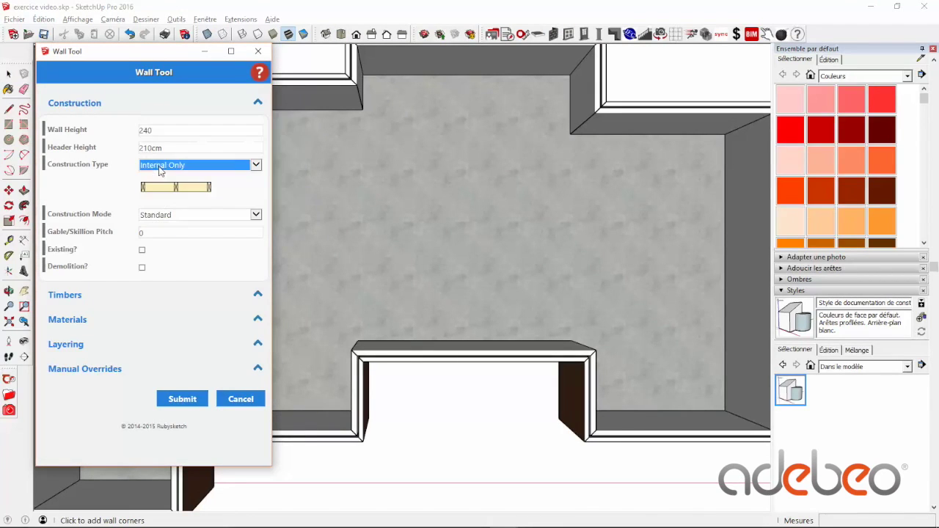
pyautogui.click(183, 399)
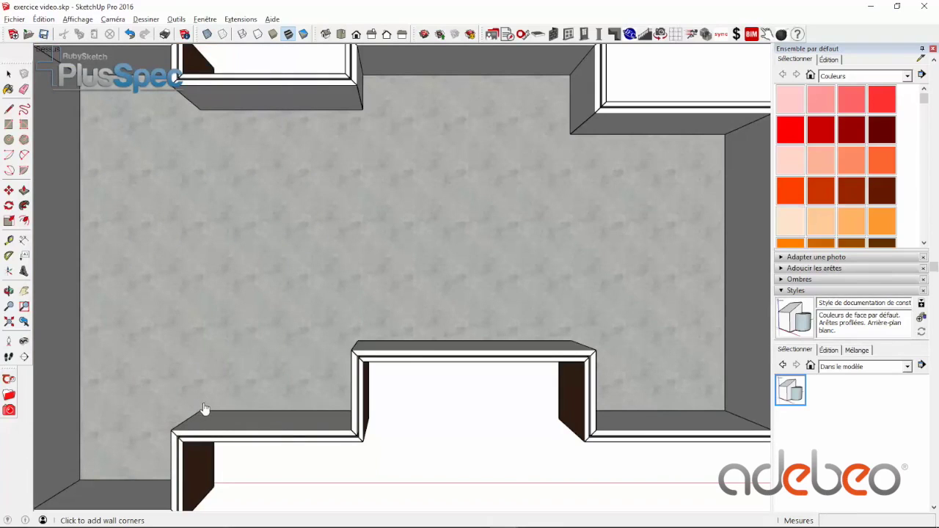
# Draw two internal walls running from the lower walls up to the top wall.
pyautogui.click(200, 408)
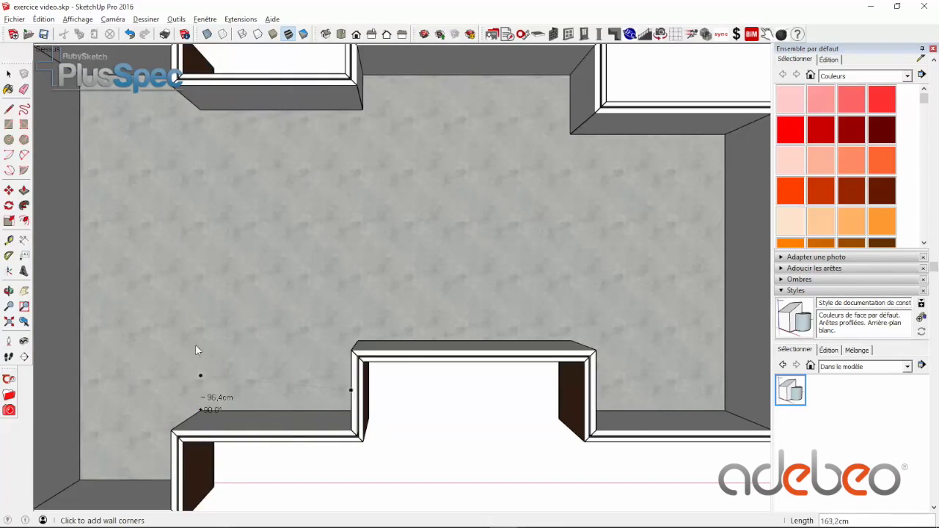
pyautogui.click(201, 111)
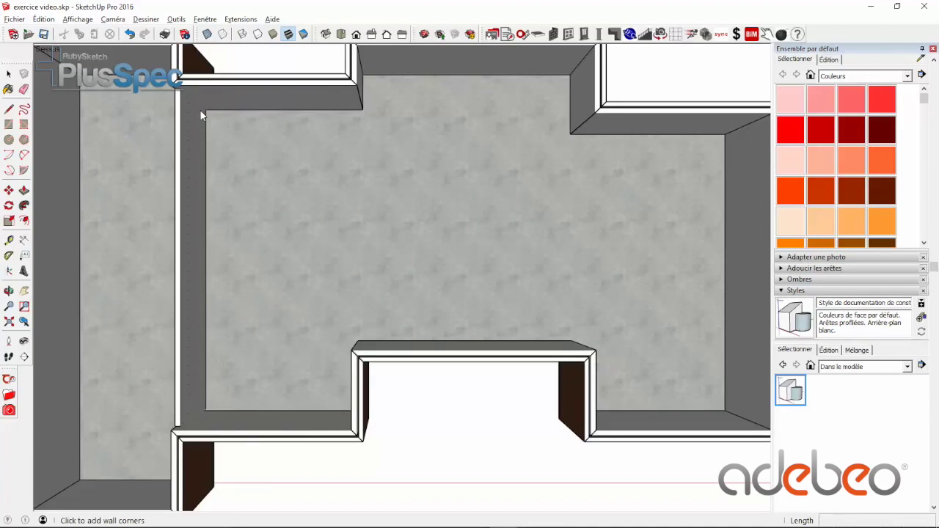
pyautogui.click(358, 343)
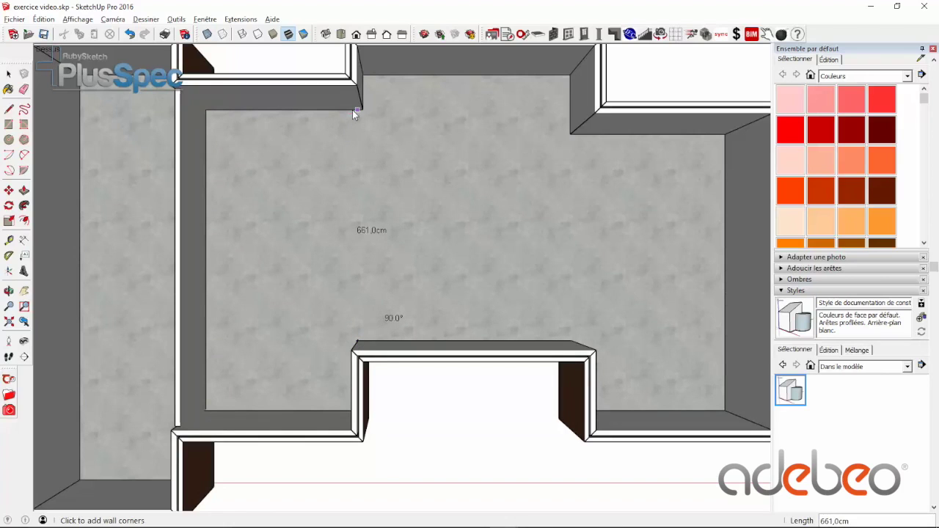
pyautogui.scroll(2, 353, 110)
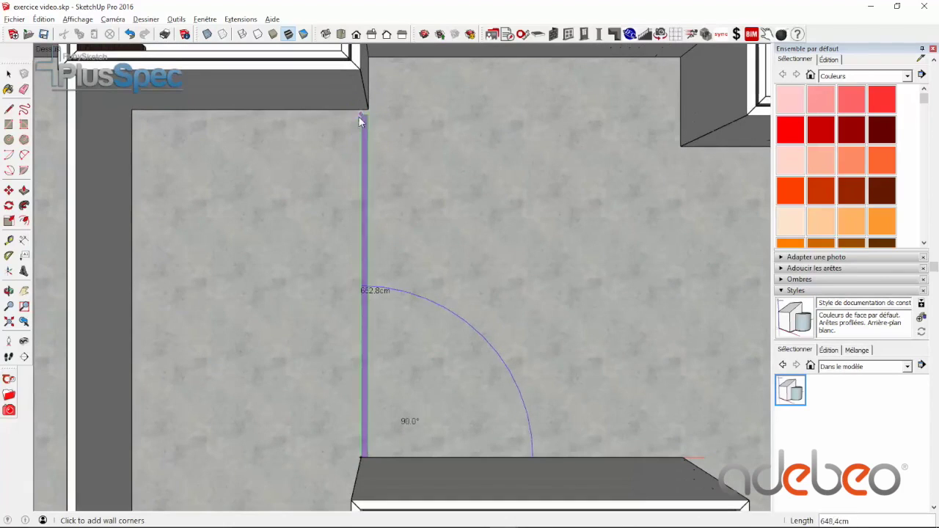
pyautogui.click(363, 110)
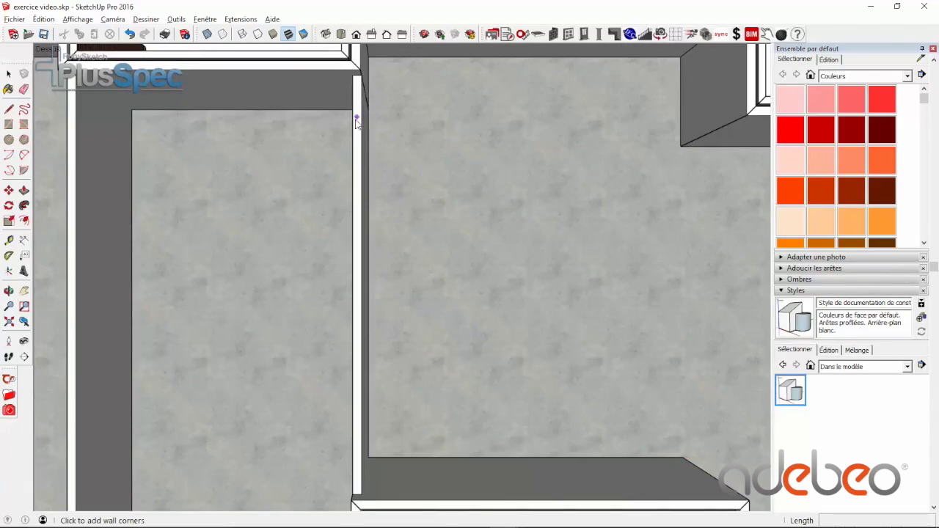
pyautogui.scroll(-3, 358, 121)
pyautogui.scroll(-2, 352, 126)
pyautogui.scroll(2, 265, 202)
pyautogui.moveTo(273, 211); pyautogui.dragTo(489, 176, button='middle')
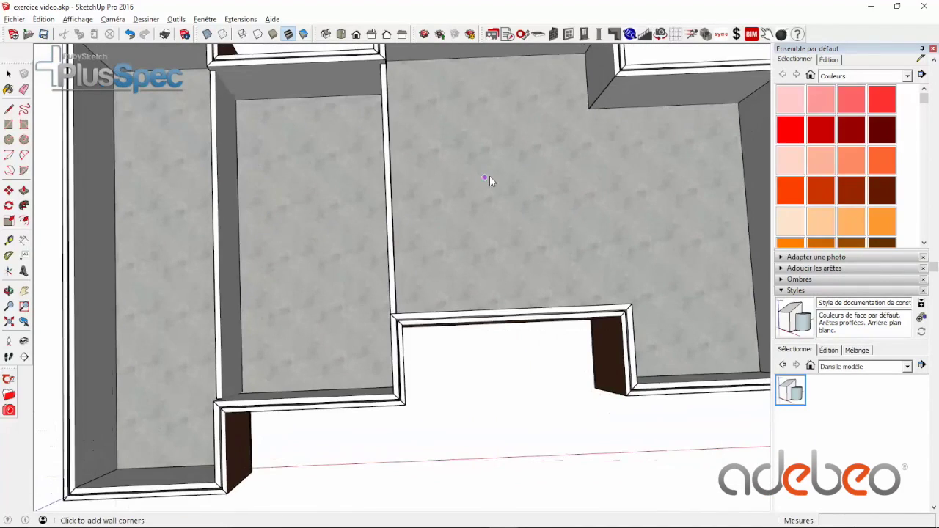
pyautogui.moveTo(271, 342)
pyautogui.mouseDown(button='middle')
pyautogui.moveTo(425, 298)
pyautogui.moveTo(571, 187)
pyautogui.moveTo(316, 237)
pyautogui.mouseUp(button='middle')
# Draw two more partitions across the middle room, one starting from the right wall.
pyautogui.click(300, 244)
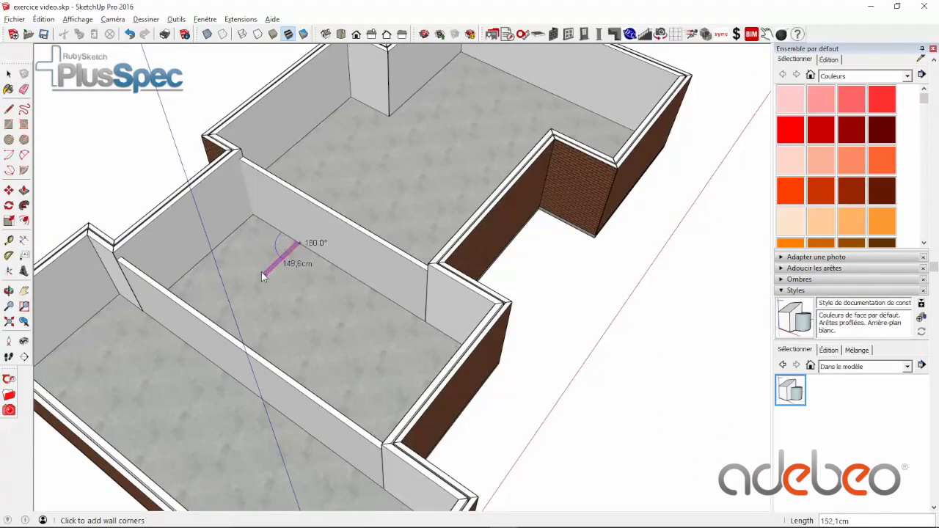
pyautogui.scroll(-3, 266, 275)
pyautogui.moveTo(265, 275); pyautogui.dragTo(162, 332, button='middle')
pyautogui.scroll(4, 213, 282)
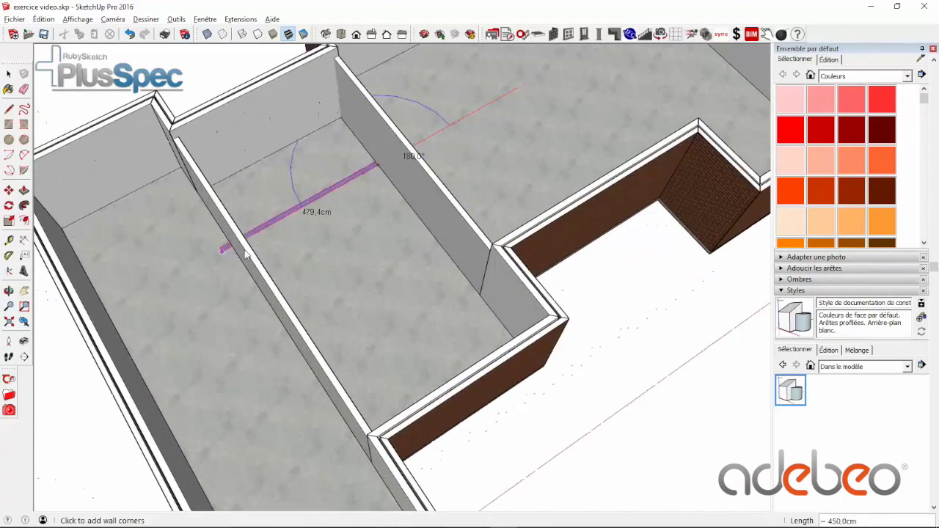
pyautogui.moveTo(224, 251); pyautogui.dragTo(53, 316, button='middle')
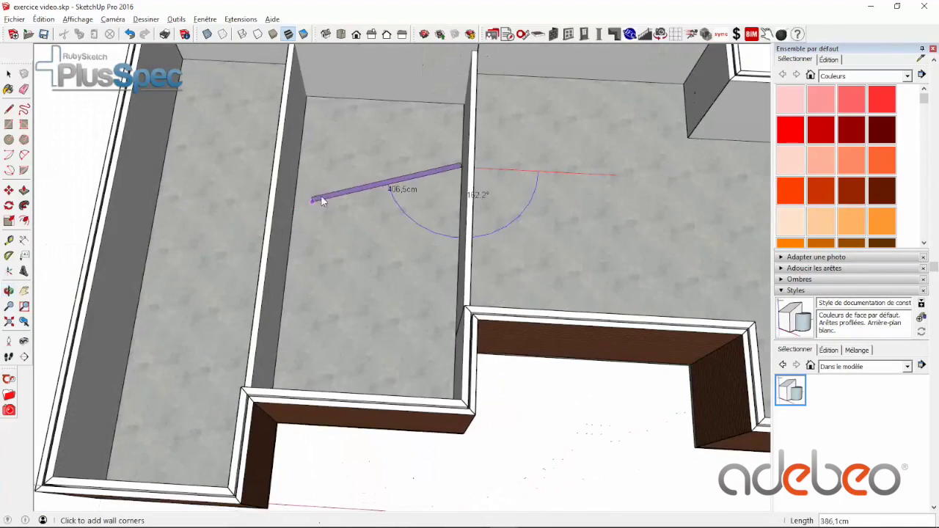
pyautogui.doubleClick(301, 157)
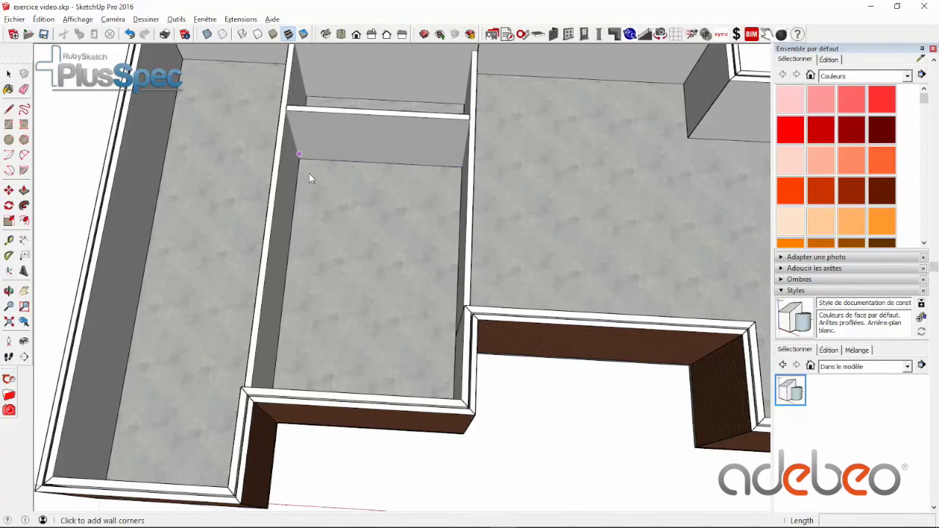
pyautogui.moveTo(310, 176); pyautogui.dragTo(303, 309, button='middle')
pyautogui.click(452, 269)
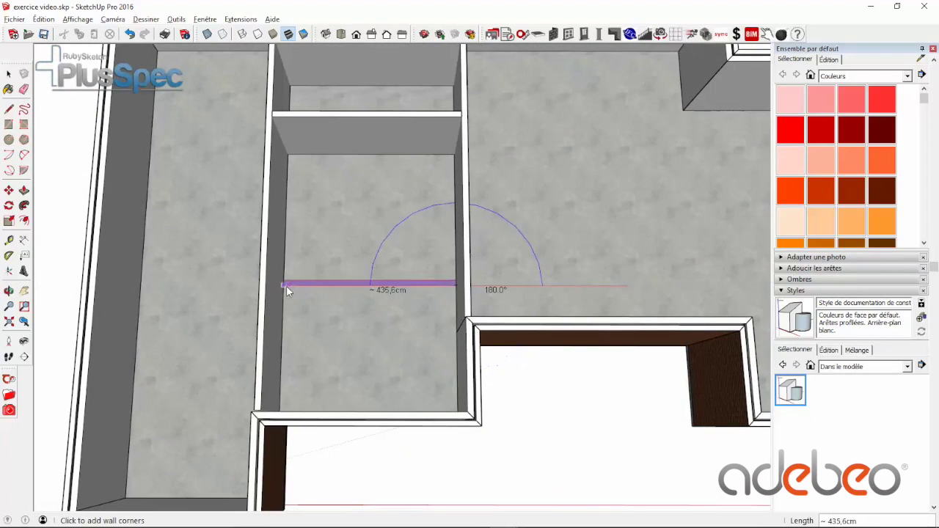
pyautogui.doubleClick(286, 289)
# Orbit around the new partitions, then launch the Wall Split Tool with no wall selected.
pyautogui.scroll(-8, 285, 289)
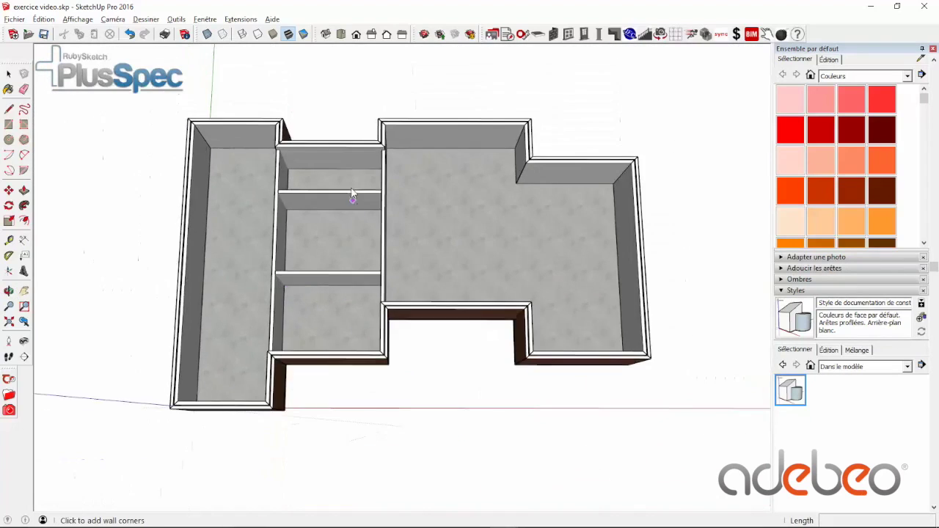
pyautogui.scroll(8, 348, 184)
pyautogui.moveTo(386, 314); pyautogui.dragTo(327, 194, button='middle')
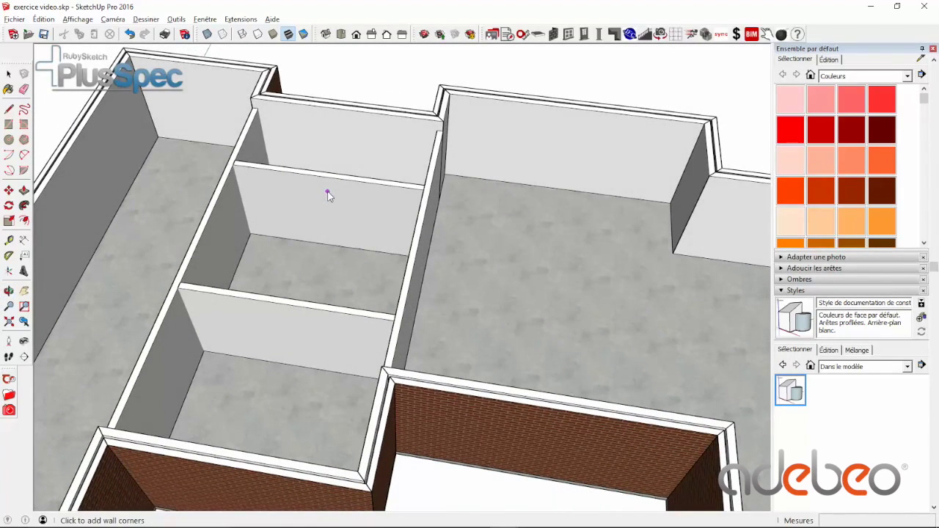
pyautogui.moveTo(350, 247); pyautogui.dragTo(406, 309, button='middle')
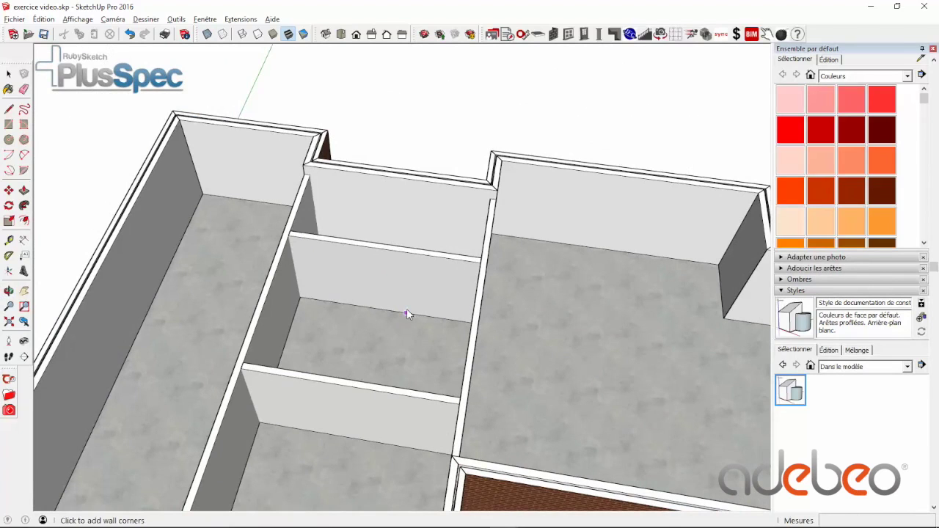
pyautogui.moveTo(408, 314); pyautogui.dragTo(438, 313, button='middle')
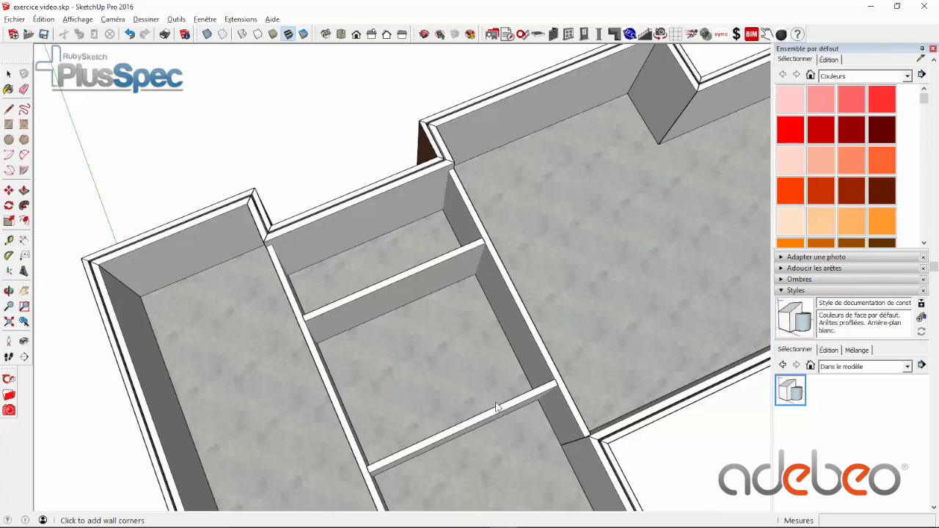
pyautogui.scroll(3, 403, 299)
pyautogui.moveTo(403, 299); pyautogui.dragTo(407, 233, button='middle')
pyautogui.scroll(-2, 404, 246)
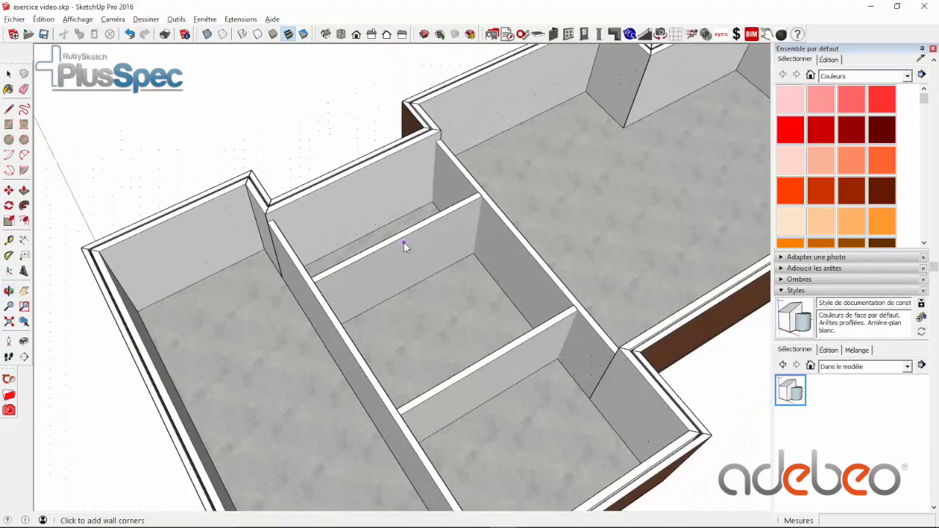
pyautogui.click(553, 34)
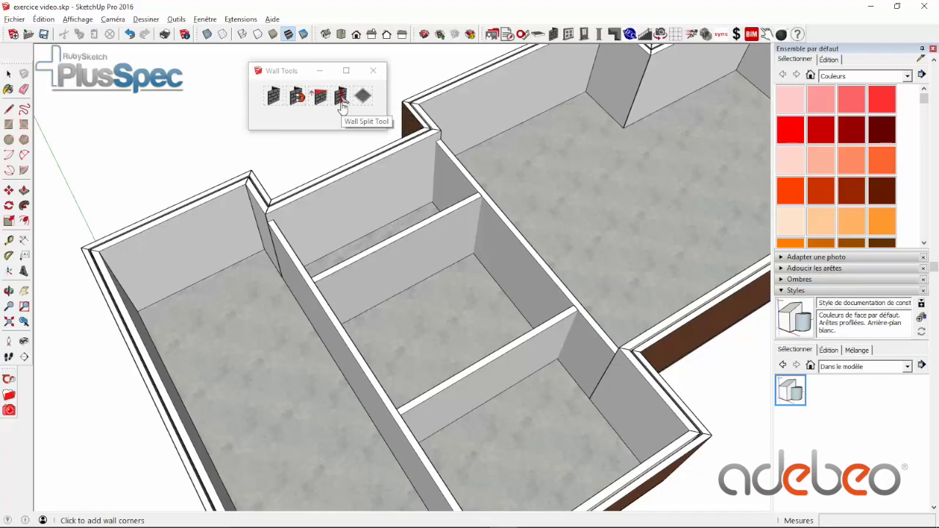
pyautogui.click(342, 107)
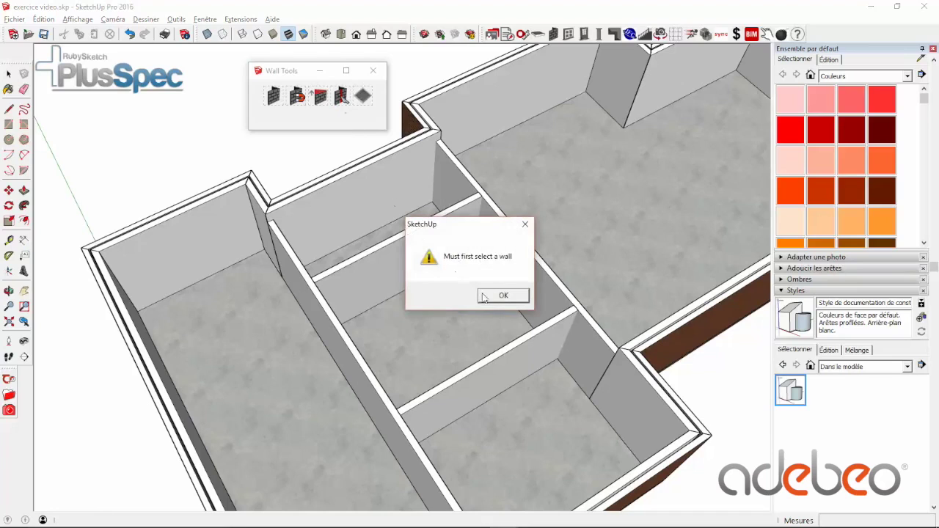
# Dismiss the warning, select the upper partition and split it about 163,1 cm along.
pyautogui.click(502, 296)
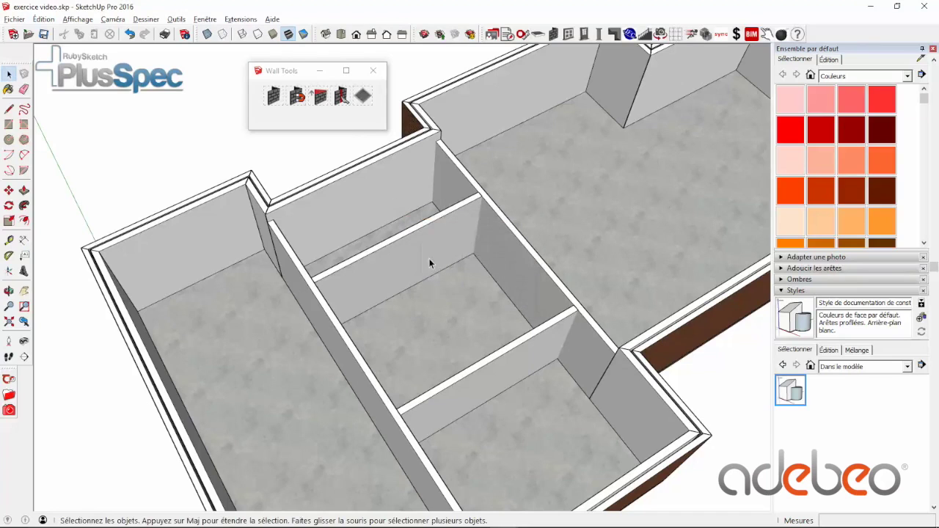
pyautogui.click(430, 264)
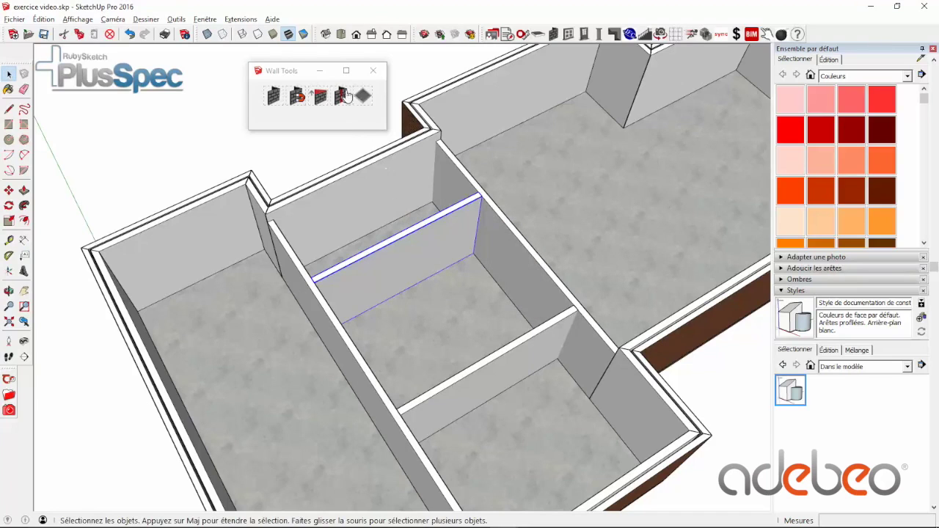
pyautogui.click(342, 96)
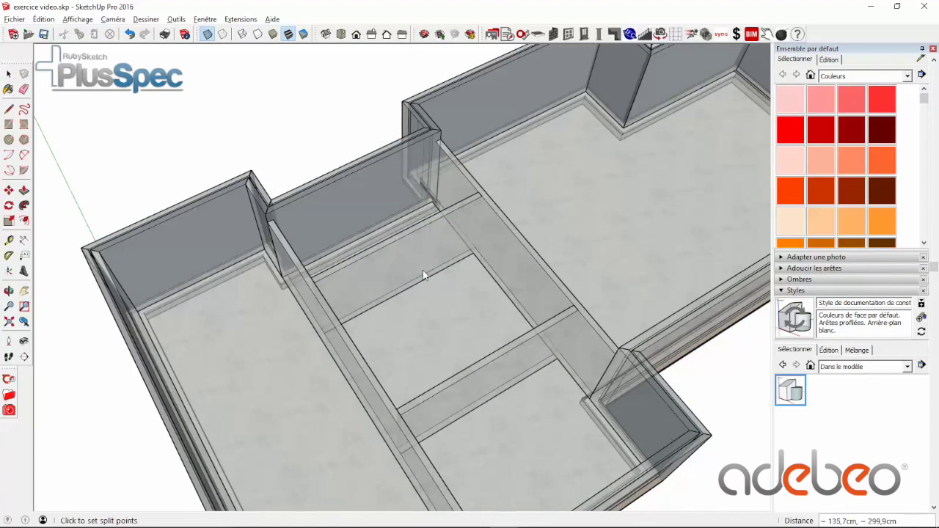
pyautogui.scroll(2, 416, 277)
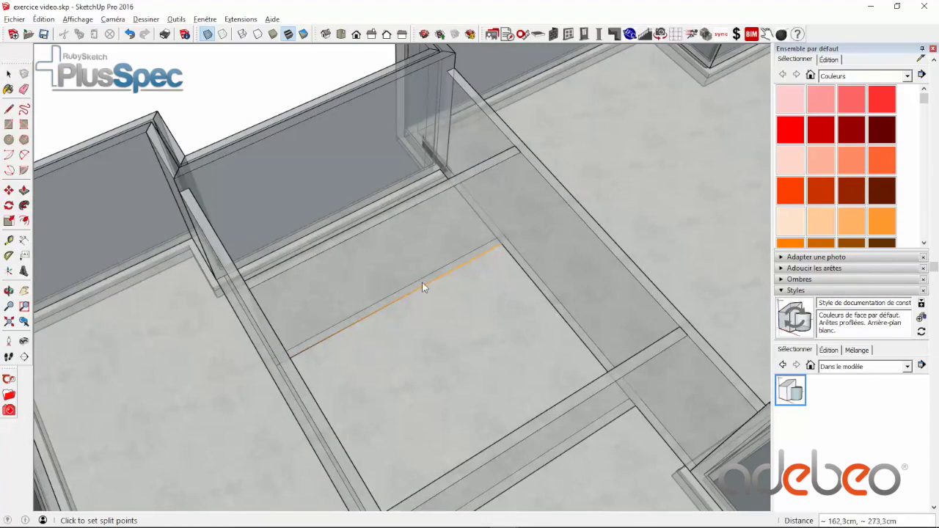
pyautogui.click(419, 286)
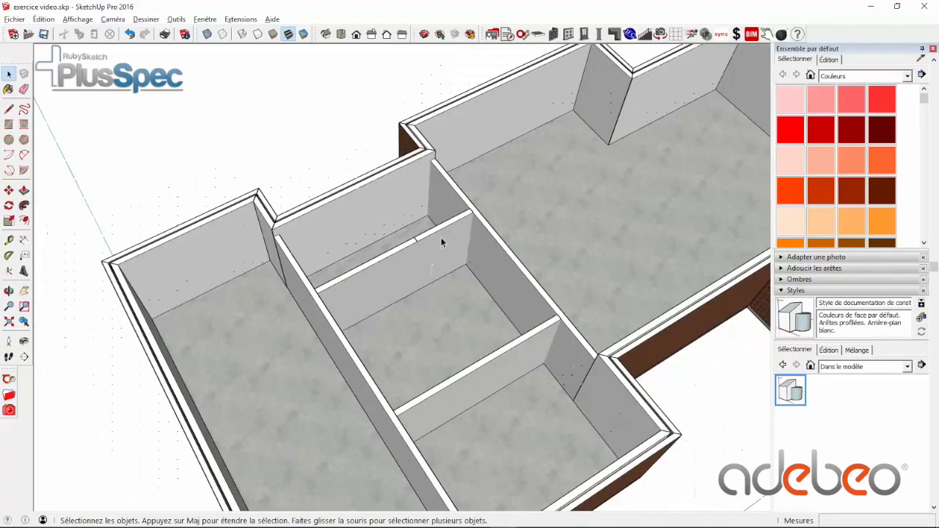
# Select the left segment of the split partition wall.
pyautogui.click(440, 237)
pyautogui.click(401, 253)
pyautogui.click(427, 245)
pyautogui.click(405, 261)
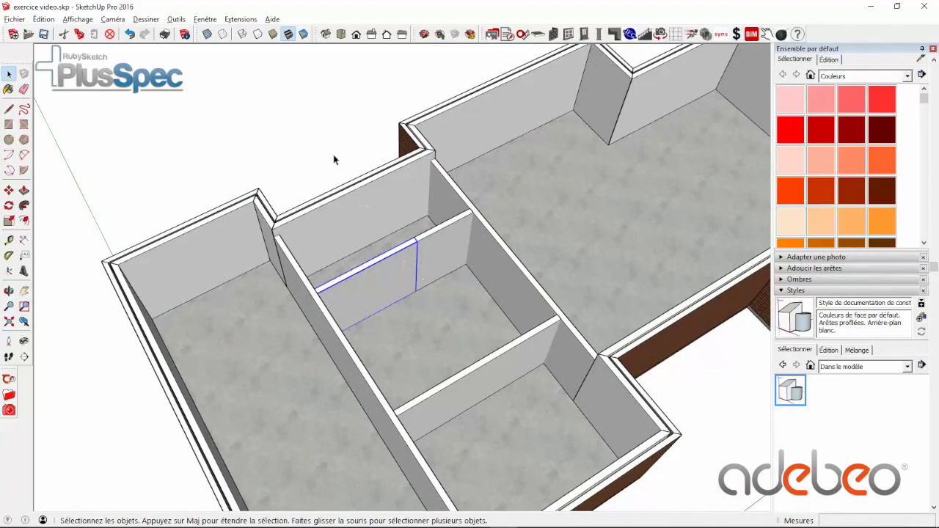
pyautogui.click(333, 160)
pyautogui.click(401, 278)
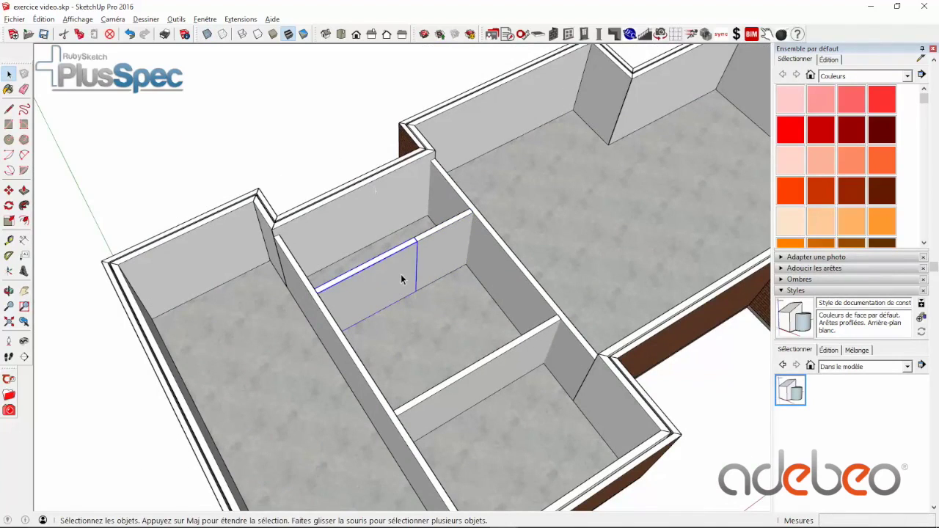
# Start moving the left segment with Push-Pull Wall, then cancel the move.
pyautogui.click(554, 34)
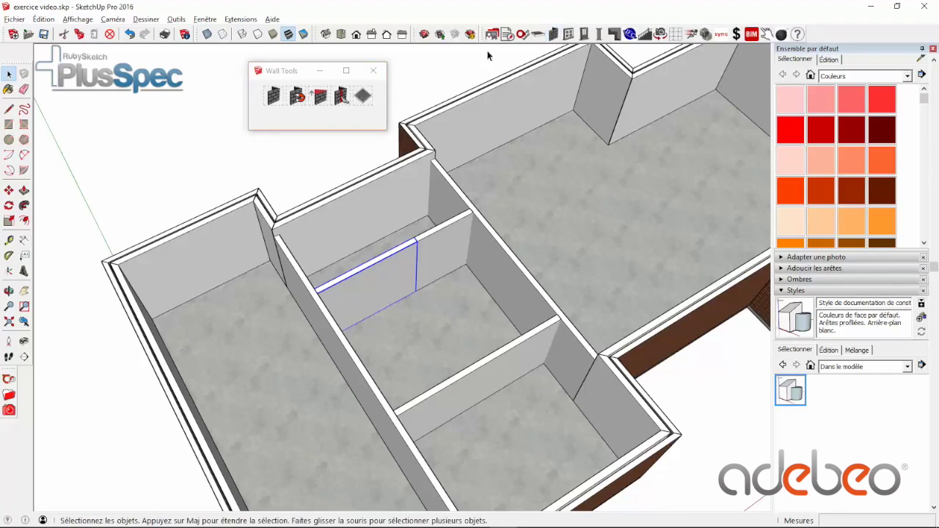
pyautogui.click(299, 105)
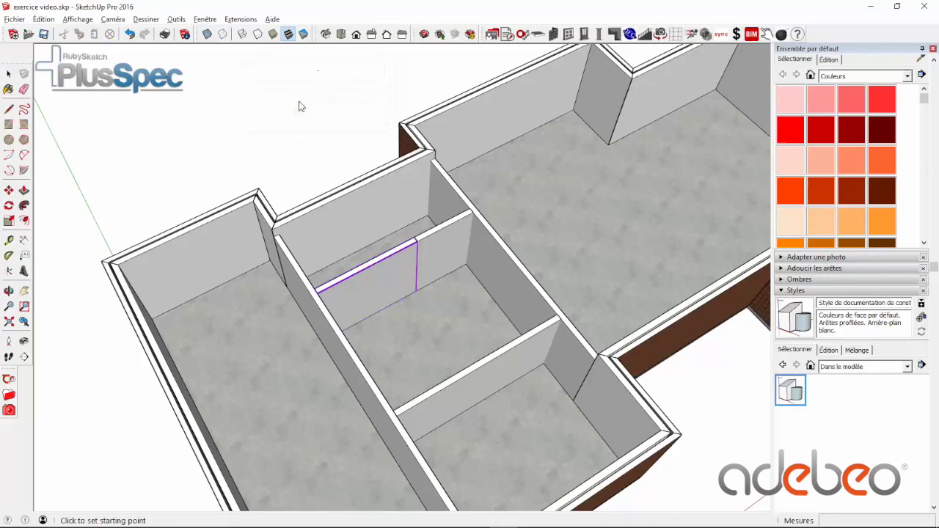
pyautogui.click(395, 294)
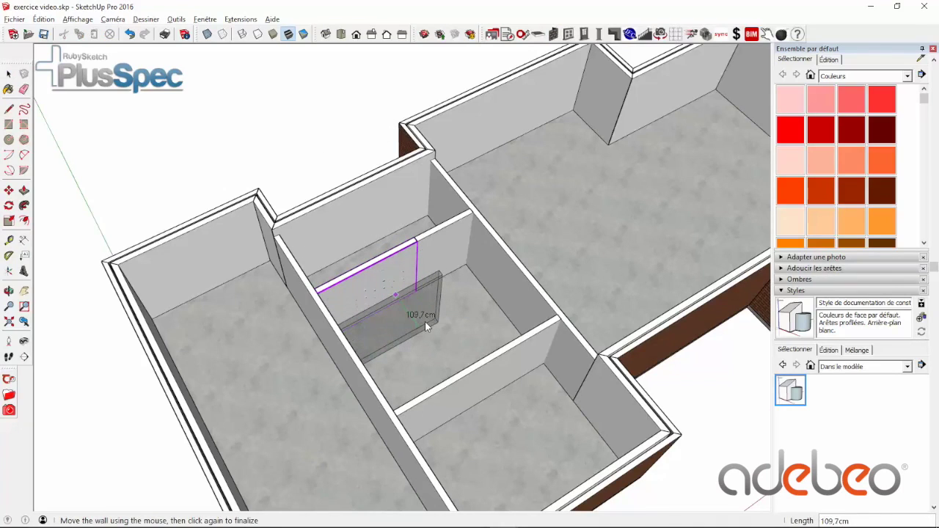
pyautogui.press('Escape')
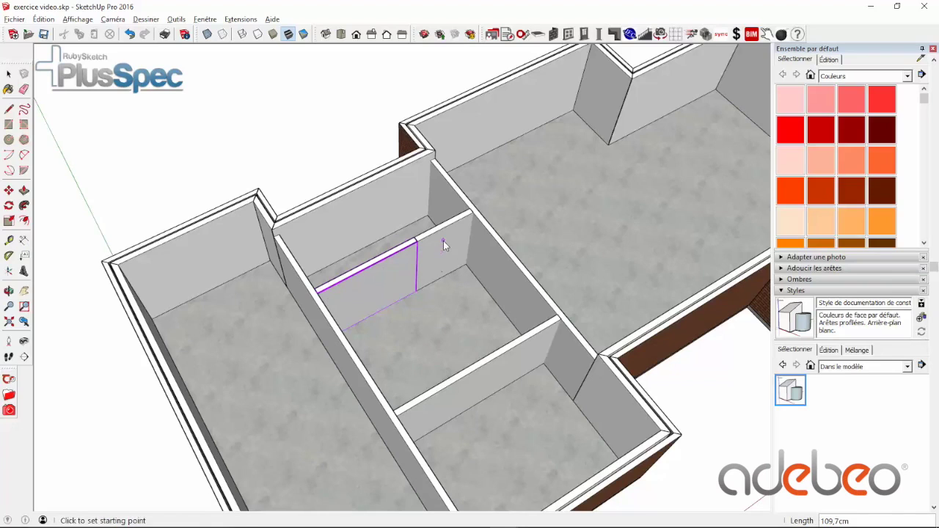
pyautogui.press('space')
# Move the right segment of the split partition 80 cm into the room.
pyautogui.click(440, 247)
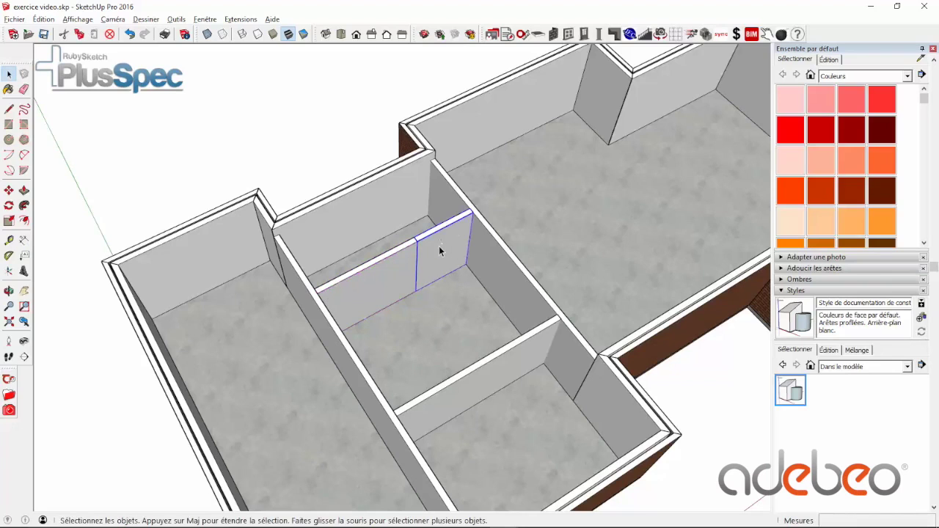
pyautogui.click(555, 35)
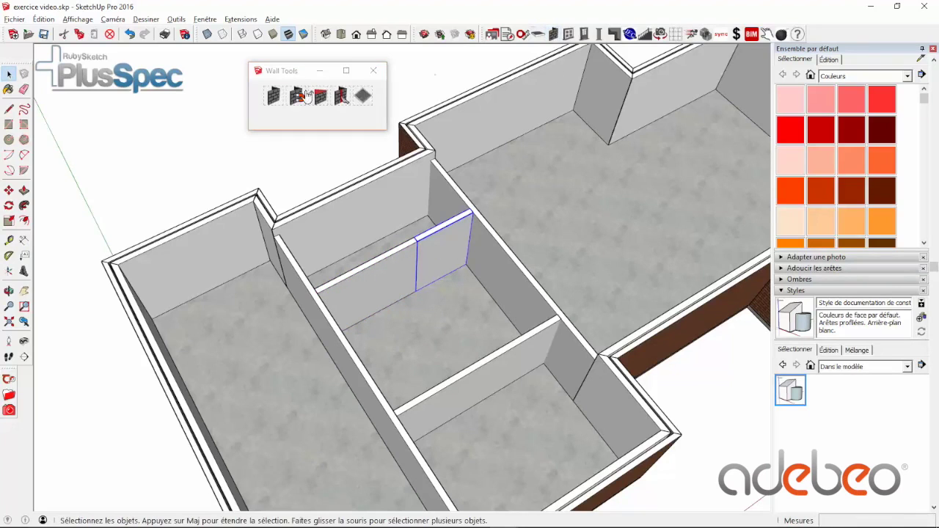
pyautogui.click(307, 99)
pyautogui.click(437, 272)
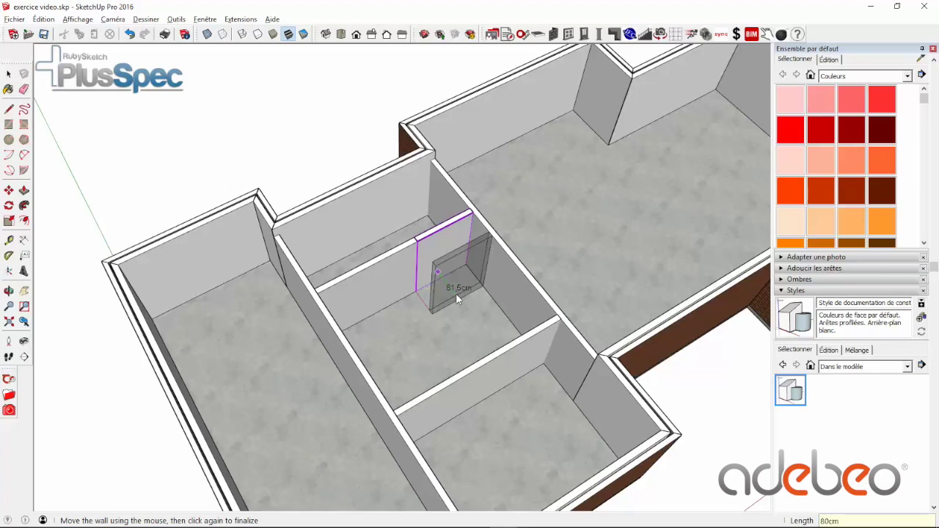
pyautogui.click(456, 295)
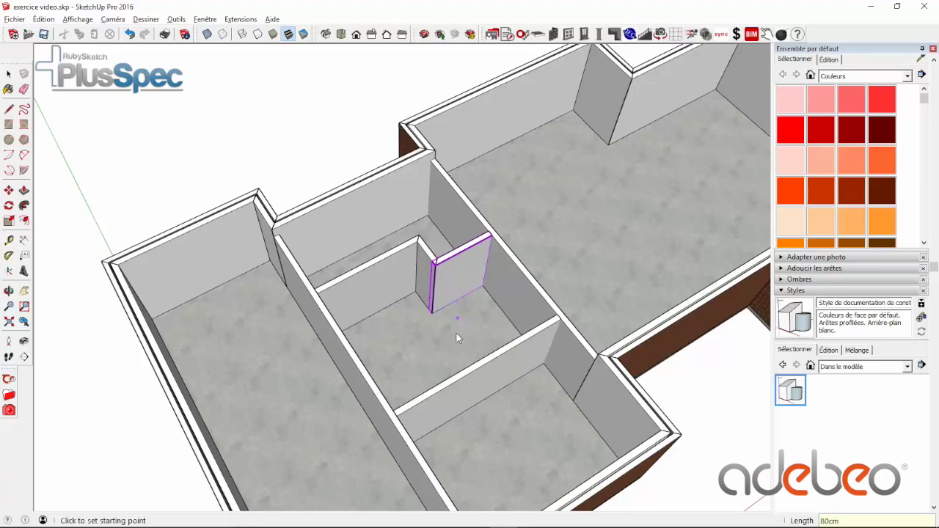
pyautogui.press('space')
# Move the lower partition wall 35,5 cm and fix it there.
pyautogui.click(491, 374)
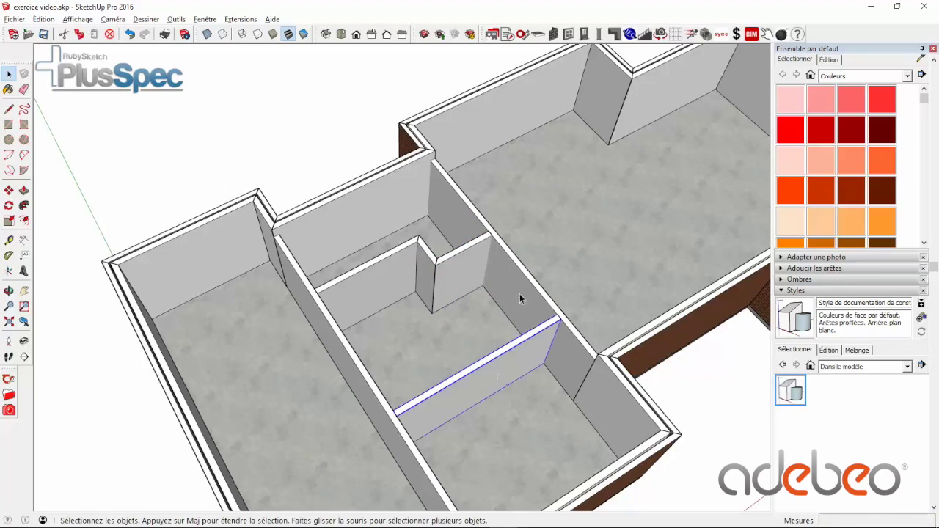
pyautogui.click(553, 34)
pyautogui.click(297, 97)
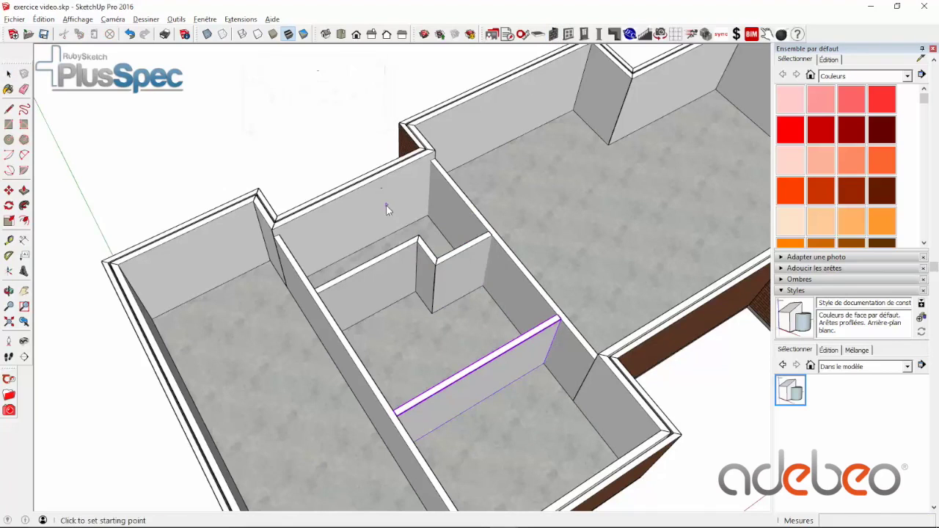
pyautogui.click(510, 378)
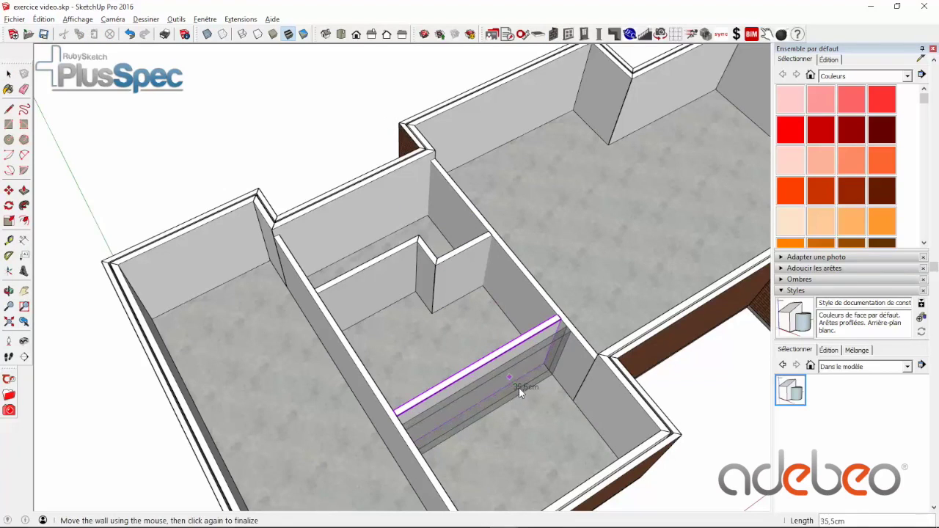
pyautogui.click(519, 387)
pyautogui.scroll(-4, 517, 388)
pyautogui.press('space')
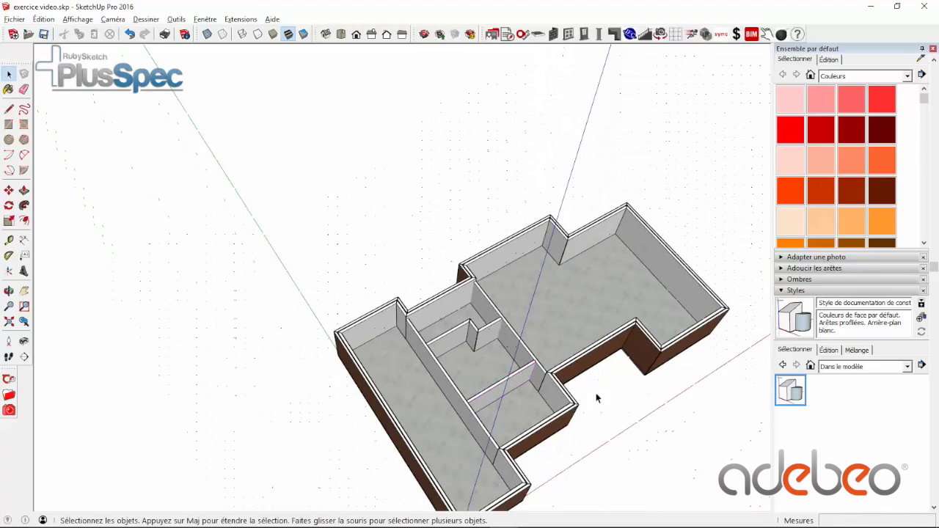
# Orbit the house, then switch to a straight-down Top view of the plan.
pyautogui.moveTo(669, 431); pyautogui.dragTo(562, 443, button='middle')
pyautogui.scroll(1, 543, 411)
pyautogui.moveTo(541, 333); pyautogui.dragTo(439, 345, button='middle')
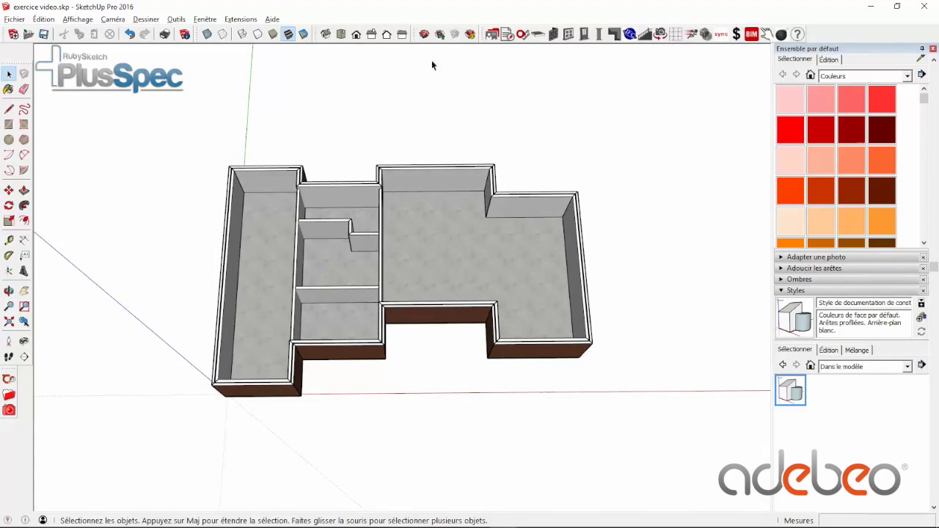
pyautogui.click(341, 34)
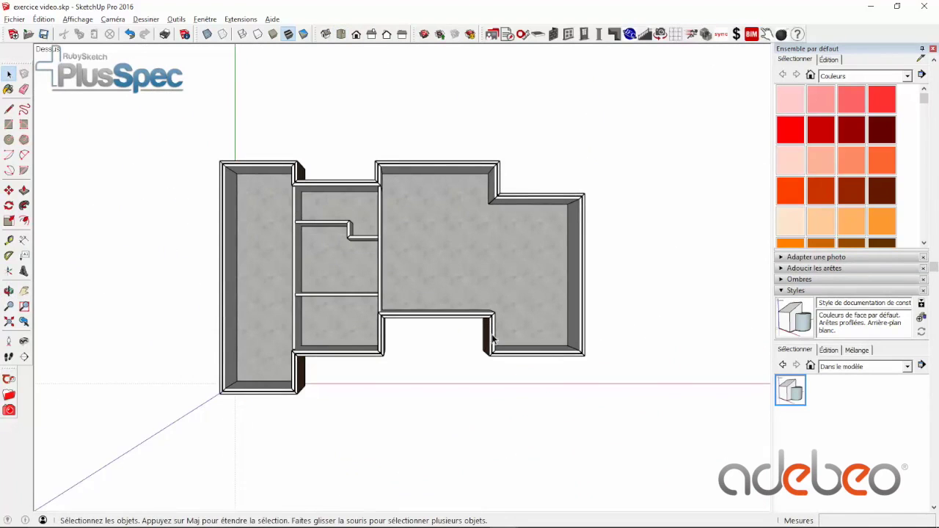
pyautogui.scroll(3, 493, 338)
pyautogui.scroll(-2, 489, 227)
pyautogui.scroll(1, 491, 220)
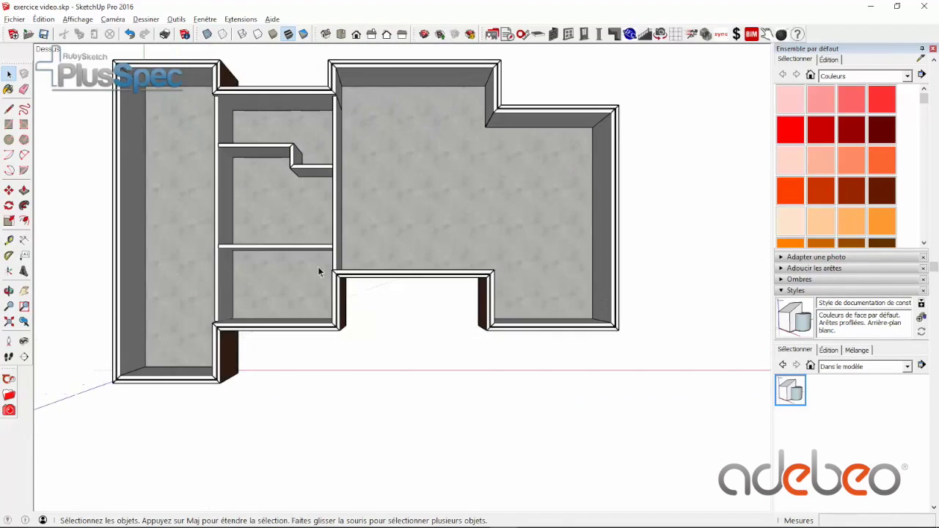
# Add a vertical guide at the large room's inner wall corner and select the wall beside the front opening.
pyautogui.click(9, 240)
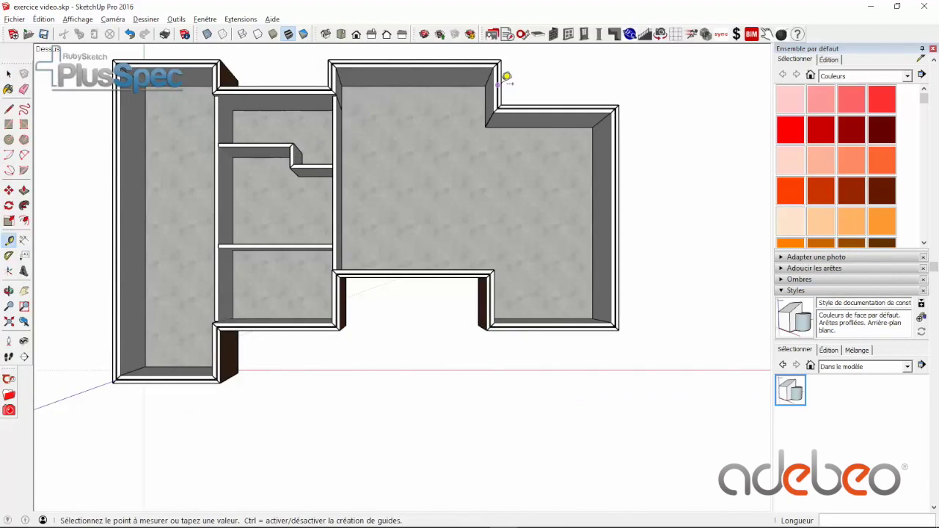
pyautogui.scroll(2, 506, 76)
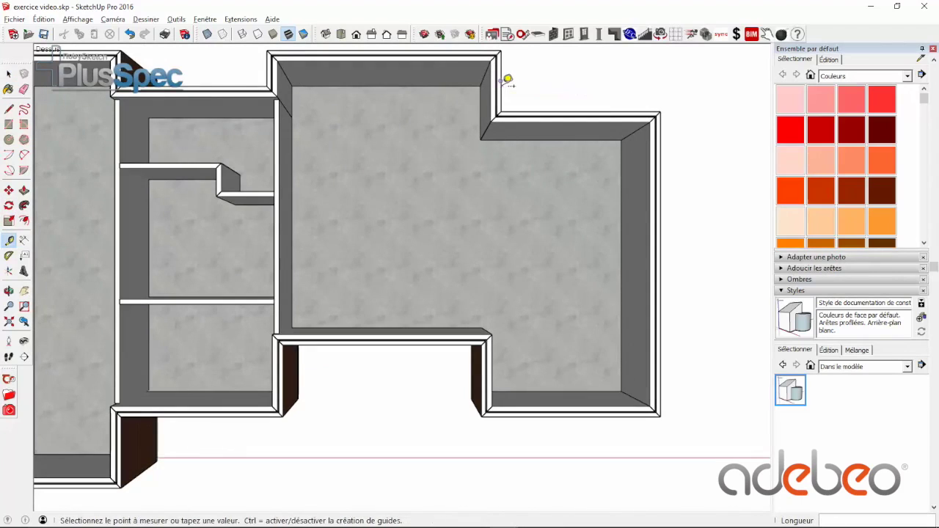
pyautogui.click(502, 77)
pyautogui.press('space')
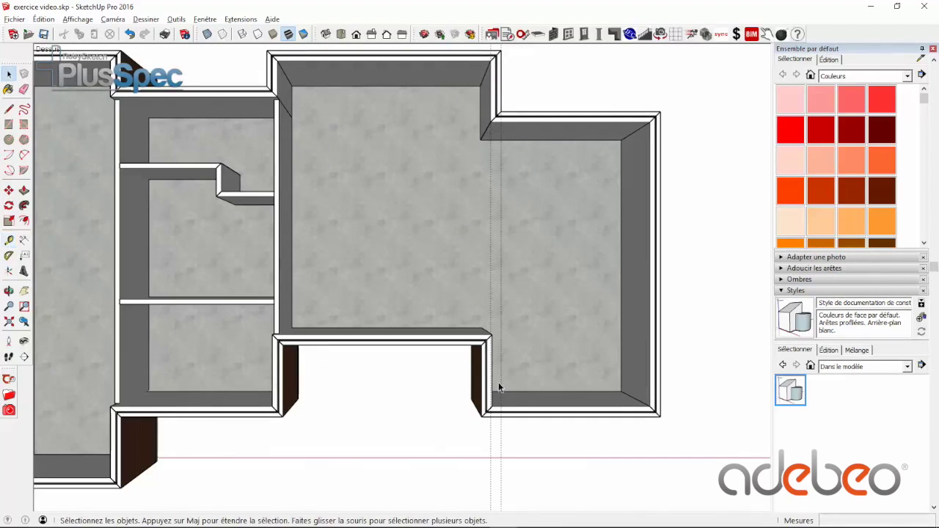
pyautogui.click(487, 384)
# Push-pull the selected wall 25,1 cm out to the guide line.
pyautogui.rightClick(485, 382)
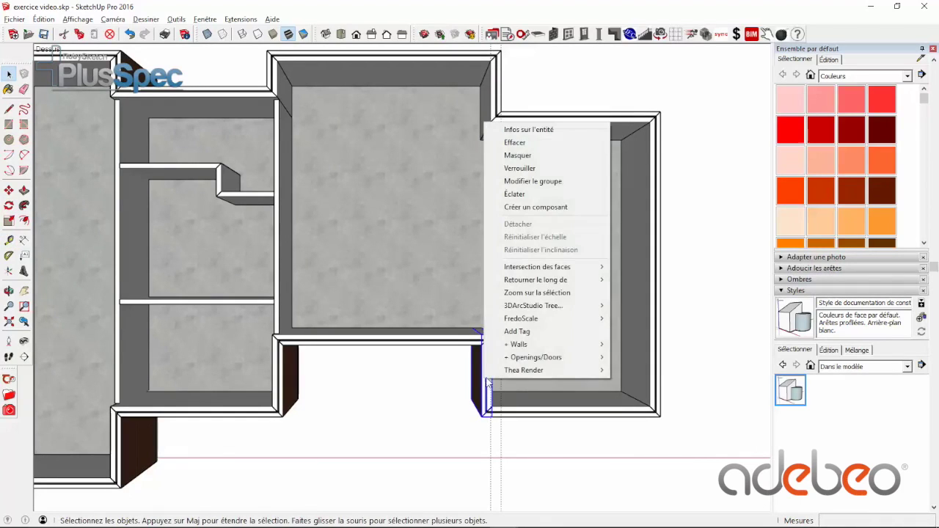
pyautogui.moveTo(512, 348)
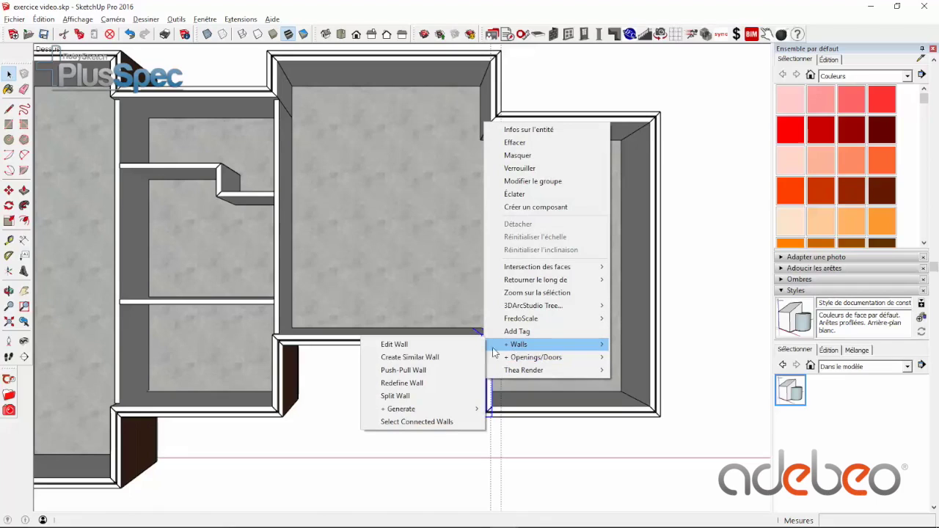
pyautogui.click(403, 370)
pyautogui.scroll(5, 470, 363)
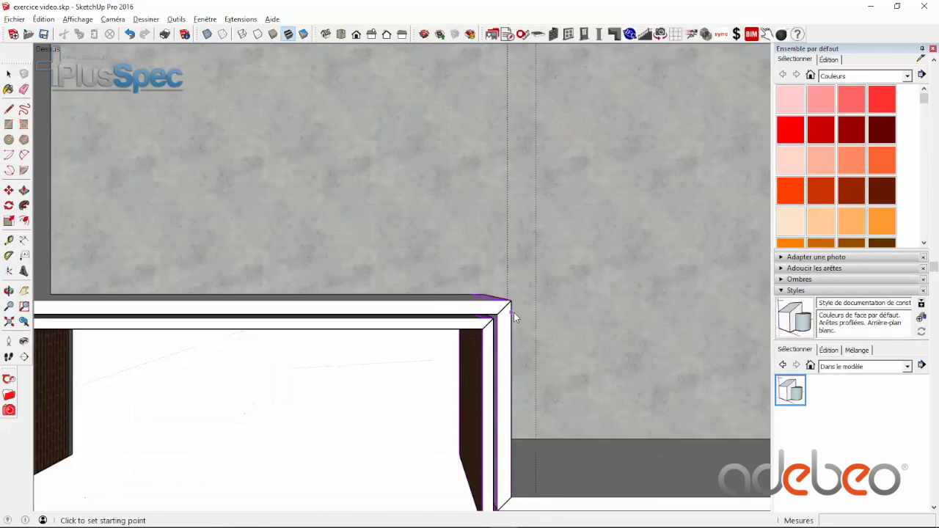
pyautogui.click(513, 312)
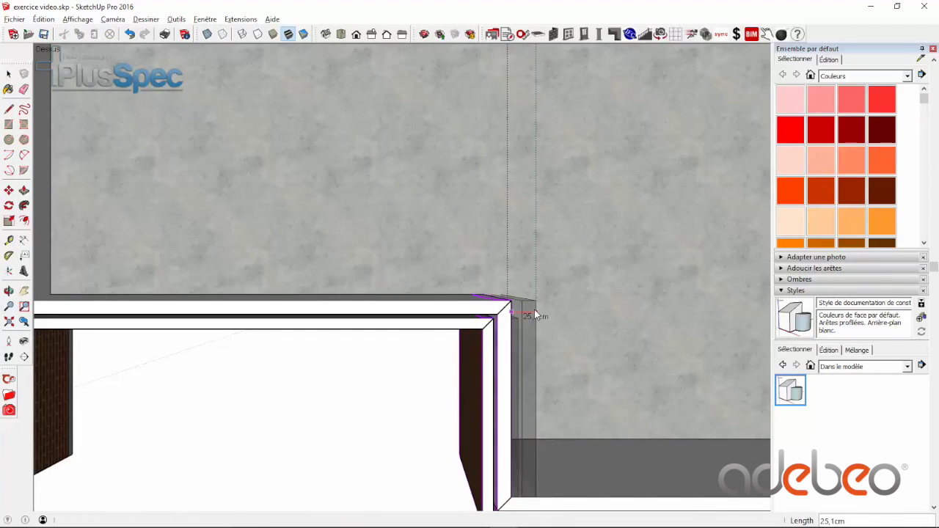
pyautogui.click(534, 309)
pyautogui.scroll(-3, 534, 309)
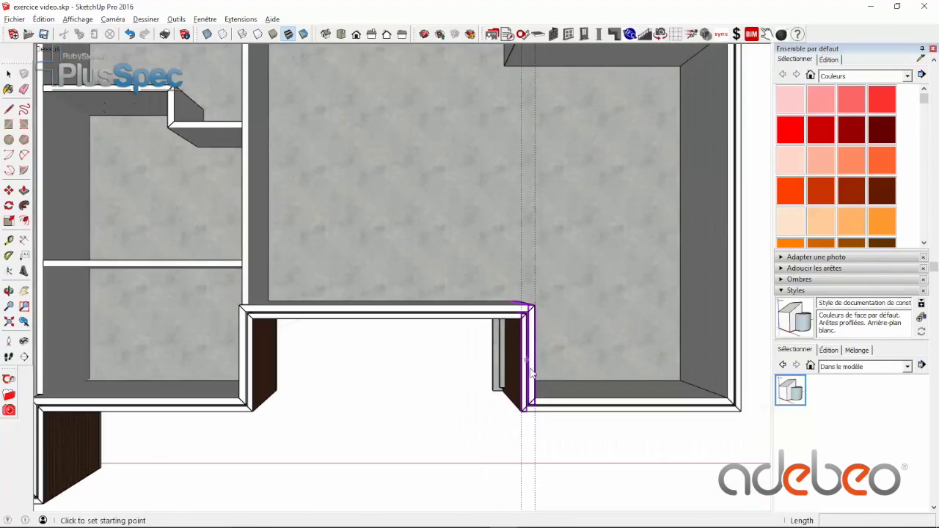
pyautogui.press('space')
# Orbit to a 3D view to check, and select the wall at the recess's inner corner.
pyautogui.moveTo(560, 408); pyautogui.dragTo(655, 178, button='middle')
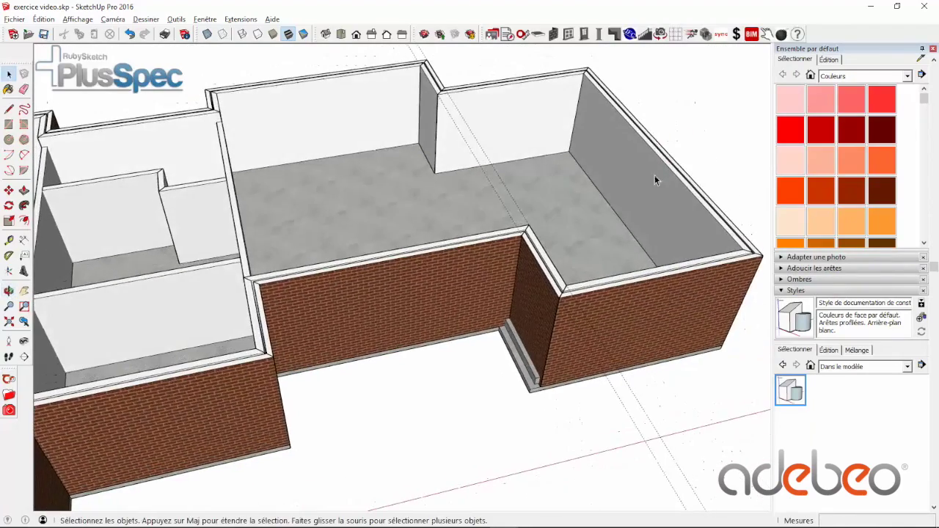
pyautogui.scroll(3, 533, 374)
pyautogui.moveTo(516, 275); pyautogui.dragTo(492, 350, button='middle')
pyautogui.scroll(-5, 492, 351)
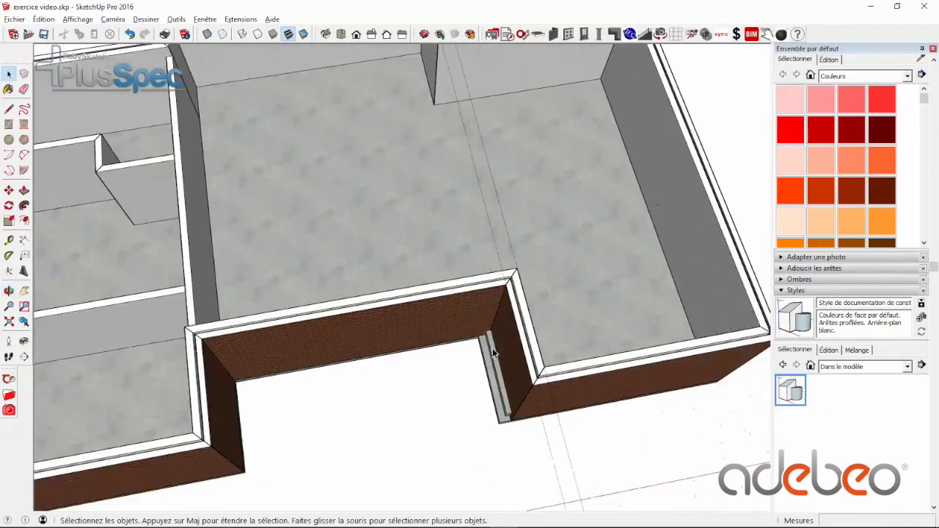
pyautogui.click(486, 380)
pyautogui.scroll(3, 488, 383)
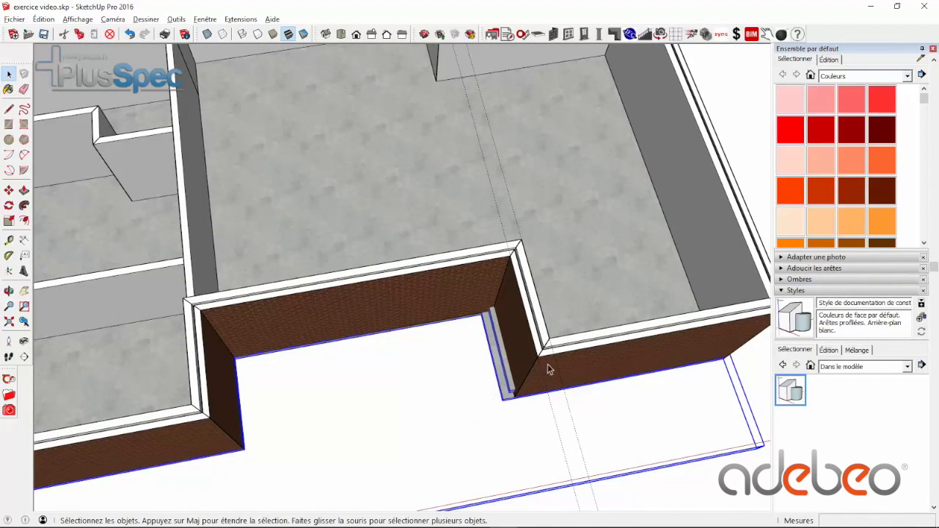
pyautogui.scroll(2, 591, 309)
# Undo the concrete floor face back to the flat wall footprint and hide the rest of the model.
pyautogui.click(577, 292)
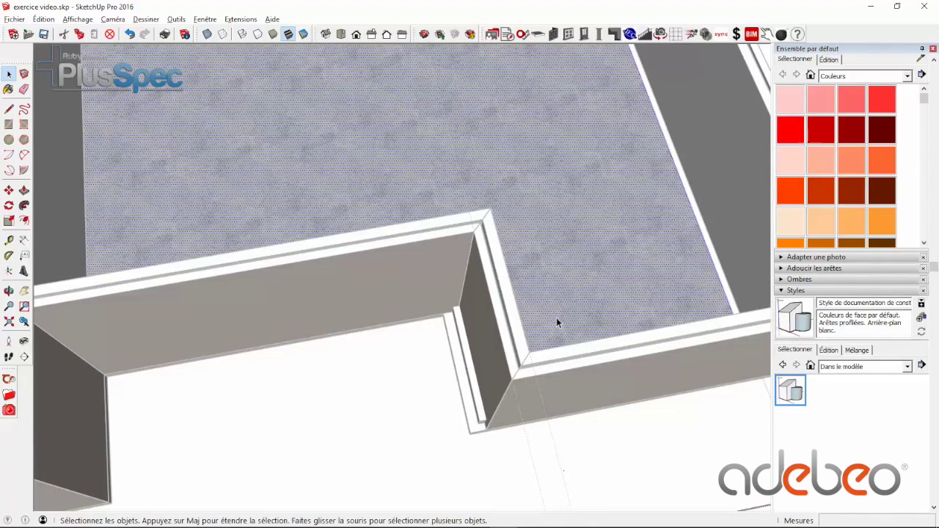
pyautogui.press('Escape')
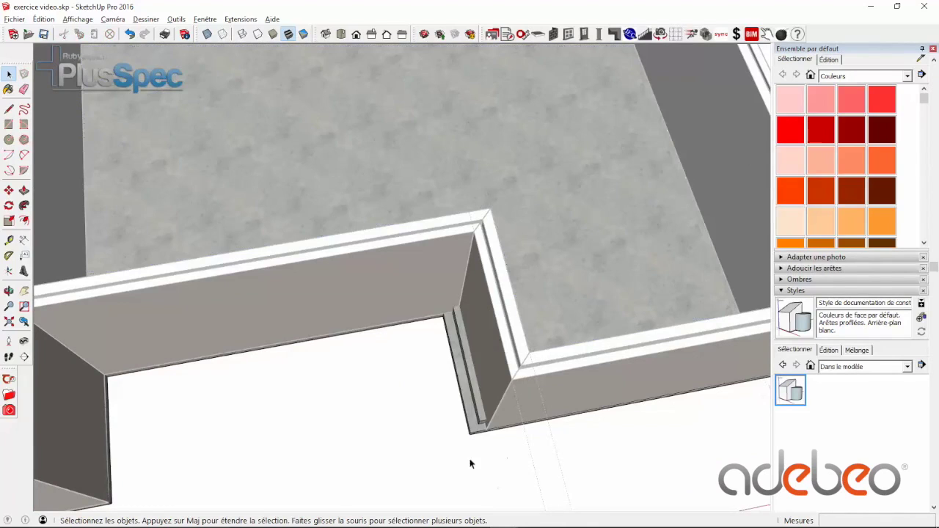
pyautogui.hotkey('ctrl', 'z')
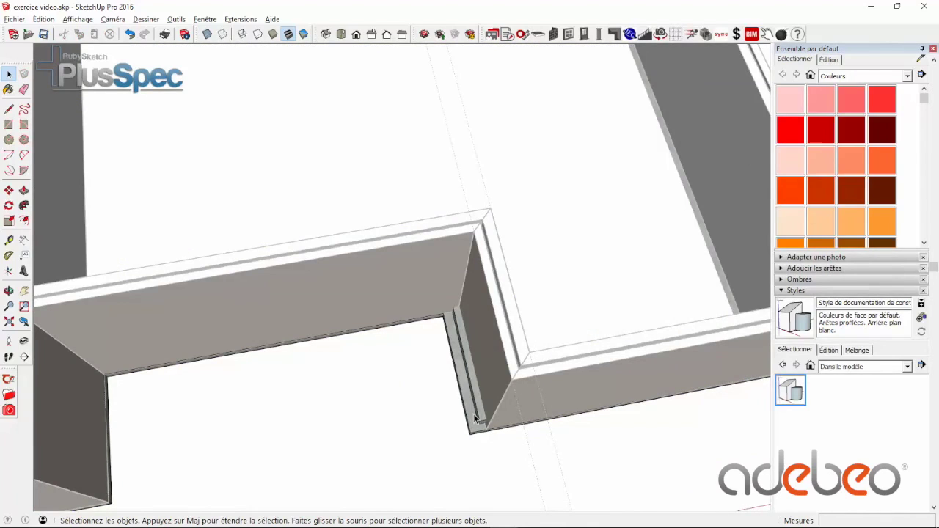
pyautogui.hotkey('ctrl', 'z')
pyautogui.moveTo(482, 418); pyautogui.dragTo(520, 364, button='middle')
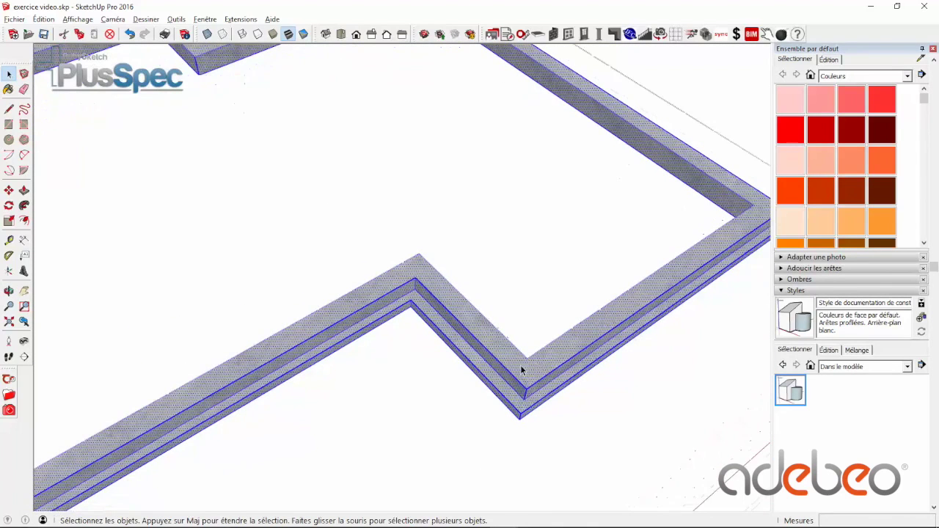
pyautogui.click(77, 19)
pyautogui.moveTo(103, 187)
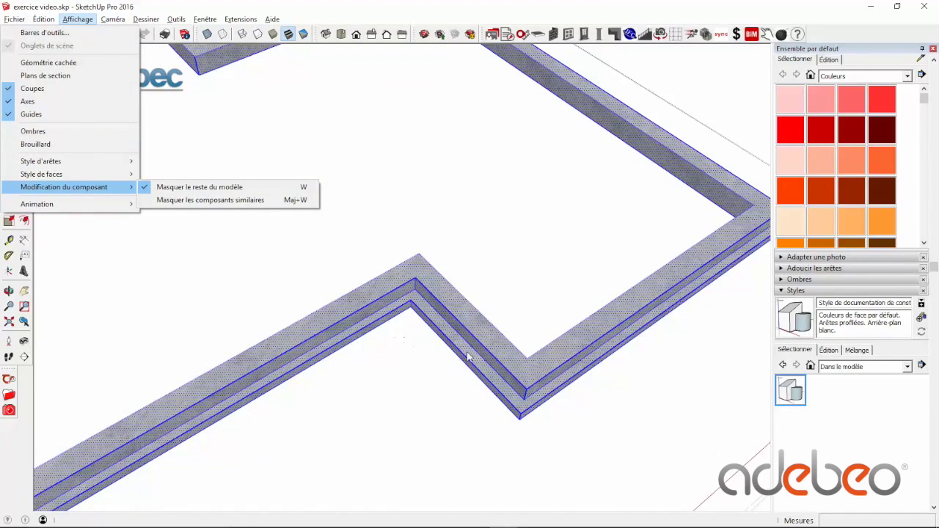
pyautogui.click(465, 373)
# Push/Pull the ledge face near the corner out to the wall's endpoint.
pyautogui.press('p')
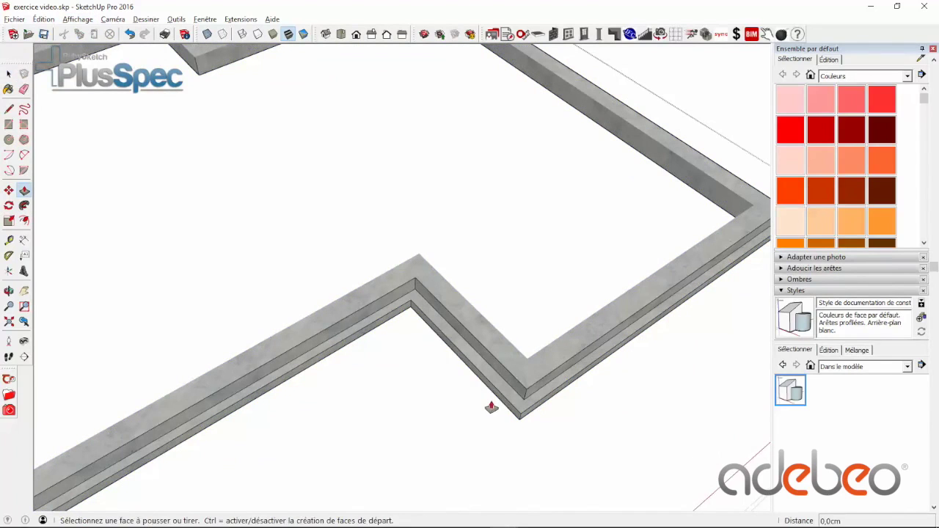
pyautogui.click(508, 387)
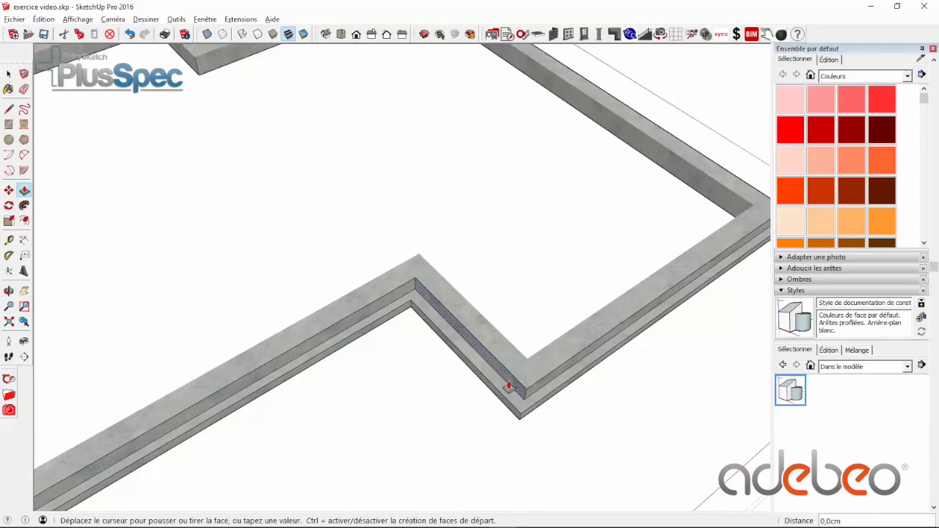
pyautogui.press('Escape')
pyautogui.moveTo(455, 321); pyautogui.dragTo(301, 312, button='middle')
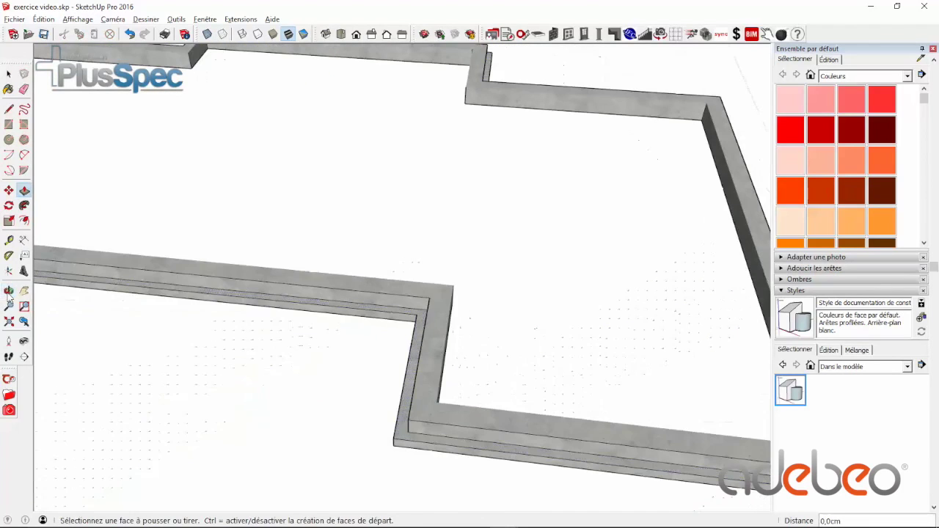
pyautogui.moveTo(449, 325); pyautogui.dragTo(643, 291, button='middle')
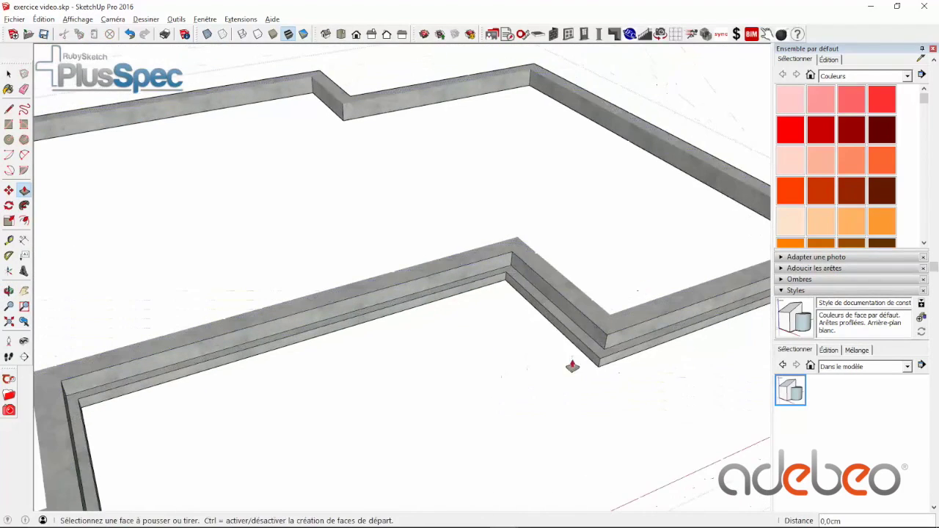
pyautogui.click(601, 334)
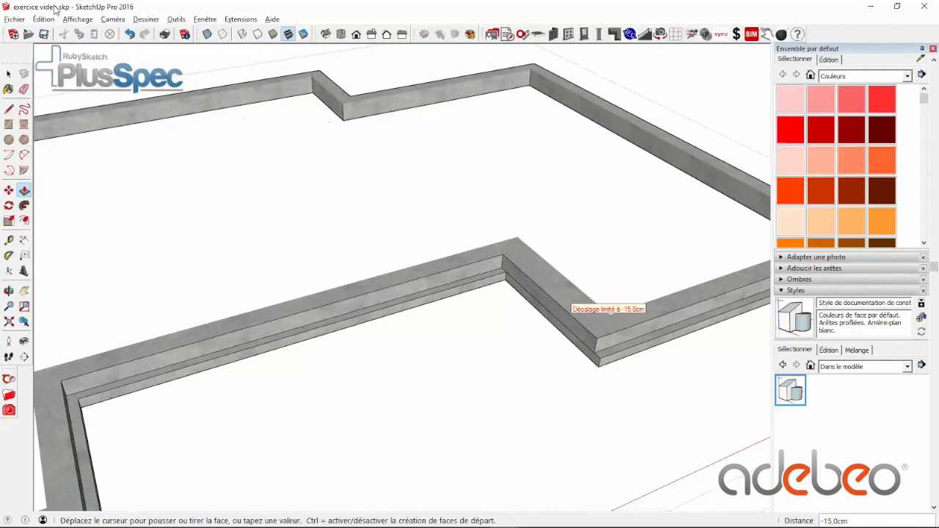
pyautogui.click(77, 19)
pyautogui.moveTo(115, 190)
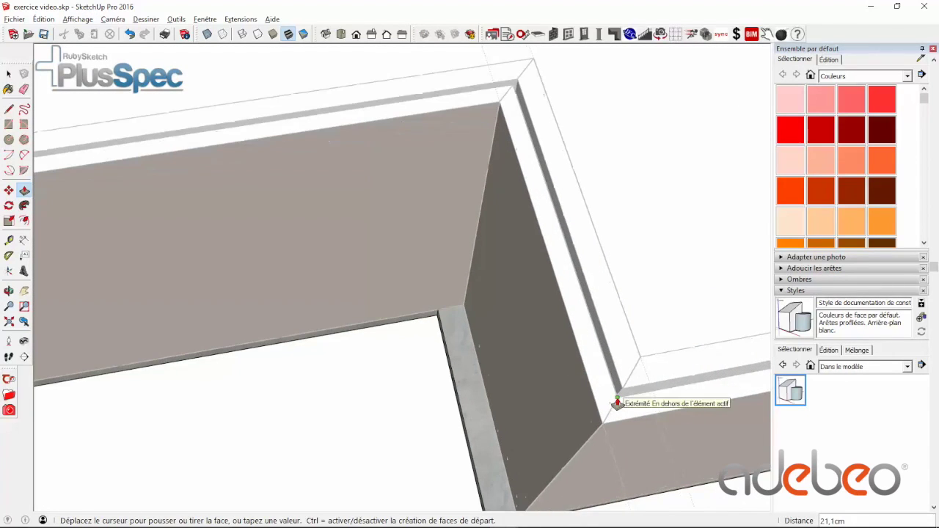
pyautogui.click(617, 403)
# Show the whole model again and pull the wall's side face out by 21,1 cm.
pyautogui.scroll(-2, 606, 380)
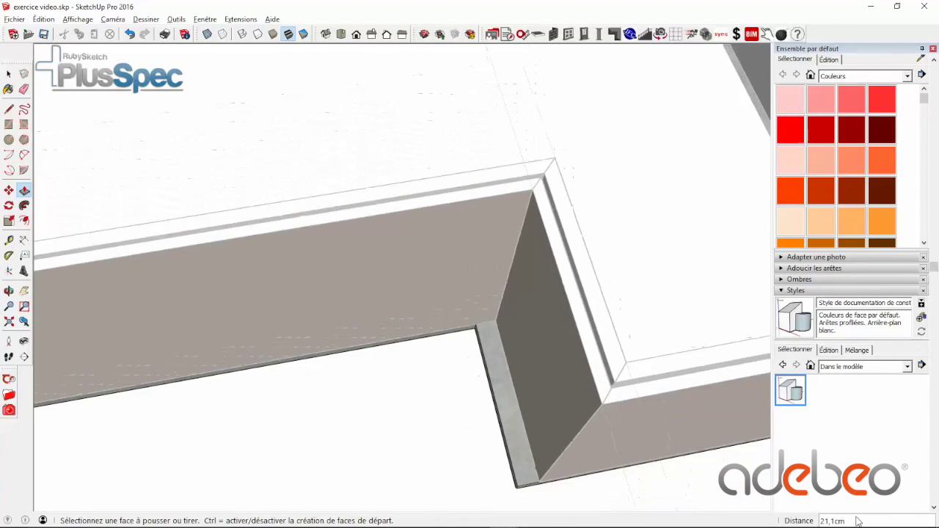
pyautogui.click(77, 19)
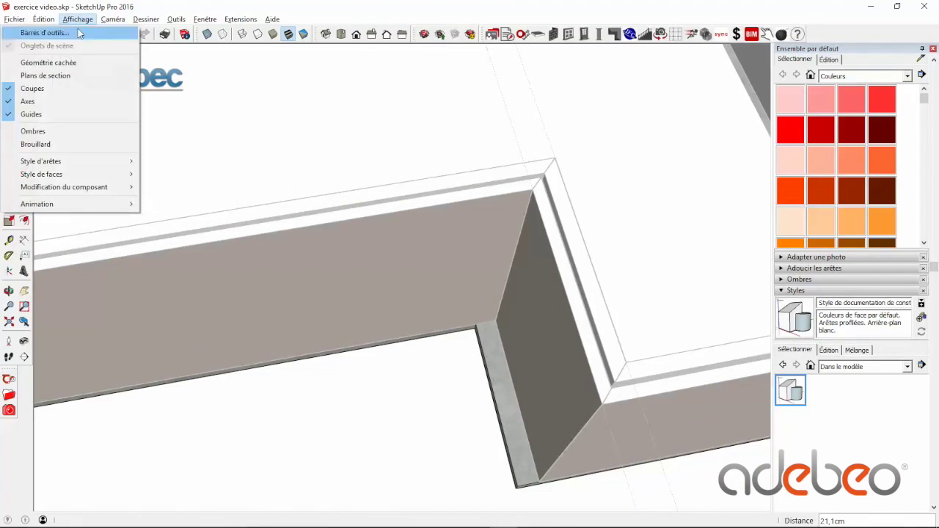
pyautogui.click(220, 186)
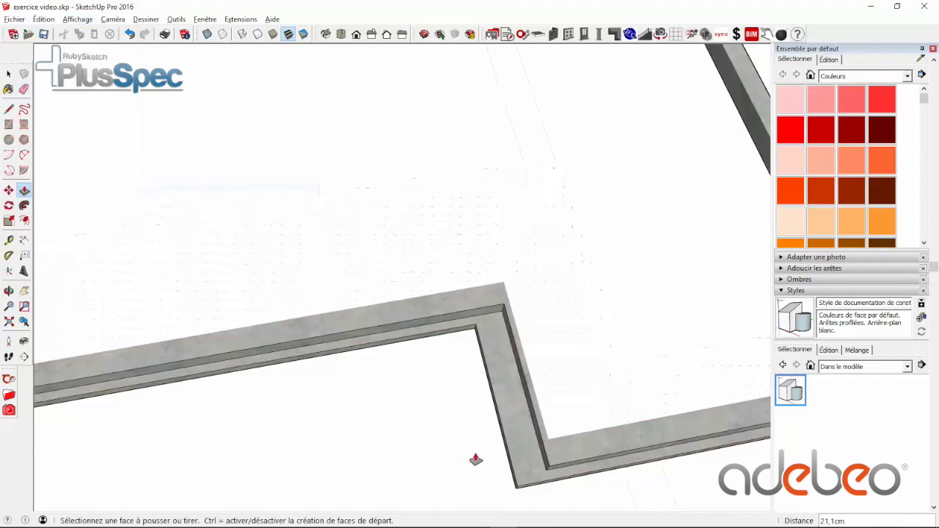
pyautogui.scroll(2, 551, 440)
pyautogui.click(558, 434)
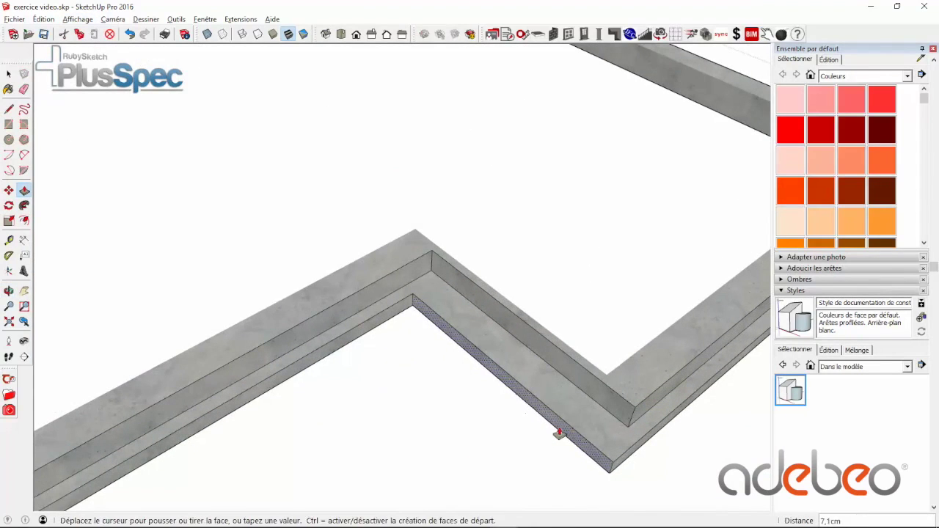
pyautogui.press('Return')
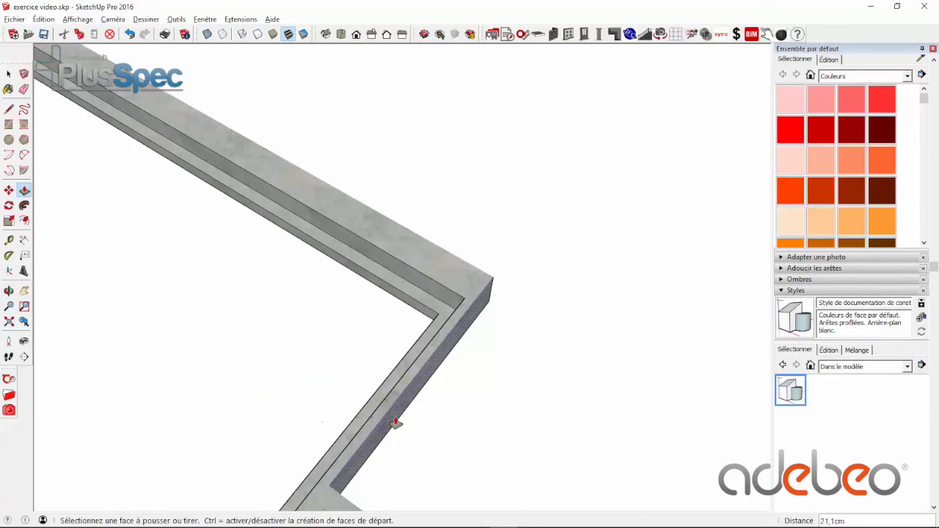
pyautogui.click(395, 424)
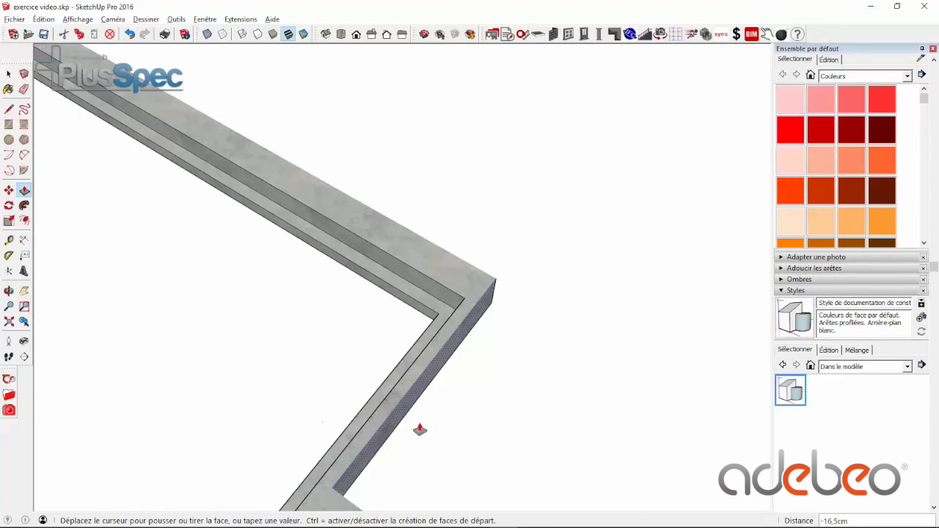
pyautogui.write('21,')
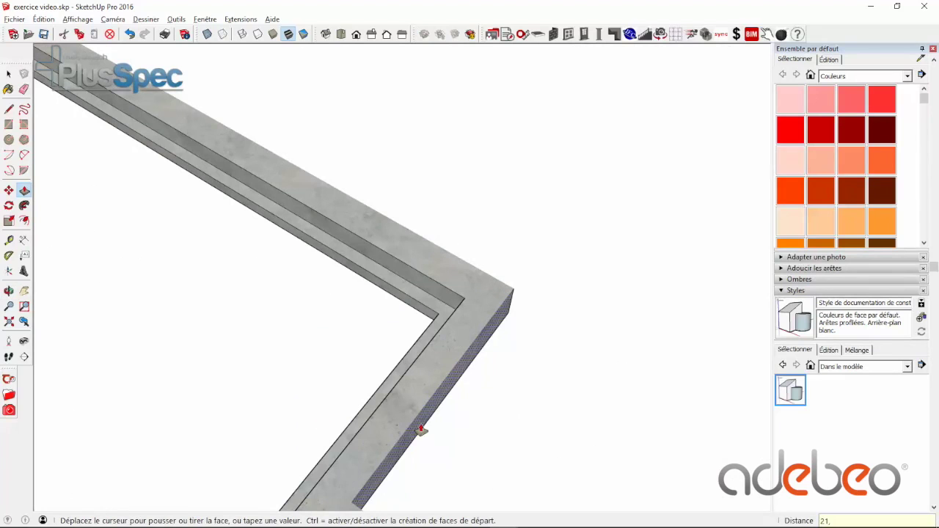
pyautogui.write('1cm')
pyautogui.press('Return')
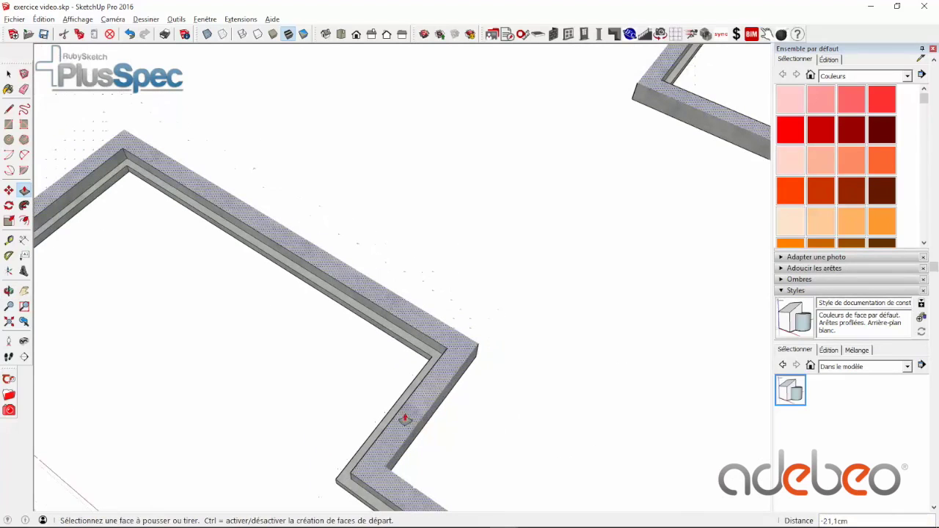
pyautogui.press('space')
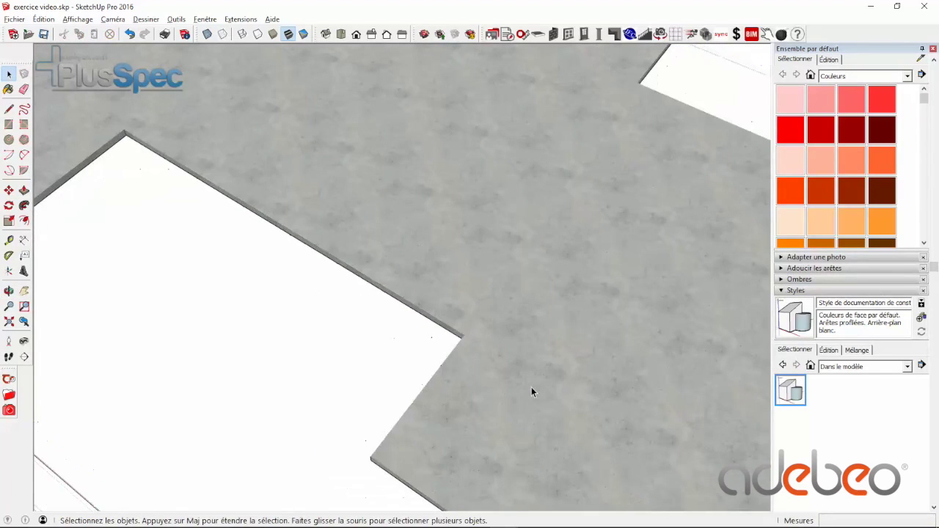
# Push/Pull the floor slab's notch side face outward to follow the adjusted wall.
pyautogui.moveTo(533, 389); pyautogui.dragTo(645, 318, button='middle')
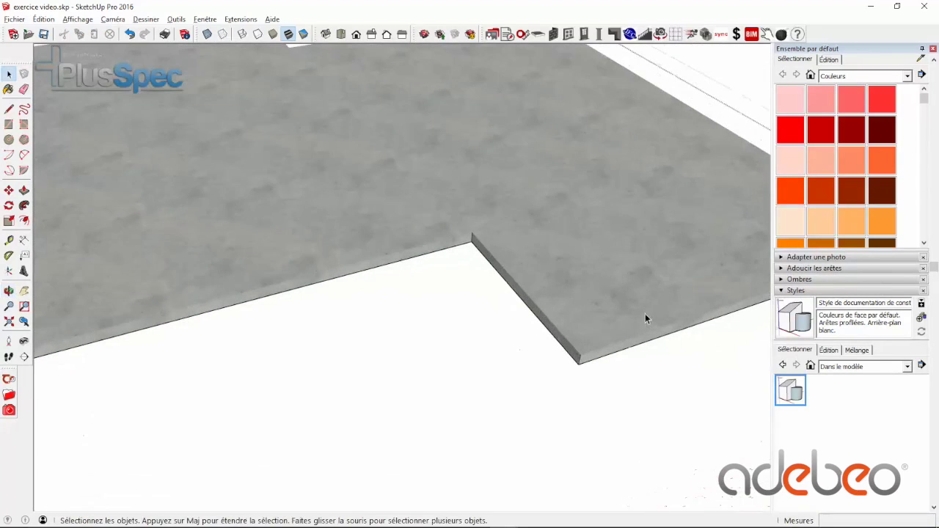
pyautogui.press('p')
pyautogui.click(553, 330)
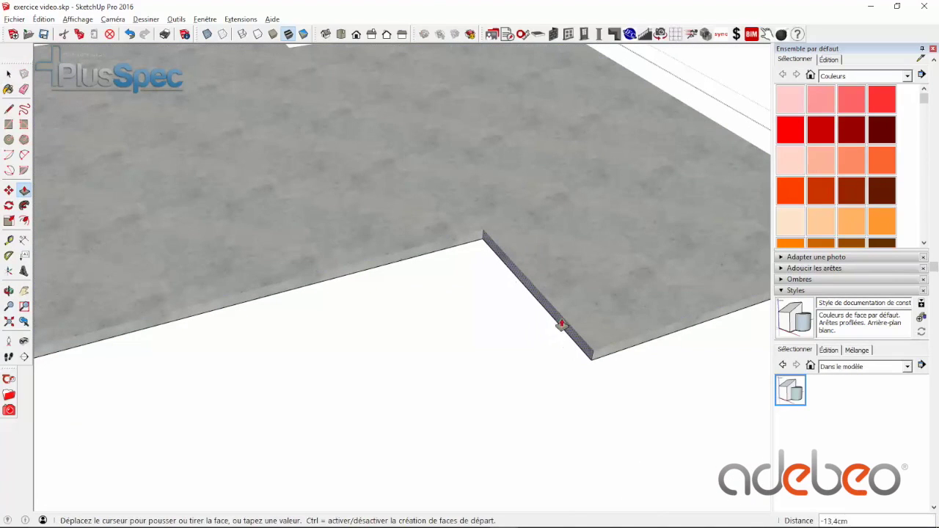
pyautogui.click(561, 323)
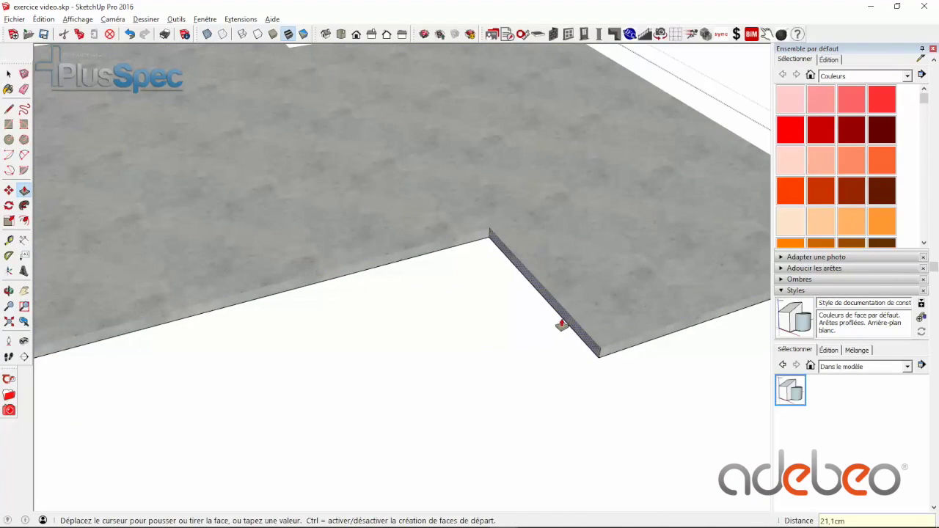
pyautogui.scroll(-5, 490, 348)
pyautogui.press('space')
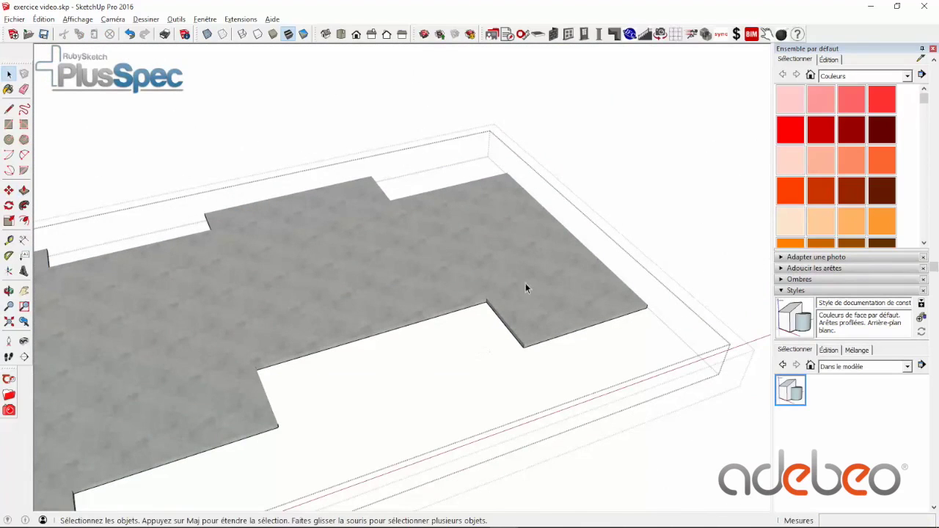
pyautogui.moveTo(649, 175); pyautogui.dragTo(668, 156, button='middle')
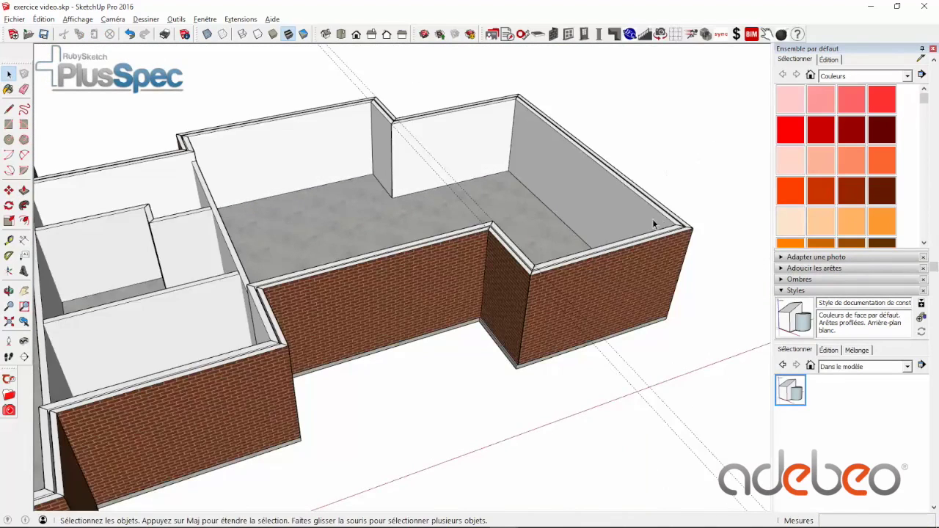
pyautogui.moveTo(652, 219); pyautogui.dragTo(496, 209, button='middle')
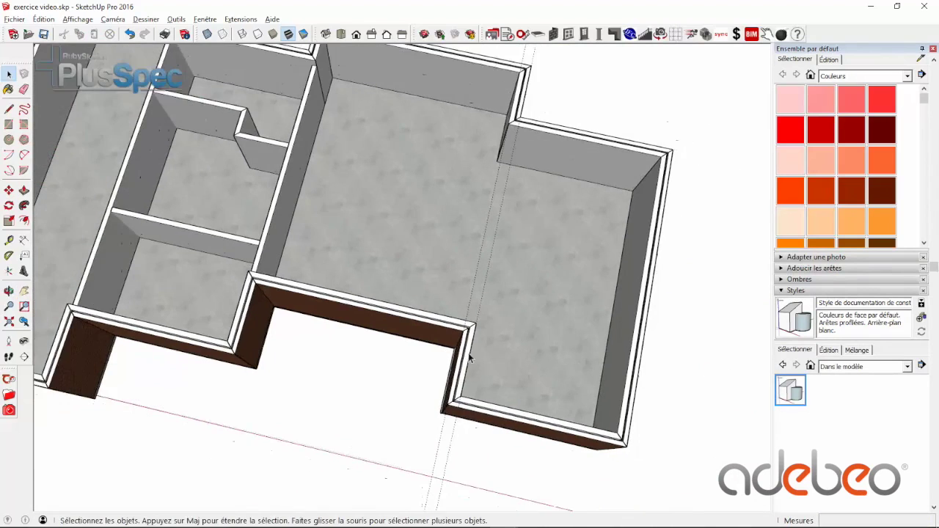
pyautogui.moveTo(469, 358); pyautogui.dragTo(506, 331, button='middle')
pyautogui.scroll(-5, 541, 311)
pyautogui.moveTo(479, 297); pyautogui.dragTo(558, 292, button='middle')
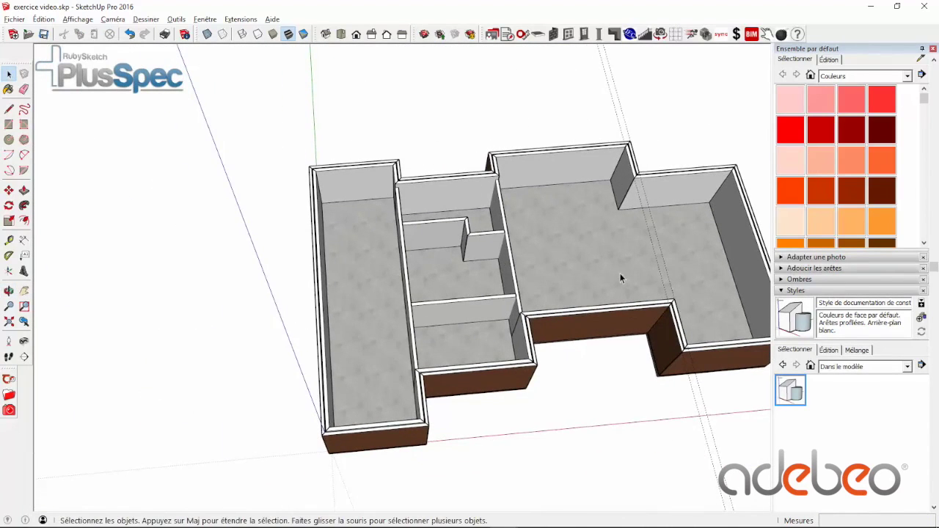
pyautogui.moveTo(620, 277); pyautogui.dragTo(531, 279, button='middle')
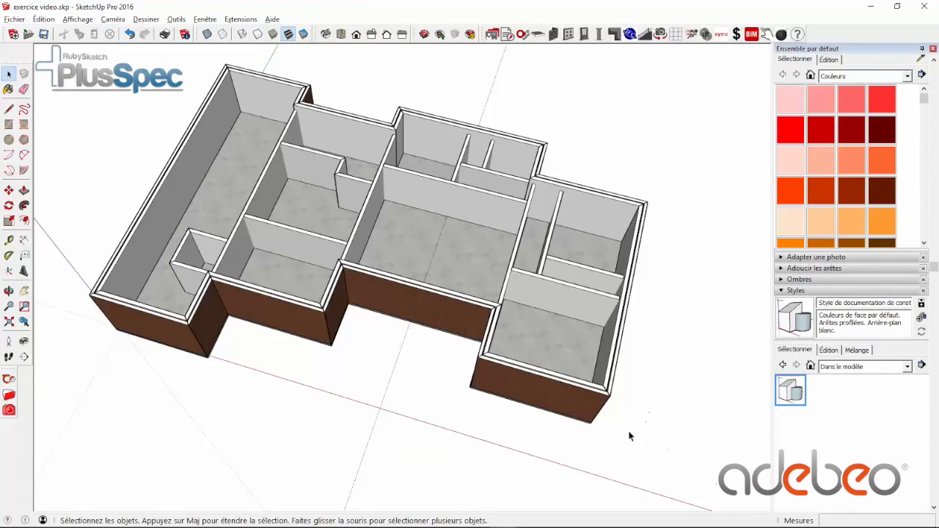
pyautogui.moveTo(629, 436); pyautogui.dragTo(675, 322, button='middle')
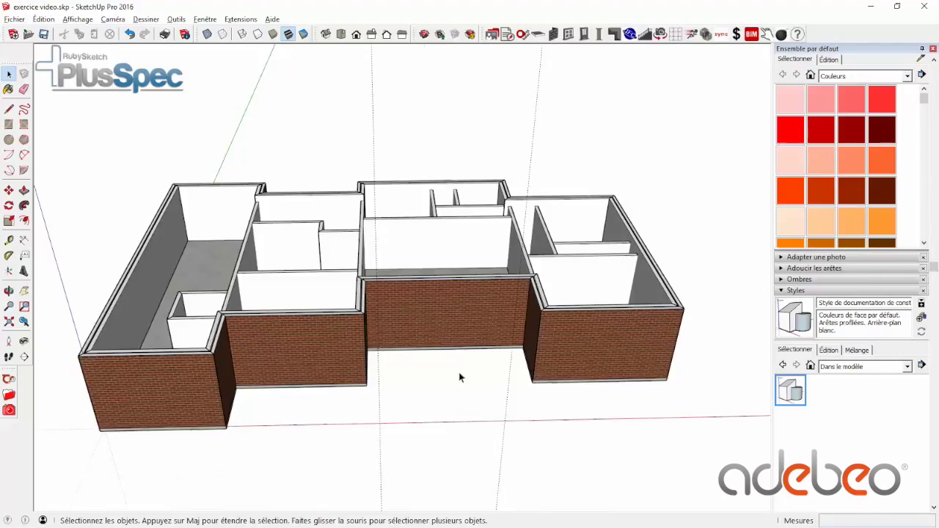
# Orbit to the house front and select the middle recessed front brick wall.
pyautogui.moveTo(459, 377); pyautogui.dragTo(362, 358, button='middle')
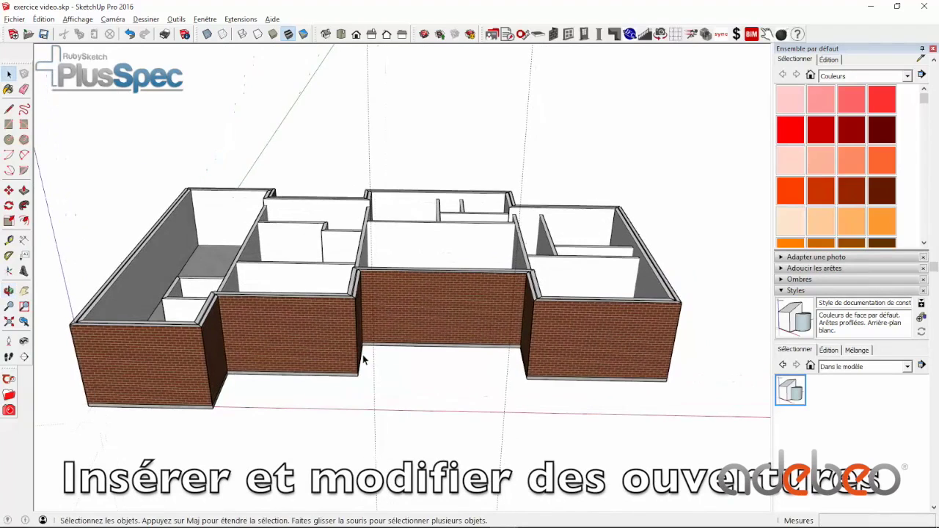
pyautogui.click(415, 309)
pyautogui.click(429, 364)
pyautogui.click(435, 305)
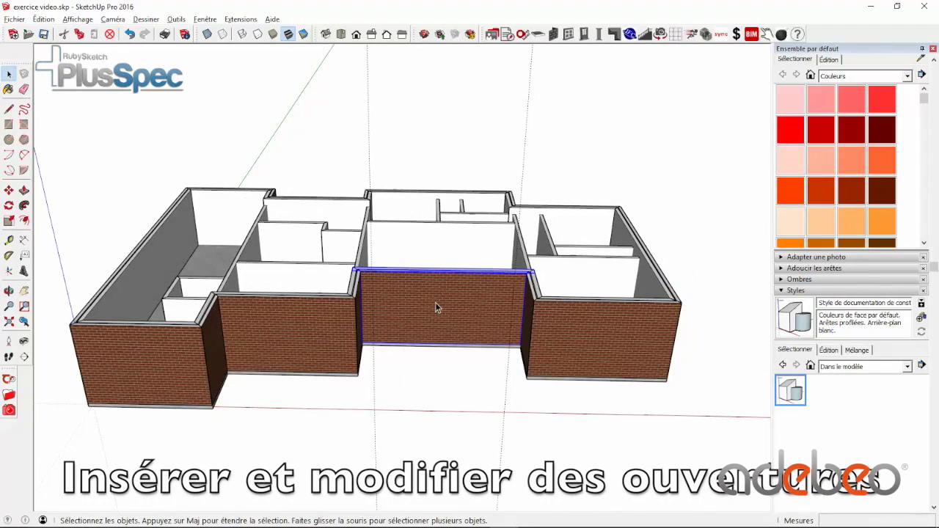
# Open the PlusSpec Windows and Doors toolbars and start the Door Tool with 210cm header height.
pyautogui.click(568, 34)
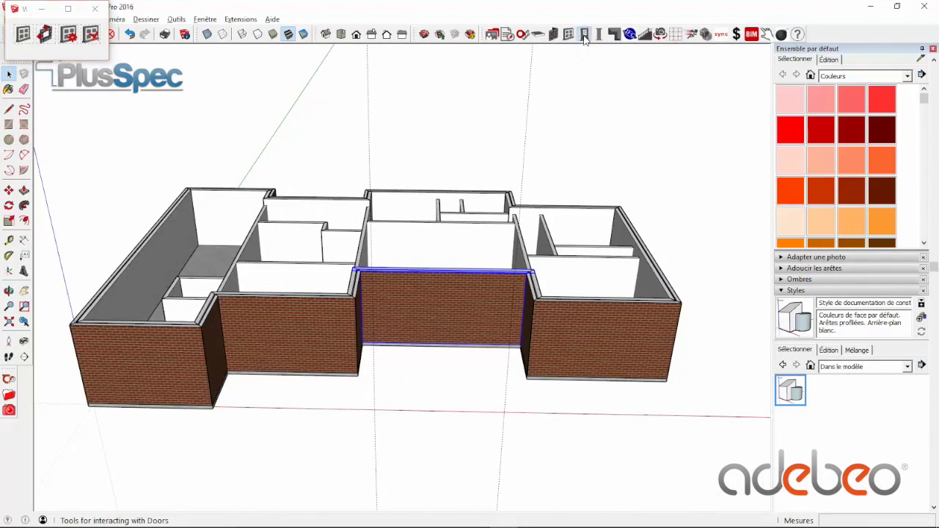
pyautogui.click(583, 34)
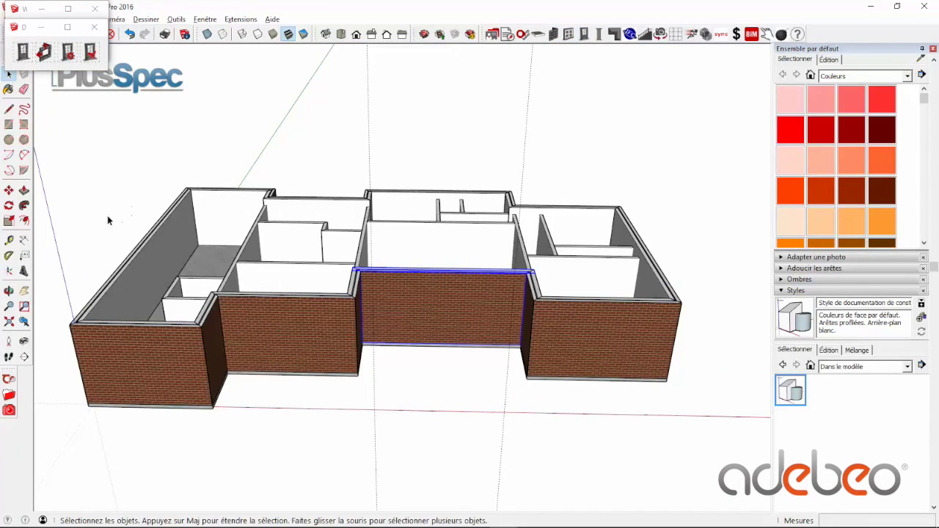
pyautogui.click(23, 53)
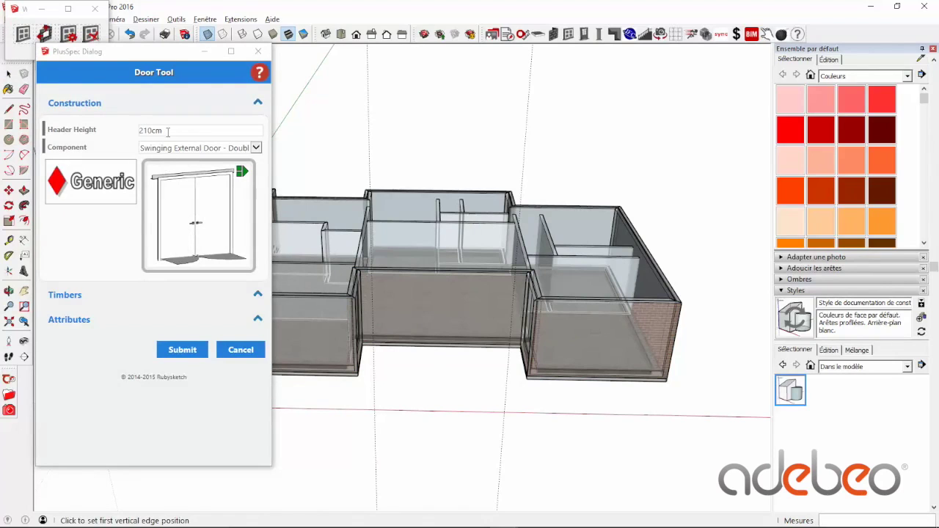
pyautogui.moveTo(167, 131); pyautogui.dragTo(143, 124)
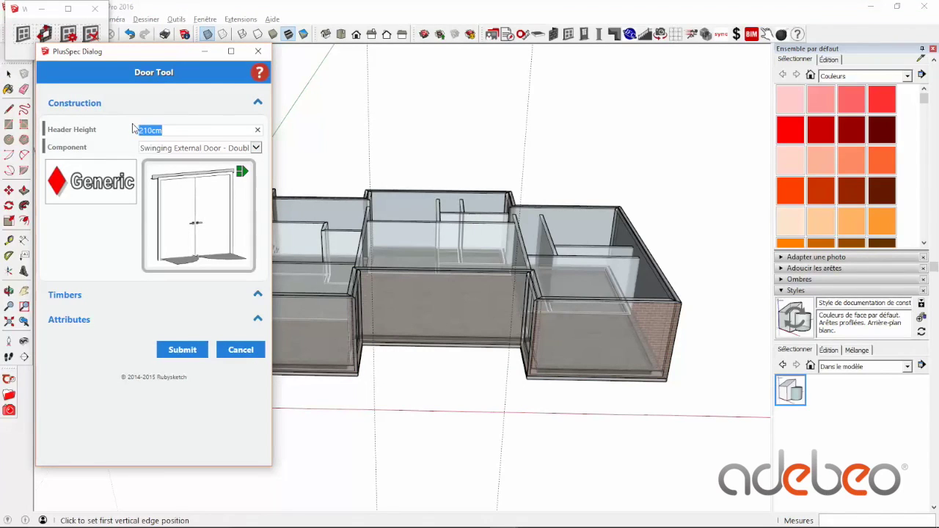
# Choose Sliding Door as the door component and submit the settings.
pyautogui.click(168, 150)
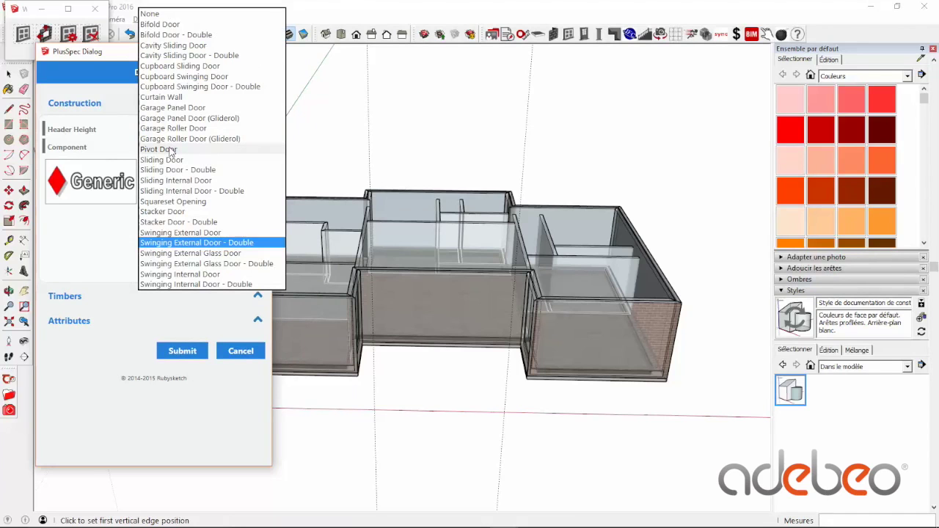
pyautogui.click(185, 79)
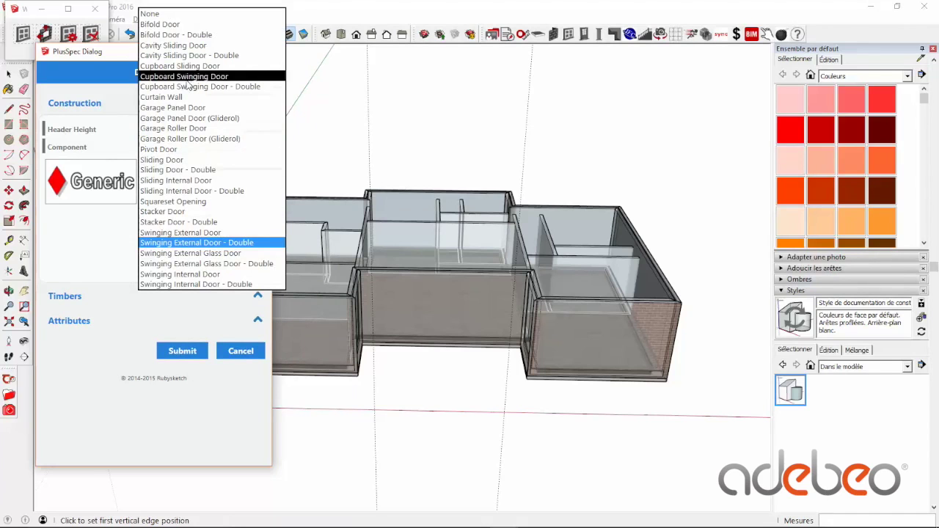
pyautogui.click(229, 150)
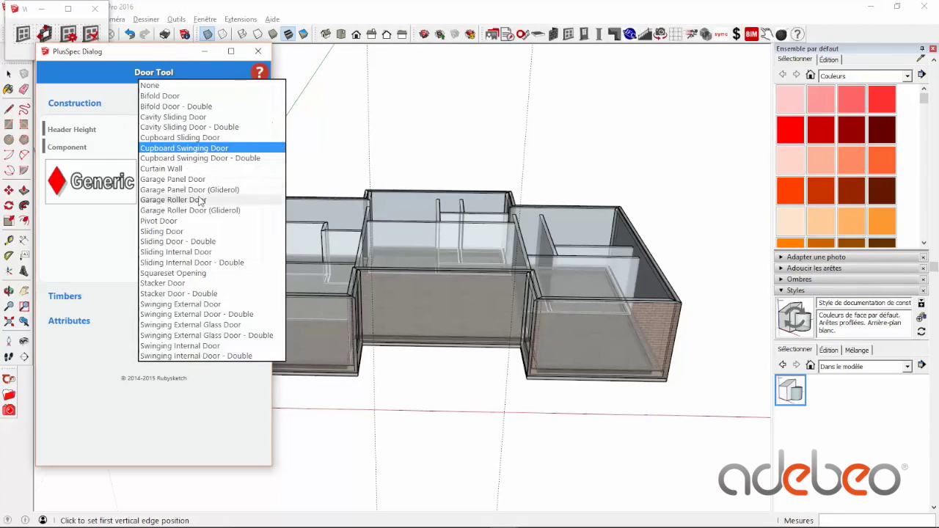
pyautogui.click(229, 203)
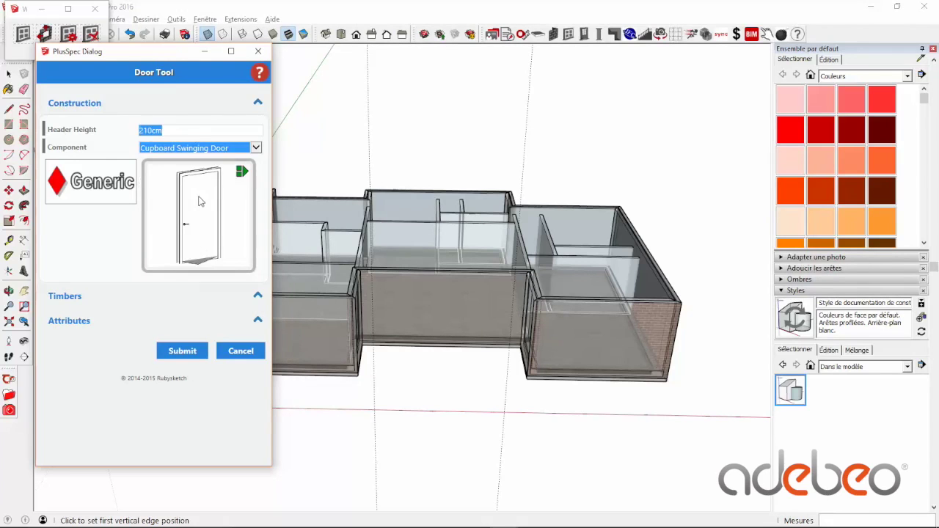
pyautogui.click(238, 148)
pyautogui.click(194, 274)
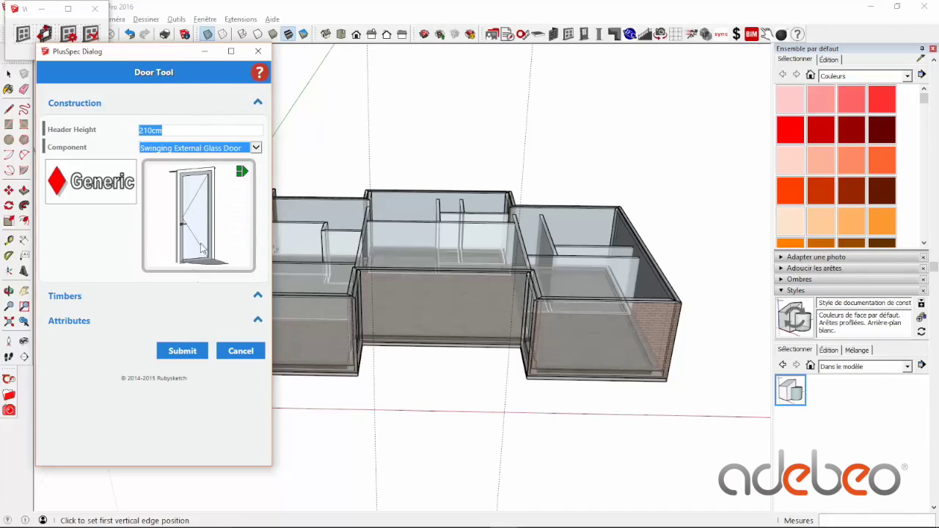
pyautogui.click(216, 147)
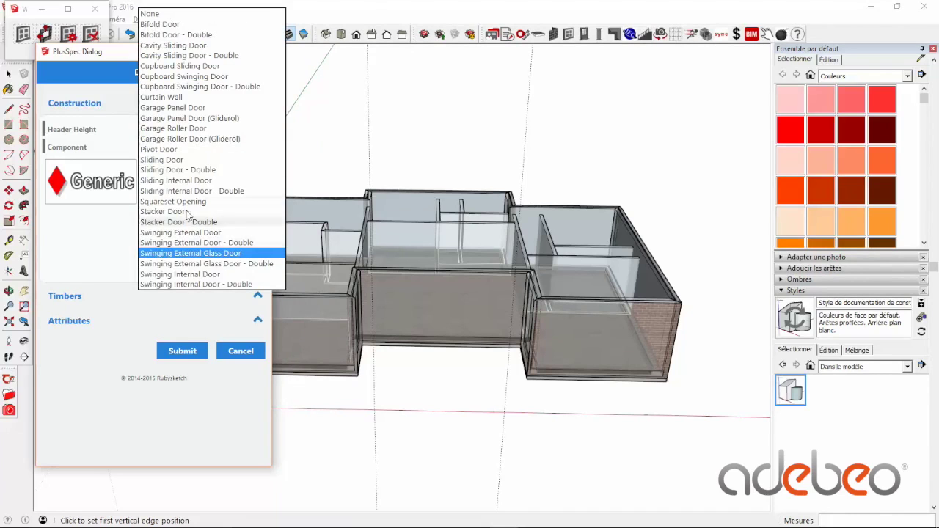
pyautogui.click(170, 163)
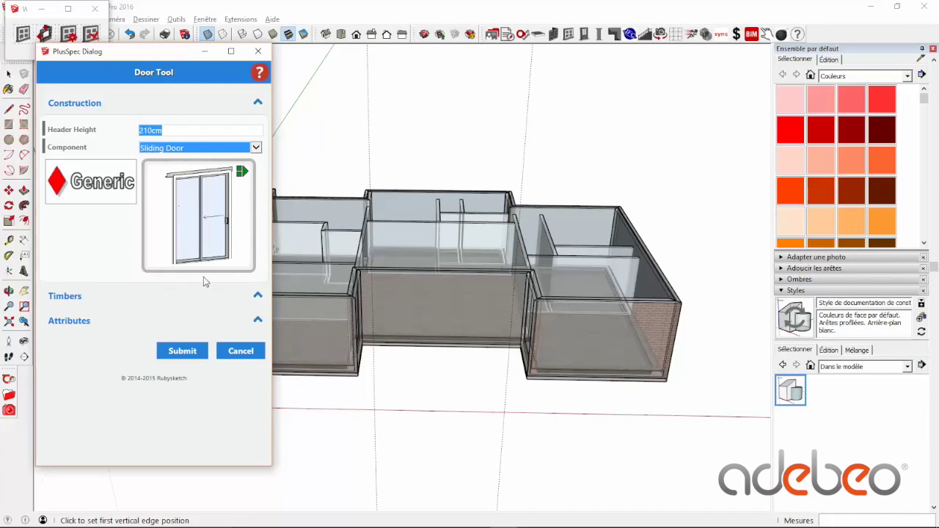
pyautogui.click(256, 321)
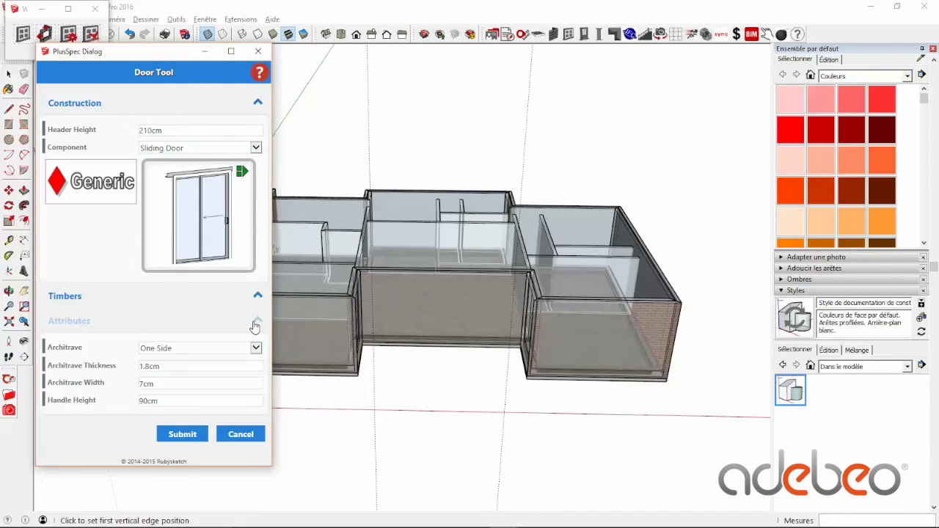
pyautogui.click(256, 321)
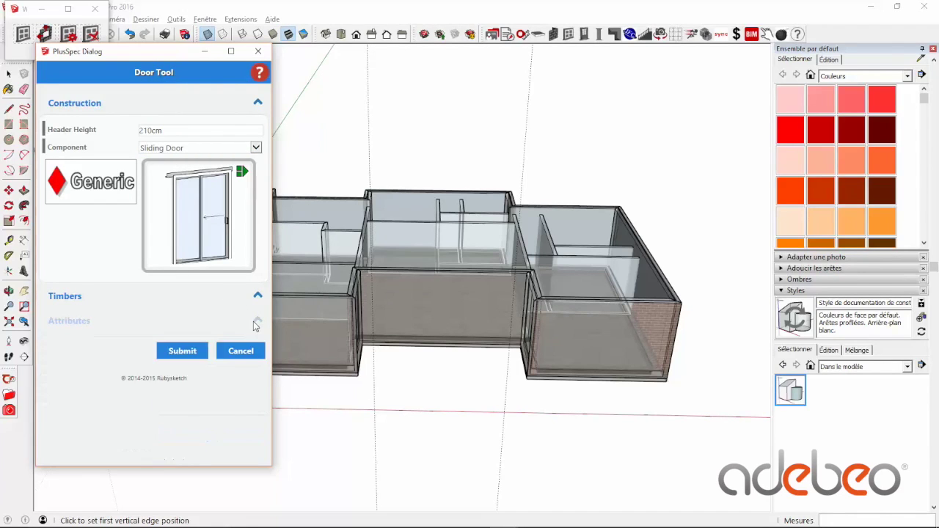
pyautogui.click(183, 352)
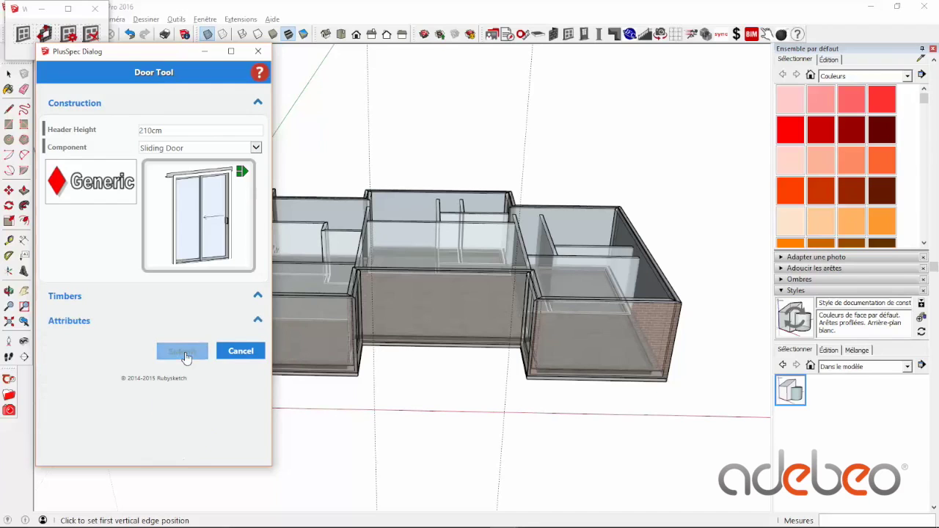
# Place two 200 cm sliding doors side by side in the recessed central front wall.
pyautogui.scroll(4, 411, 310)
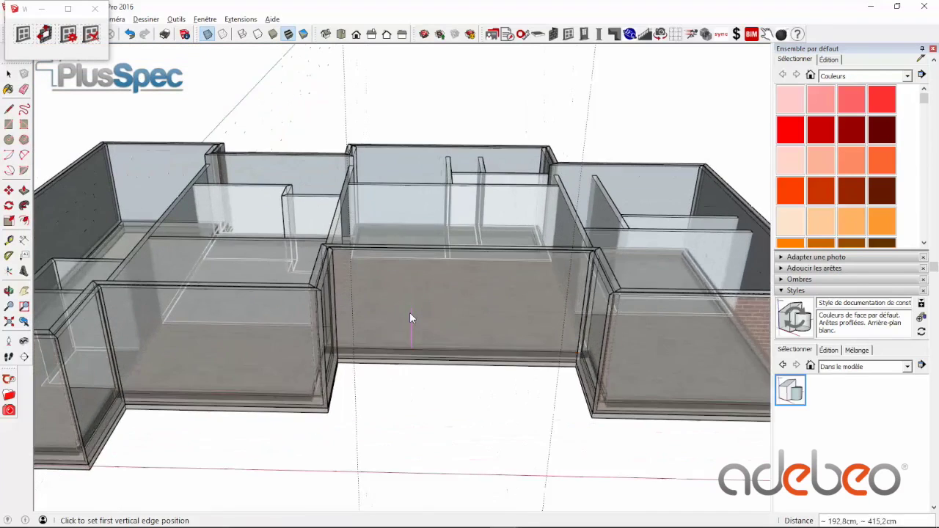
pyautogui.click(340, 361)
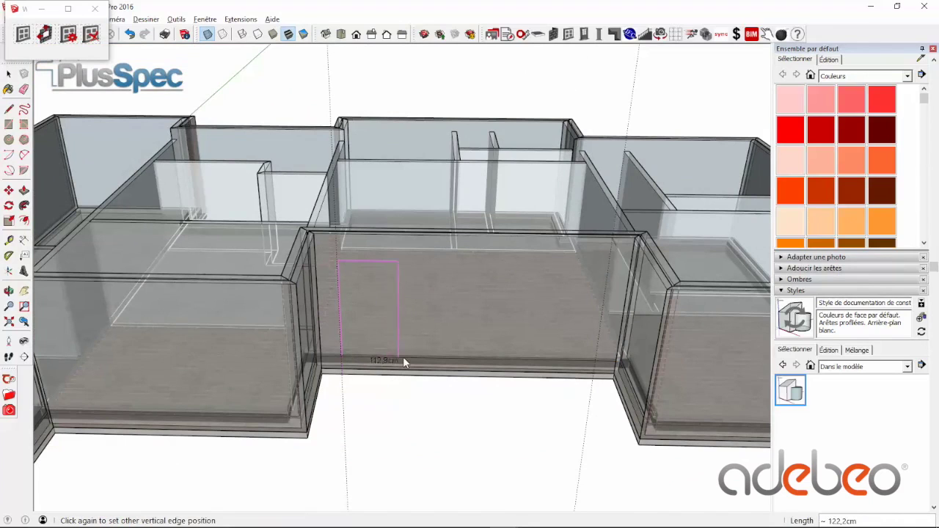
pyautogui.write('200')
pyautogui.press('Return')
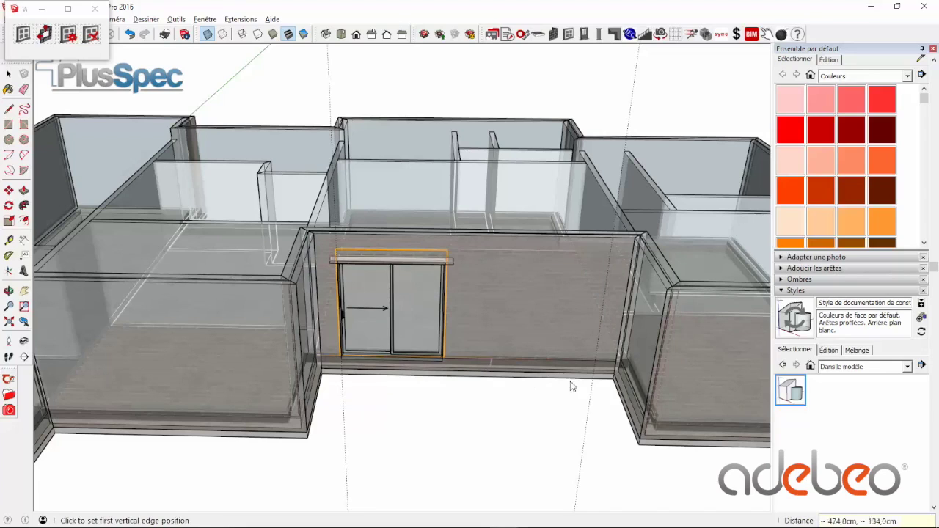
pyautogui.click(594, 376)
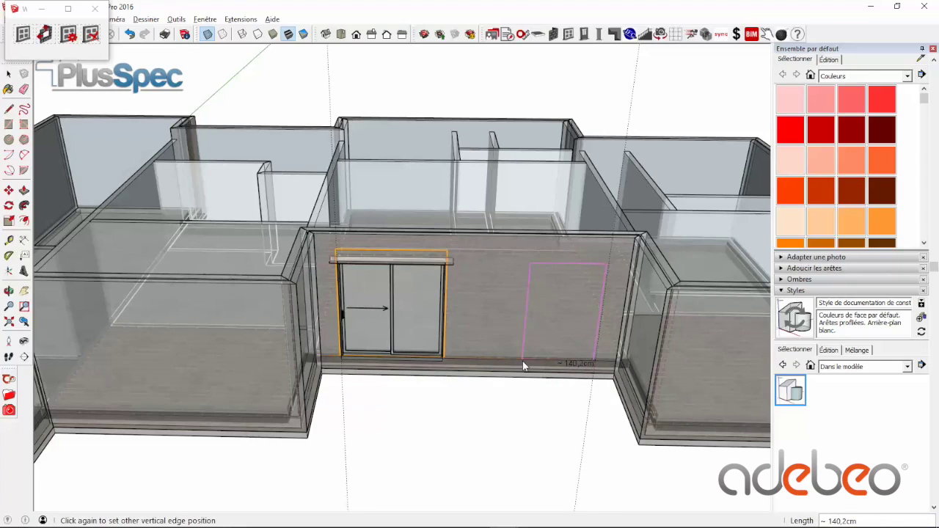
pyautogui.write('200')
pyautogui.press('Return')
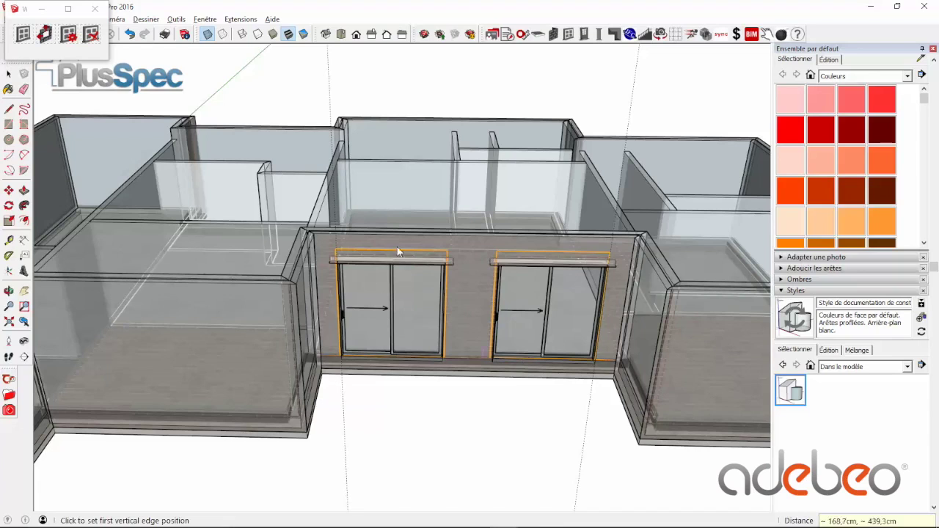
pyautogui.moveTo(397, 247); pyautogui.dragTo(359, 193, button='middle')
pyautogui.click(9, 74)
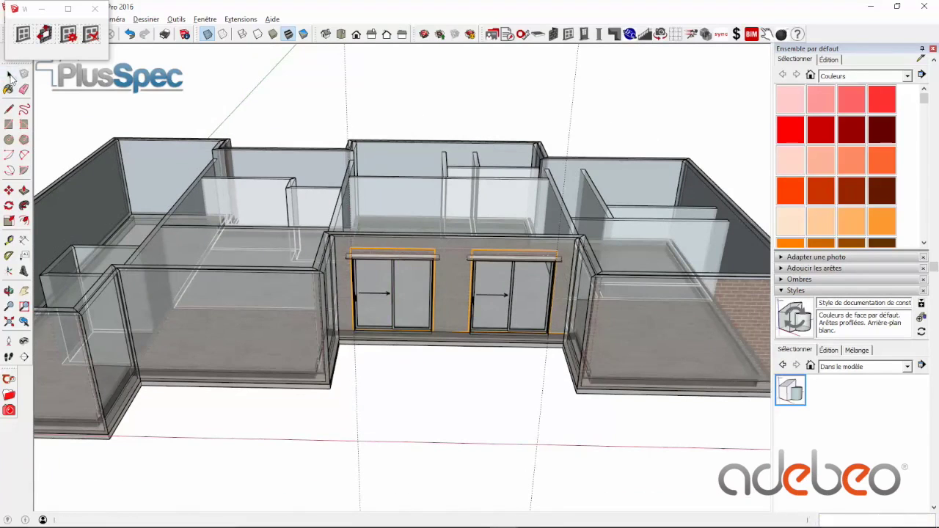
# Insert an 85 cm Pivot Door into the left front brick wall.
pyautogui.click(233, 290)
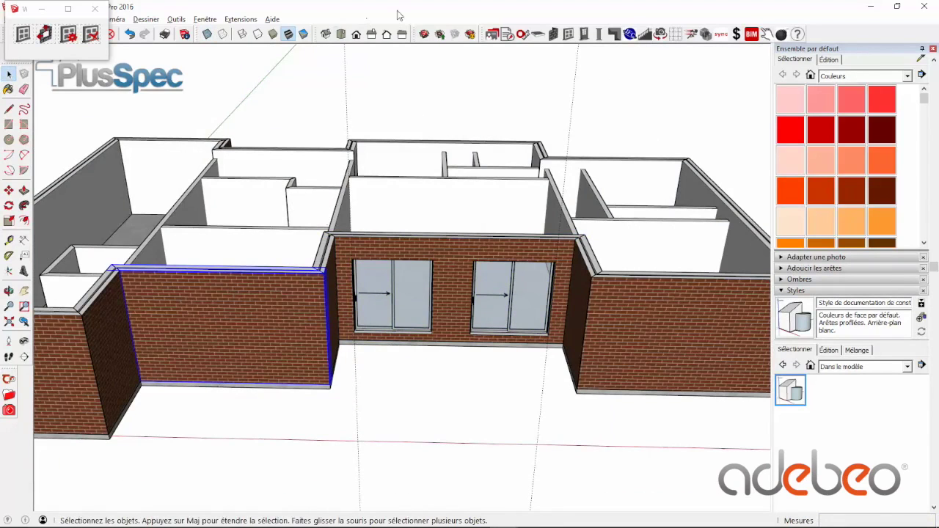
pyautogui.click(583, 34)
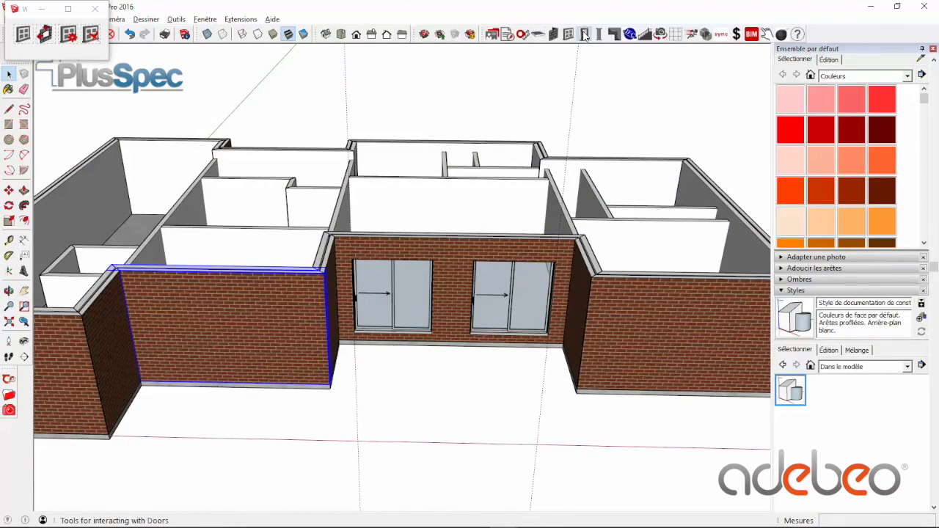
pyautogui.click(28, 57)
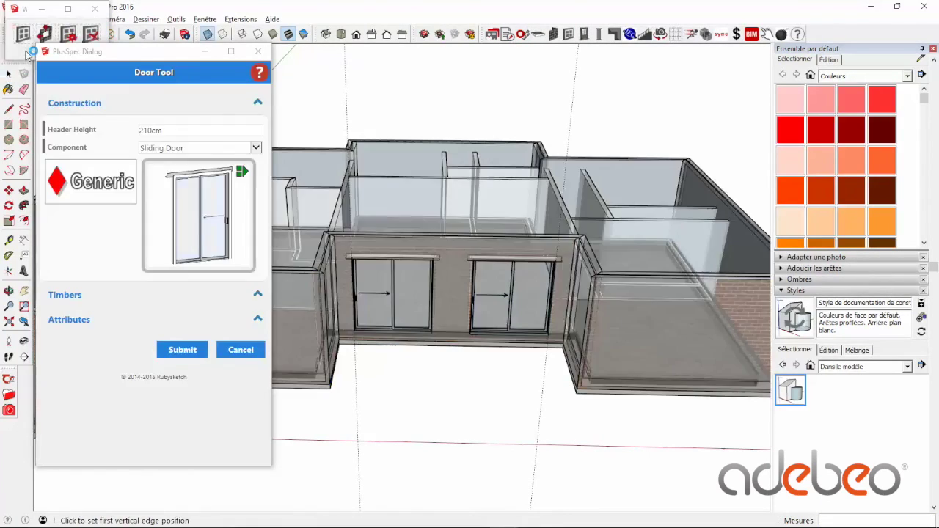
pyautogui.click(186, 150)
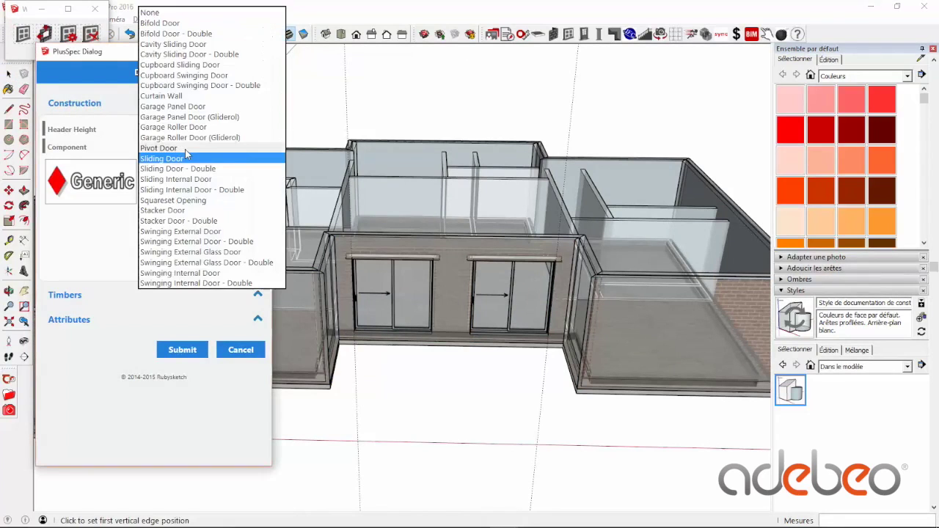
pyautogui.click(185, 149)
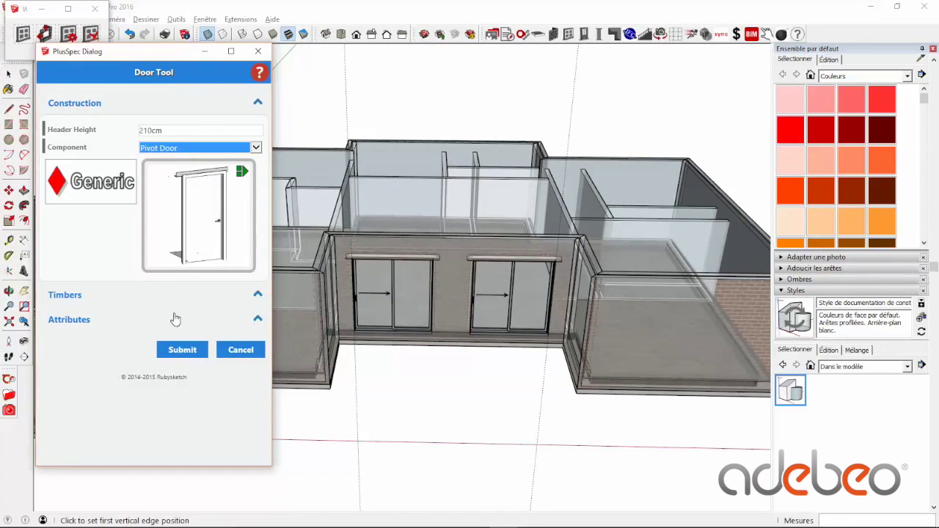
pyautogui.click(173, 350)
pyautogui.scroll(1, 260, 381)
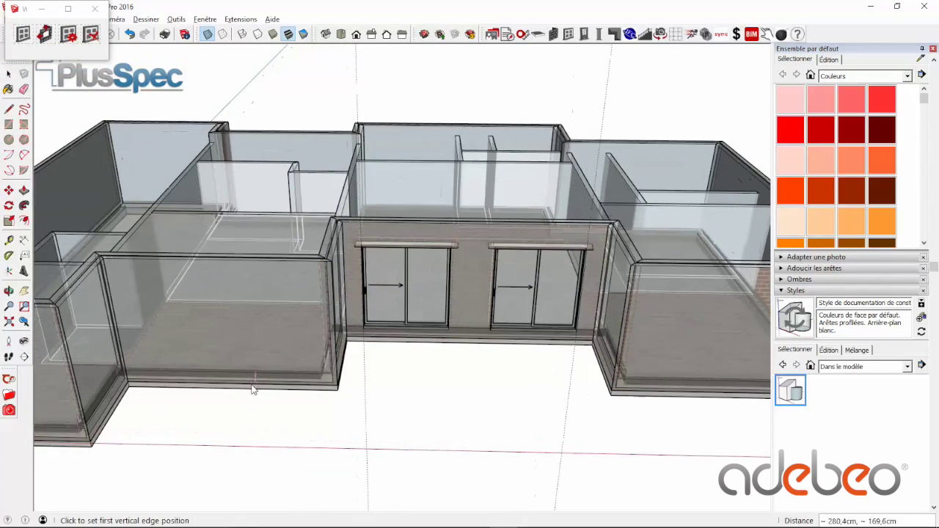
pyautogui.click(253, 382)
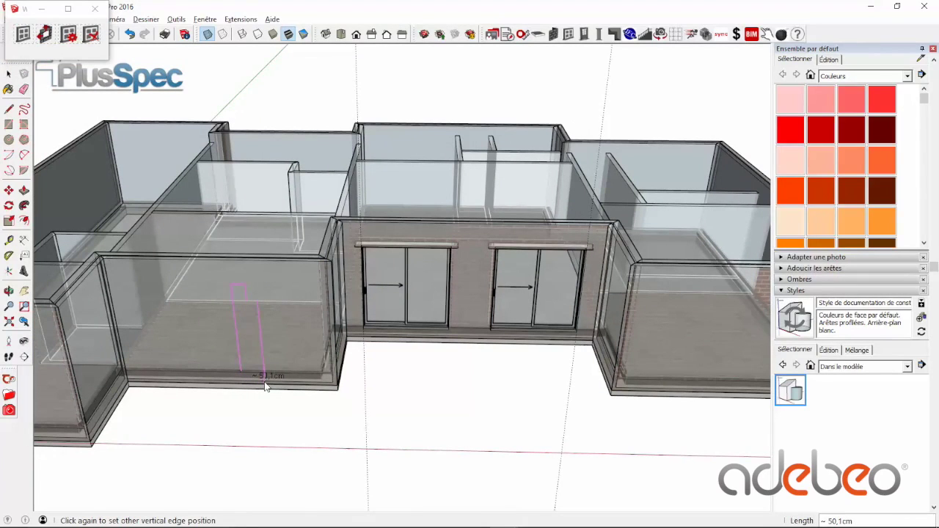
pyautogui.write('85')
pyautogui.press('Return')
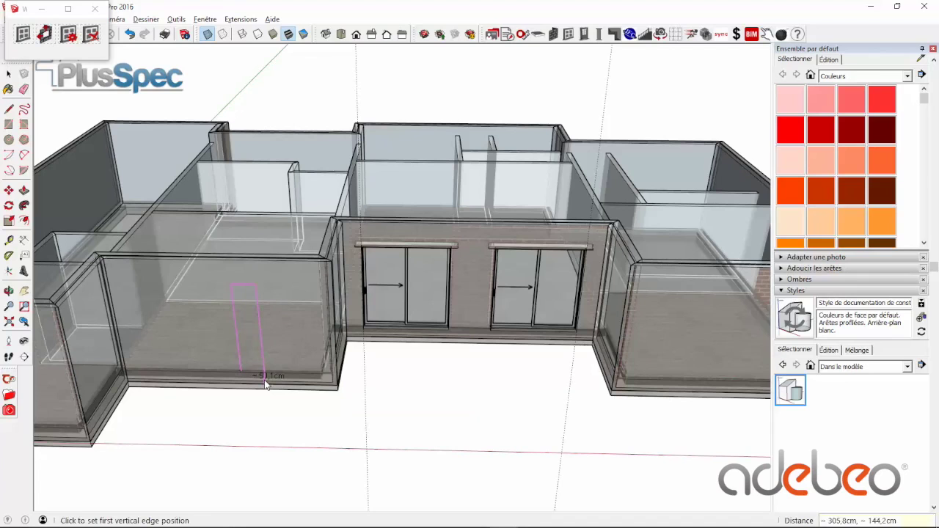
pyautogui.scroll(-5, 270, 384)
pyautogui.press('space')
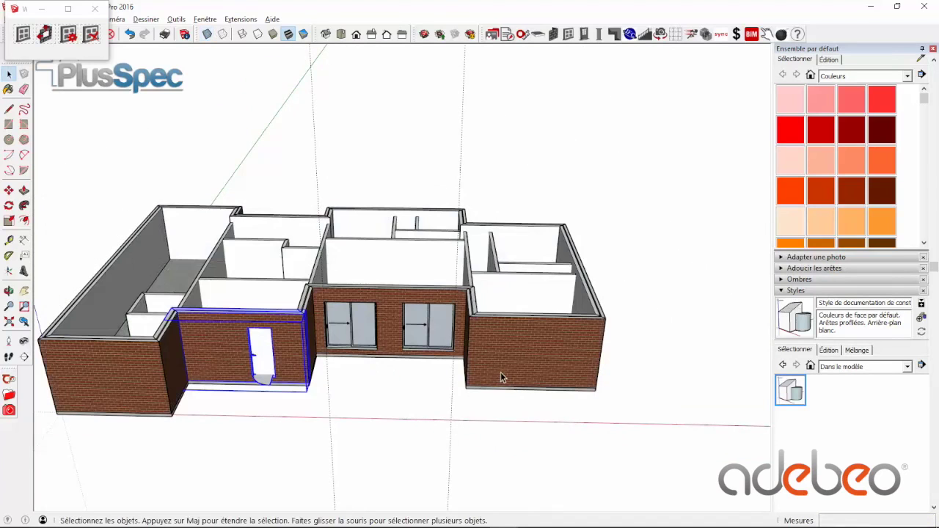
# Insert a matching 85 cm pivot door into the right front brick wall.
pyautogui.click(502, 377)
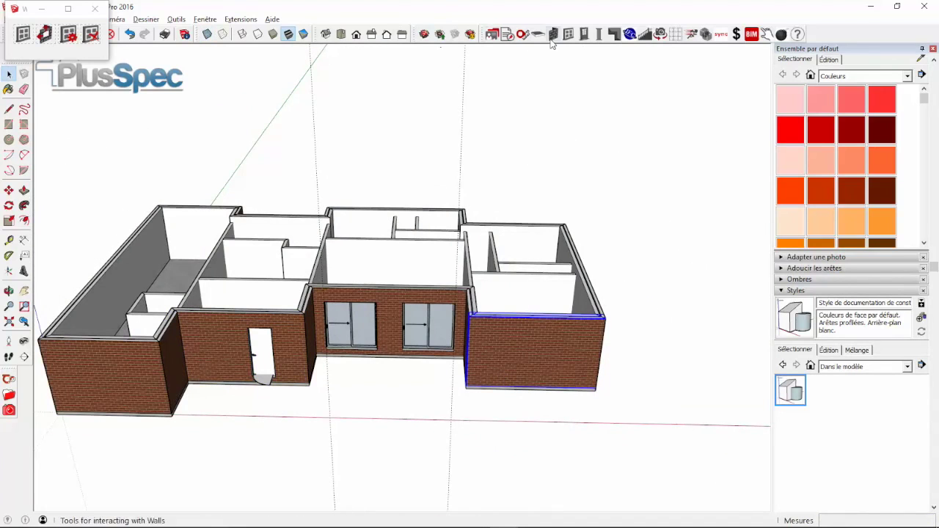
pyautogui.click(584, 34)
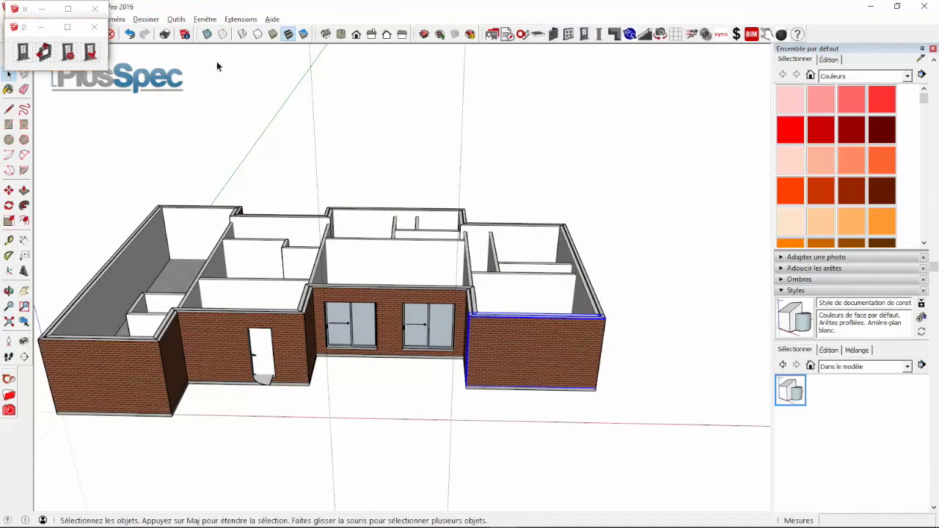
pyautogui.click(24, 53)
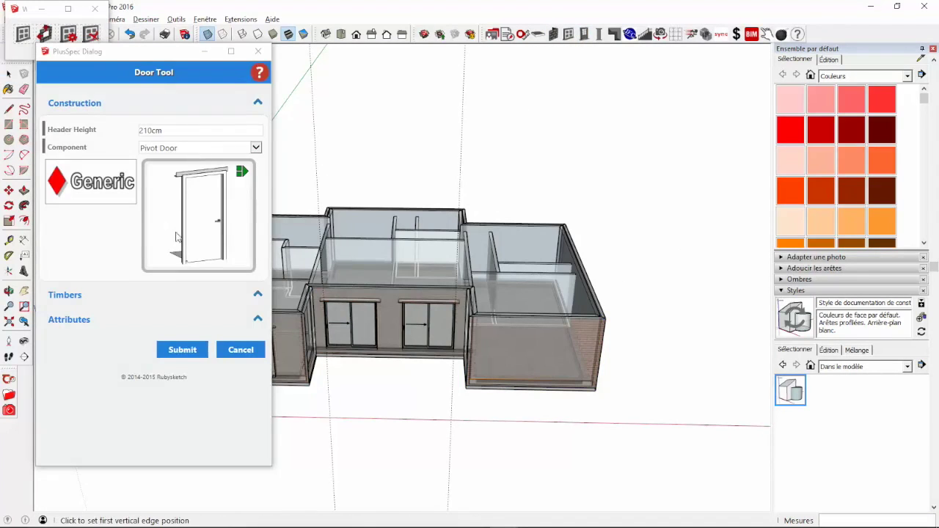
pyautogui.click(182, 349)
pyautogui.click(497, 382)
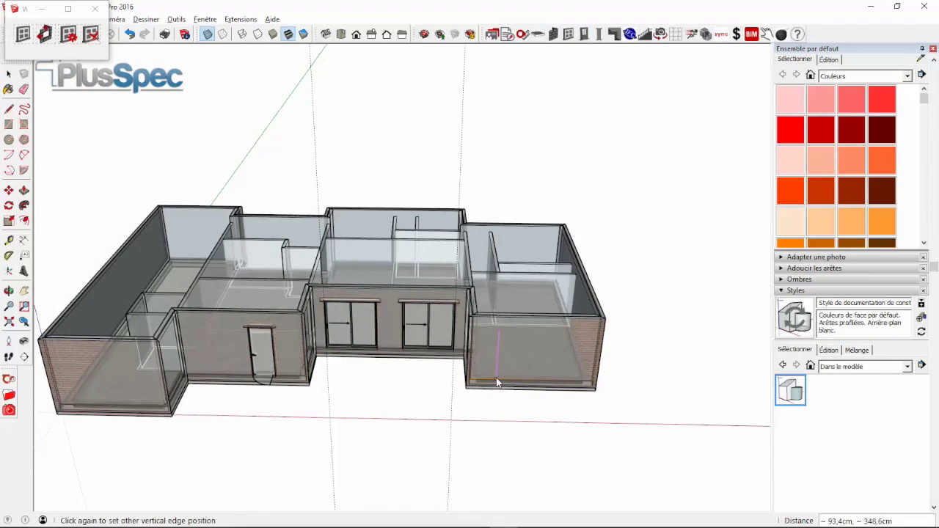
pyautogui.write('85')
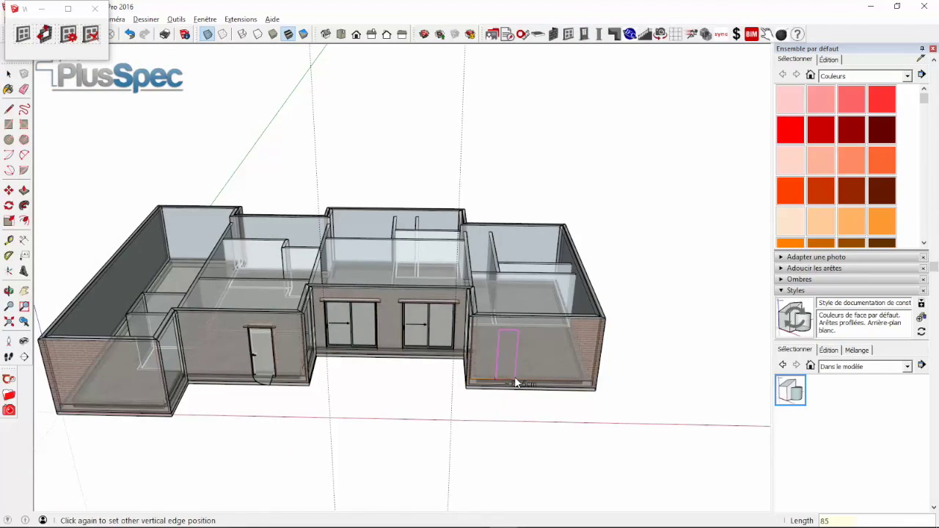
pyautogui.press('Return')
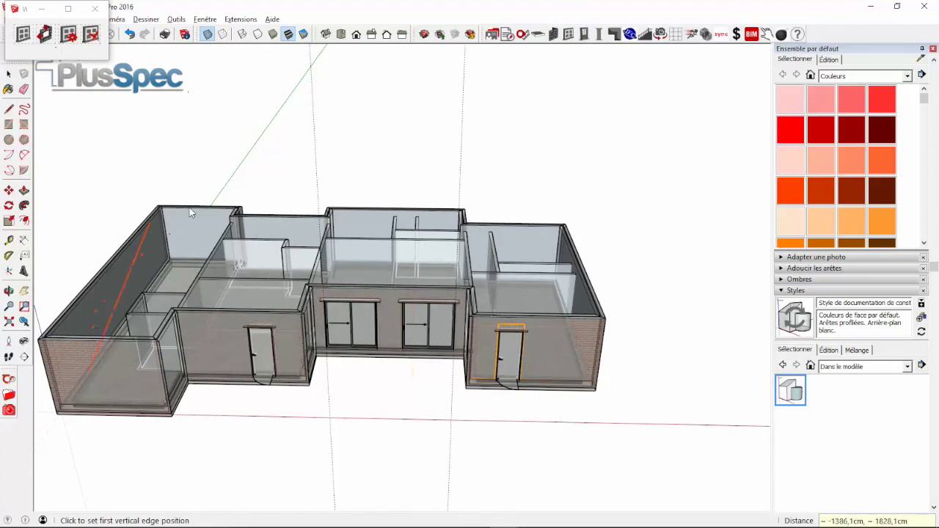
pyautogui.click(9, 74)
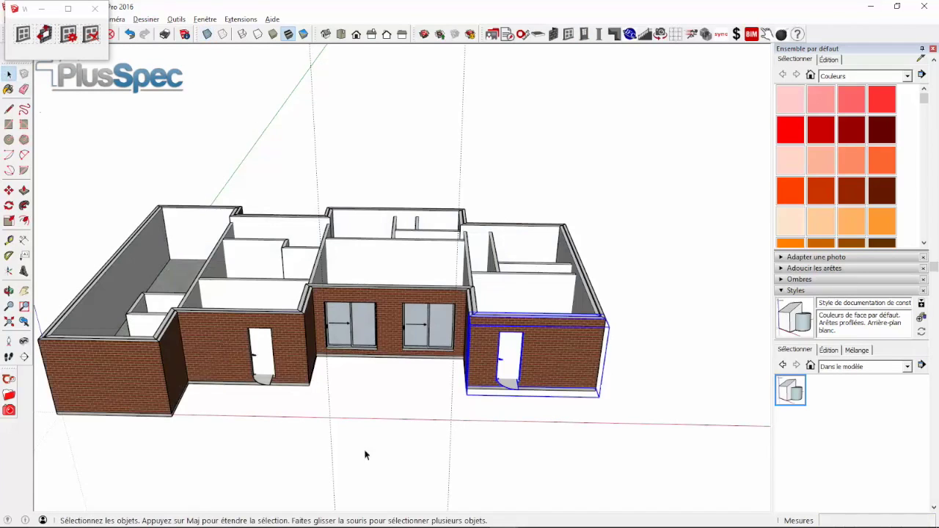
pyautogui.scroll(1, 374, 375)
pyautogui.scroll(2, 402, 371)
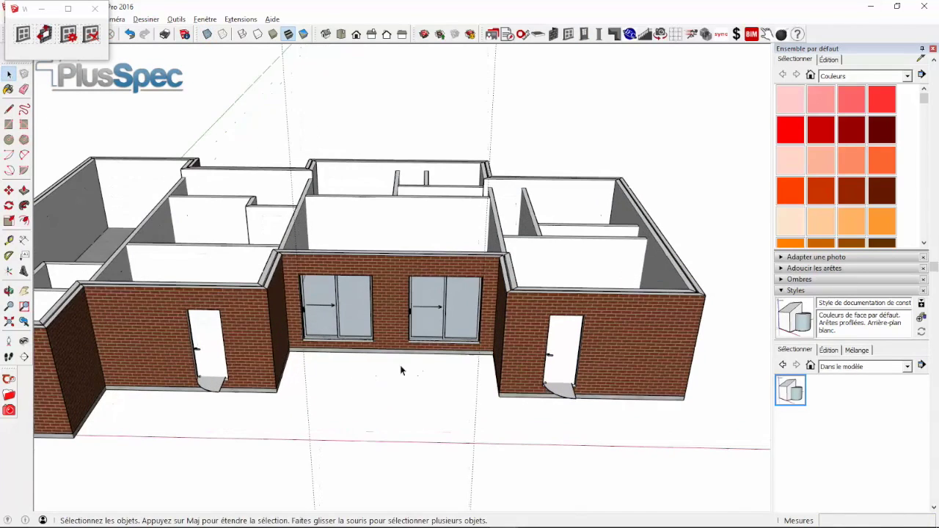
pyautogui.rightClick(337, 293)
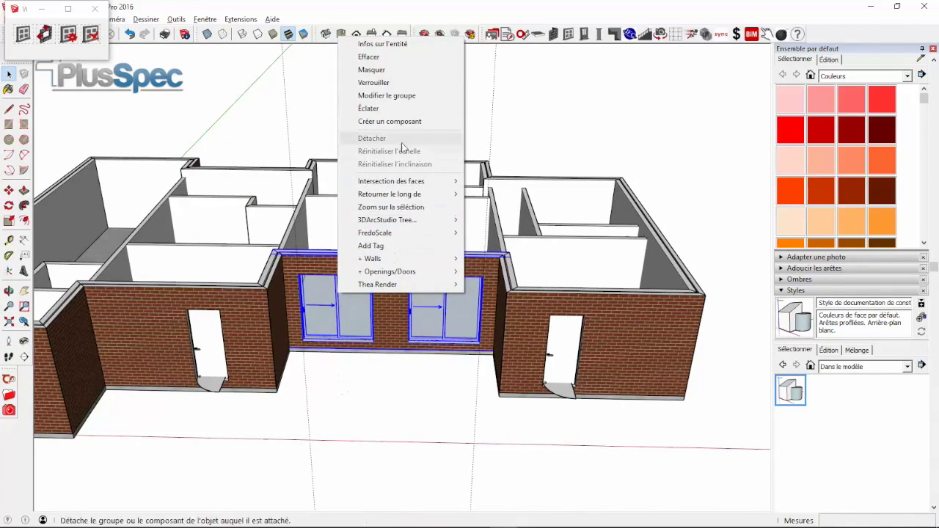
pyautogui.moveTo(422, 273)
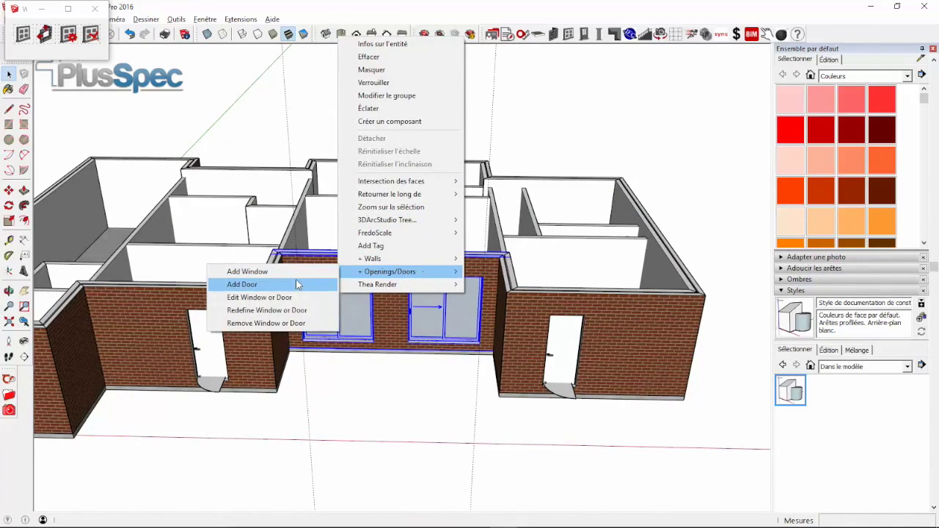
pyautogui.click(287, 299)
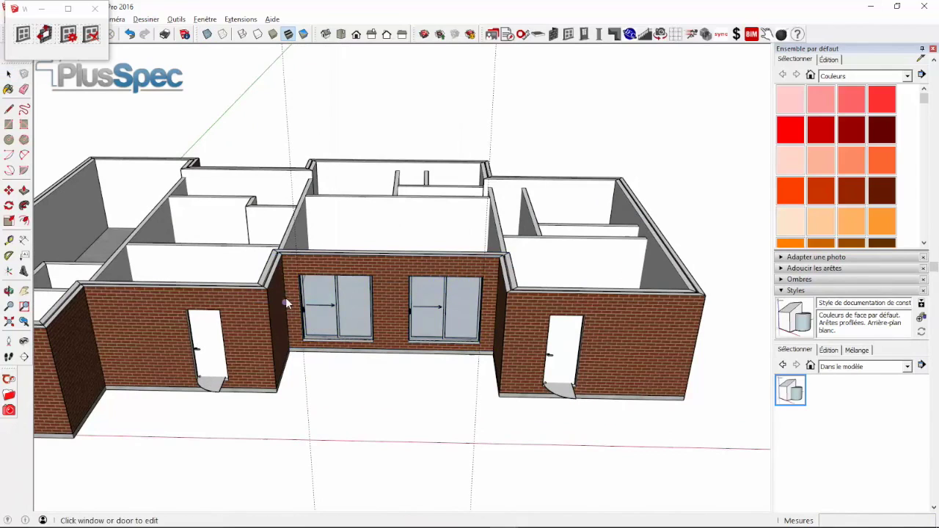
pyautogui.click(335, 297)
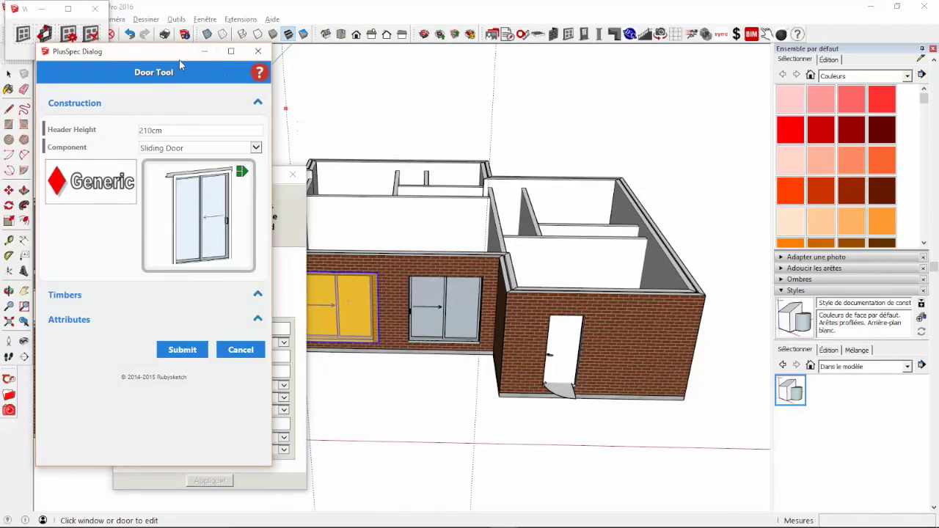
pyautogui.moveTo(187, 53); pyautogui.dragTo(516, 86)
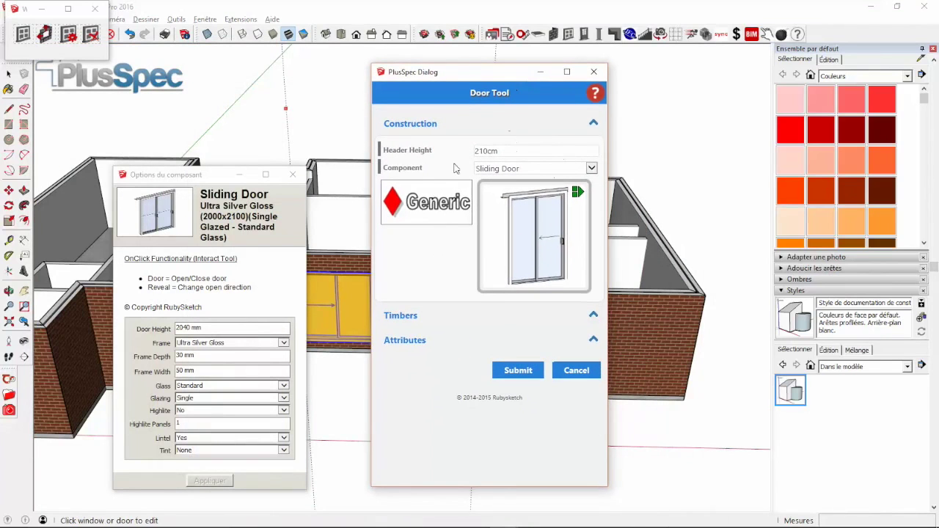
pyautogui.moveTo(173, 180); pyautogui.dragTo(201, 119)
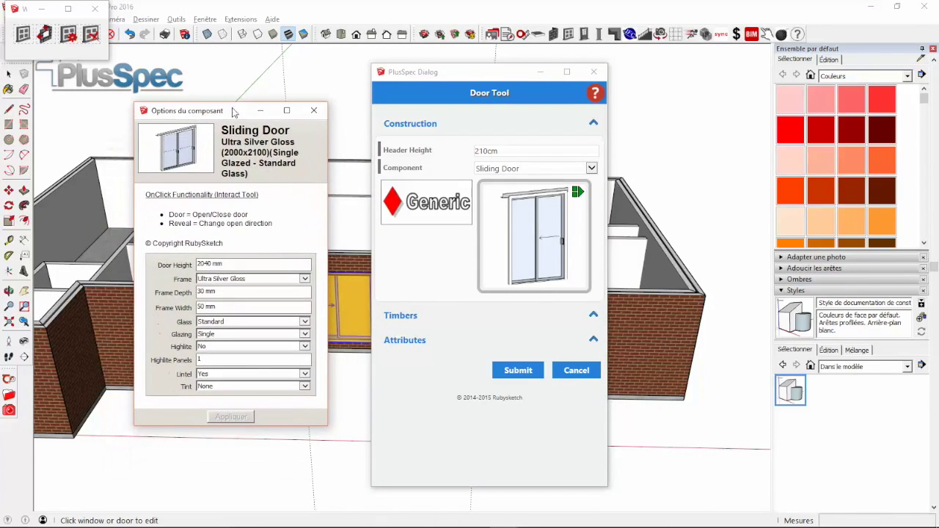
pyautogui.click(319, 114)
pyautogui.click(594, 72)
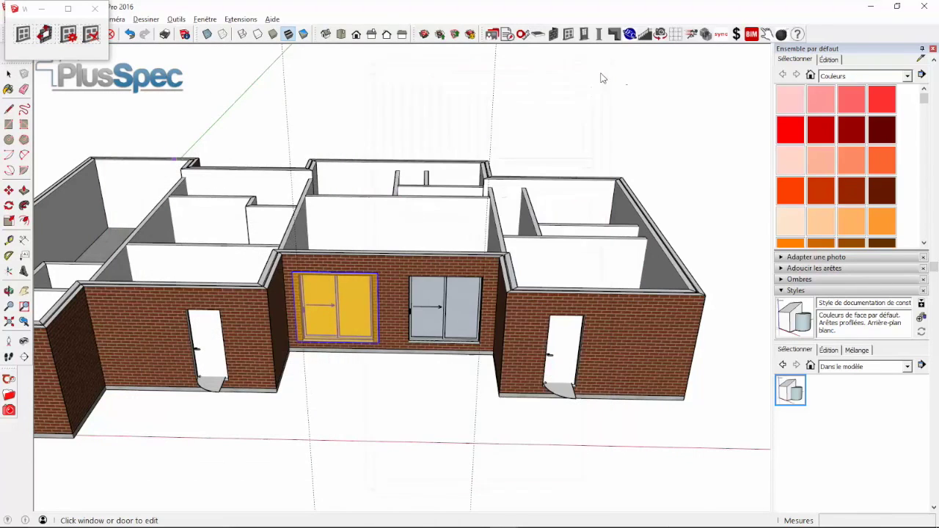
pyautogui.click(94, 9)
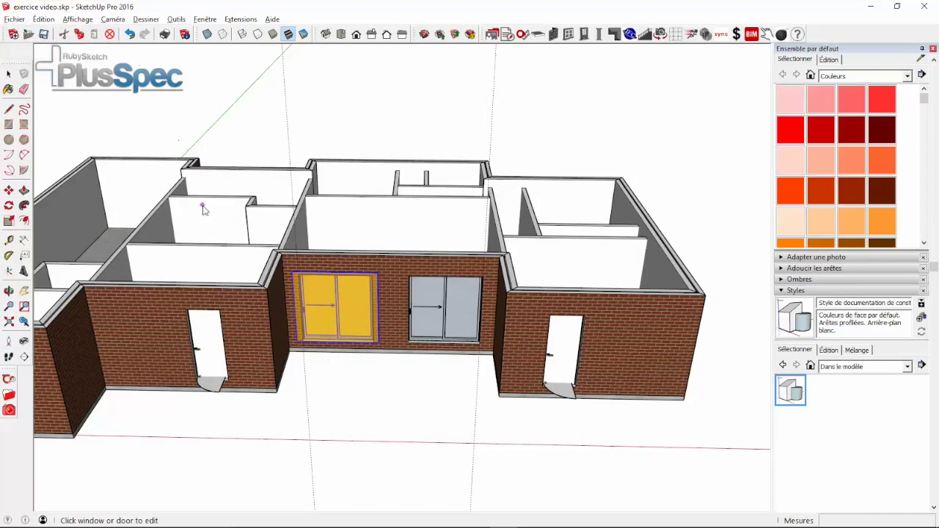
# Open the left pivot door's component options with the PlusSpec door edit tool.
pyautogui.click(584, 34)
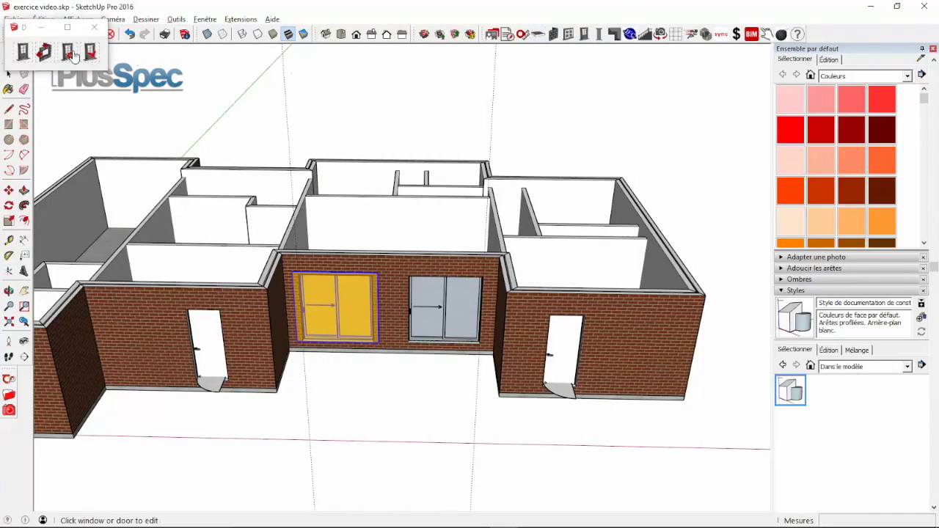
pyautogui.click(74, 55)
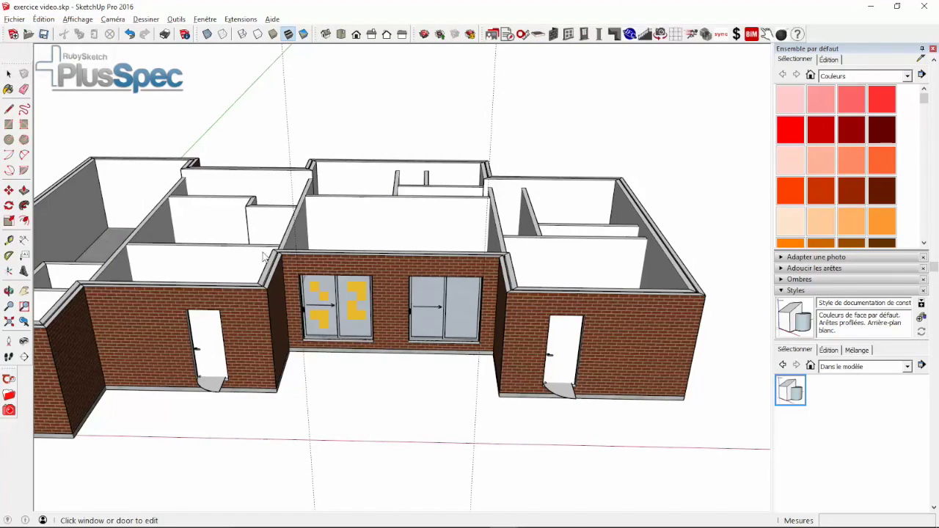
pyautogui.click(201, 351)
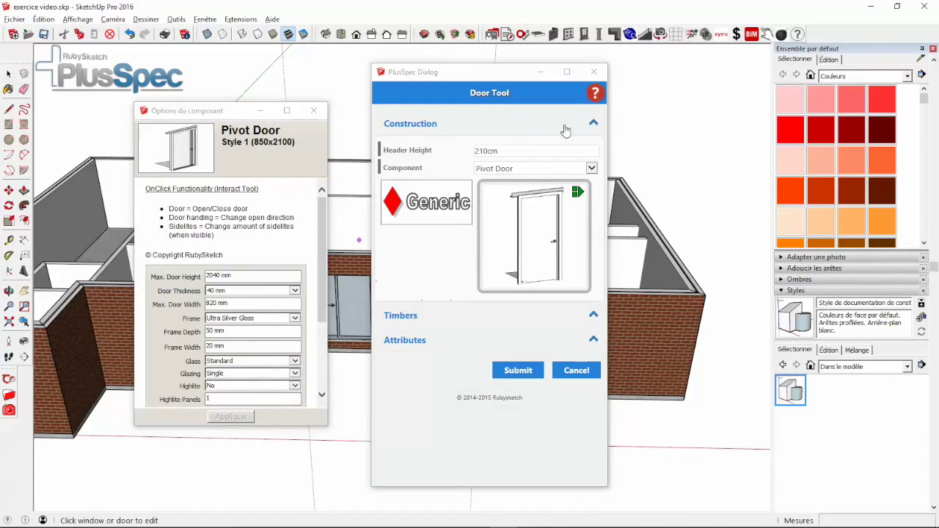
pyautogui.click(594, 71)
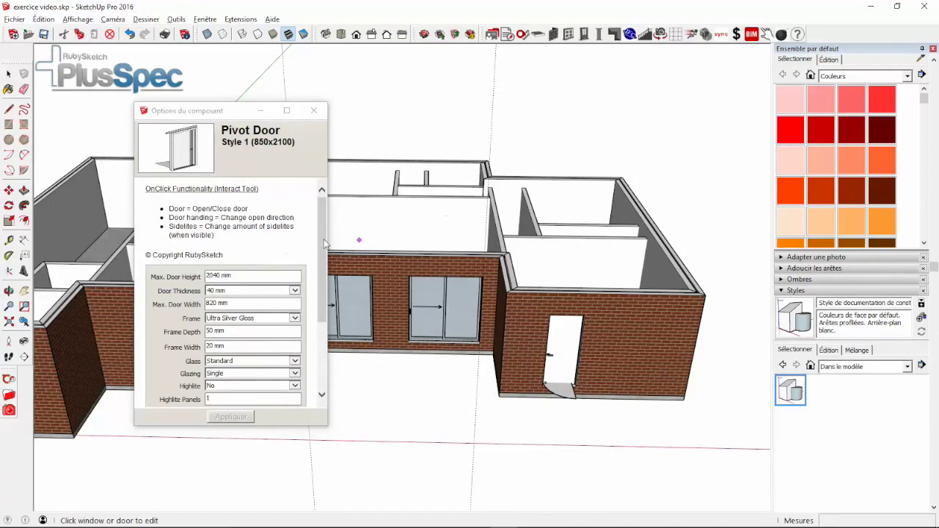
pyautogui.moveTo(325, 243); pyautogui.dragTo(300, 321)
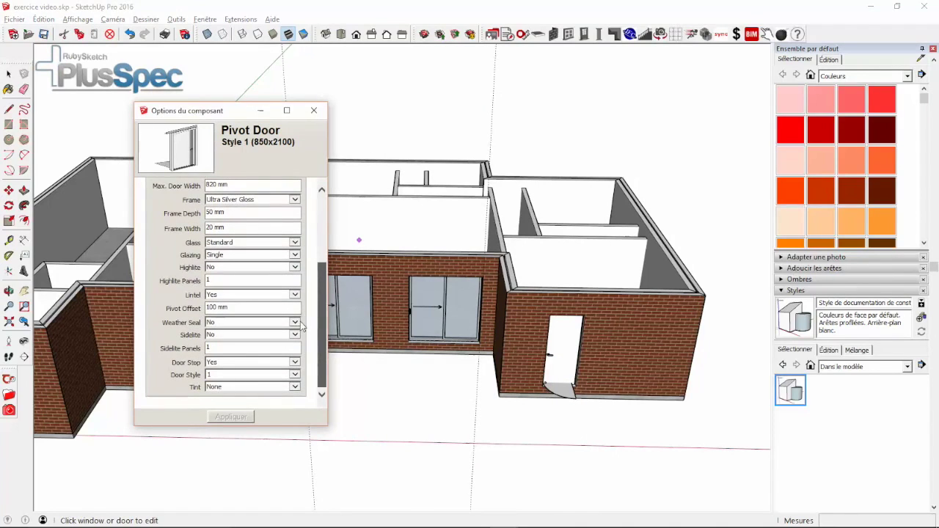
pyautogui.scroll(2, 312, 265)
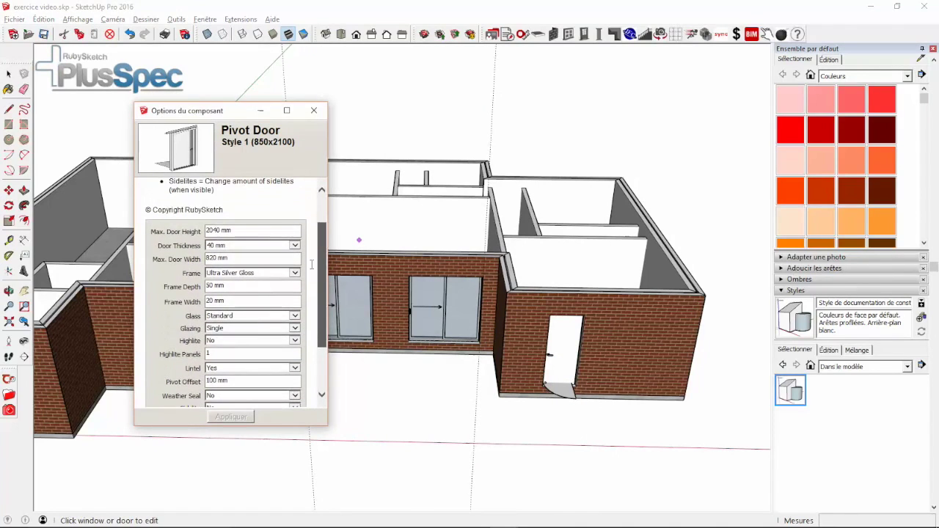
pyautogui.moveTo(234, 231); pyautogui.dragTo(205, 223)
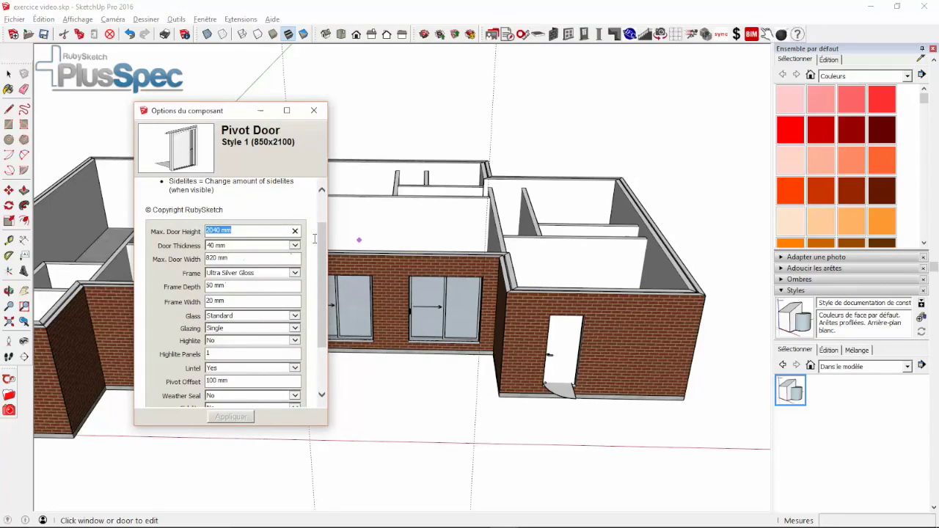
# Set door thickness to 35 mm, keep Ultra Silver Gloss frame, choose Sunergy glass, and apply.
pyautogui.click(295, 246)
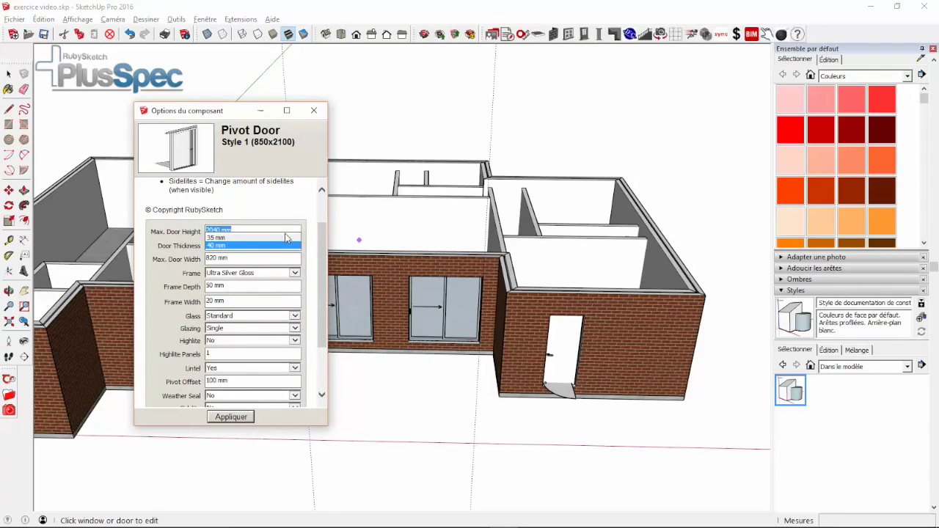
pyautogui.click(276, 237)
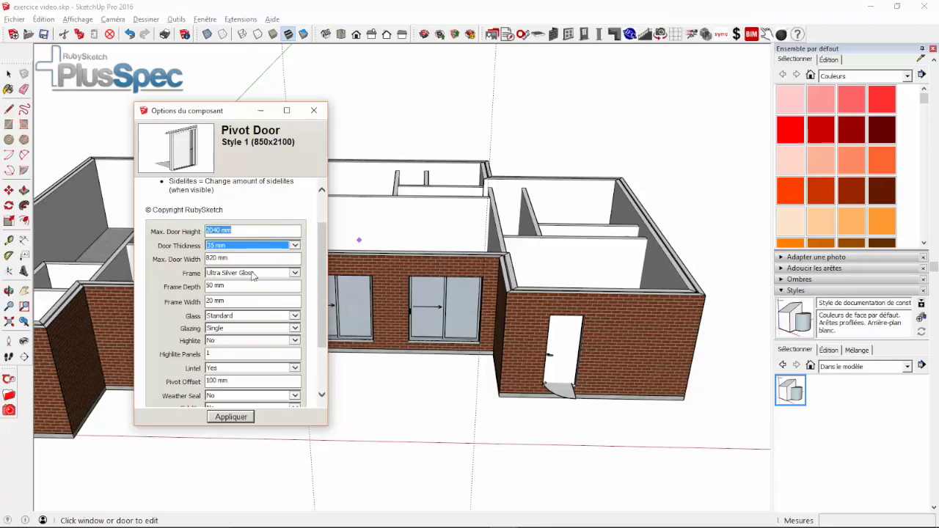
pyautogui.click(289, 274)
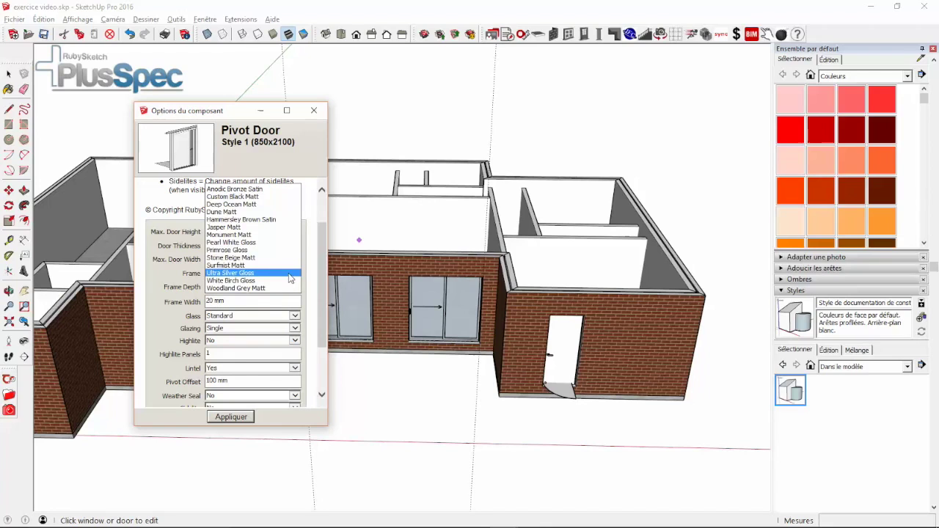
pyautogui.click(289, 274)
pyautogui.scroll(-1, 251, 300)
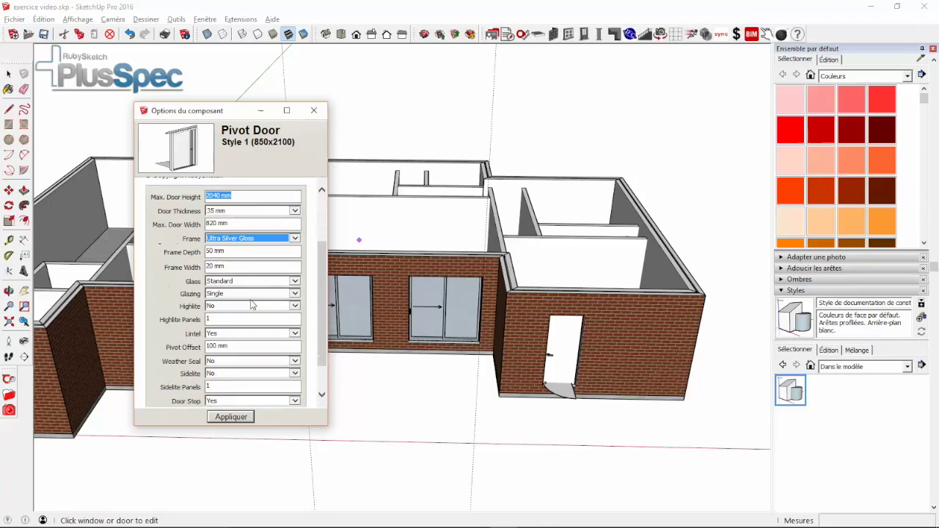
pyautogui.click(252, 282)
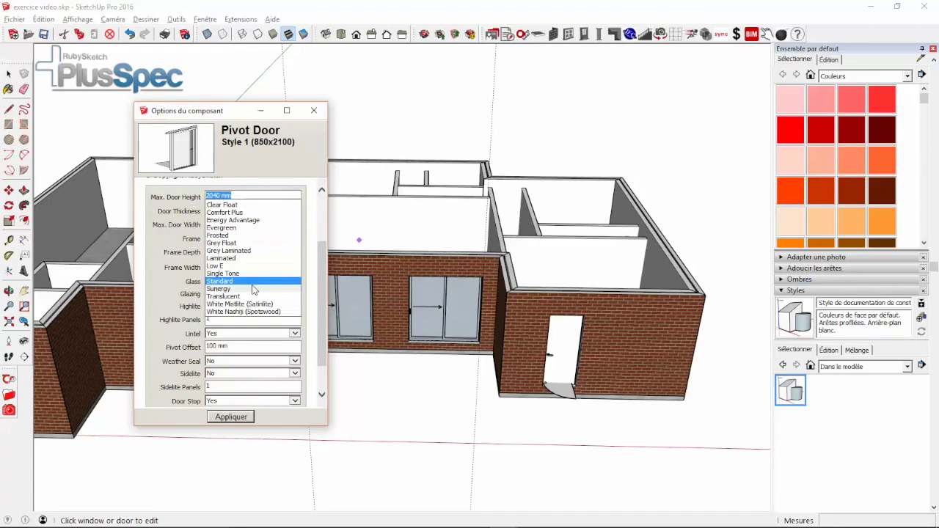
pyautogui.click(252, 290)
pyautogui.scroll(-1, 249, 294)
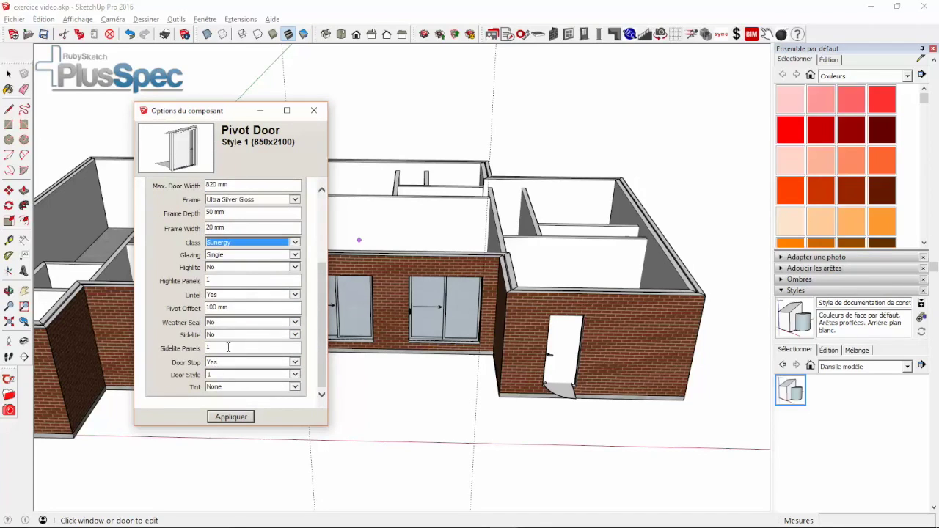
pyautogui.click(232, 417)
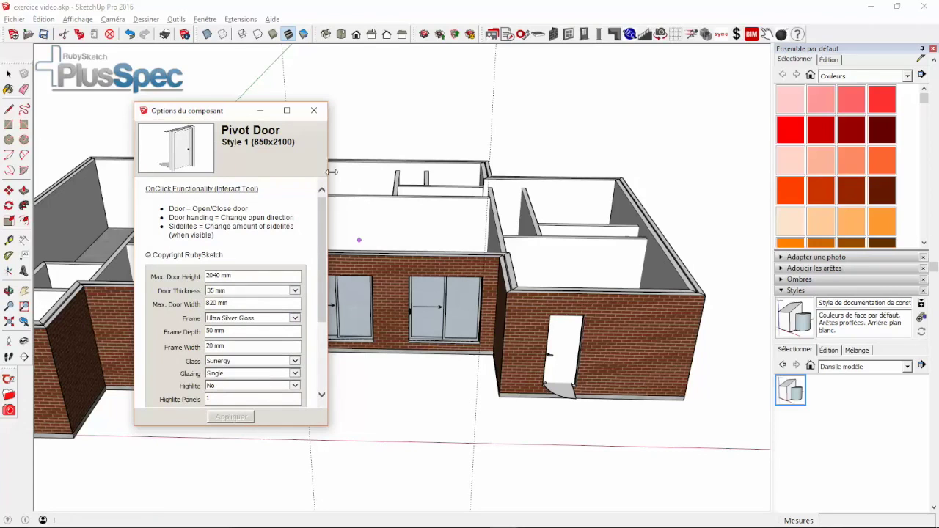
pyautogui.click(313, 110)
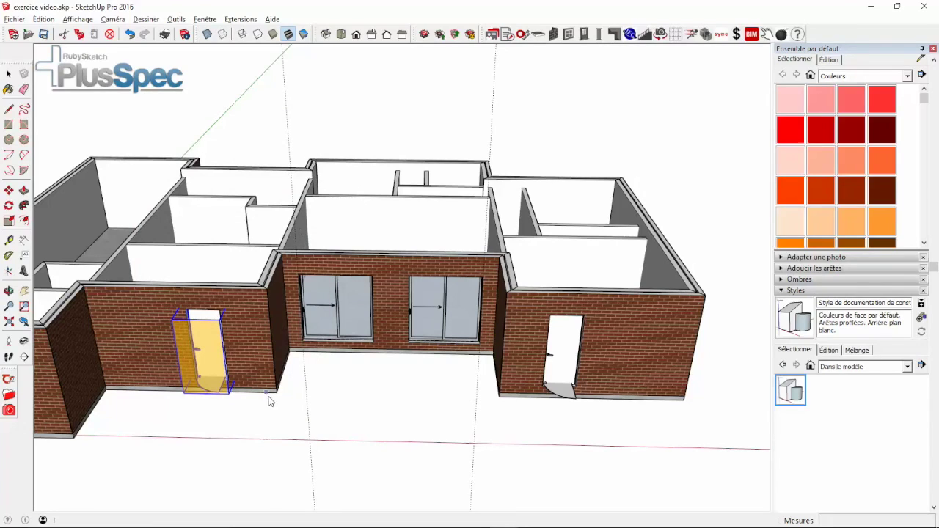
# With Interact with Components, test the left window pane and swing both pivot doors closed.
pyautogui.click(213, 424)
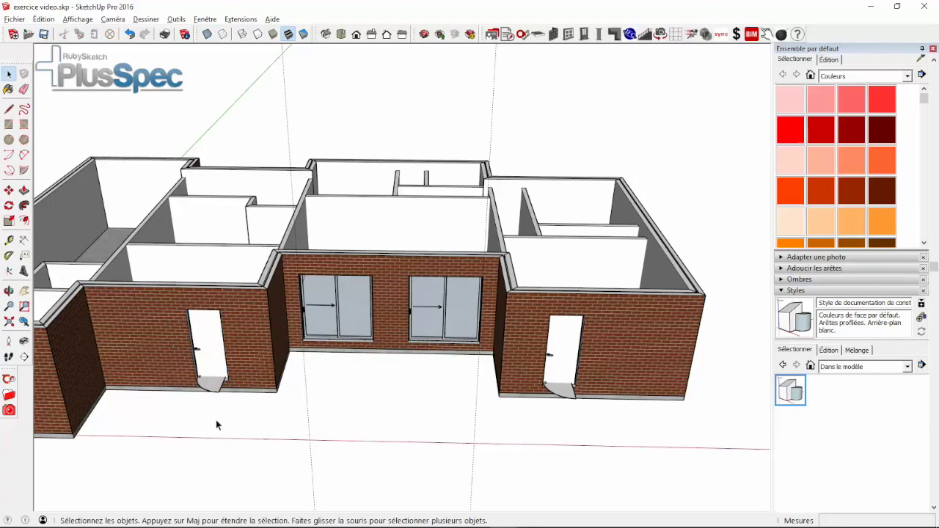
pyautogui.scroll(2, 278, 341)
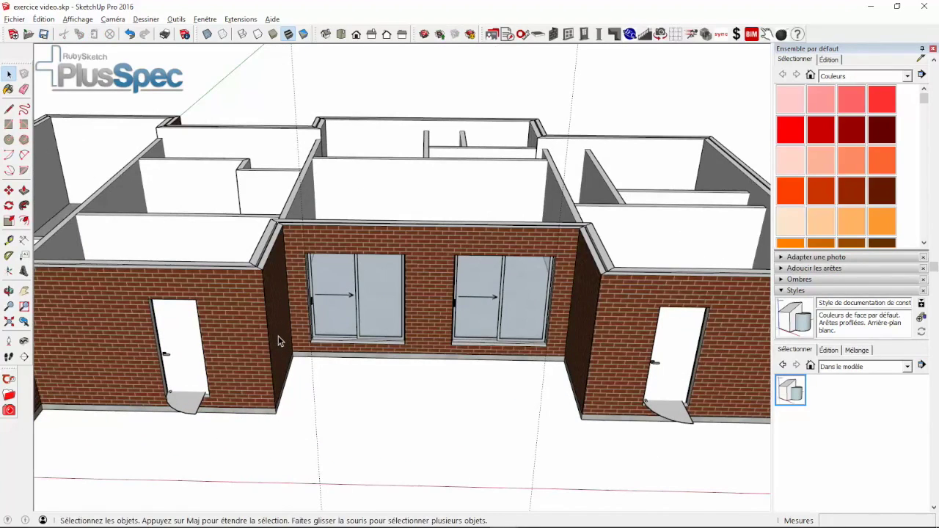
pyautogui.click(766, 34)
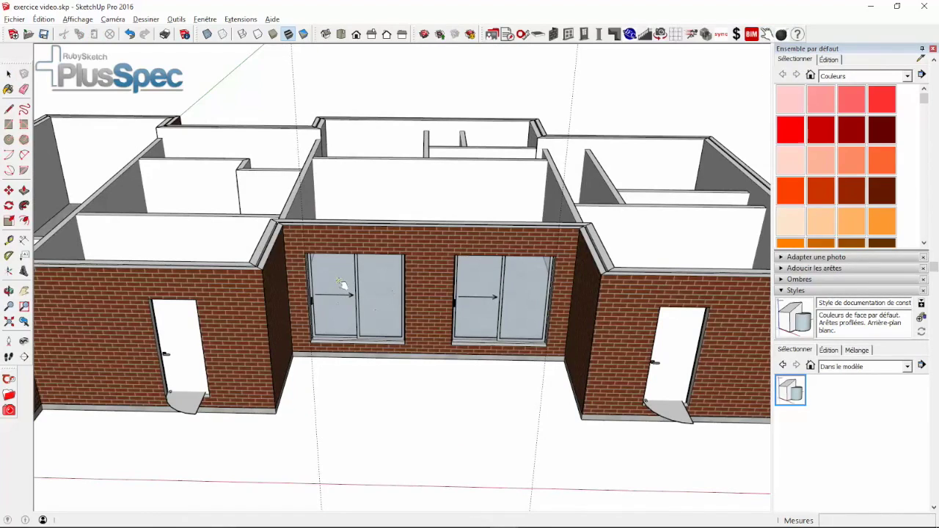
pyautogui.click(360, 292)
pyautogui.click(379, 297)
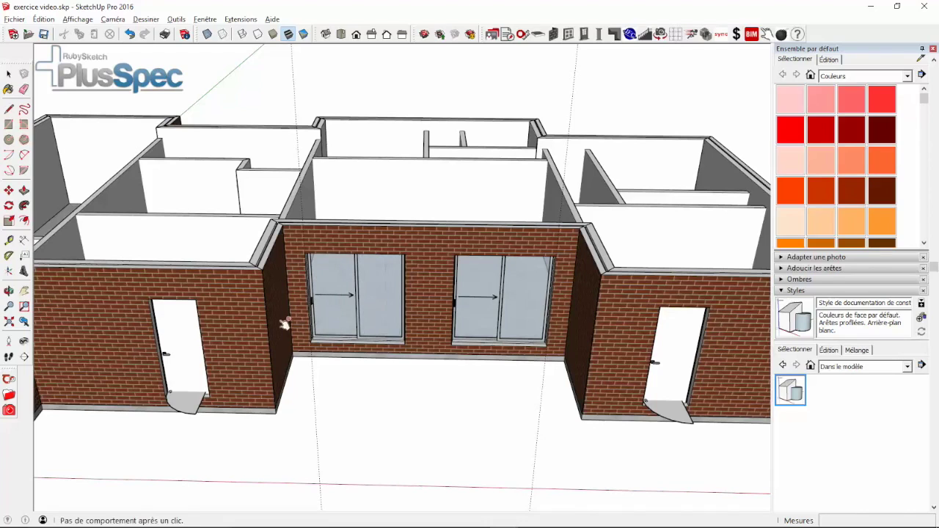
pyautogui.click(193, 405)
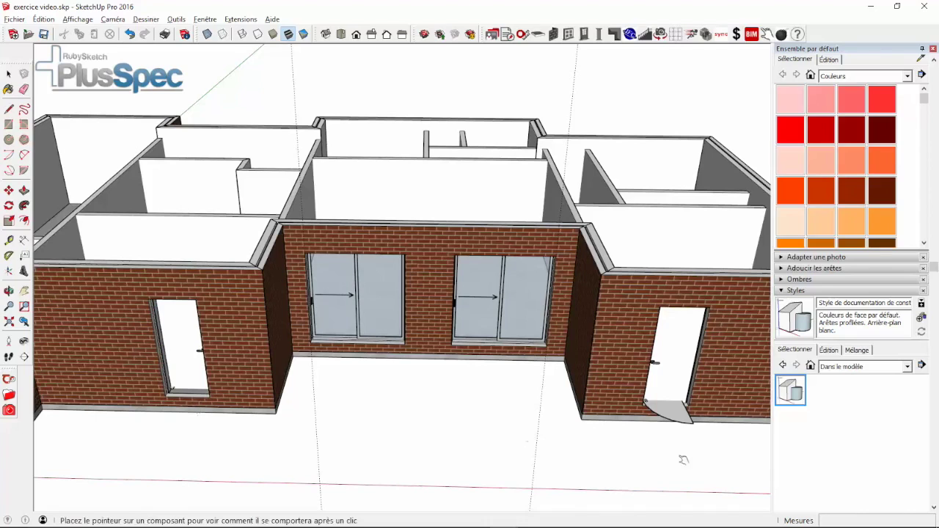
pyautogui.click(680, 417)
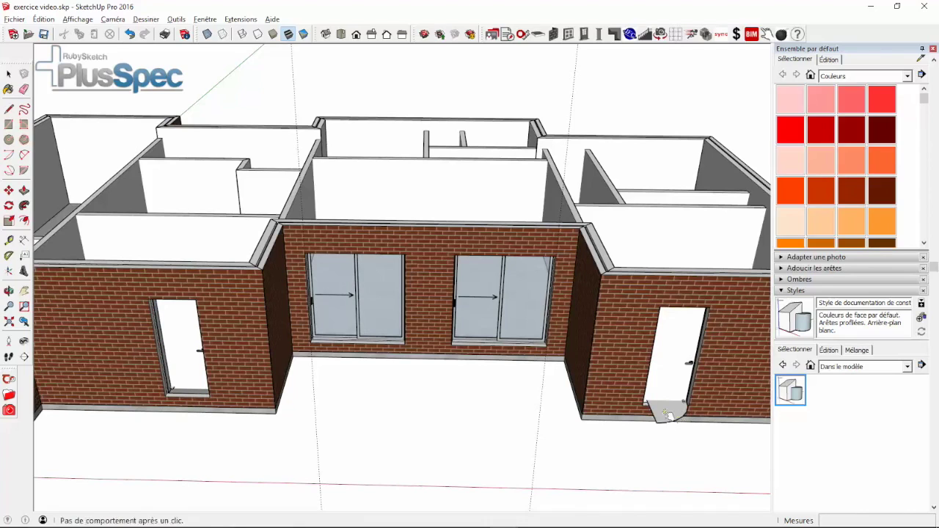
pyautogui.click(664, 415)
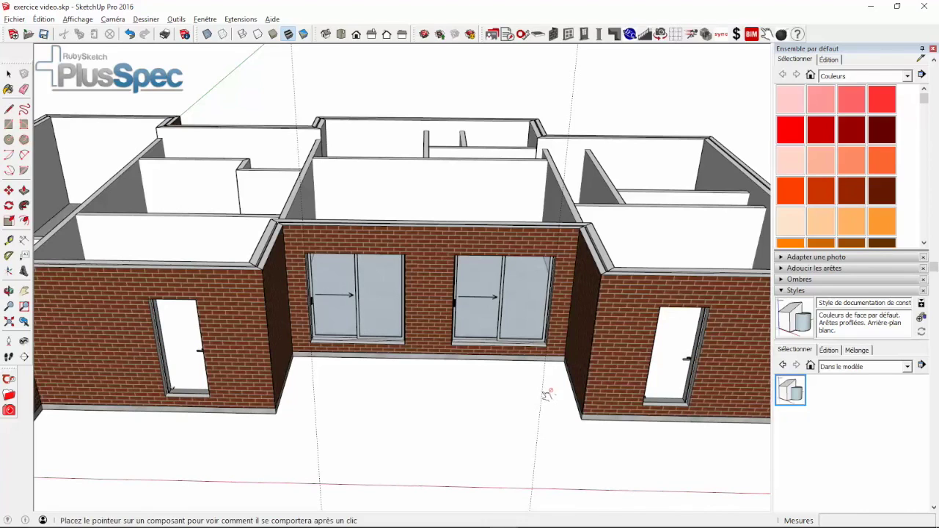
# Toggle the right sliding window's panel, then orbit out to view the whole house.
pyautogui.click(490, 306)
pyautogui.click(514, 320)
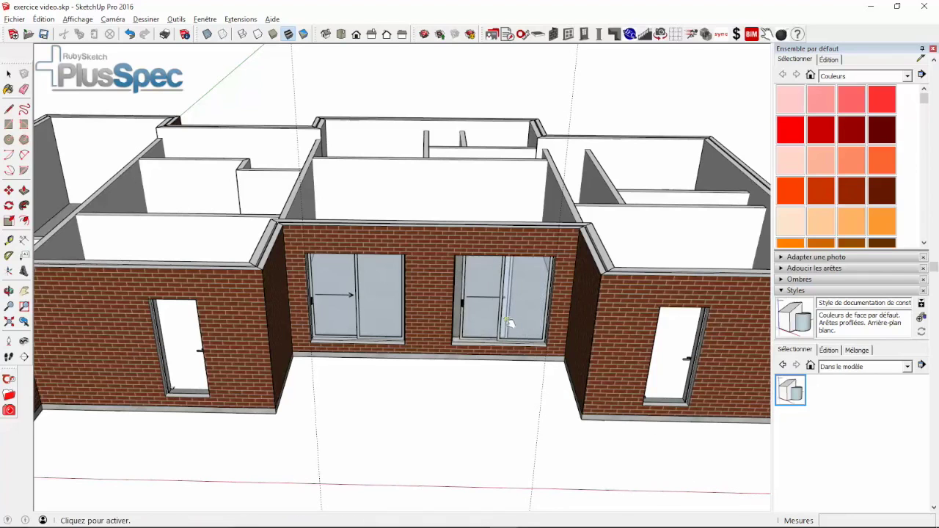
pyautogui.scroll(10, 509, 322)
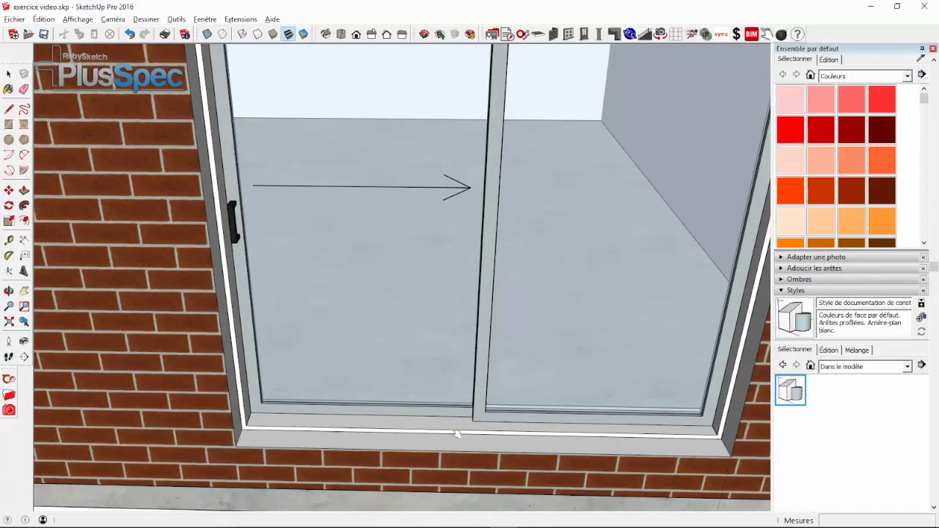
pyautogui.scroll(-6, 443, 391)
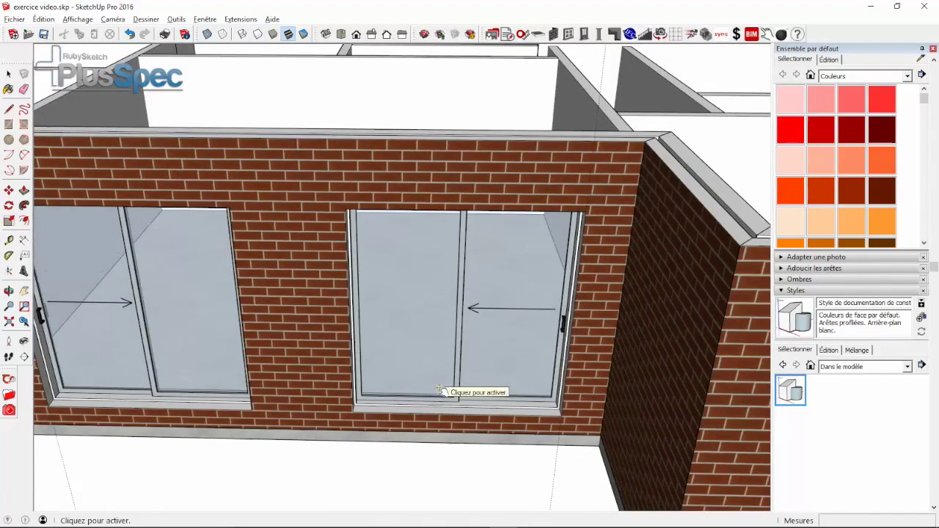
pyautogui.scroll(-4, 437, 387)
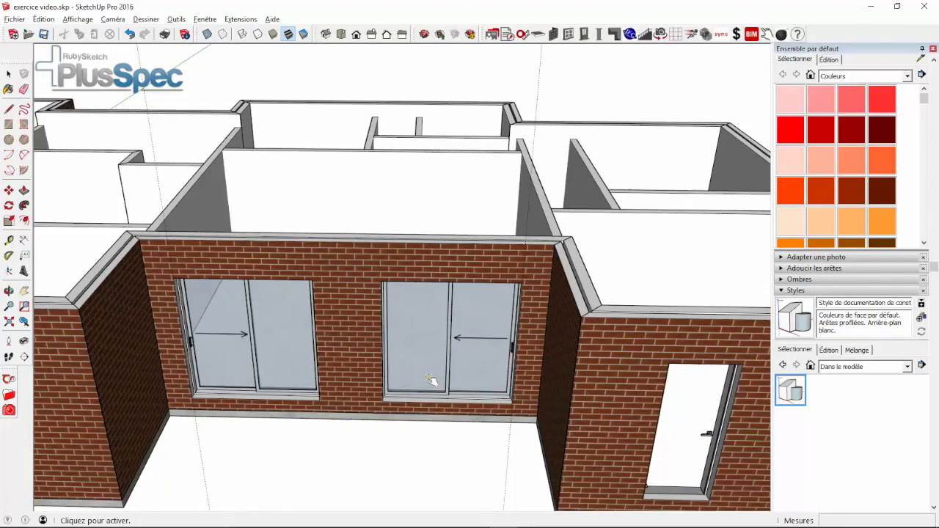
pyautogui.scroll(-4, 431, 379)
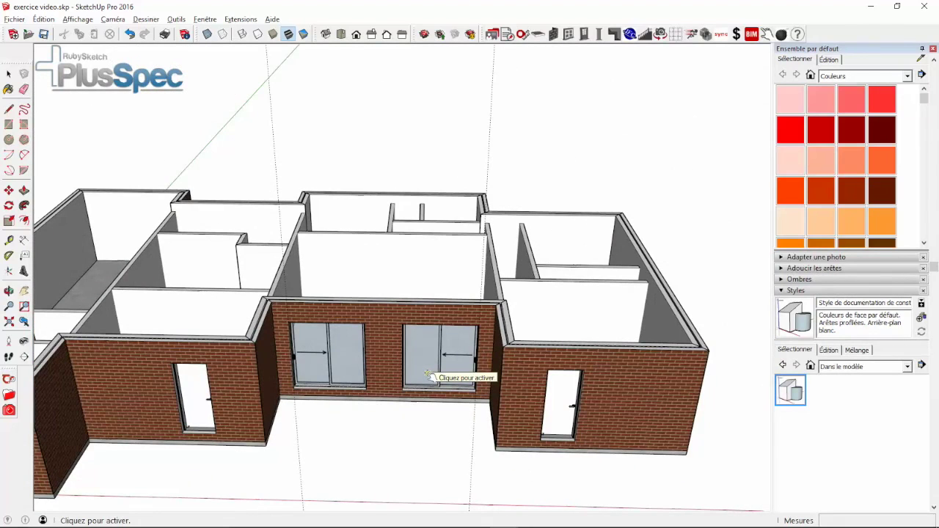
pyautogui.press('space')
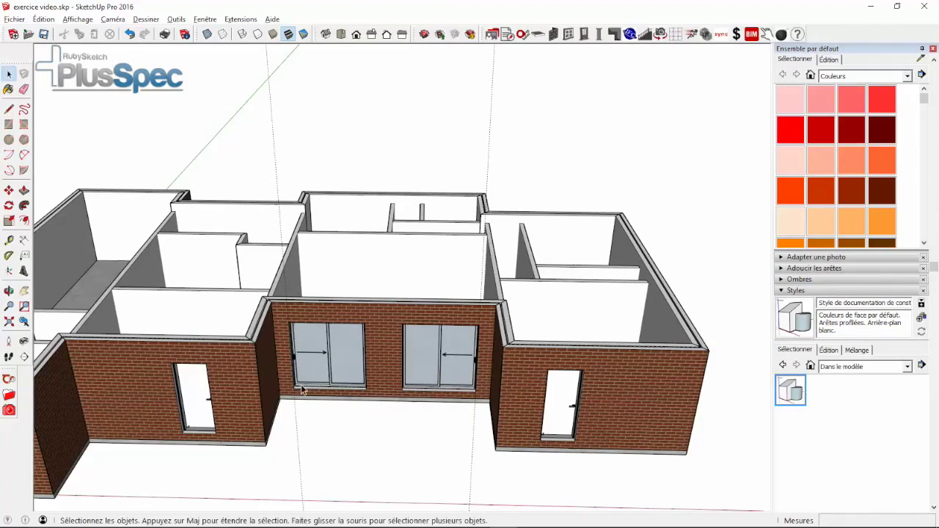
pyautogui.moveTo(427, 374)
pyautogui.mouseDown(button='middle')
pyautogui.moveTo(513, 363)
pyautogui.moveTo(555, 345)
pyautogui.moveTo(482, 401)
pyautogui.moveTo(551, 343)
pyautogui.mouseUp(button='middle')
pyautogui.scroll(3, 524, 367)
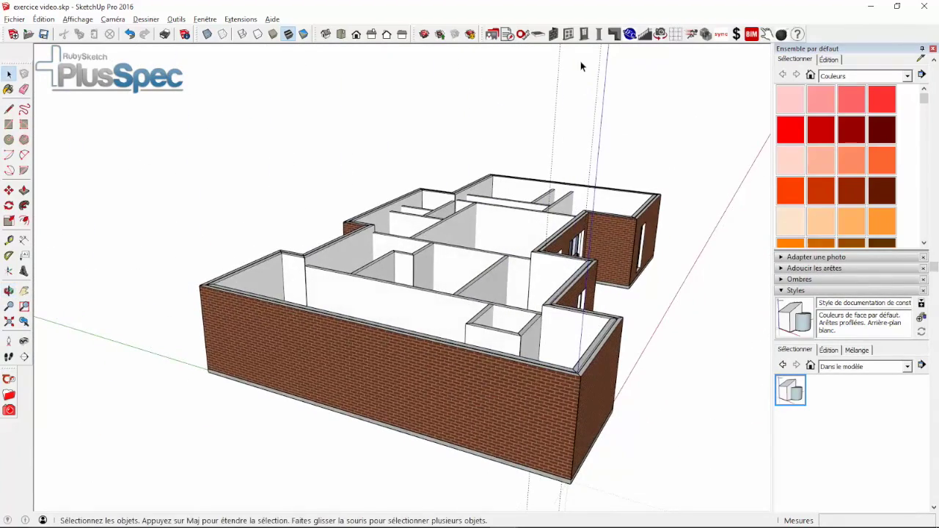
# Start the Window Tool on the long front wall with 210cm header and 110cm height.
pyautogui.click(569, 33)
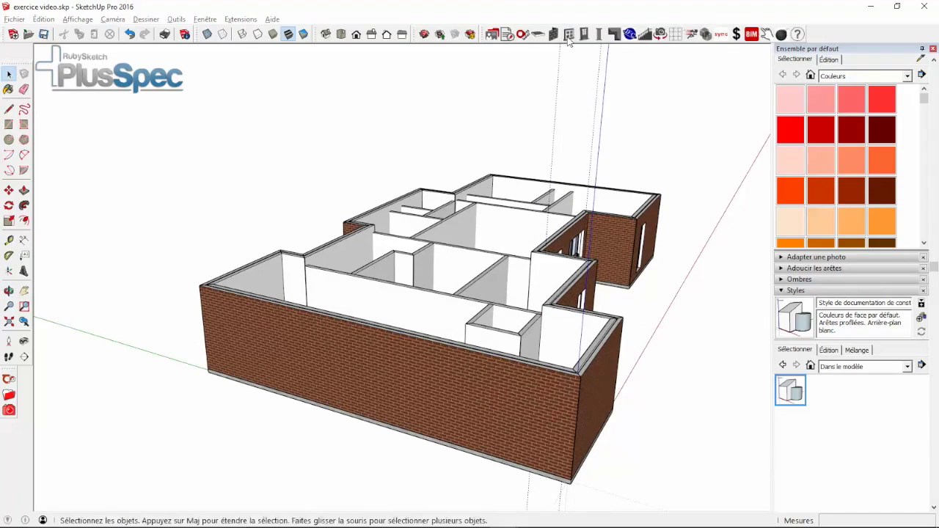
pyautogui.click(432, 381)
pyautogui.click(24, 34)
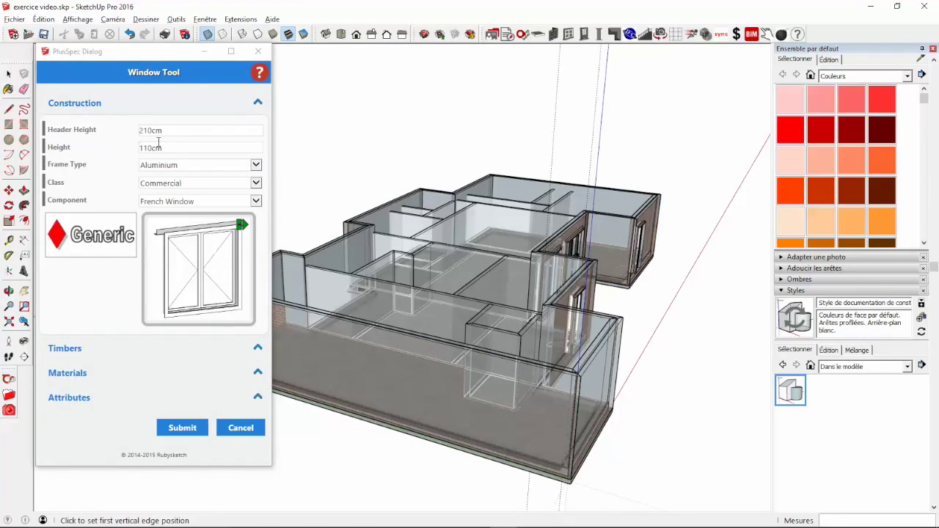
pyautogui.moveTo(174, 130); pyautogui.dragTo(141, 119)
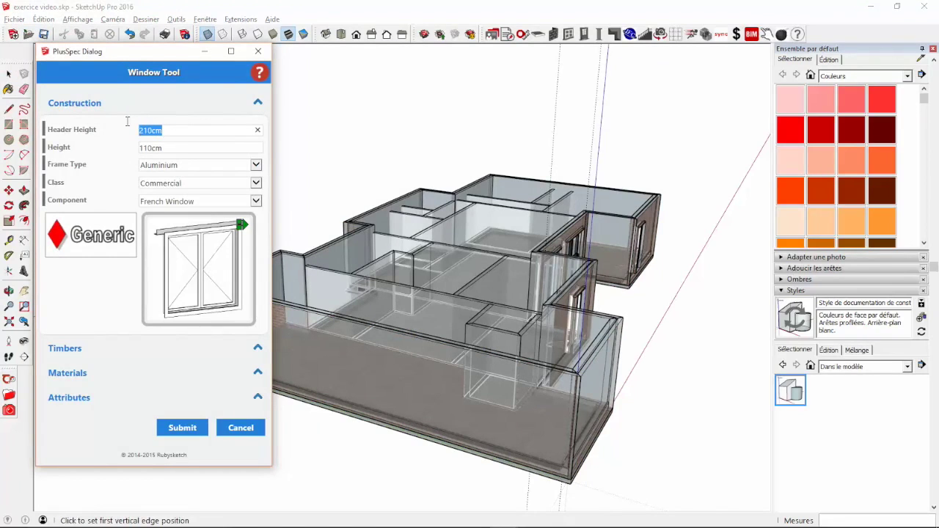
pyautogui.click(169, 150)
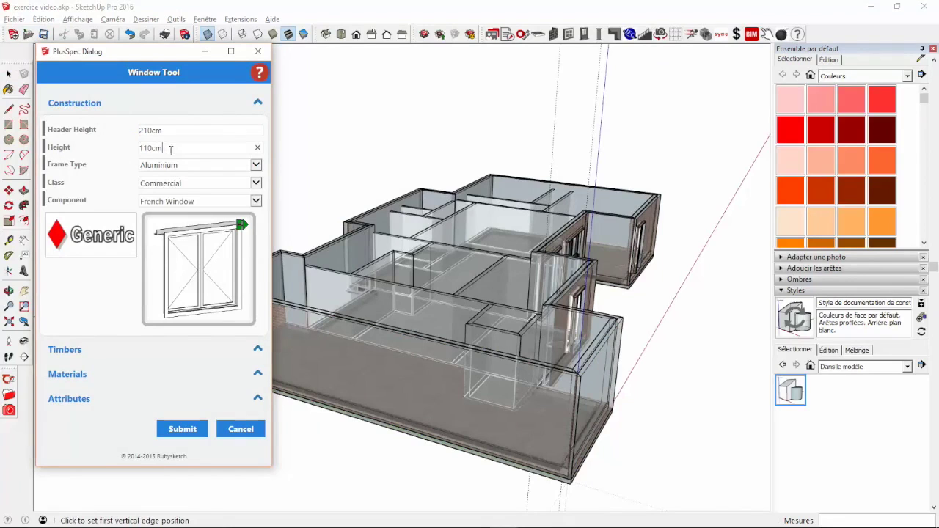
pyautogui.doubleClick(163, 148)
# Set PVC Tile frame, Residential class and Awning Window component, then submit.
pyautogui.click(158, 166)
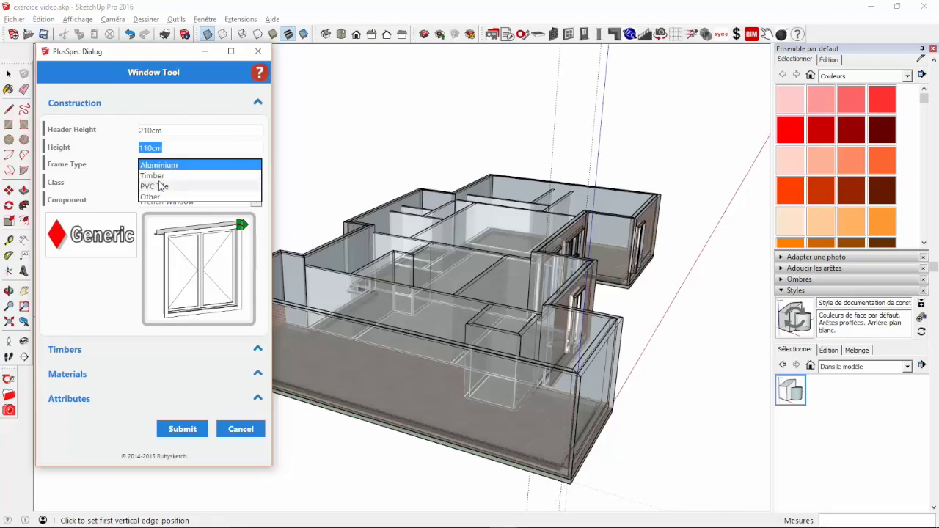
pyautogui.click(157, 185)
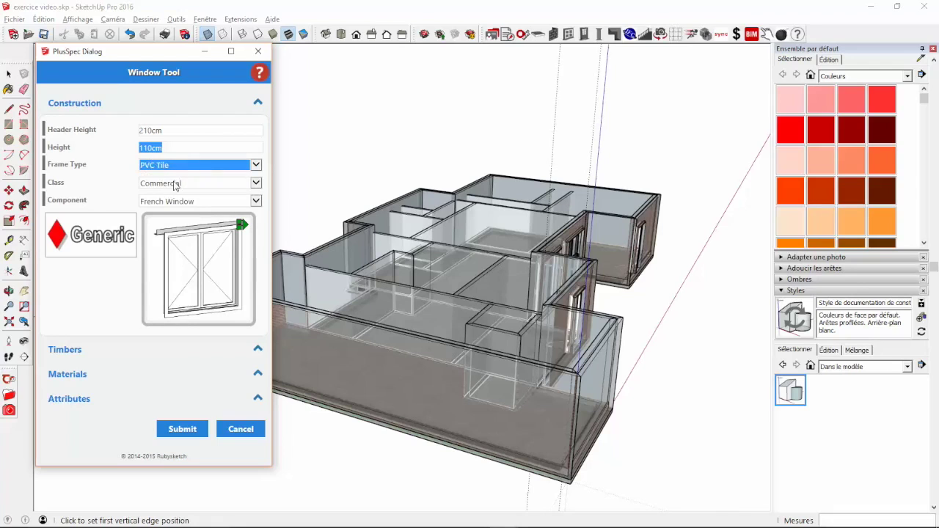
pyautogui.click(175, 186)
pyautogui.click(169, 196)
pyautogui.click(169, 201)
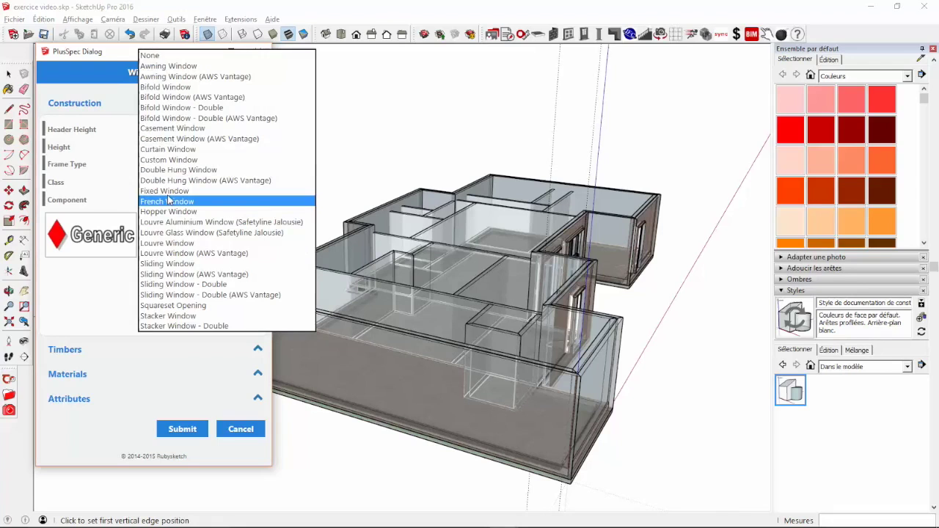
pyautogui.click(168, 201)
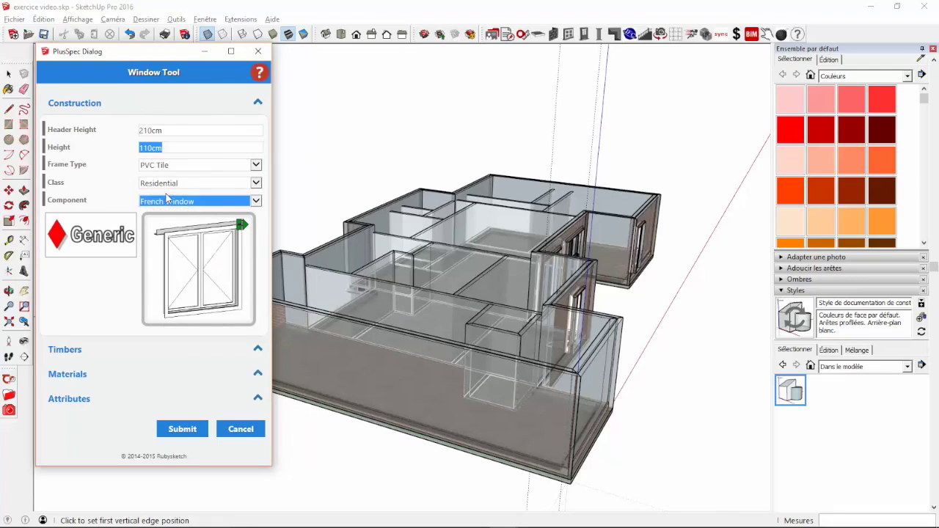
pyautogui.scroll(1, 167, 199)
pyautogui.click(174, 204)
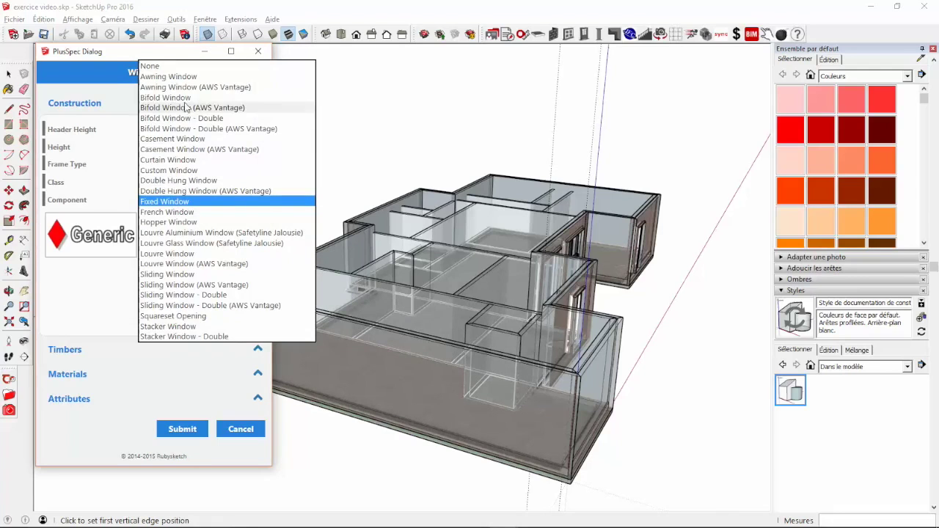
pyautogui.press('Escape')
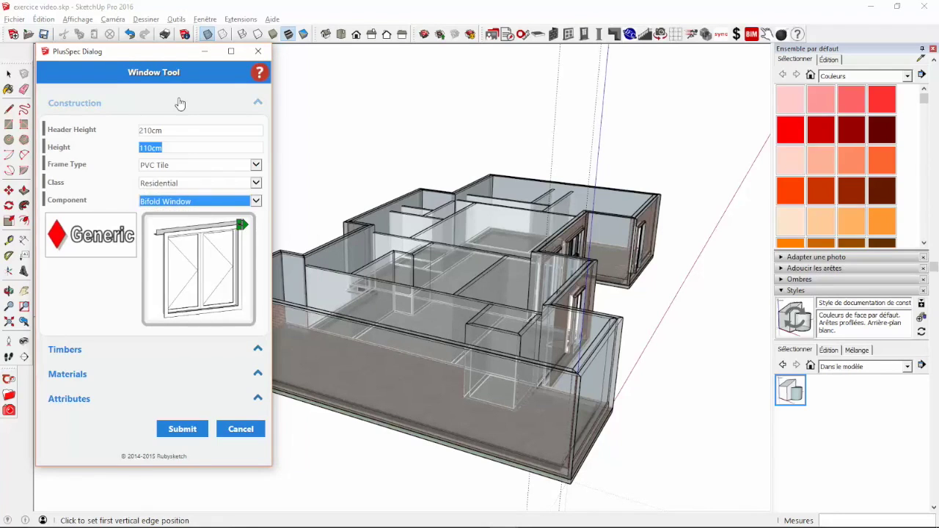
pyautogui.click(194, 201)
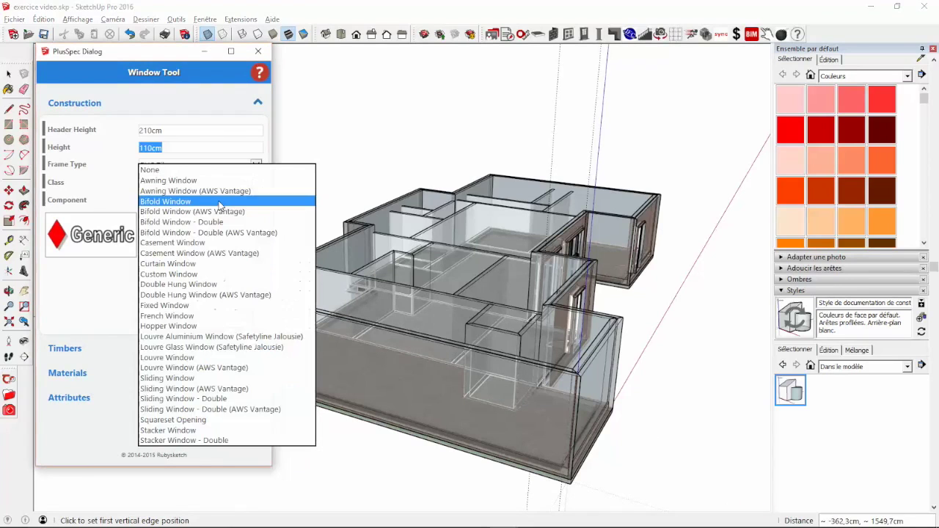
pyautogui.click(176, 182)
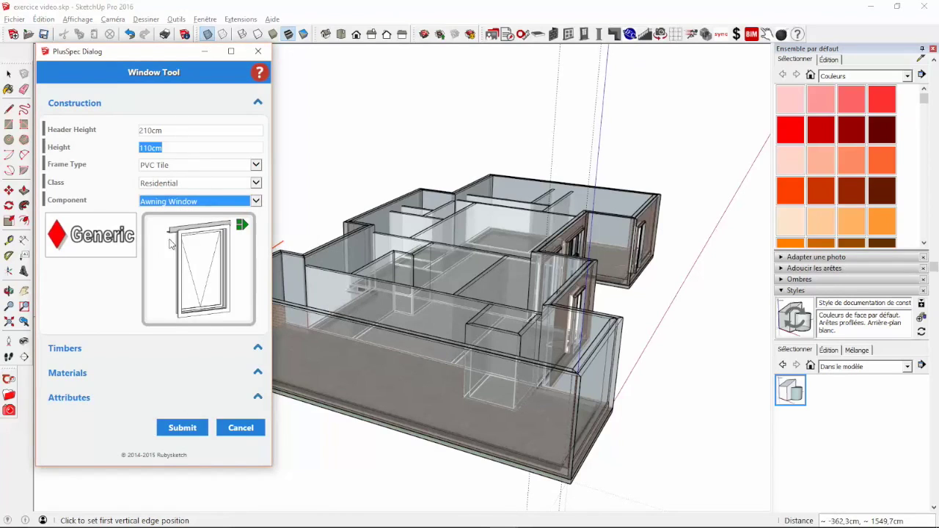
pyautogui.click(191, 432)
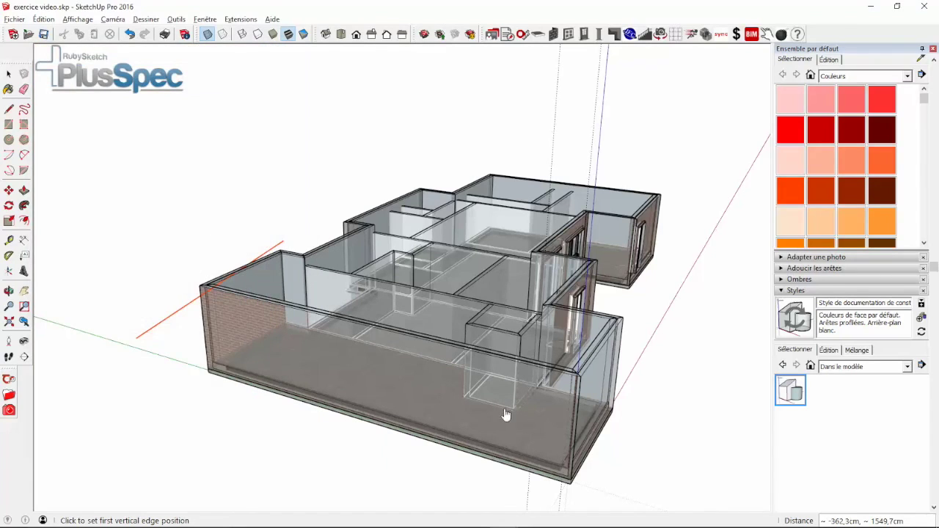
# Place a 160 cm-wide awning window at the chosen spot on the long front brick wall.
pyautogui.click(511, 428)
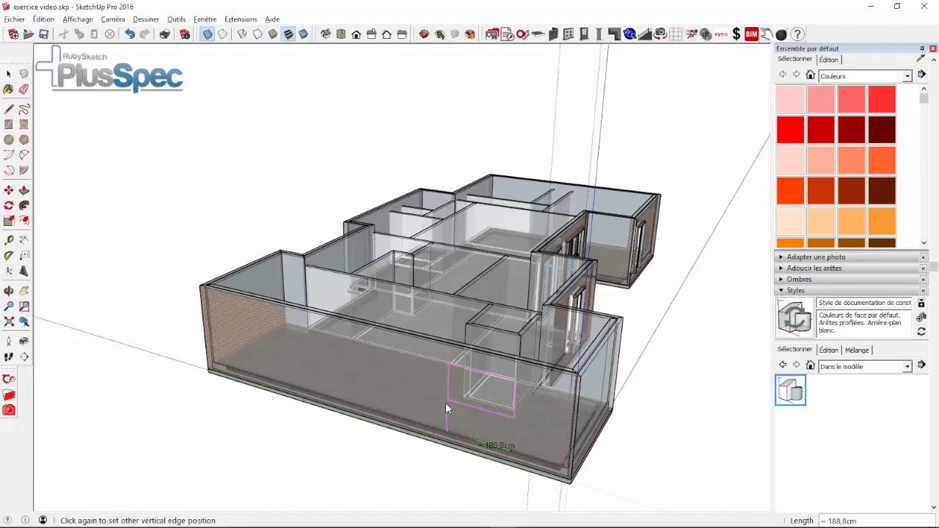
pyautogui.write('160')
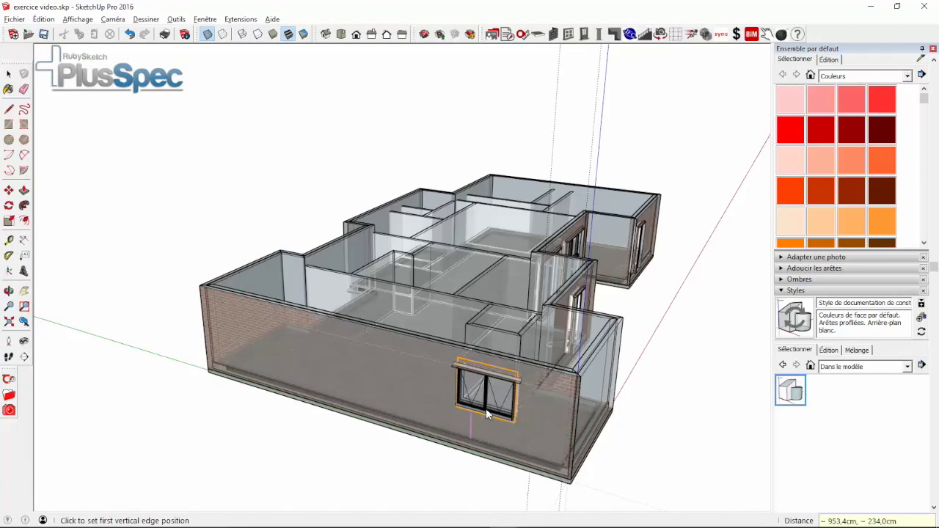
pyautogui.scroll(5, 485, 408)
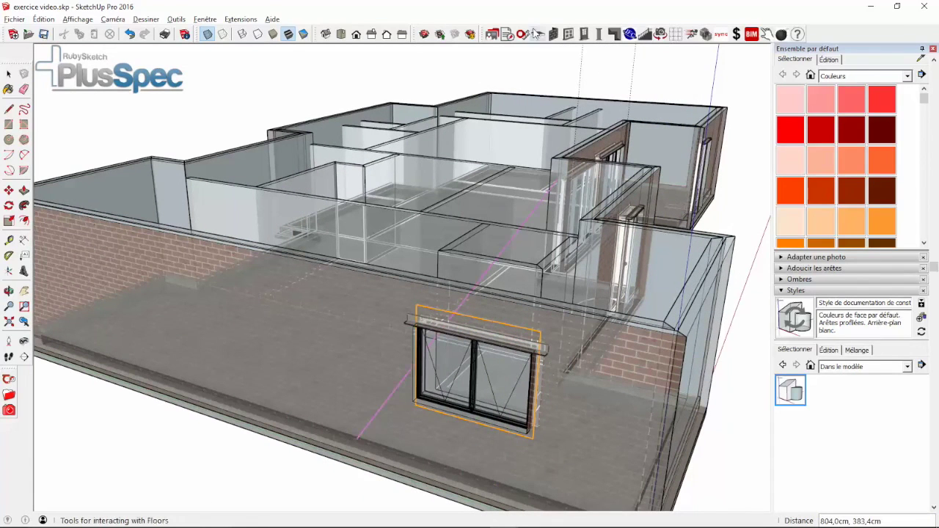
pyautogui.click(568, 37)
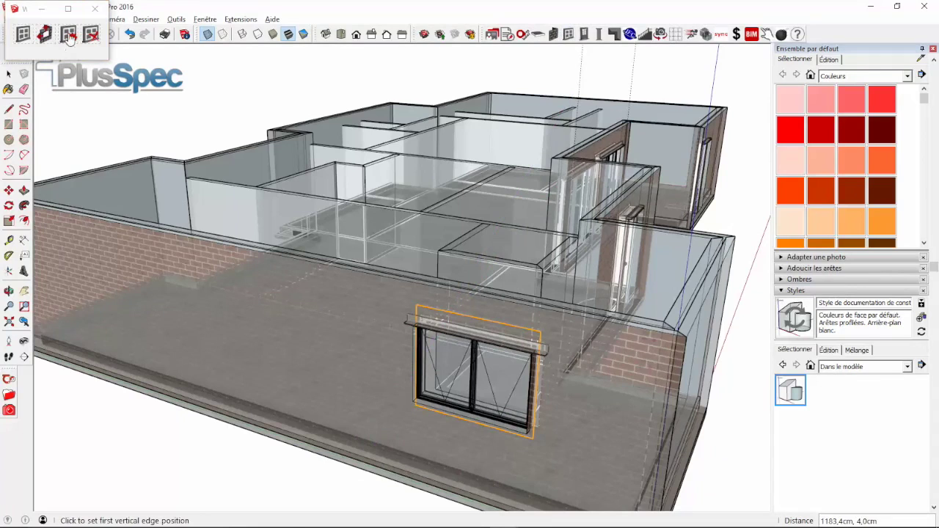
# Change the awning window's height from 110cm to 60cm in the PlusSpec Dialog.
pyautogui.click(71, 35)
pyautogui.click(458, 376)
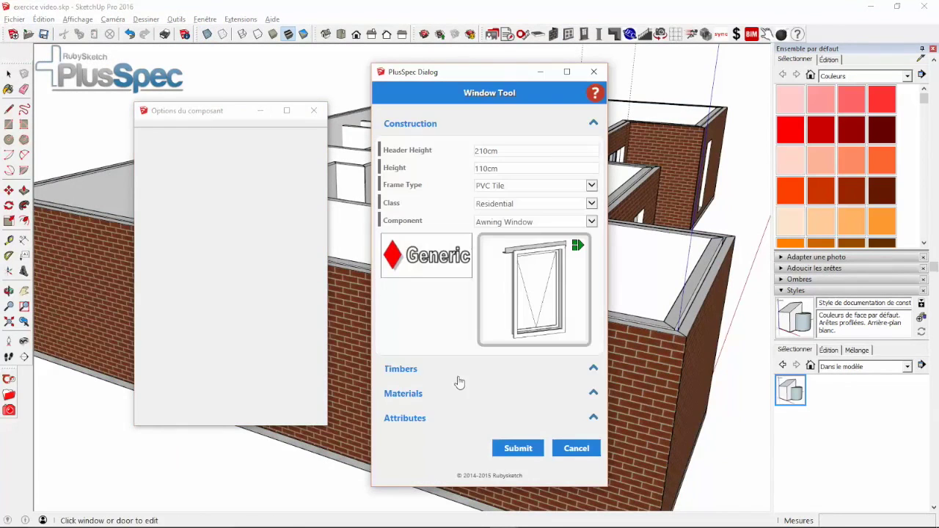
pyautogui.moveTo(512, 76); pyautogui.dragTo(219, 78)
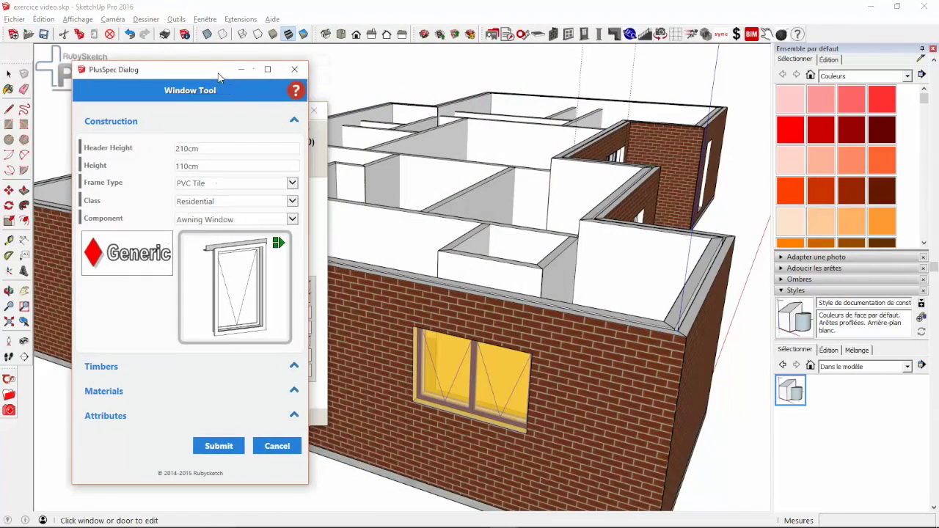
pyautogui.doubleClick(214, 165)
pyautogui.write('60')
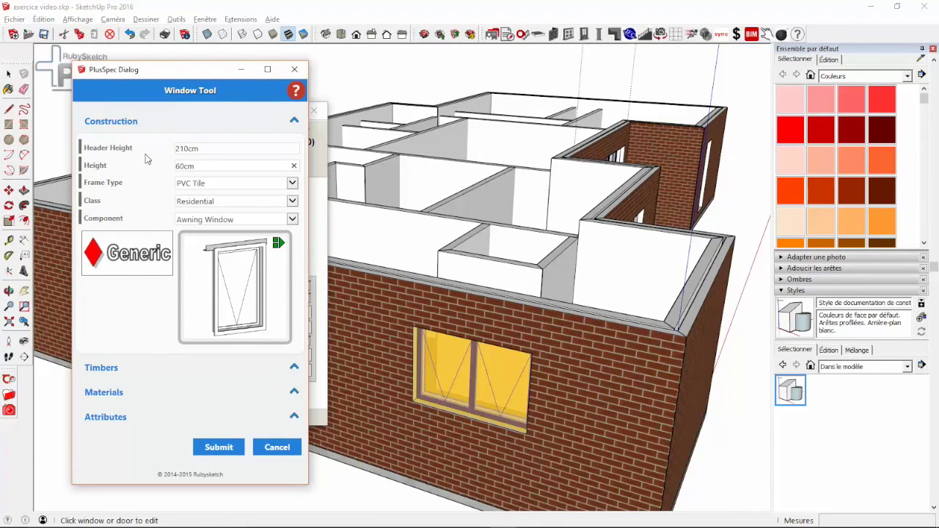
pyautogui.click(222, 448)
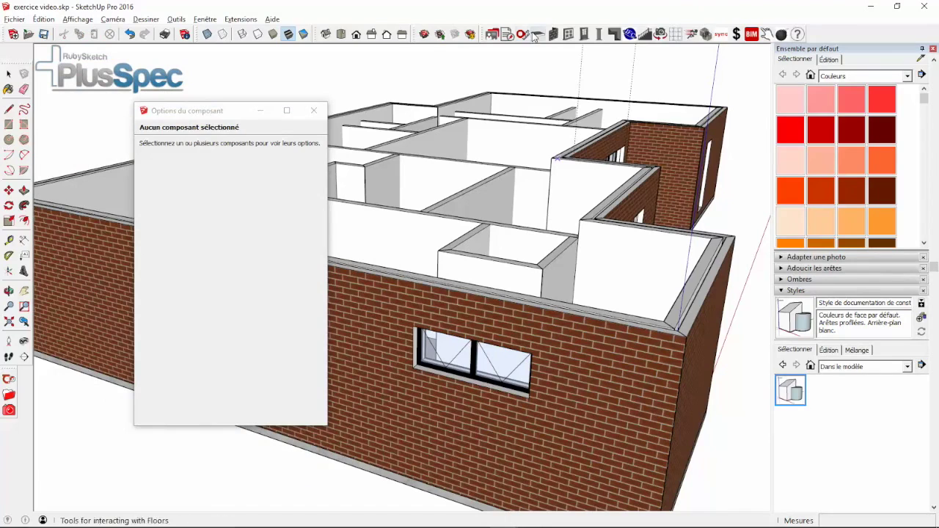
pyautogui.click(766, 35)
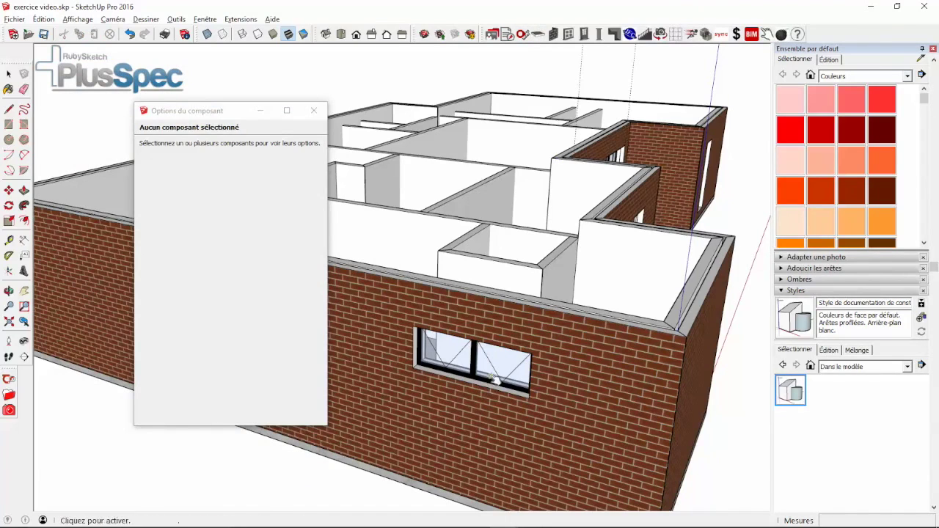
# With Window Redefine, move the 60cm awning window 50cm left by its centre grip.
pyautogui.click(482, 368)
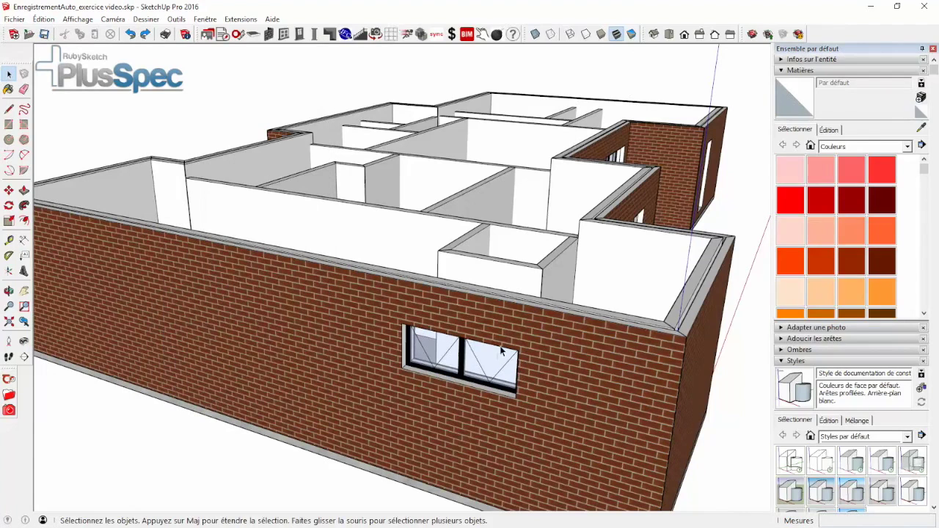
pyautogui.click(284, 34)
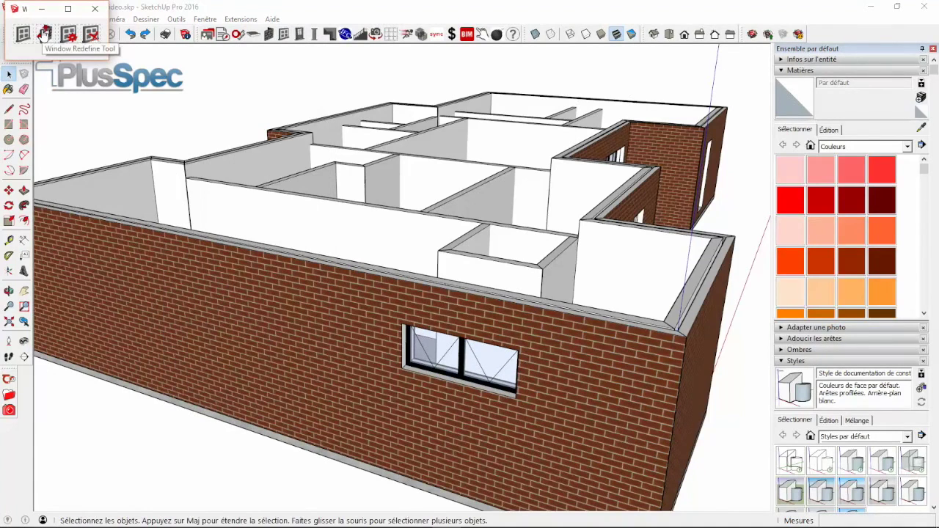
pyautogui.click(44, 33)
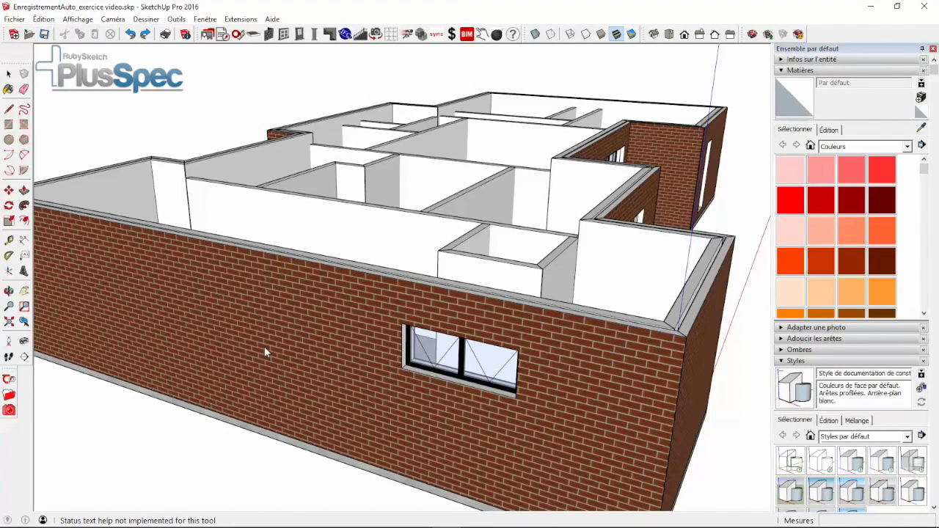
pyautogui.scroll(3, 534, 366)
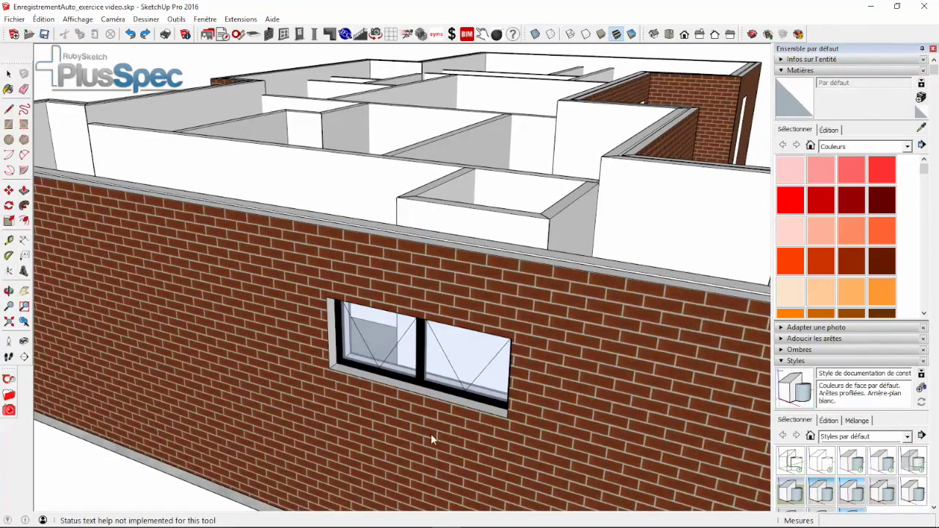
pyautogui.click(285, 34)
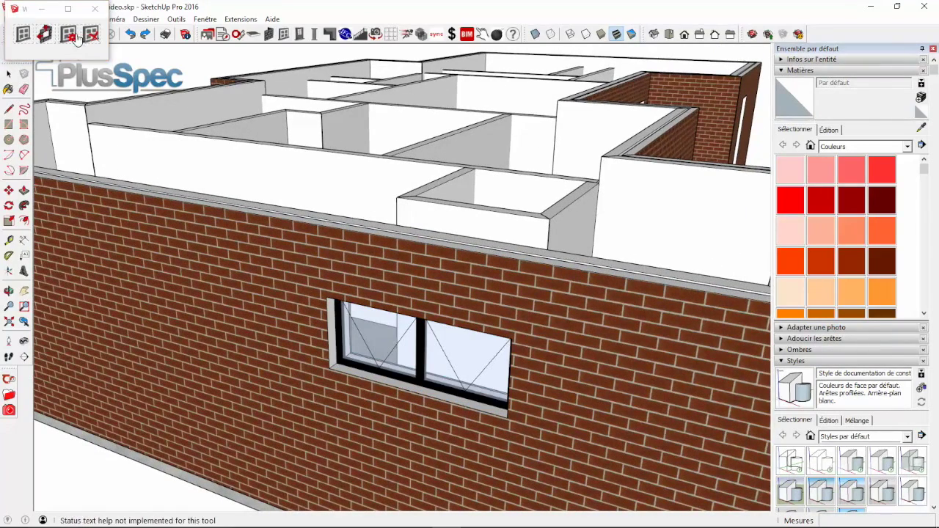
pyautogui.click(44, 33)
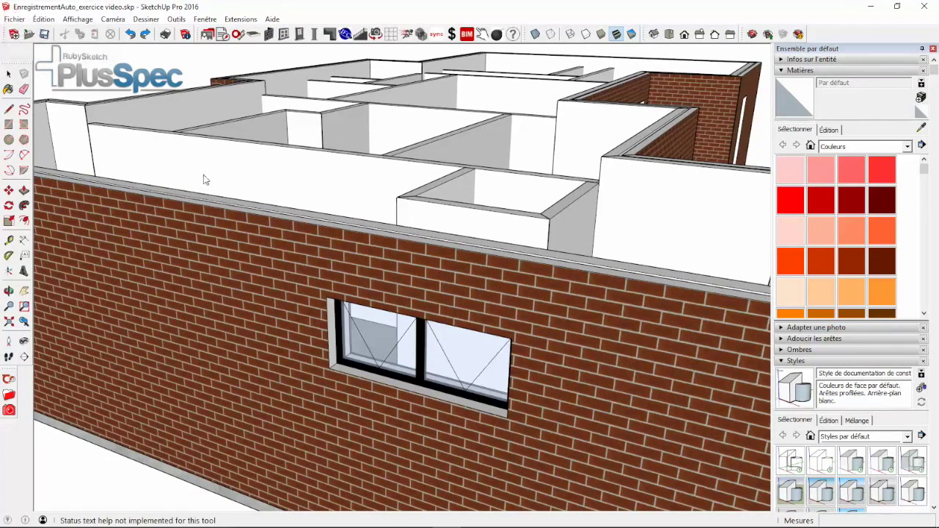
pyautogui.click(444, 387)
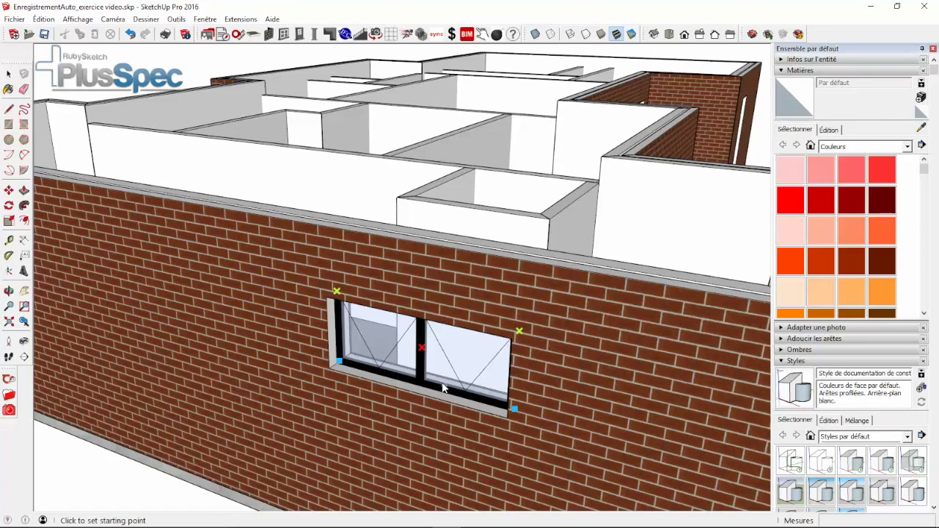
pyautogui.click(421, 350)
pyautogui.click(326, 368)
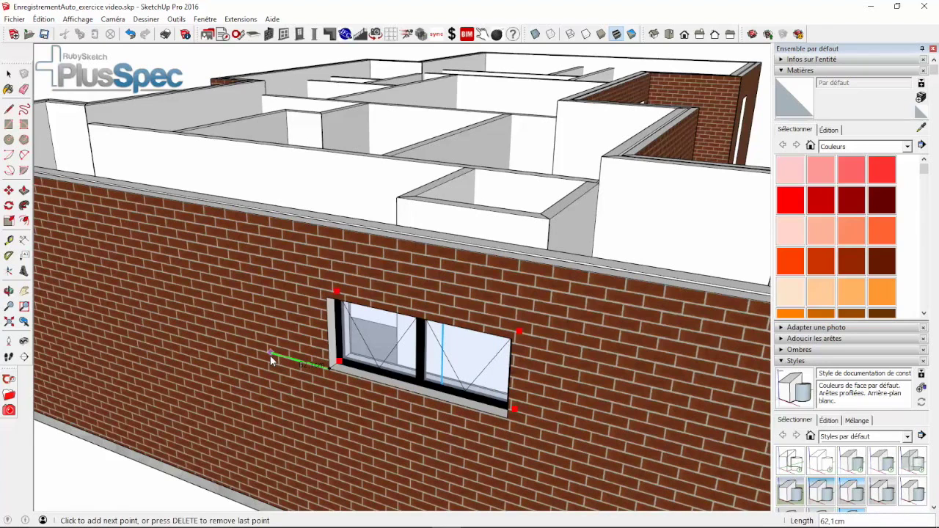
pyautogui.write('50')
pyautogui.press('Return')
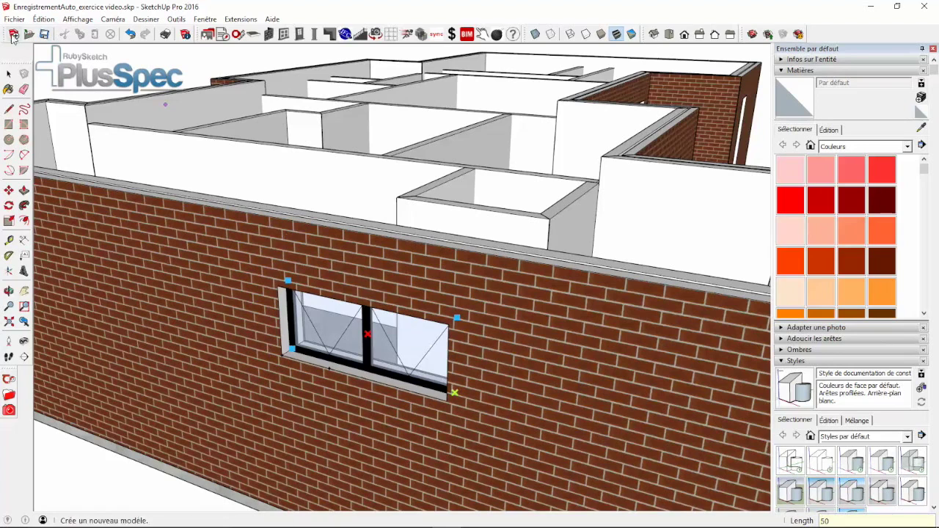
# Widen the awning window 20cm on its right side and raise its top edge.
pyautogui.click(445, 362)
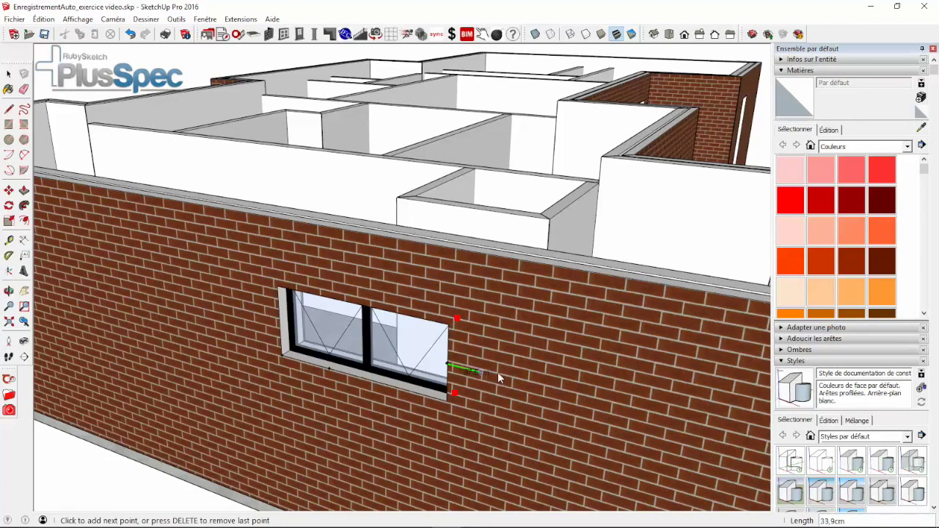
pyautogui.write('20')
pyautogui.press('Return')
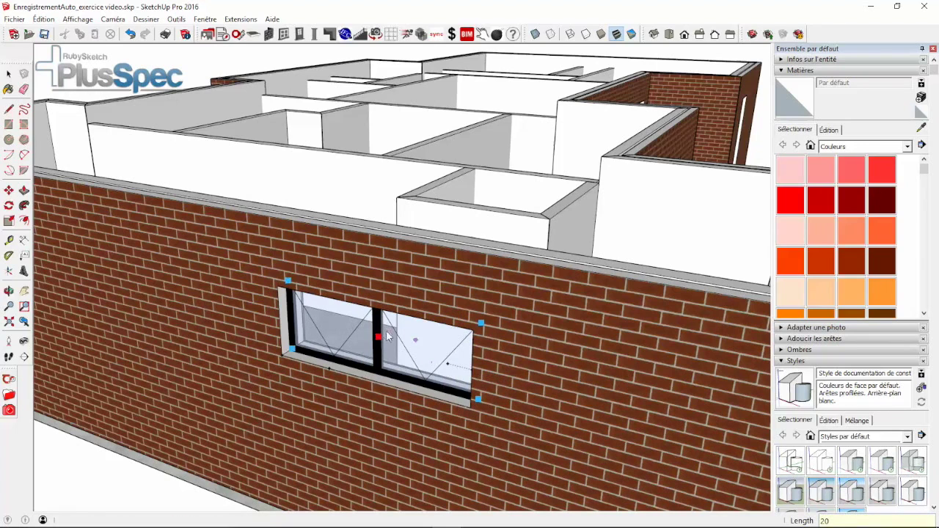
pyautogui.click(378, 341)
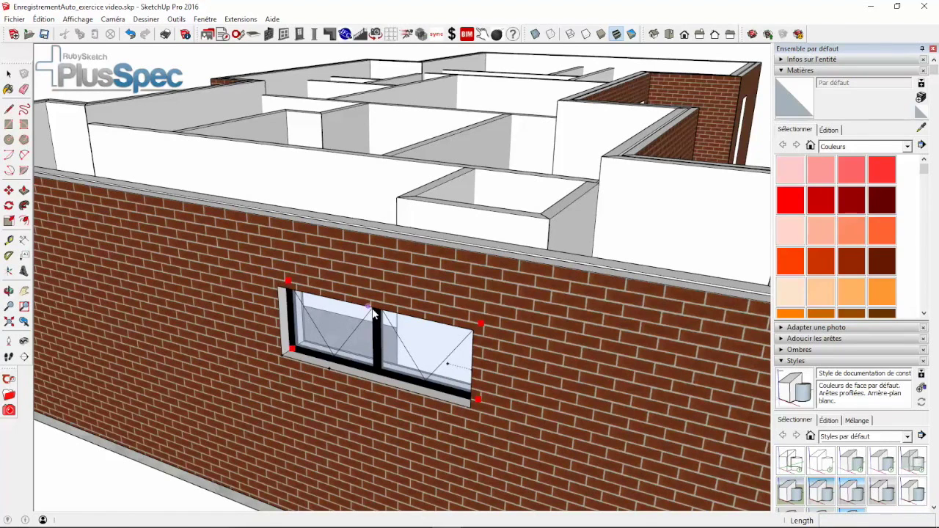
pyautogui.click(374, 316)
pyautogui.click(376, 272)
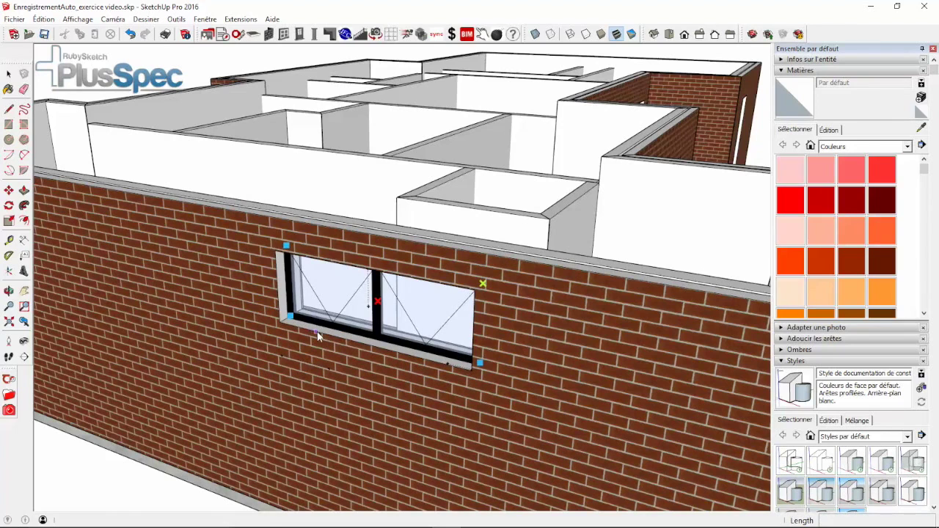
# Extend the awning window's bottom edge down 31,5cm.
pyautogui.click(317, 333)
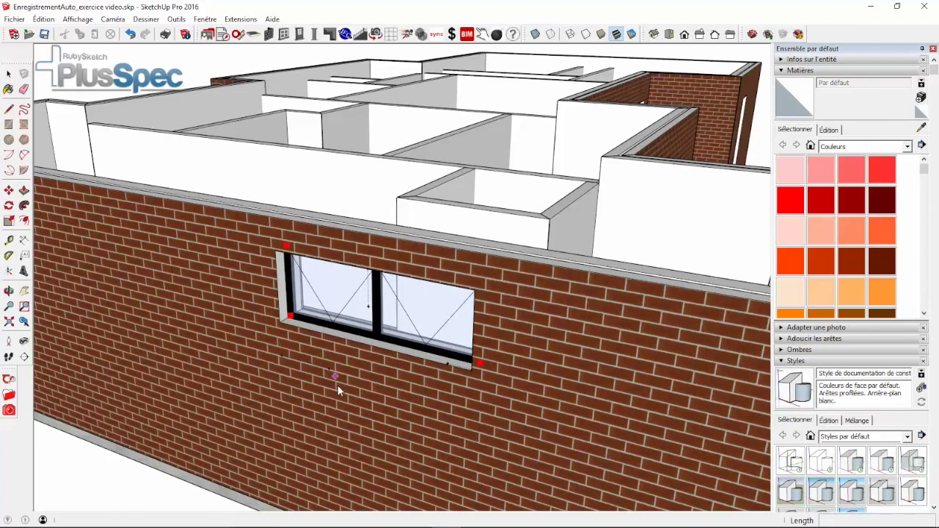
pyautogui.click(319, 331)
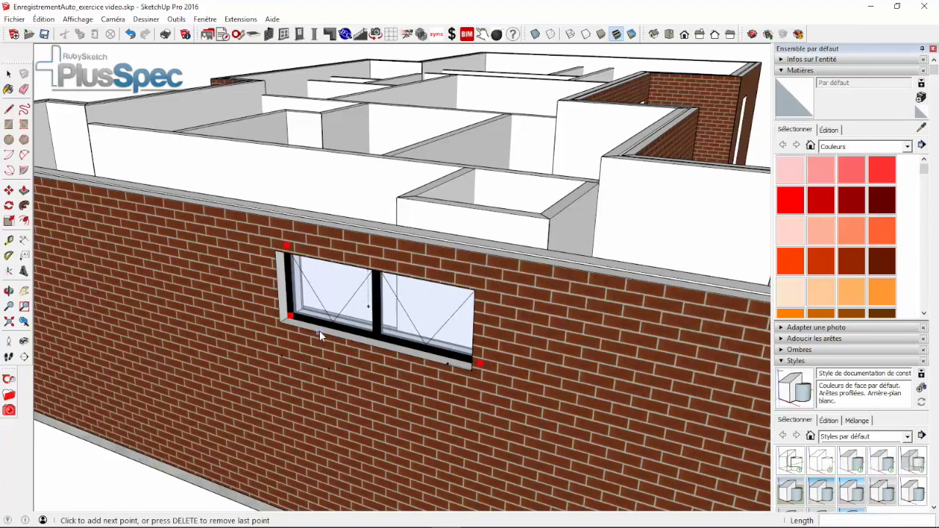
pyautogui.click(317, 369)
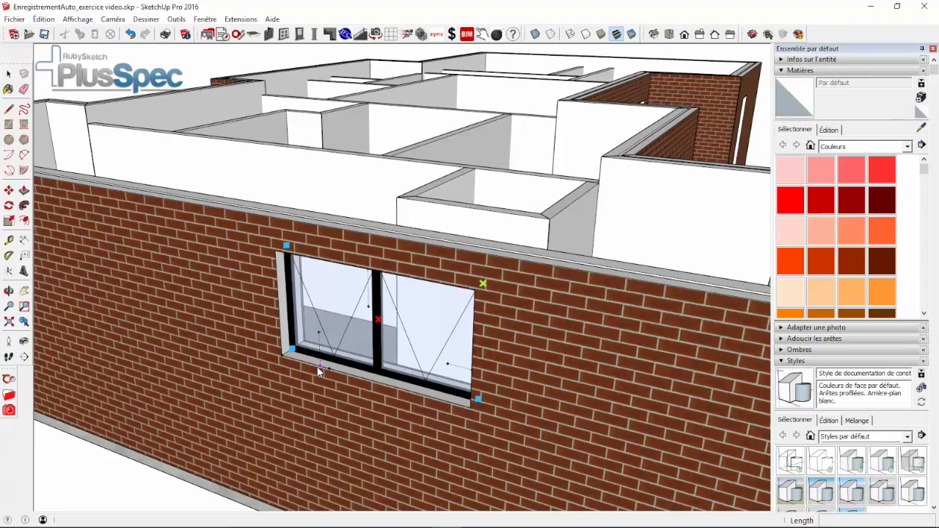
pyautogui.click(271, 35)
pyautogui.click(298, 40)
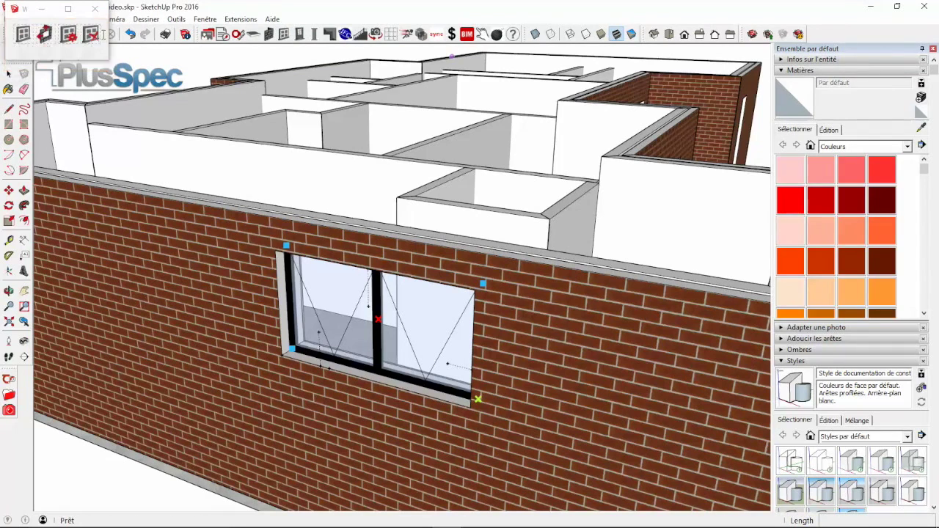
pyautogui.click(91, 35)
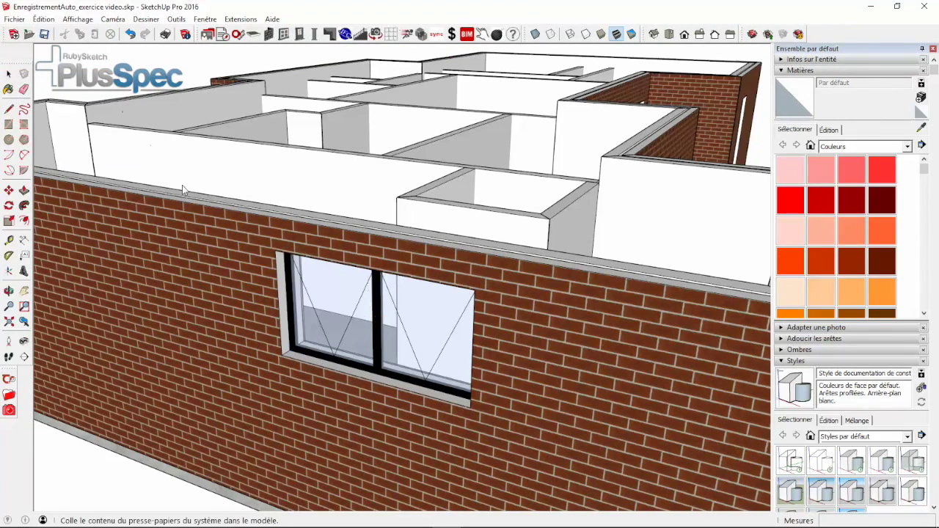
# Remove the enlarged awning window plus the front and side doors and grey window.
pyautogui.click(329, 306)
pyautogui.scroll(-5, 320, 313)
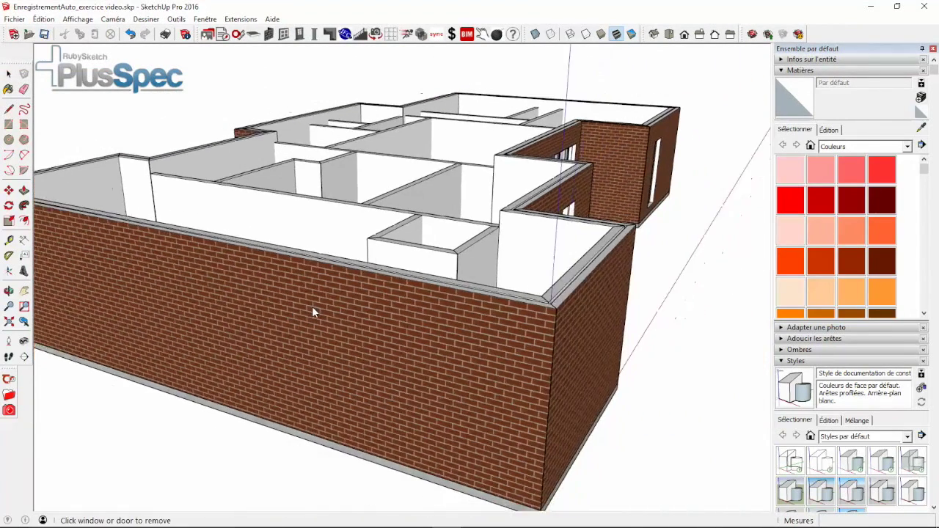
pyautogui.moveTo(312, 313); pyautogui.dragTo(392, 289, button='middle')
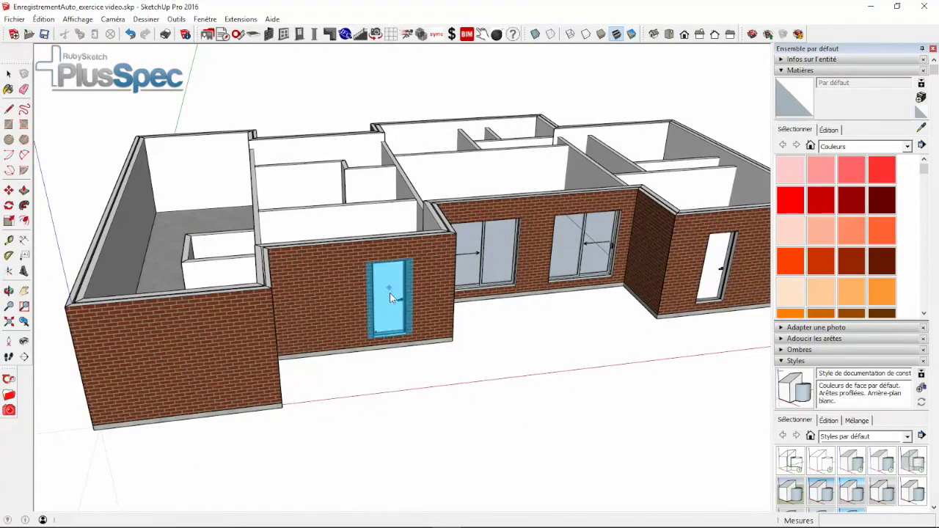
pyautogui.click(389, 293)
pyautogui.click(540, 246)
pyautogui.click(579, 235)
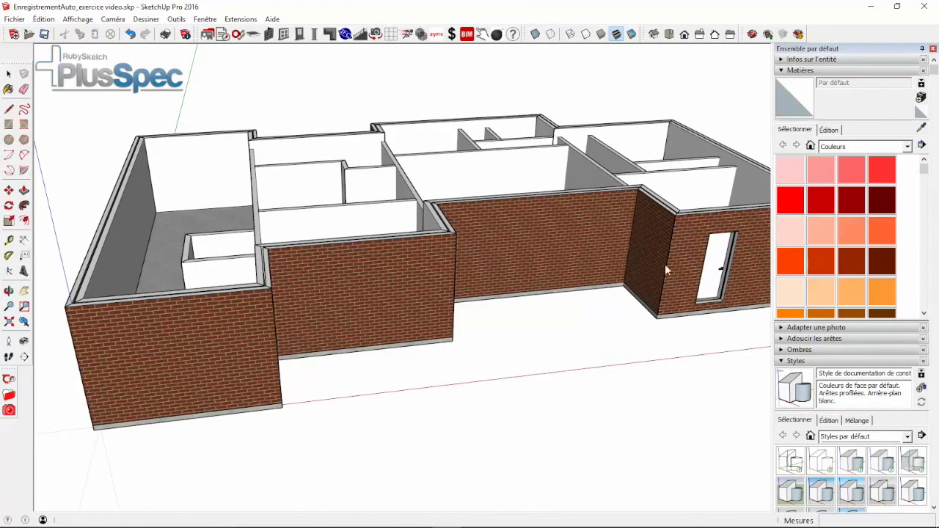
pyautogui.click(715, 276)
pyautogui.moveTo(420, 341); pyautogui.dragTo(537, 298, button='middle')
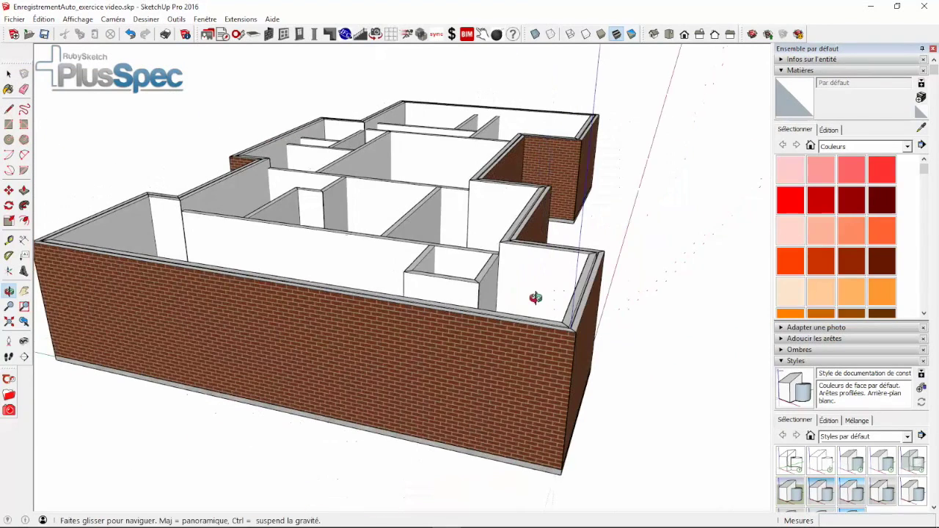
# Undo the removals with Ctrl+Z to restore the awning window.
pyautogui.hotkey('ctrl', 'z')
pyautogui.hotkey('ctrl', 'z')
pyautogui.hotkey('ctrl', 'z')
pyautogui.hotkey('ctrl', 'z')
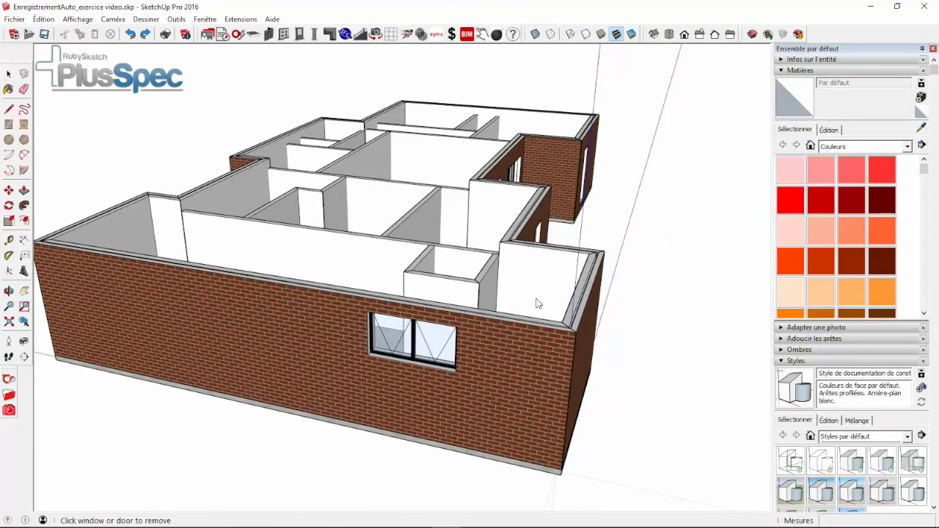
pyautogui.scroll(5, 487, 393)
pyautogui.moveTo(488, 393)
pyautogui.mouseDown(button='middle')
pyautogui.moveTo(473, 402)
pyautogui.moveTo(482, 388)
pyautogui.mouseUp(button='middle')
# Push-Pull the selected front brick wall outward to its new position.
pyautogui.click(476, 375)
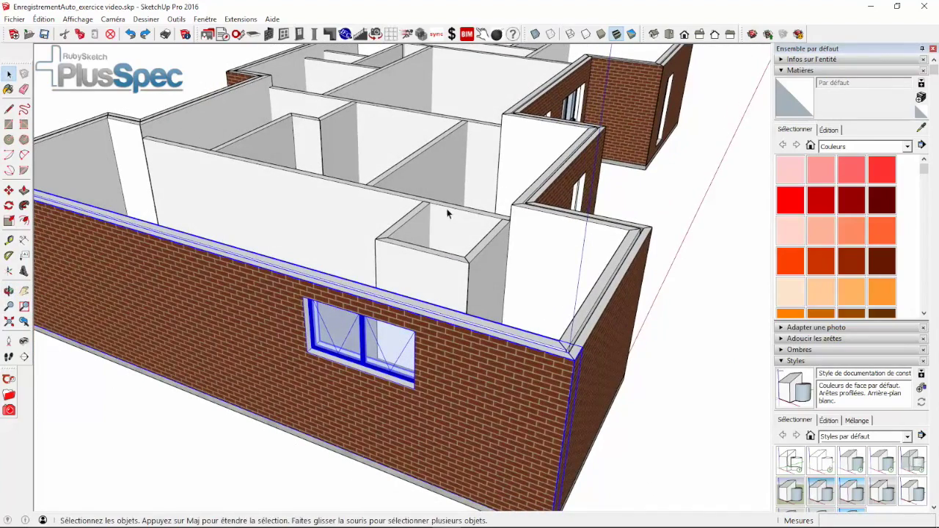
pyautogui.rightClick(471, 402)
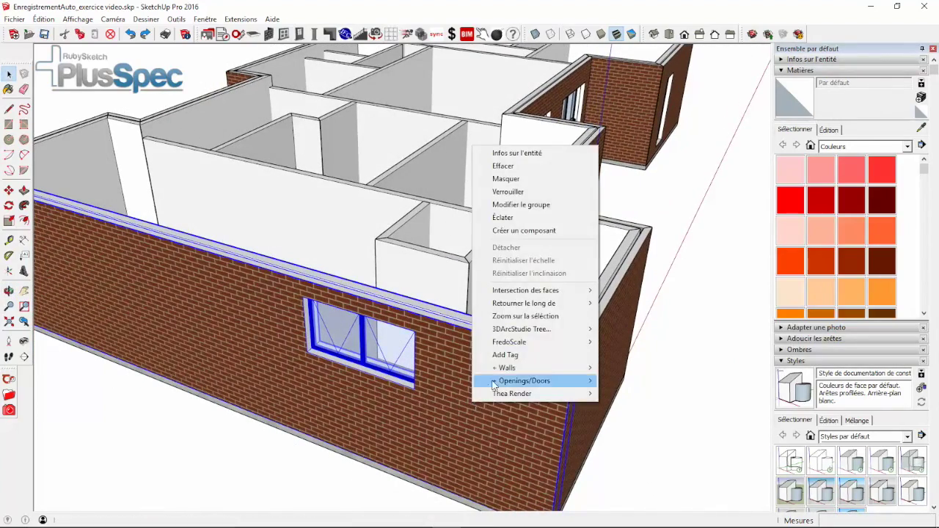
pyautogui.moveTo(506, 368)
pyautogui.click(397, 394)
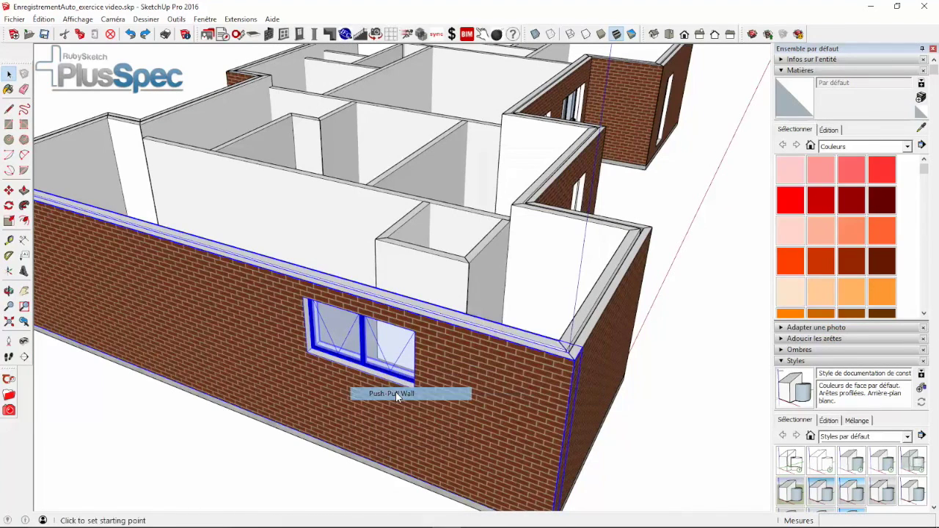
pyautogui.click(432, 424)
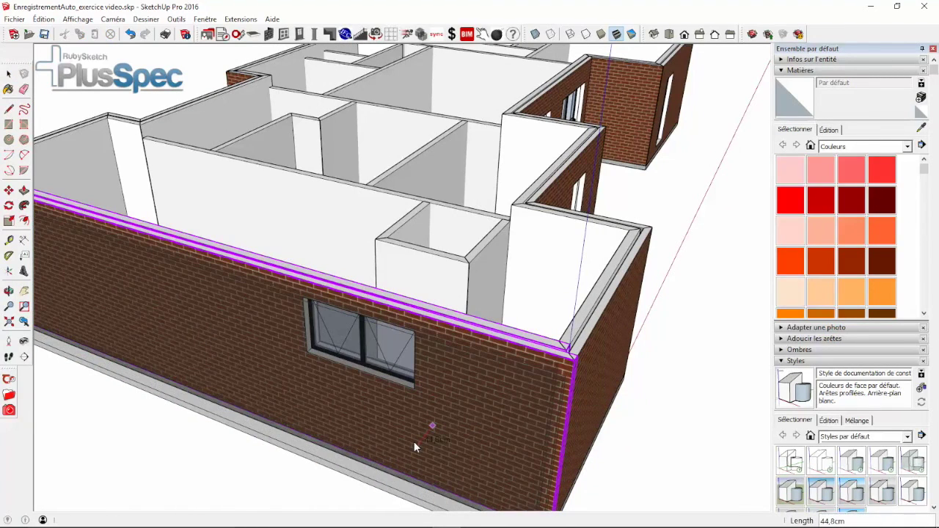
pyautogui.click(414, 446)
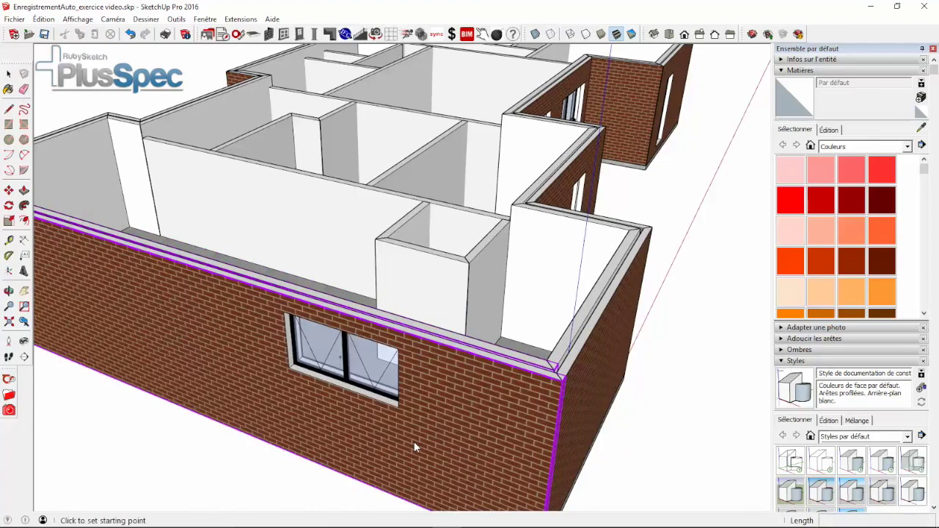
pyautogui.press('space')
# Orbit around the house to inspect the moved front wall from corner views.
pyautogui.scroll(-5, 414, 441)
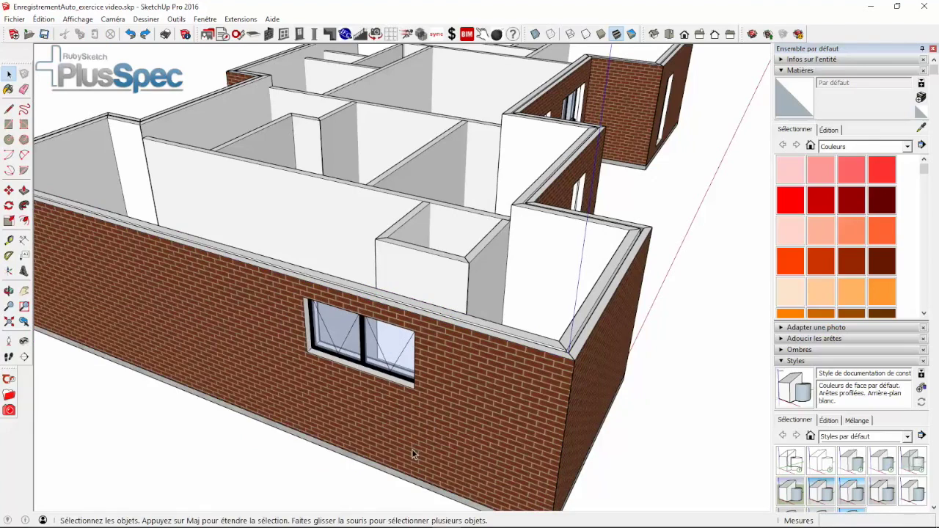
pyautogui.moveTo(414, 425); pyautogui.dragTo(740, 345, button='middle')
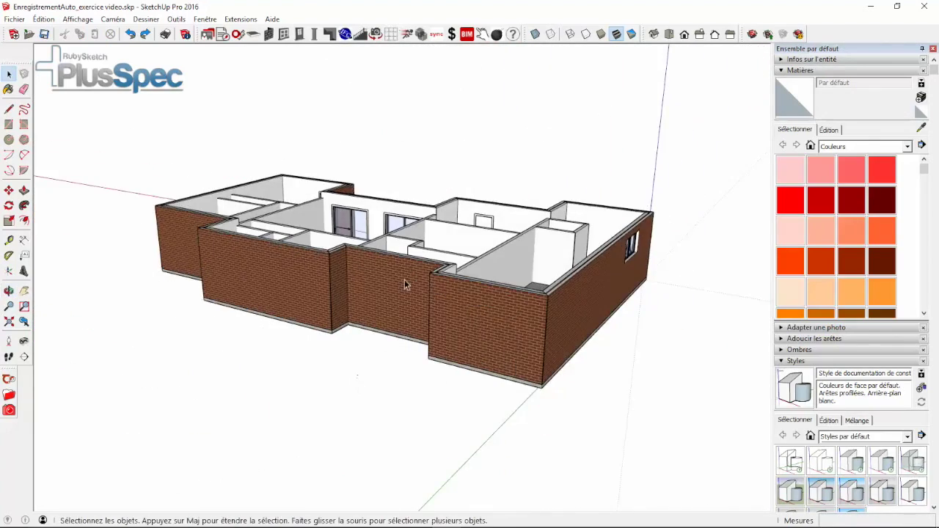
pyautogui.moveTo(404, 283); pyautogui.dragTo(525, 334, button='middle')
pyautogui.scroll(4, 491, 348)
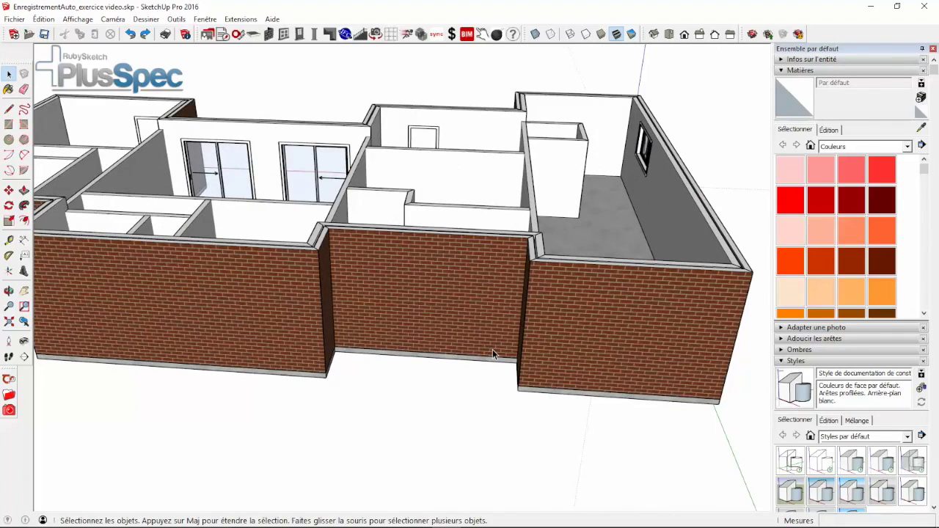
pyautogui.scroll(-3, 492, 349)
pyautogui.moveTo(562, 330); pyautogui.dragTo(542, 349, button='middle')
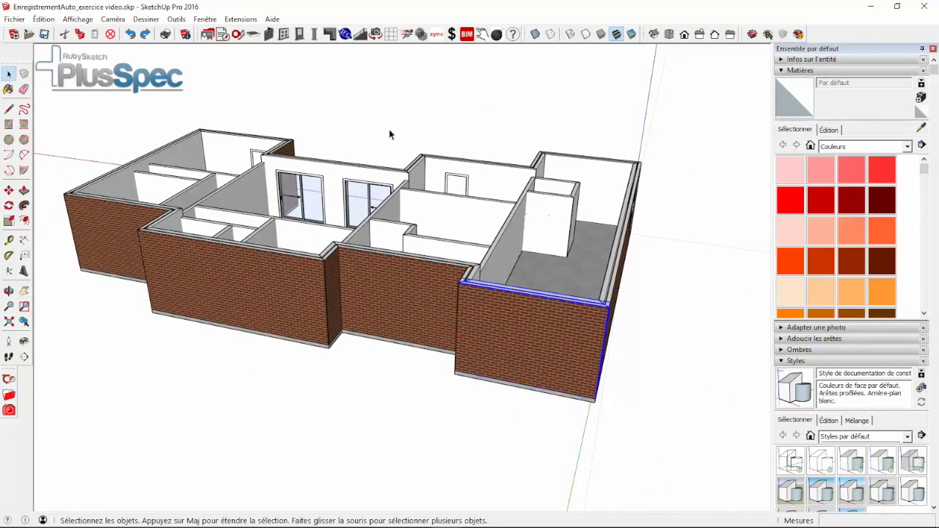
# Choose the Garage Panel Door component in the Door Tool settings.
pyautogui.click(299, 34)
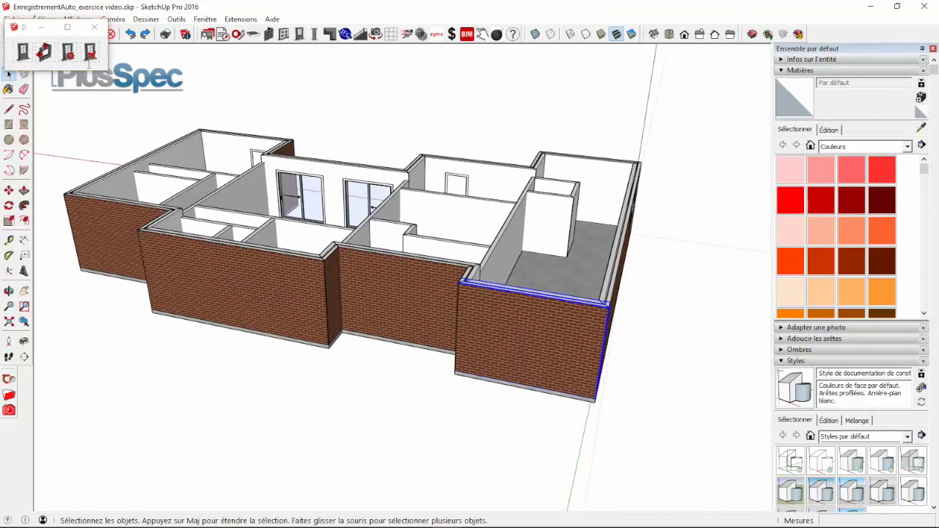
pyautogui.click(26, 52)
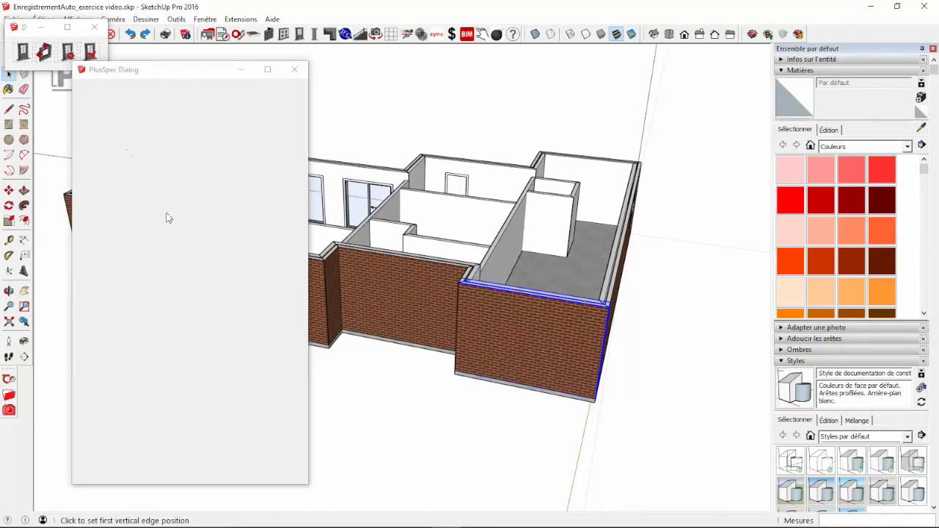
pyautogui.click(251, 168)
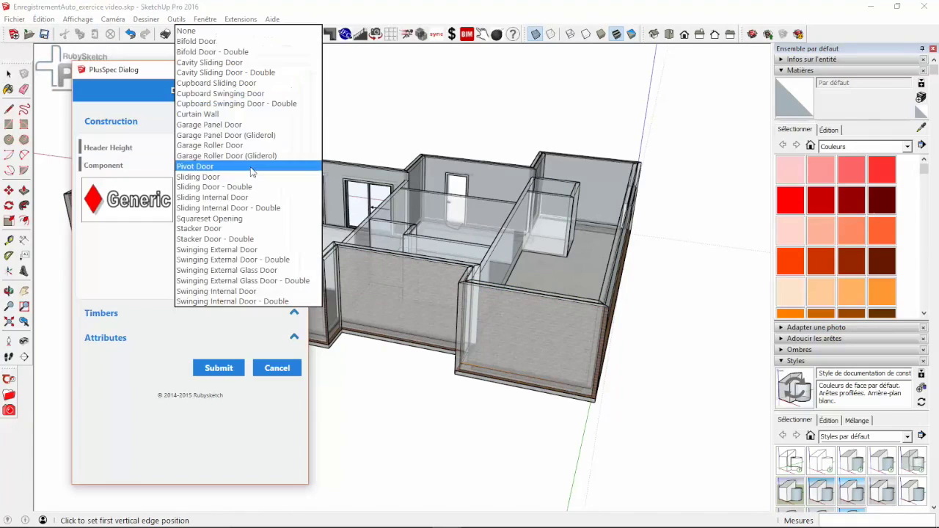
pyautogui.click(234, 126)
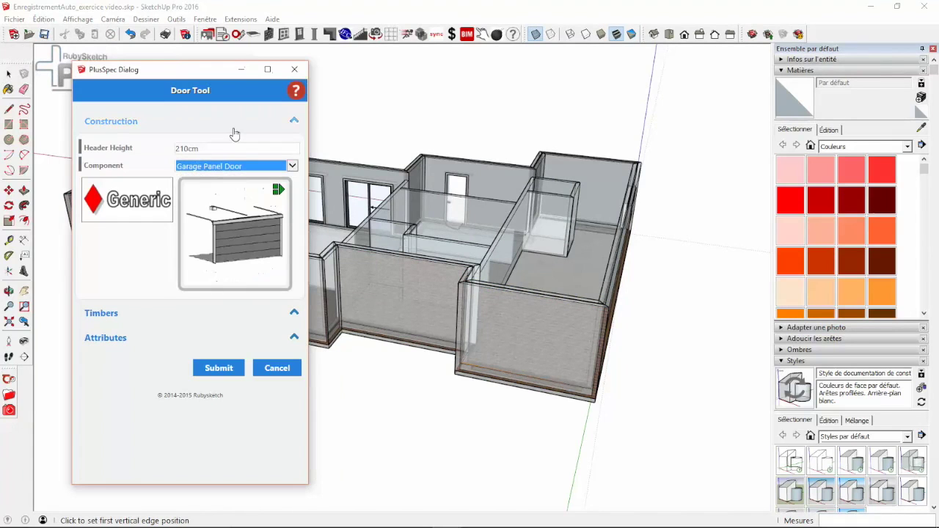
pyautogui.click(219, 367)
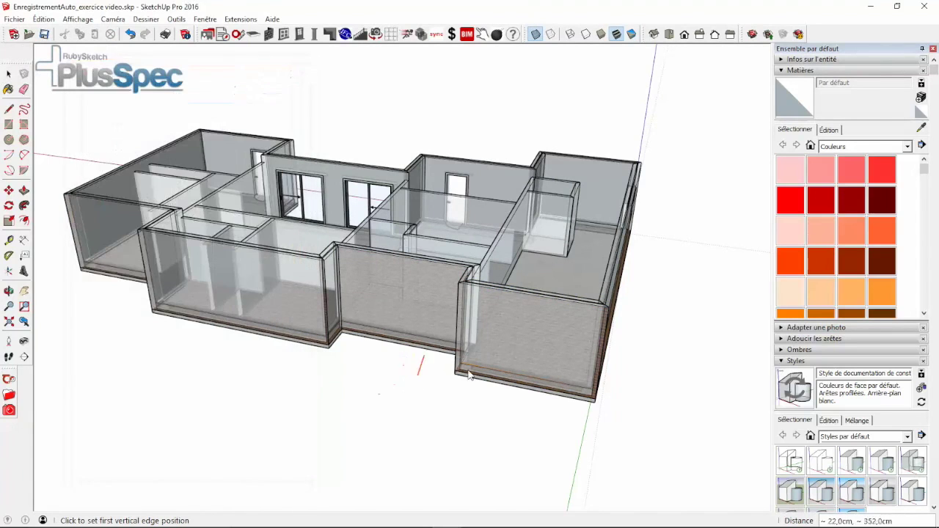
# Place the garage door 220cm wide in the projecting right-hand brick wall.
pyautogui.scroll(3, 470, 375)
pyautogui.click(463, 363)
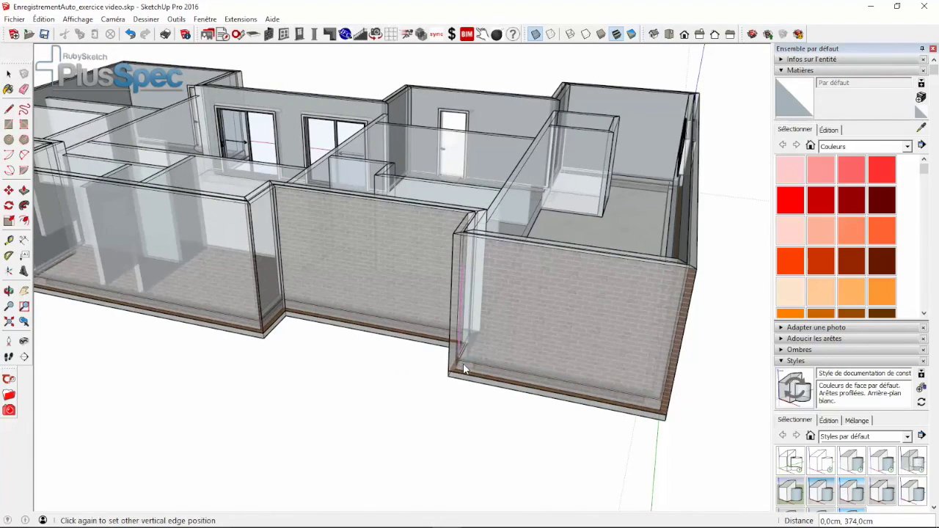
pyautogui.click(482, 364)
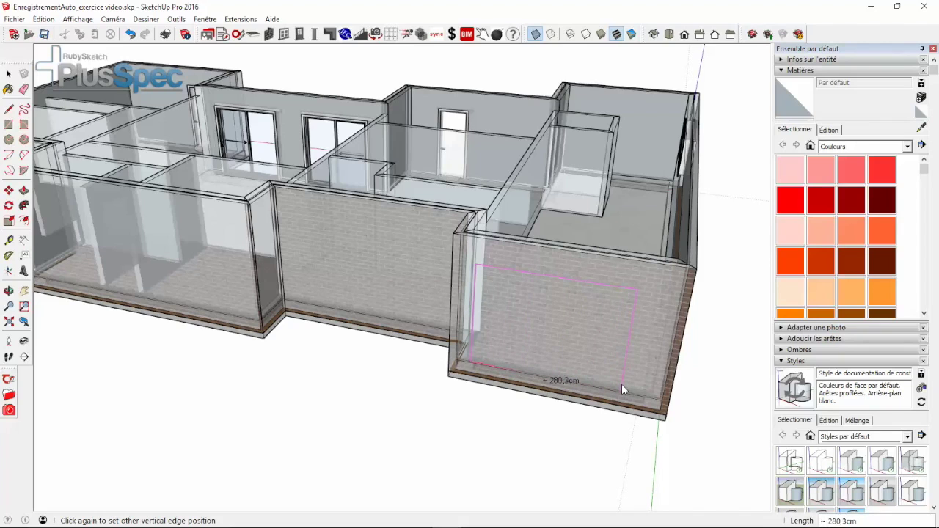
pyautogui.write('220cm')
pyautogui.press('Return')
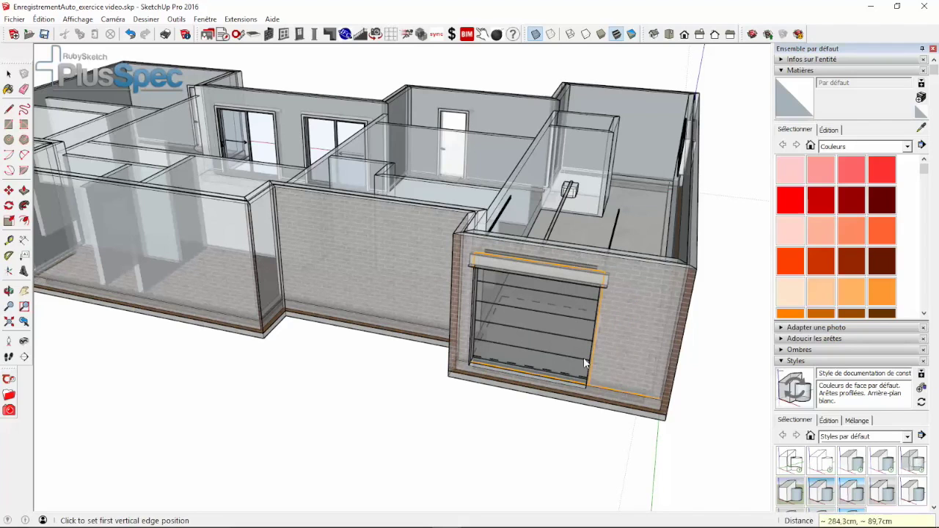
pyautogui.scroll(1, 576, 347)
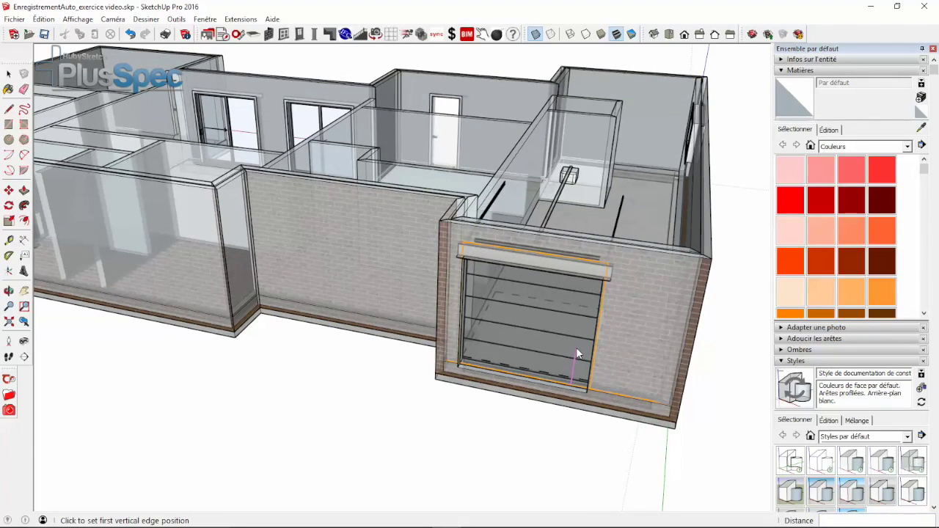
pyautogui.click(299, 34)
pyautogui.click(45, 52)
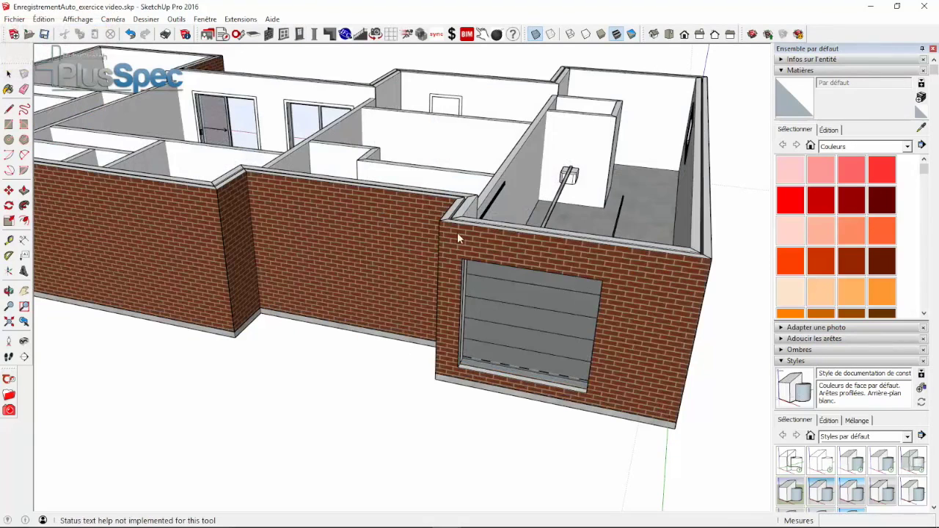
# Move the garage door opening's right edge outward to widen it.
pyautogui.click(529, 325)
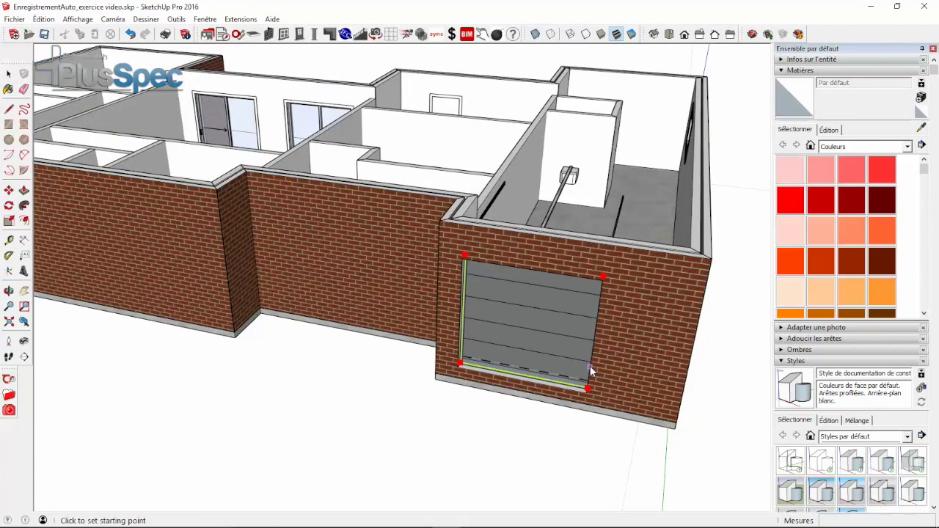
pyautogui.click(592, 372)
pyautogui.click(611, 374)
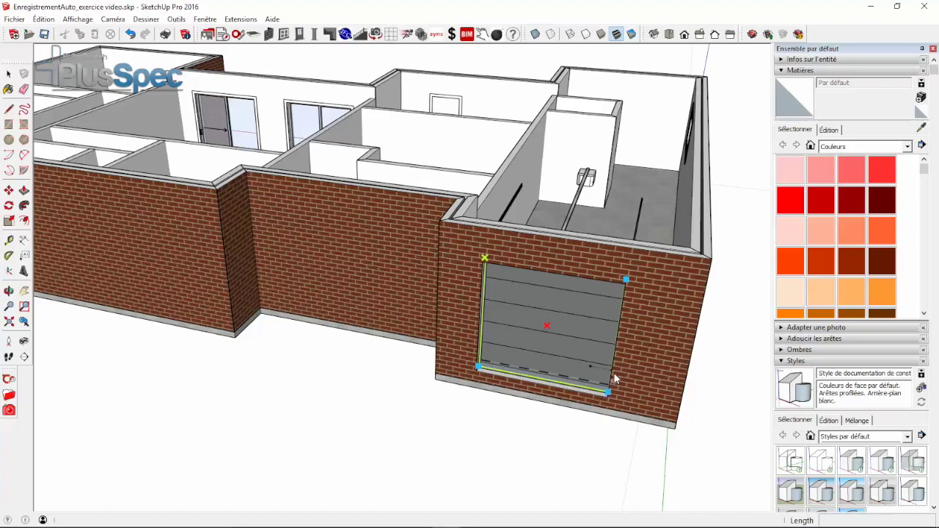
pyautogui.click(611, 369)
pyautogui.click(611, 364)
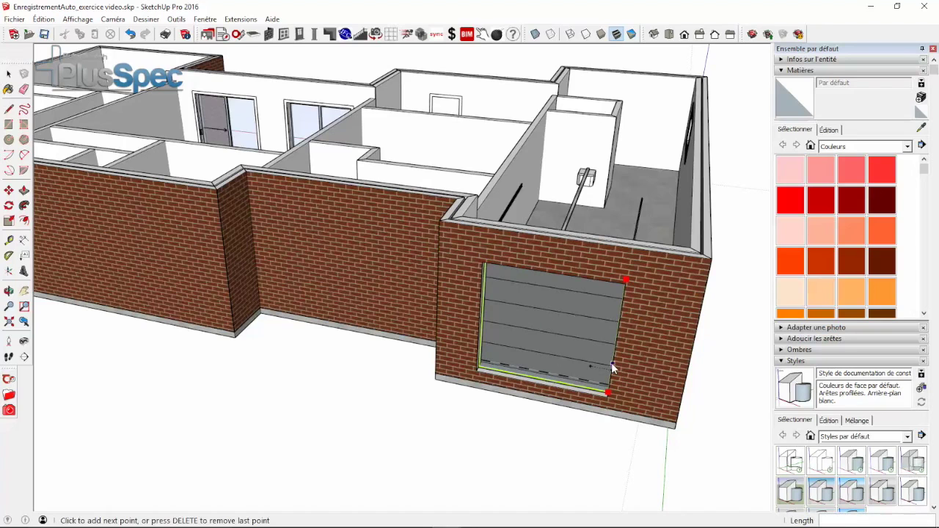
pyautogui.click(633, 370)
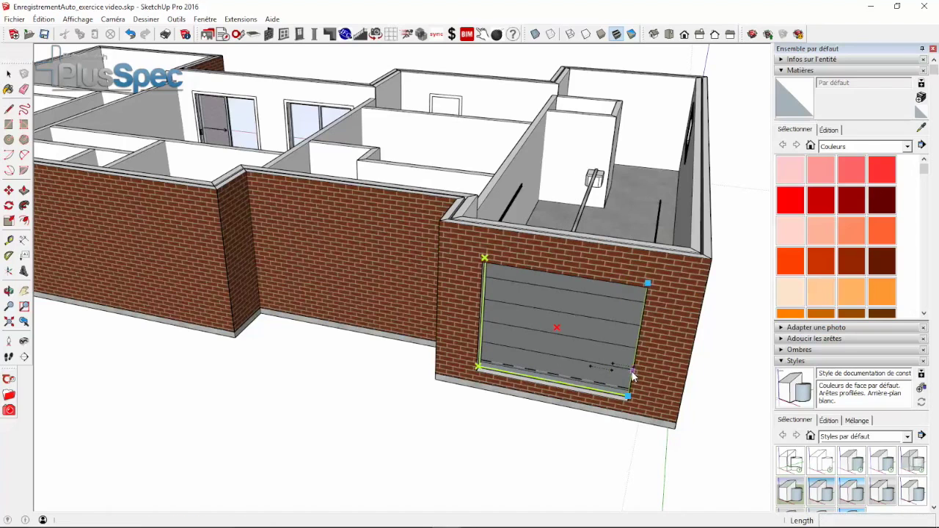
pyautogui.scroll(-2, 631, 370)
pyautogui.press('space')
pyautogui.moveTo(632, 364); pyautogui.dragTo(352, 366, button='middle')
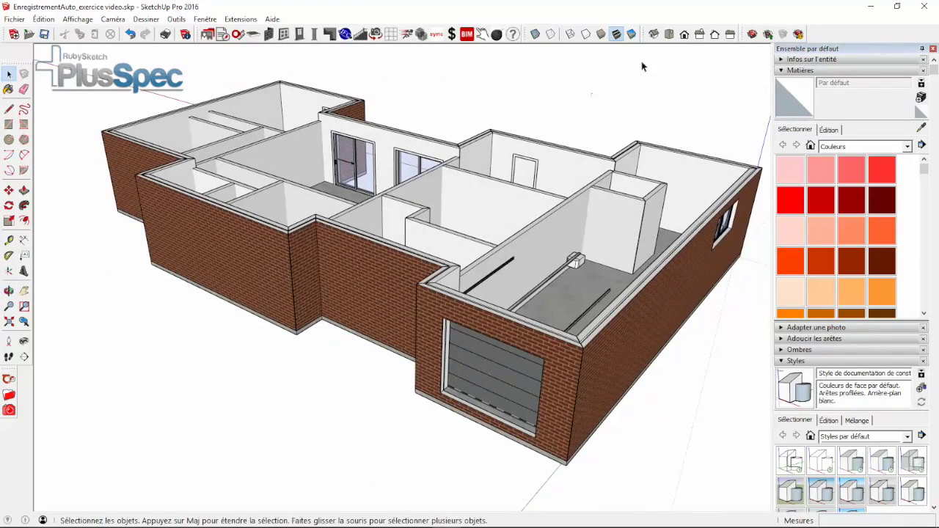
# With the Interact tool, open and close the garage door and its opener.
pyautogui.click(512, 36)
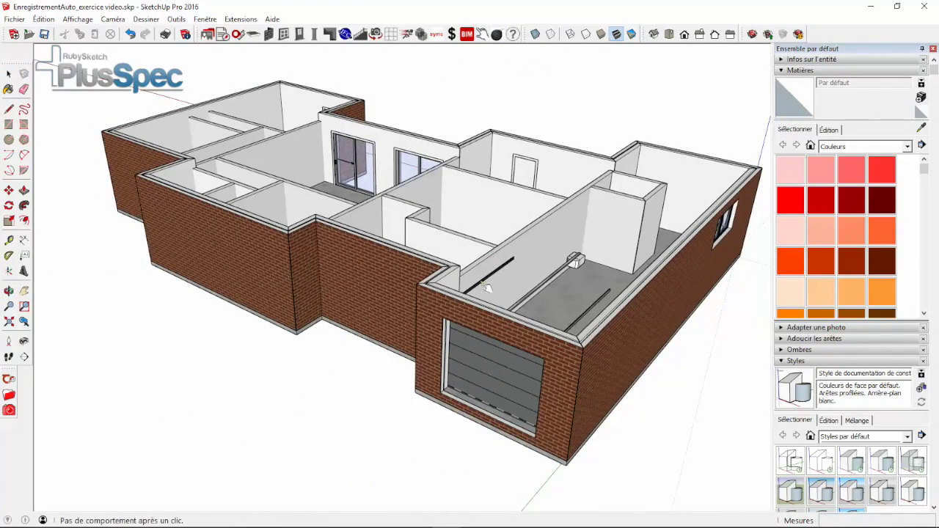
pyautogui.click(503, 372)
pyautogui.click(534, 336)
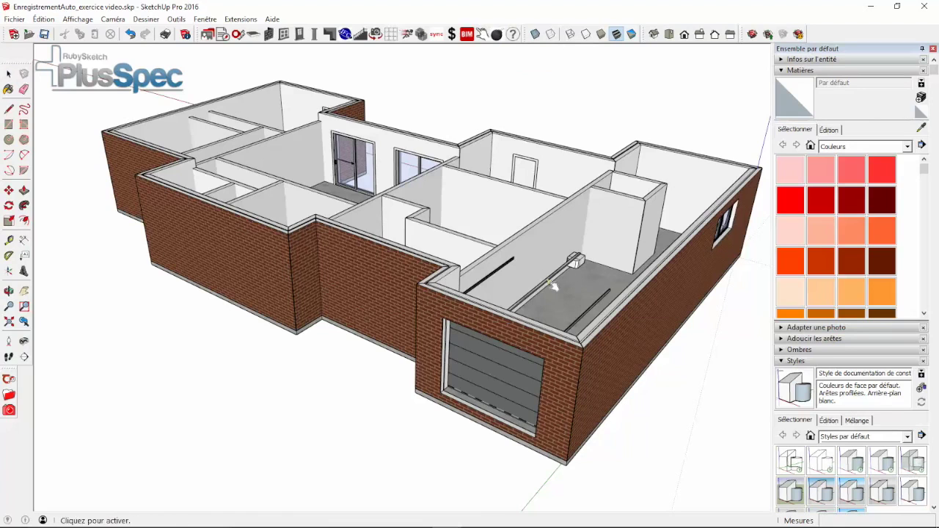
pyautogui.click(587, 266)
pyautogui.click(586, 266)
pyautogui.press('space')
pyautogui.scroll(1, 418, 391)
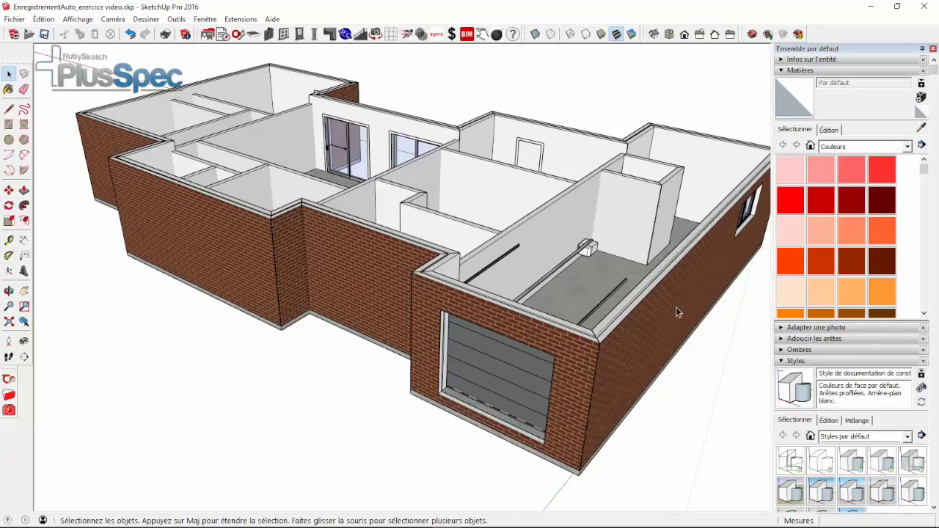
pyautogui.scroll(-1, 675, 307)
pyautogui.moveTo(498, 401); pyautogui.dragTo(579, 367, button='middle')
pyautogui.scroll(1, 441, 301)
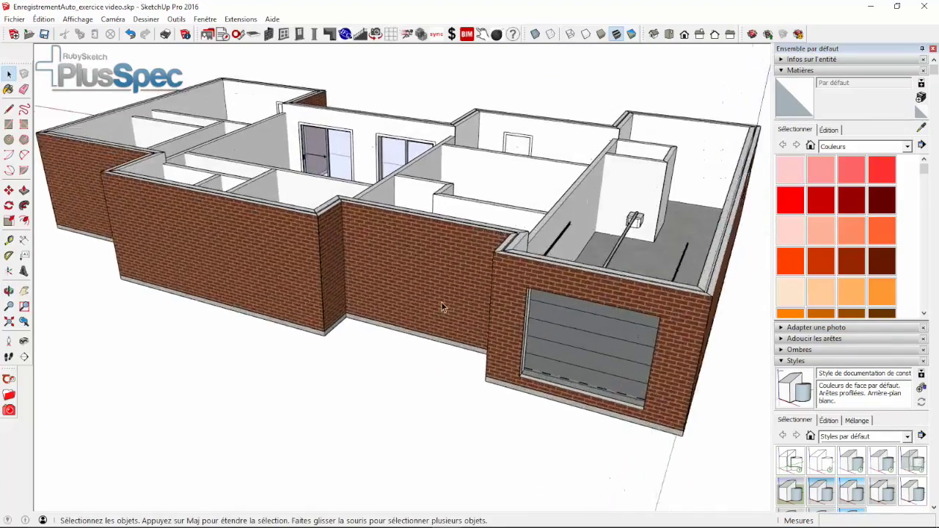
pyautogui.scroll(4, 442, 303)
pyautogui.moveTo(446, 308); pyautogui.dragTo(516, 343, button='middle')
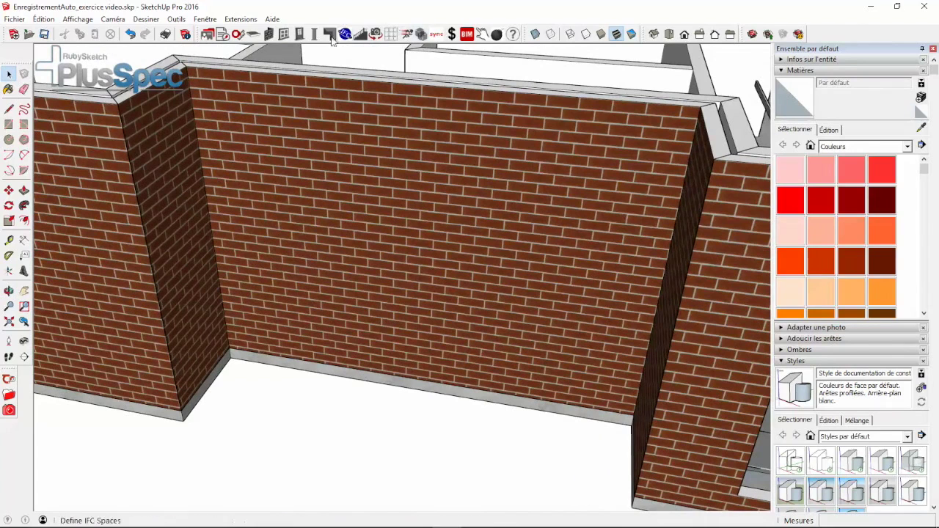
# Select the middle brick wall to receive a new window.
pyautogui.click(283, 34)
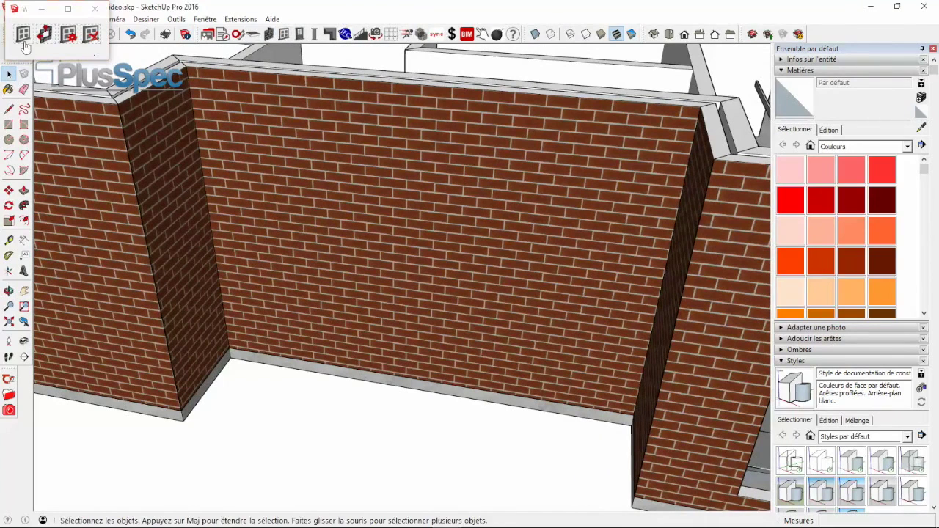
pyautogui.click(28, 37)
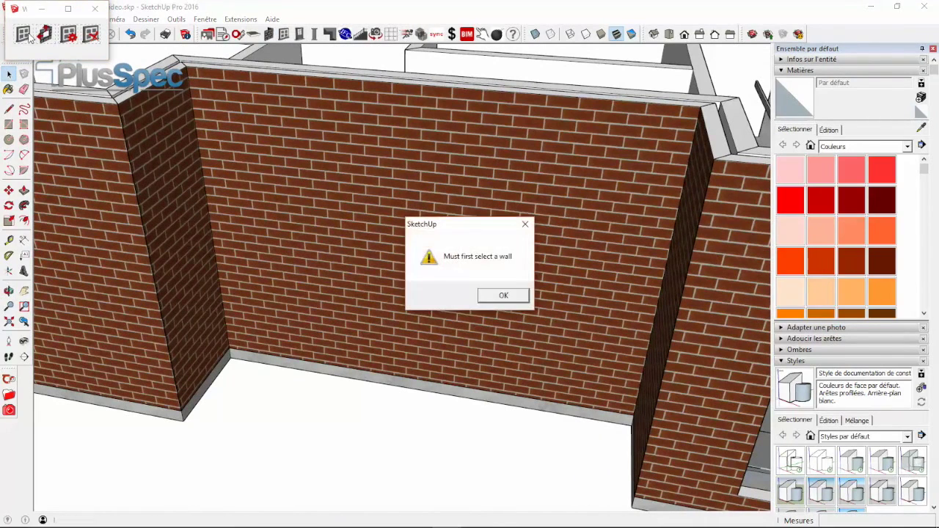
pyautogui.click(504, 295)
pyautogui.click(135, 78)
pyautogui.click(26, 34)
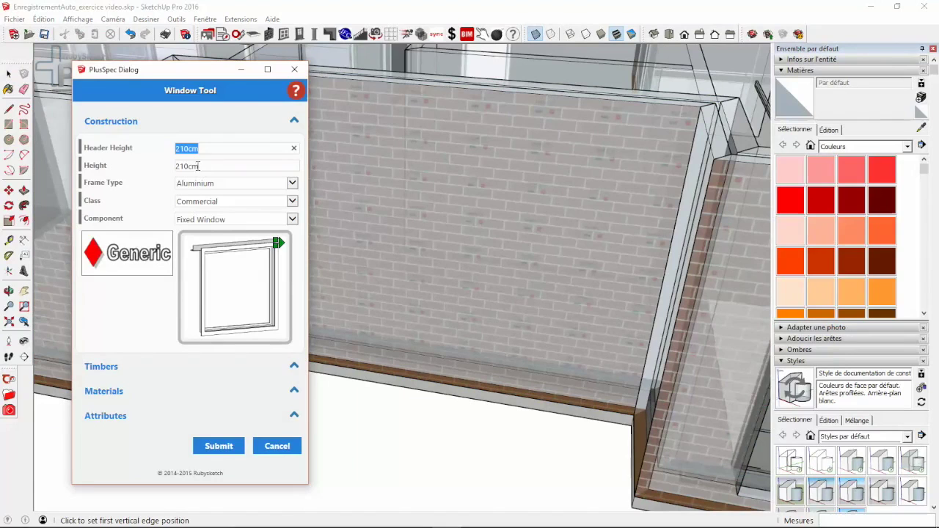
# Set the window to height 210, Fixed Window component and PVC Tile frame.
pyautogui.click(205, 166)
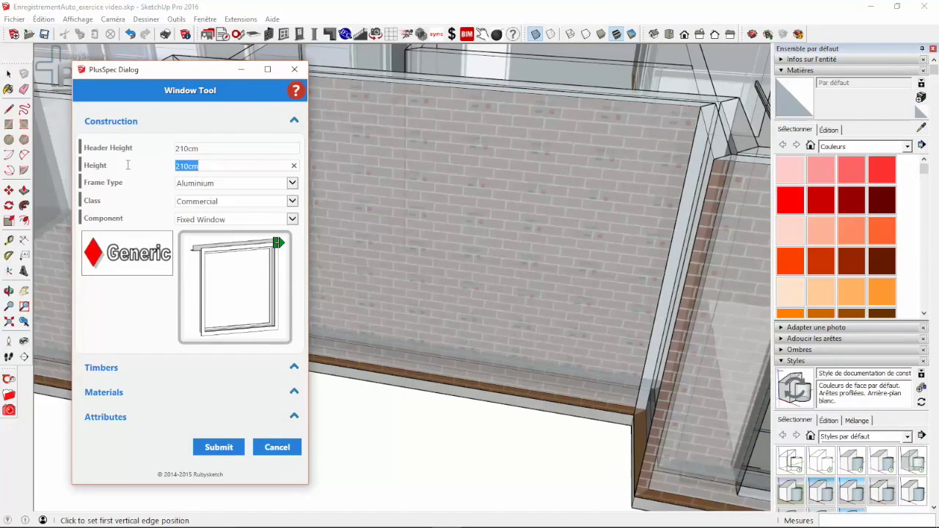
pyautogui.write('210')
pyautogui.click(206, 224)
pyautogui.click(204, 221)
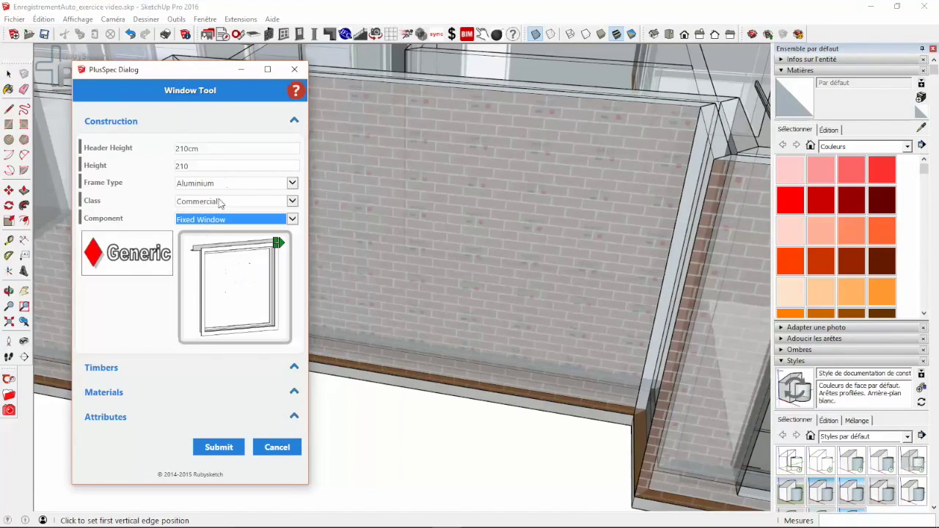
pyautogui.click(214, 191)
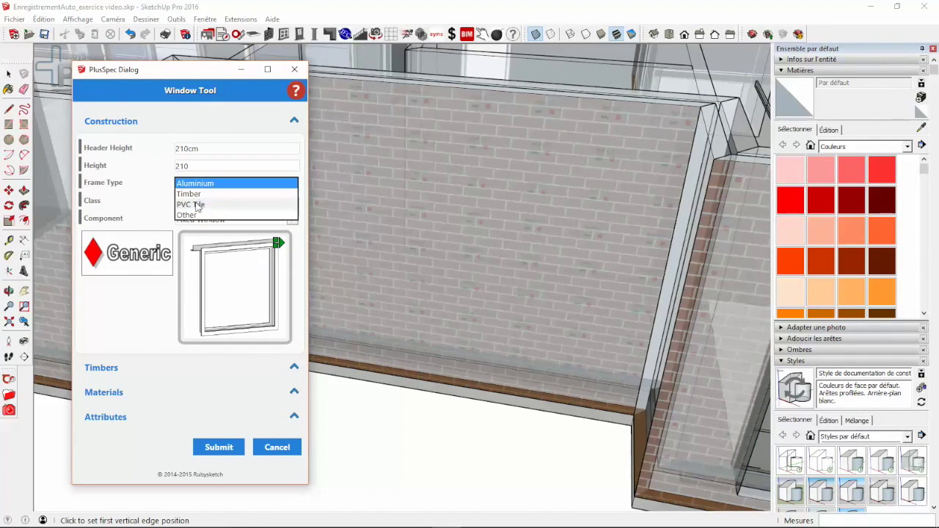
pyautogui.click(200, 205)
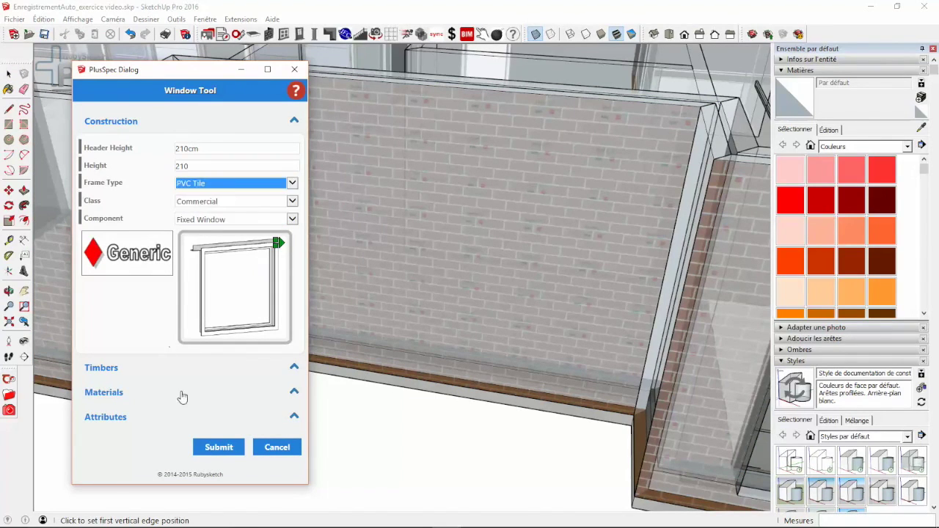
pyautogui.click(219, 449)
# Place the fixed window 45cm wide from its first edge in the wall.
pyautogui.click(517, 375)
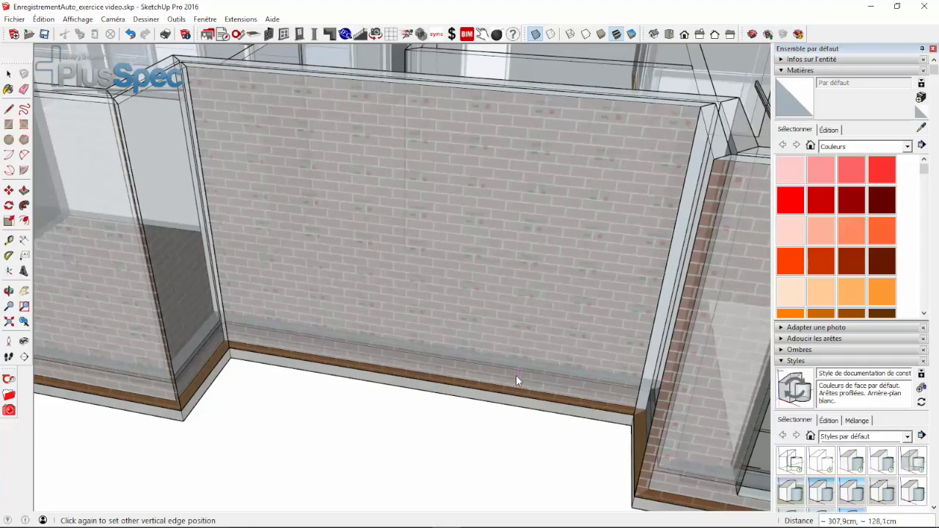
pyautogui.write('45')
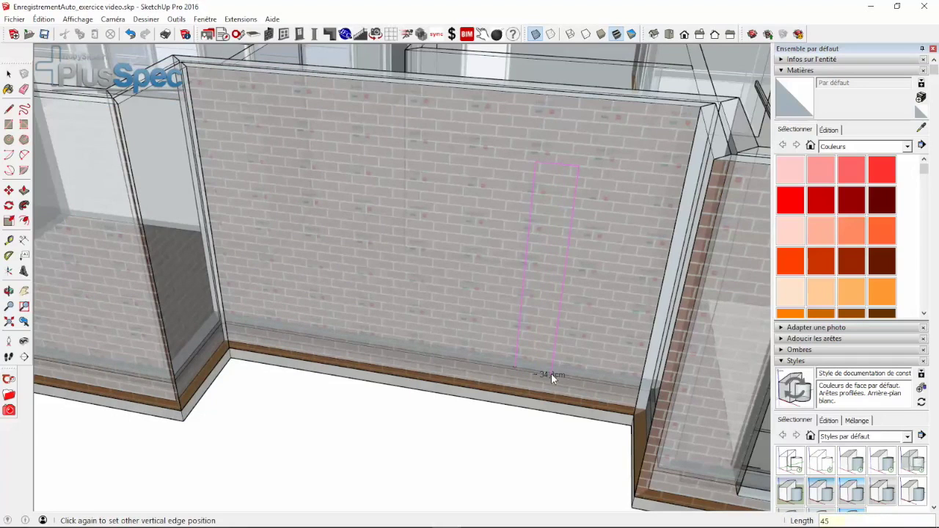
pyautogui.write('cm')
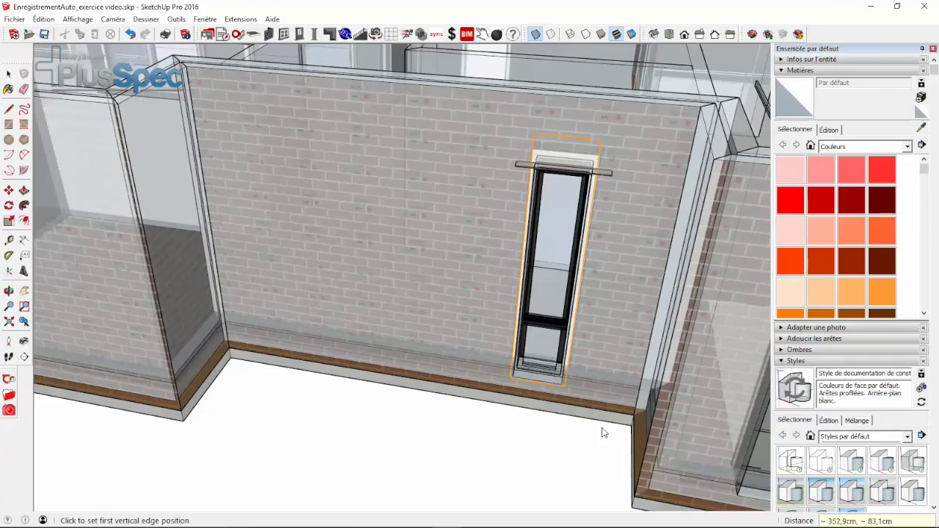
pyautogui.click(11, 73)
pyautogui.click(317, 442)
pyautogui.scroll(-3, 447, 421)
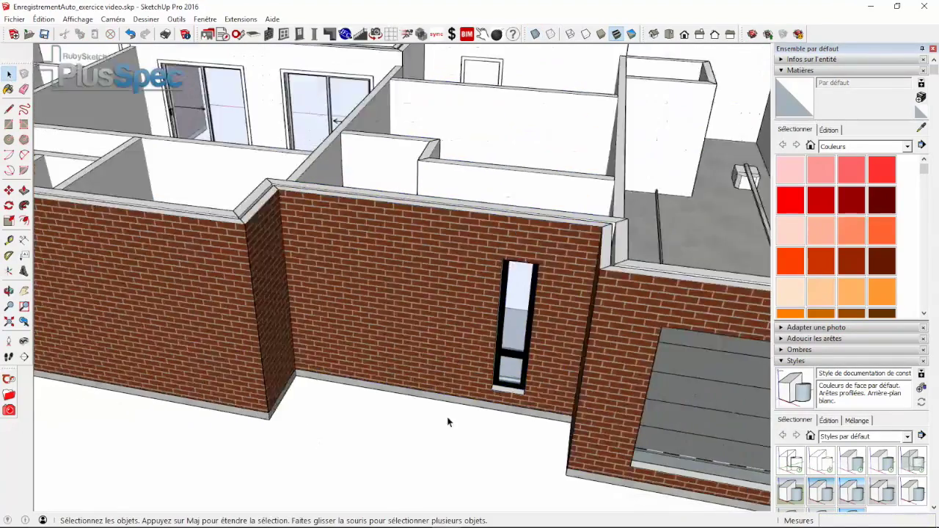
# Select the narrow fixed window and open its Window Options.
pyautogui.moveTo(507, 351); pyautogui.dragTo(518, 209, button='middle')
pyautogui.scroll(10, 501, 260)
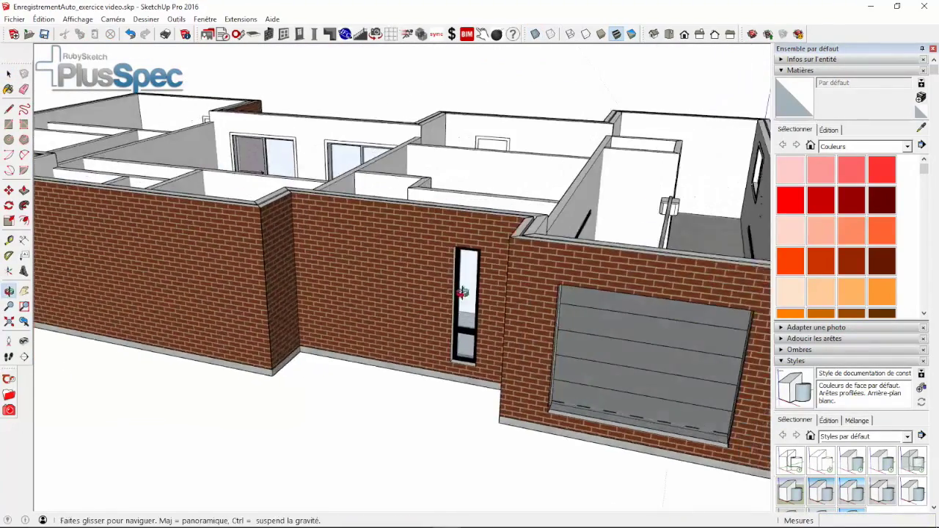
pyautogui.scroll(-5, 447, 376)
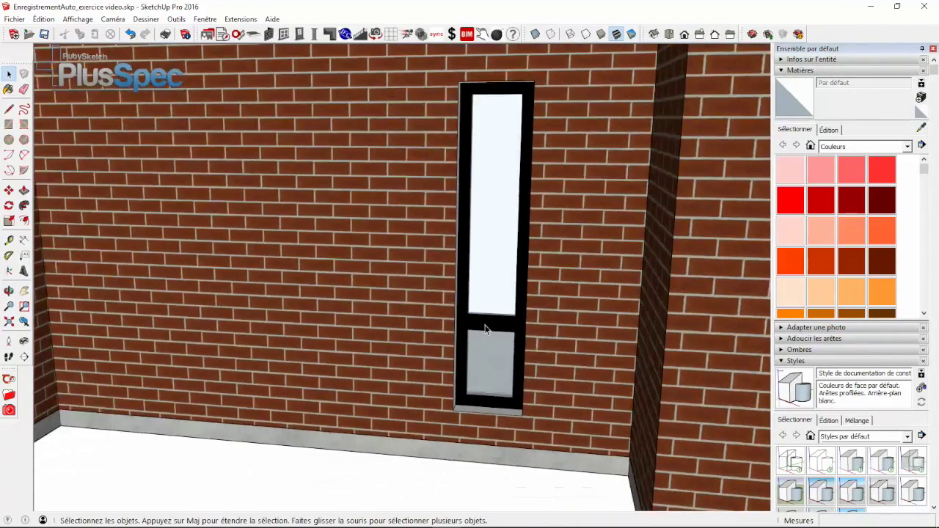
pyautogui.click(485, 330)
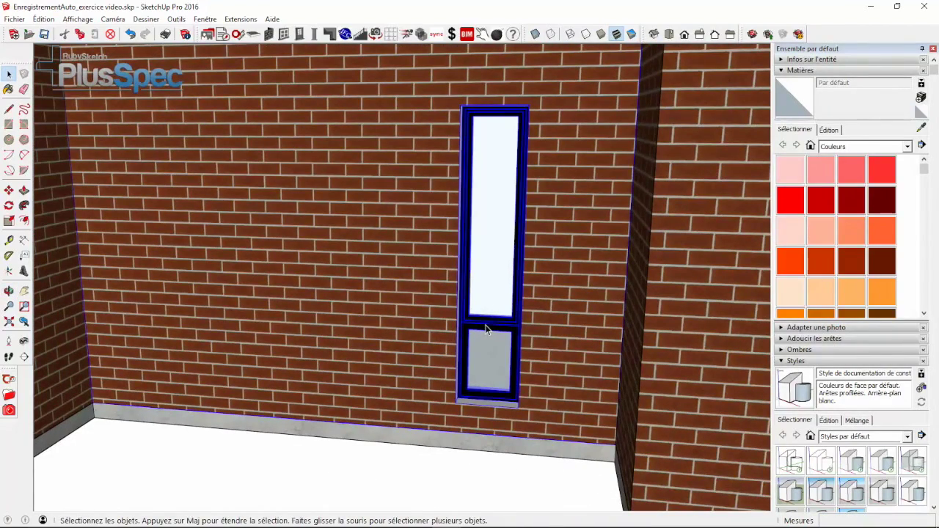
pyautogui.click(284, 34)
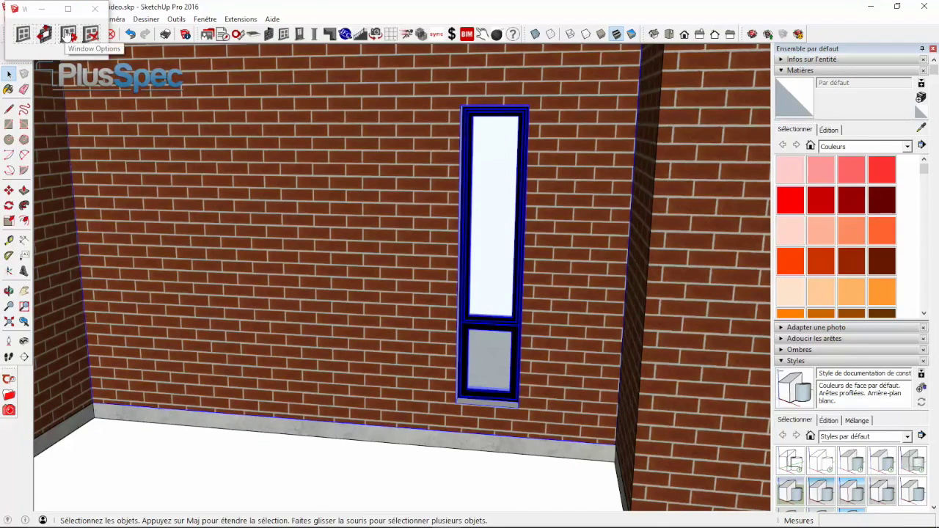
pyautogui.click(68, 35)
pyautogui.click(478, 314)
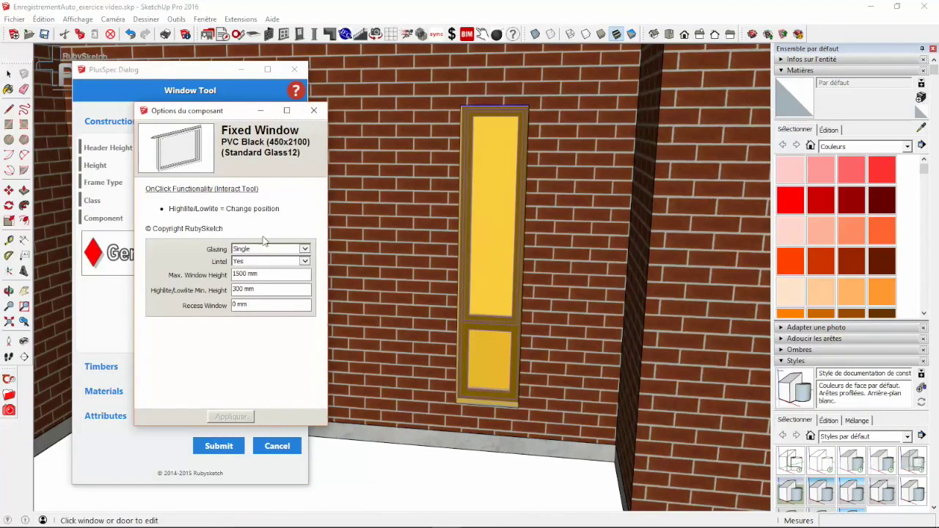
# Set Max. Window Height to 2100 mm, apply it, and close both dialogs.
pyautogui.tripleClick(276, 273)
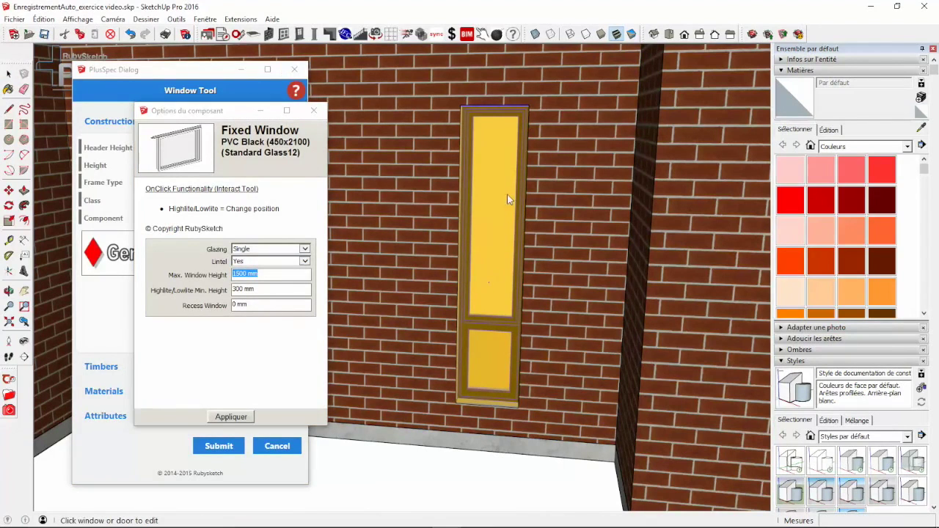
pyautogui.click(260, 274)
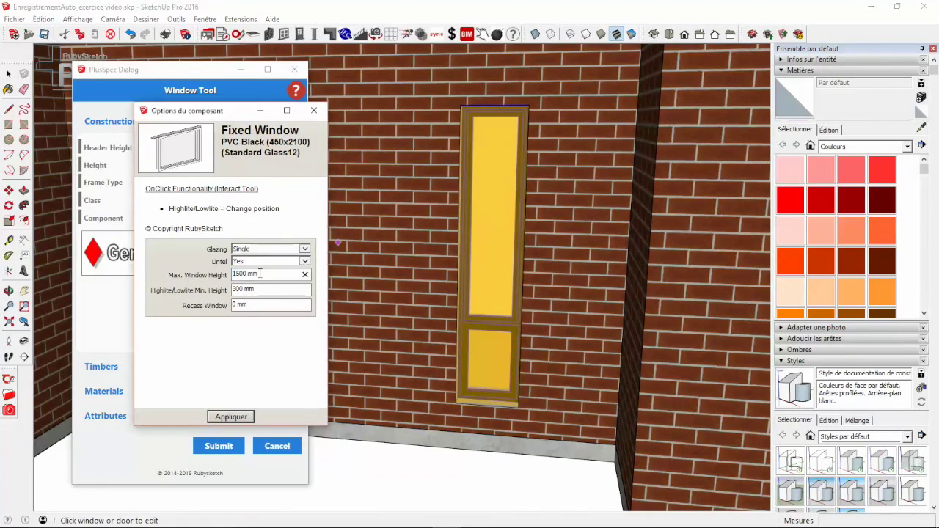
pyautogui.tripleClick(253, 272)
pyautogui.write('2100')
pyautogui.click(232, 418)
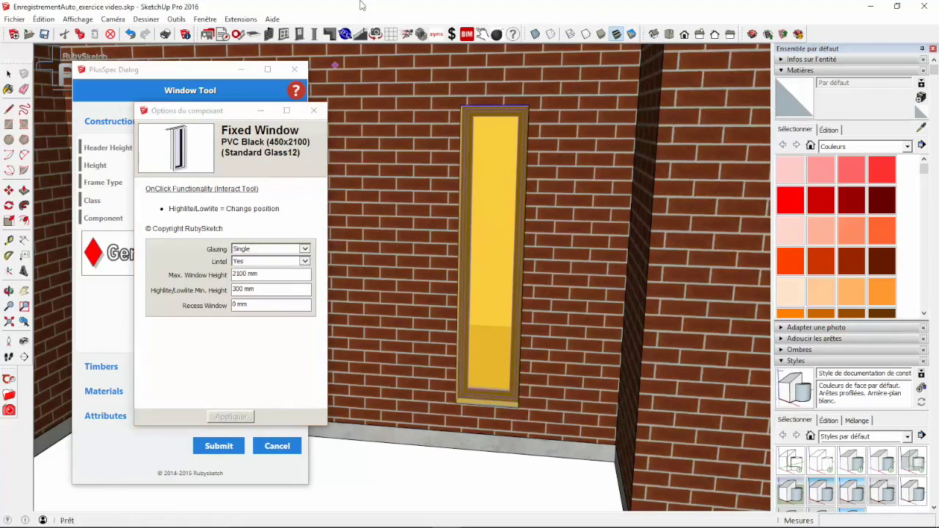
pyautogui.click(313, 110)
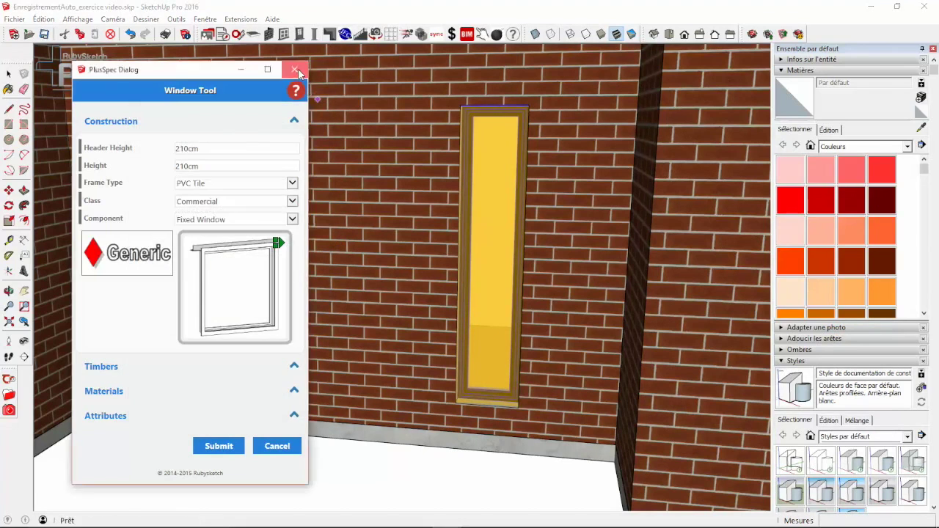
pyautogui.click(298, 73)
pyautogui.moveTo(402, 153); pyautogui.dragTo(359, 210, button='middle')
pyautogui.scroll(-6, 358, 210)
pyautogui.press('space')
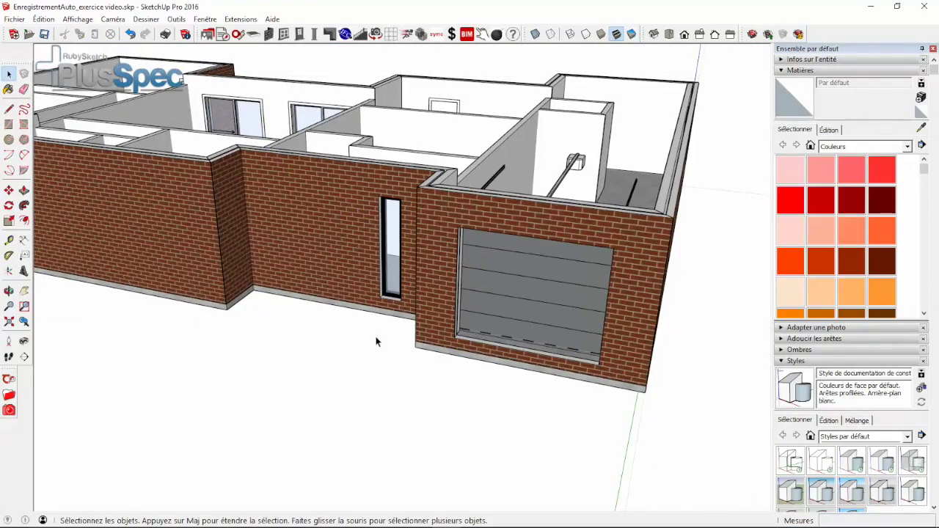
# Orbit to view the whole house and open the PlusSpec Roof Tools toolbar.
pyautogui.moveTo(376, 341); pyautogui.dragTo(531, 293, button='middle')
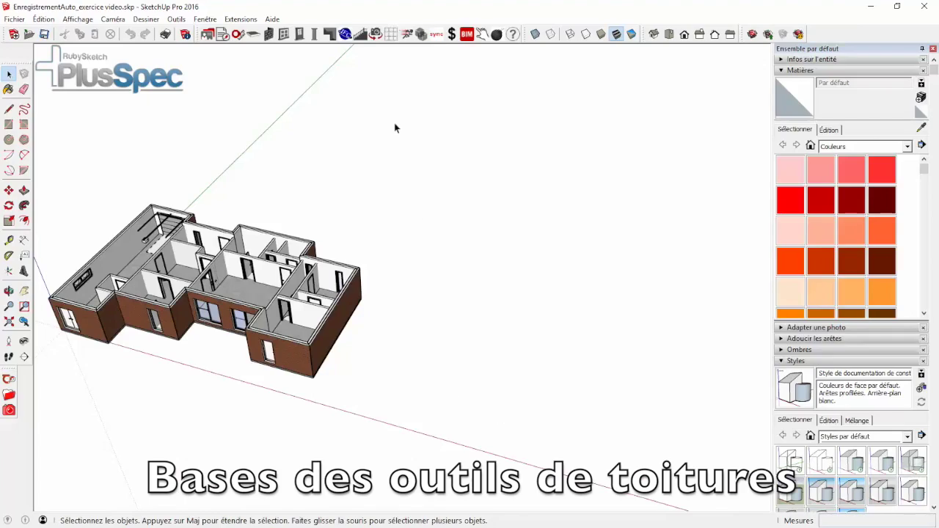
pyautogui.click(330, 35)
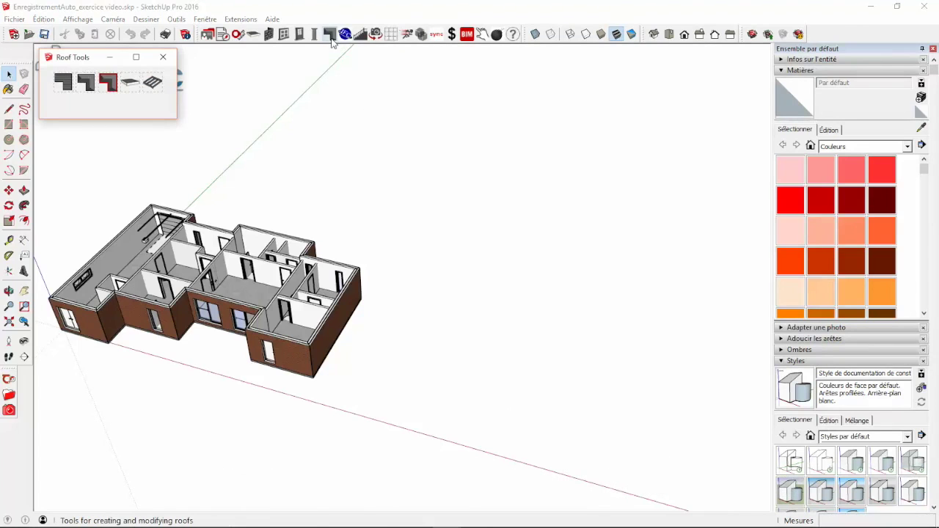
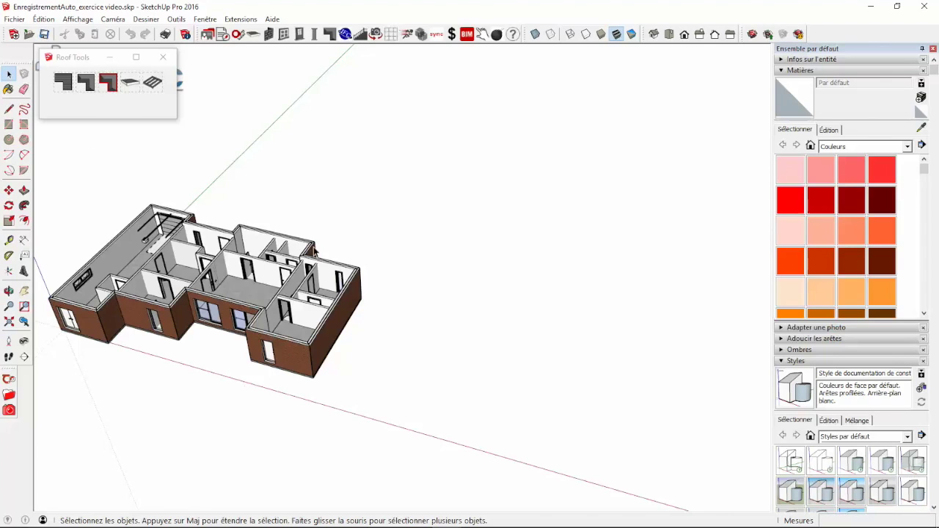
# Draw an L-shaped footprint from two overlapping rectangles beside the house.
pyautogui.scroll(-3, 406, 248)
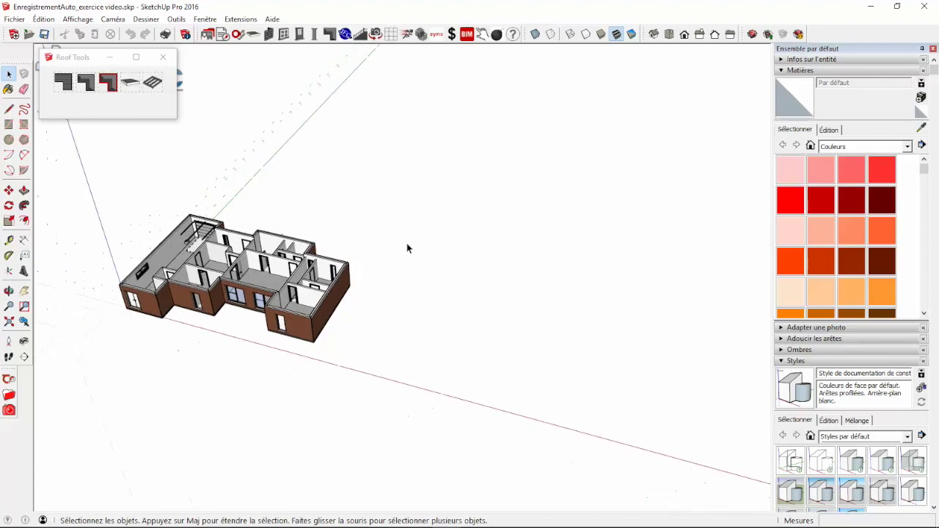
pyautogui.click(87, 82)
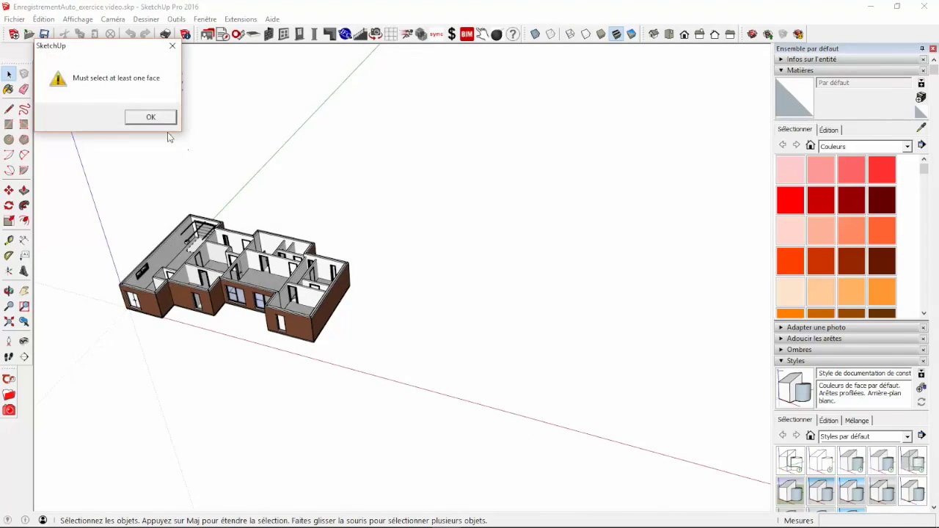
pyautogui.click(151, 117)
pyautogui.click(8, 124)
pyautogui.click(463, 353)
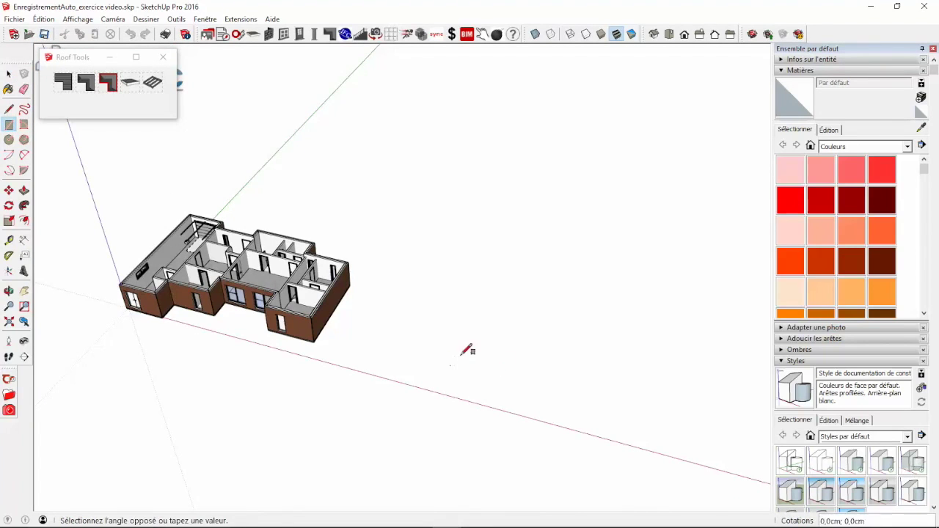
pyautogui.click(592, 240)
pyautogui.click(616, 356)
pyautogui.click(529, 269)
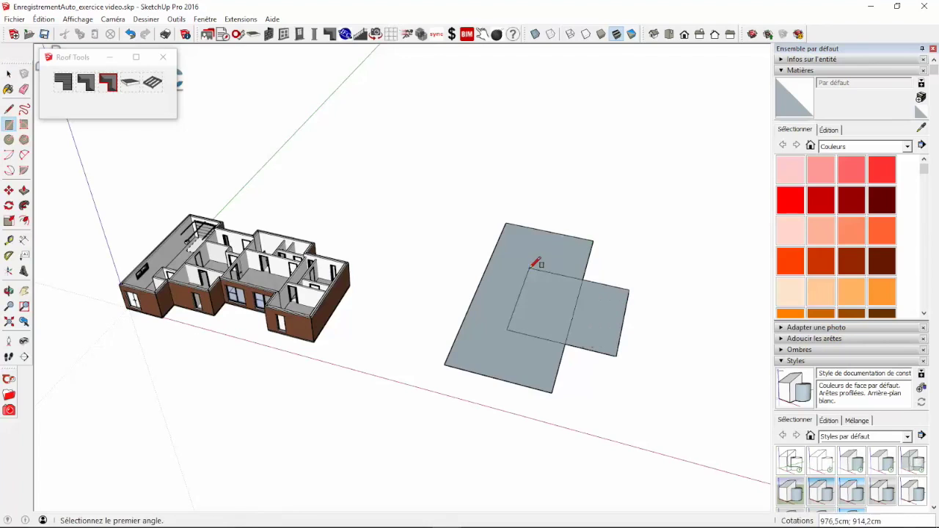
# Erase the shared edges, select the L-shaped face and submit the Roof Tool to build a hip roof.
pyautogui.press('e')
pyautogui.moveTo(537, 331)
pyautogui.mouseDown()
pyautogui.moveTo(545, 260)
pyautogui.moveTo(576, 311)
pyautogui.moveTo(513, 297)
pyautogui.moveTo(514, 308)
pyautogui.mouseUp()
pyautogui.press('space')
pyautogui.click(513, 315)
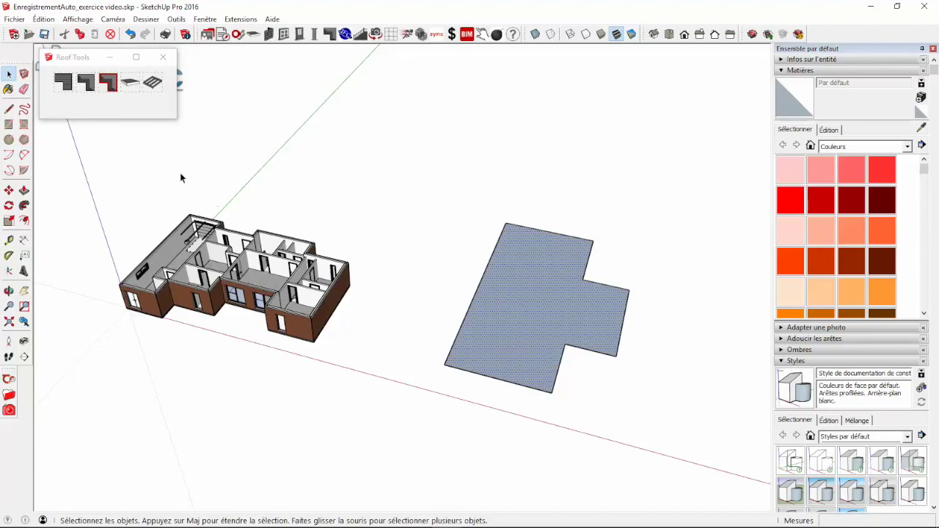
pyautogui.click(93, 89)
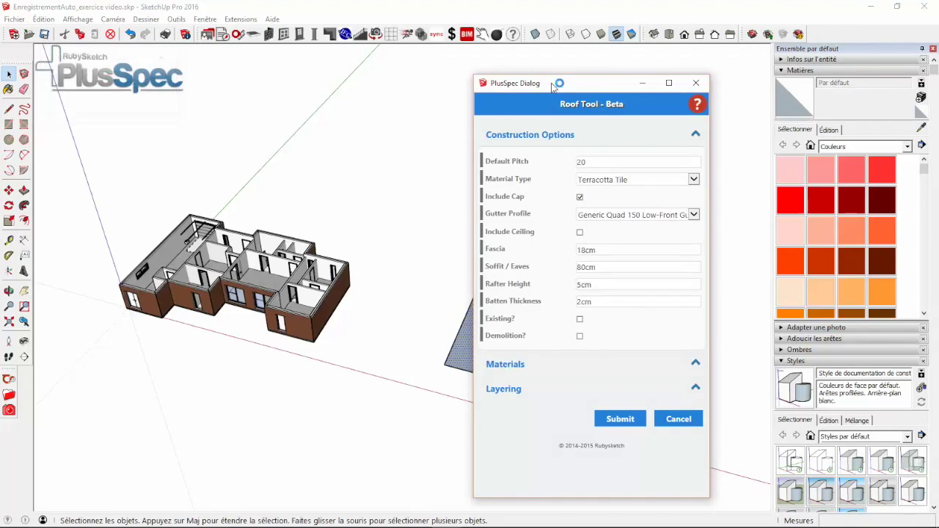
pyautogui.moveTo(552, 87); pyautogui.dragTo(267, 72)
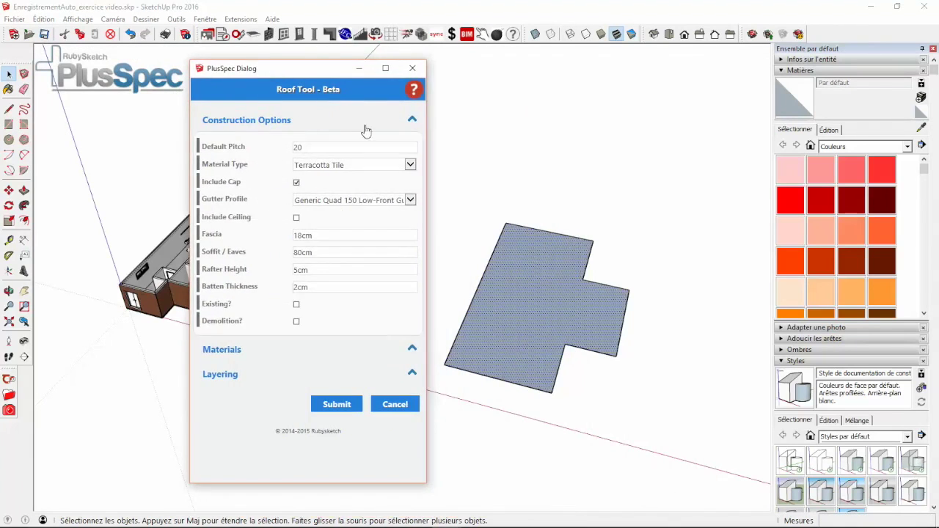
pyautogui.click(337, 406)
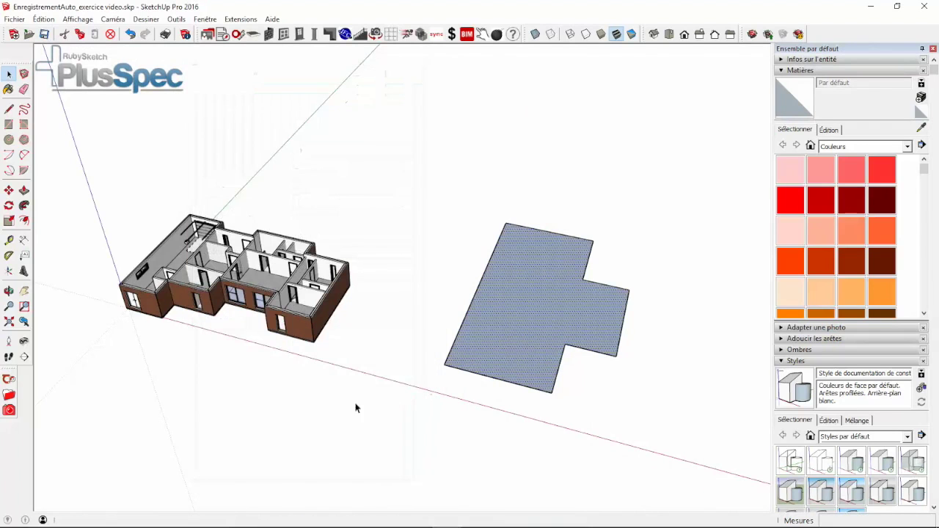
# Orbit around the new roof to inspect its underside, delete it, then undo the deletion.
pyautogui.scroll(4, 545, 350)
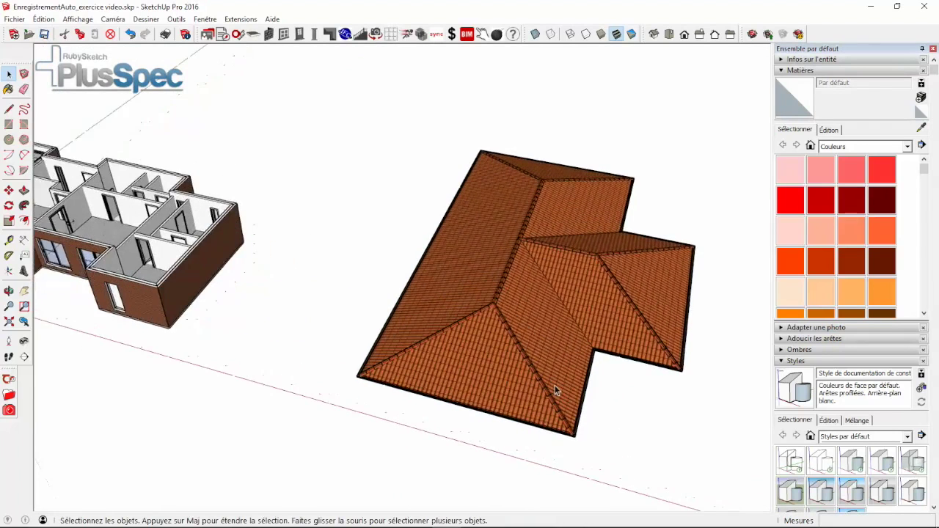
pyautogui.moveTo(554, 385); pyautogui.dragTo(511, 84, button='middle')
pyautogui.moveTo(508, 176); pyautogui.dragTo(505, 77, button='middle')
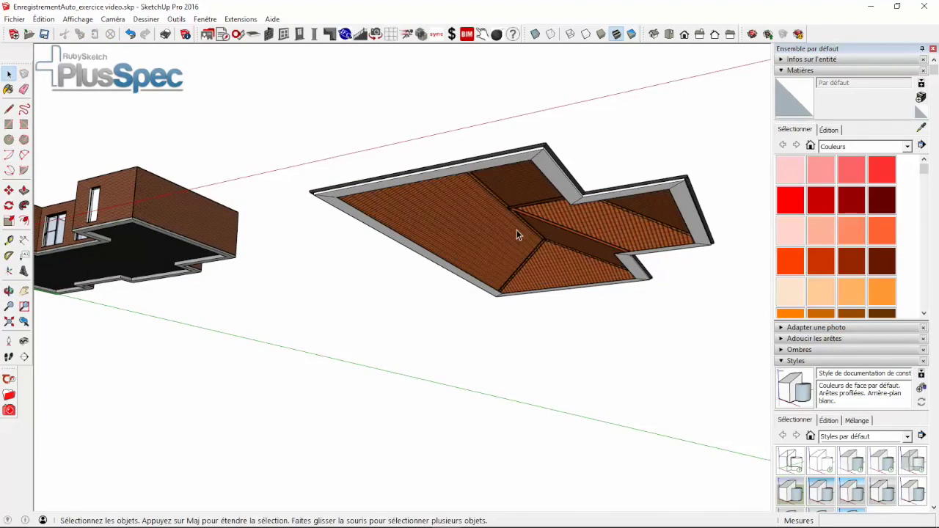
pyautogui.moveTo(516, 229); pyautogui.dragTo(534, 392, button='middle')
pyautogui.click(531, 385)
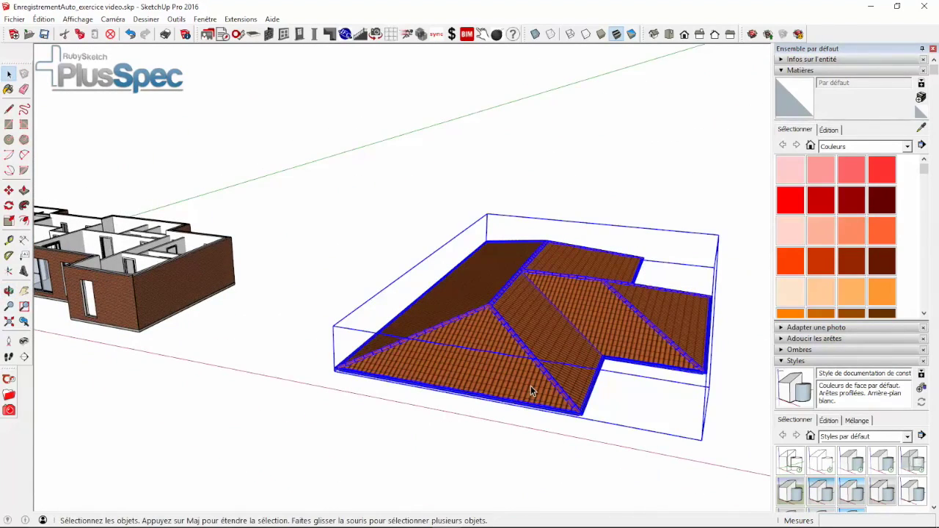
pyautogui.press('Delete')
pyautogui.scroll(-3, 530, 389)
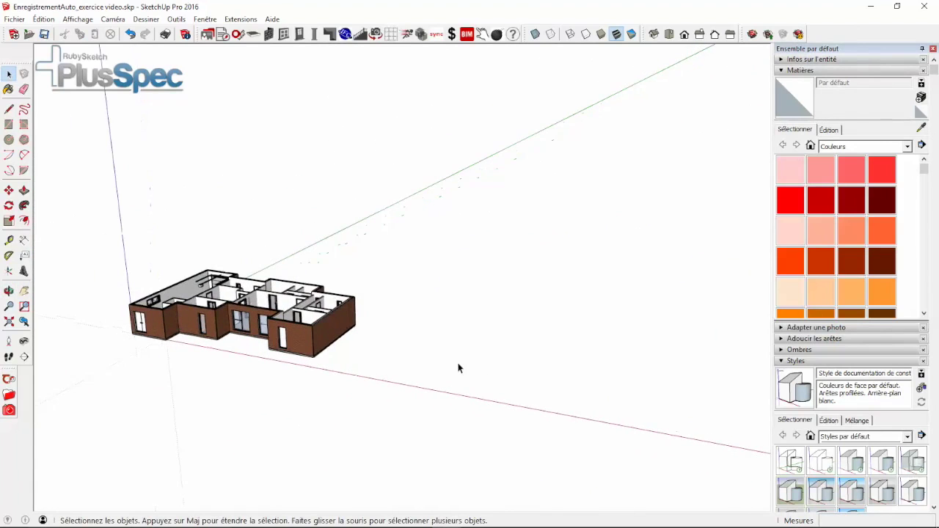
pyautogui.hotkey('ctrl', 'z')
pyautogui.moveTo(591, 335); pyautogui.dragTo(561, 368, button='middle')
# Open Edit Roof on the hip roof and cancel it, then select and delete the roof.
pyautogui.scroll(3, 534, 346)
pyautogui.rightClick(533, 346)
pyautogui.moveTo(563, 312)
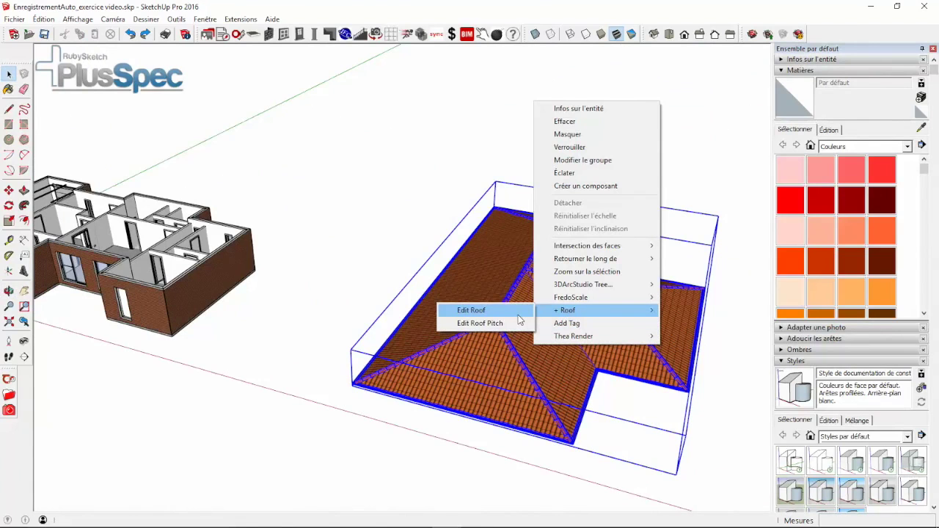
pyautogui.click(517, 313)
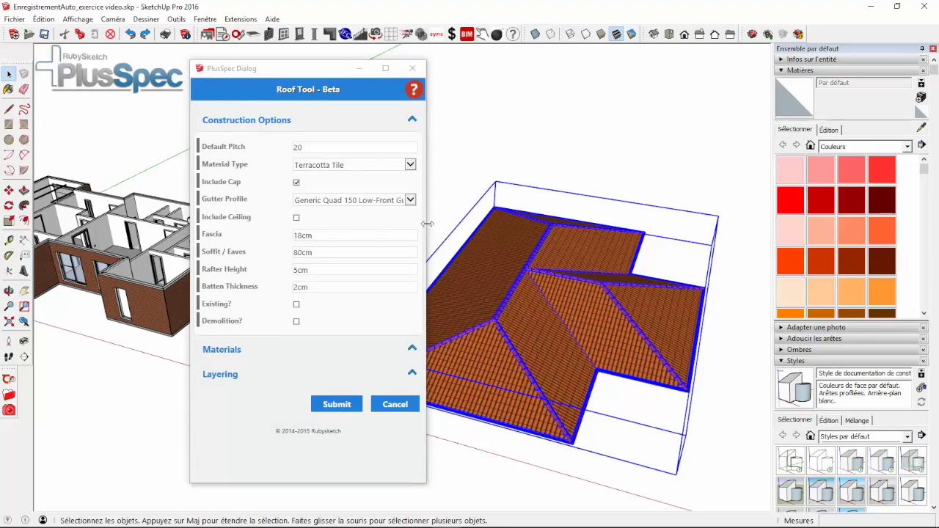
pyautogui.click(397, 406)
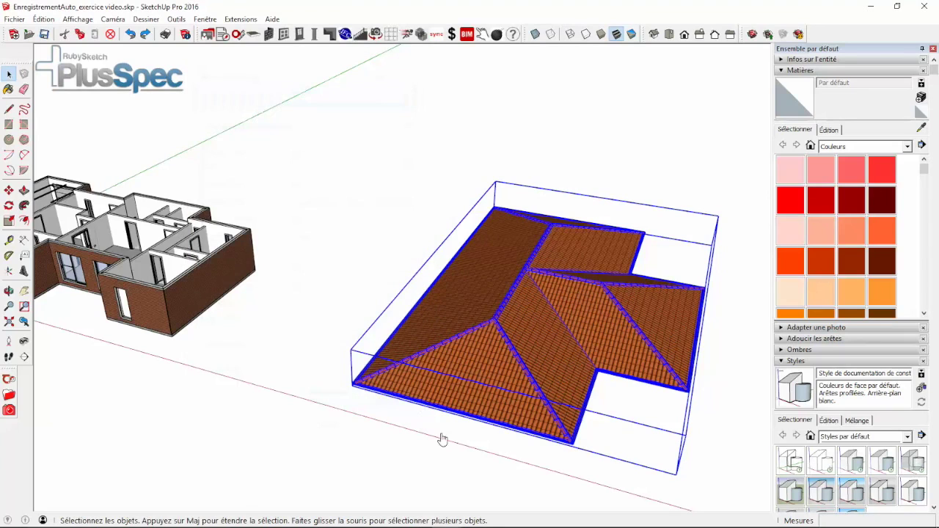
pyautogui.click(490, 375)
pyautogui.press('Delete')
pyautogui.moveTo(488, 377); pyautogui.dragTo(454, 293, button='middle')
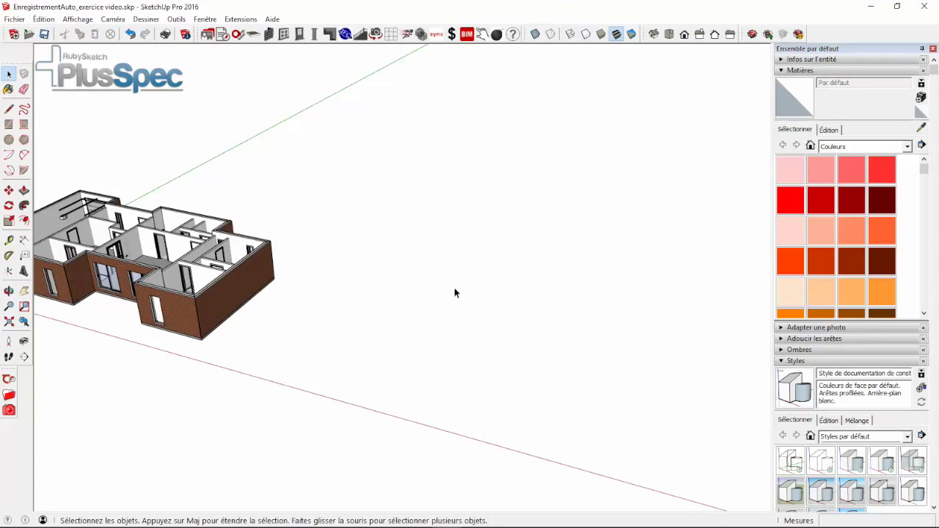
pyautogui.click(330, 34)
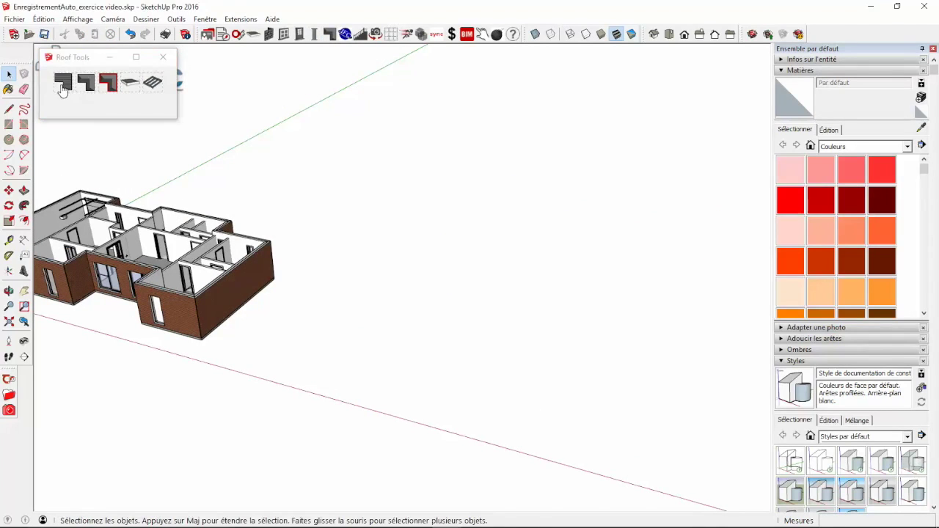
pyautogui.click(63, 83)
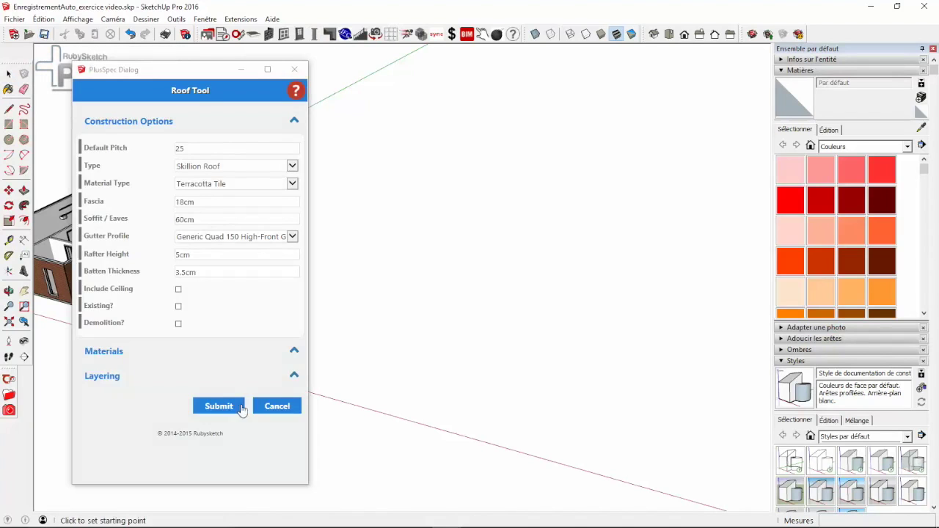
pyautogui.click(239, 407)
pyautogui.click(339, 353)
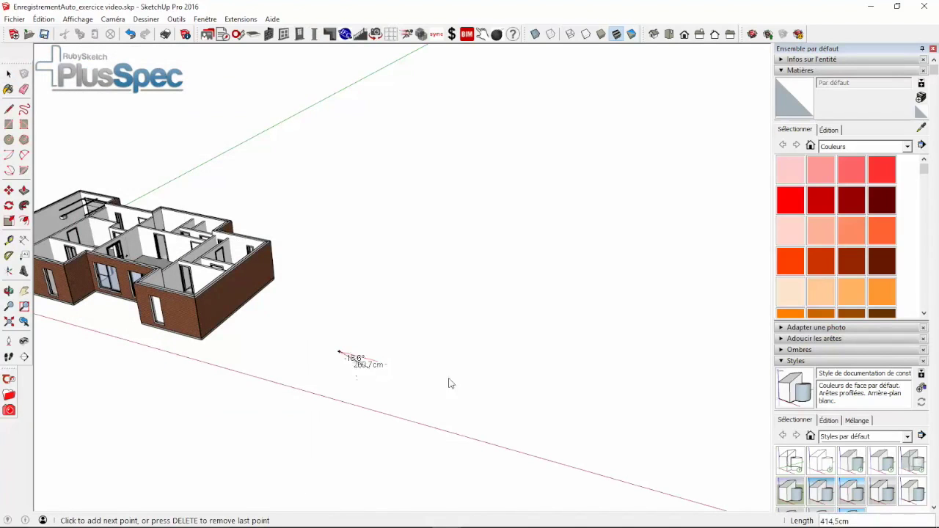
pyautogui.click(511, 397)
pyautogui.click(534, 351)
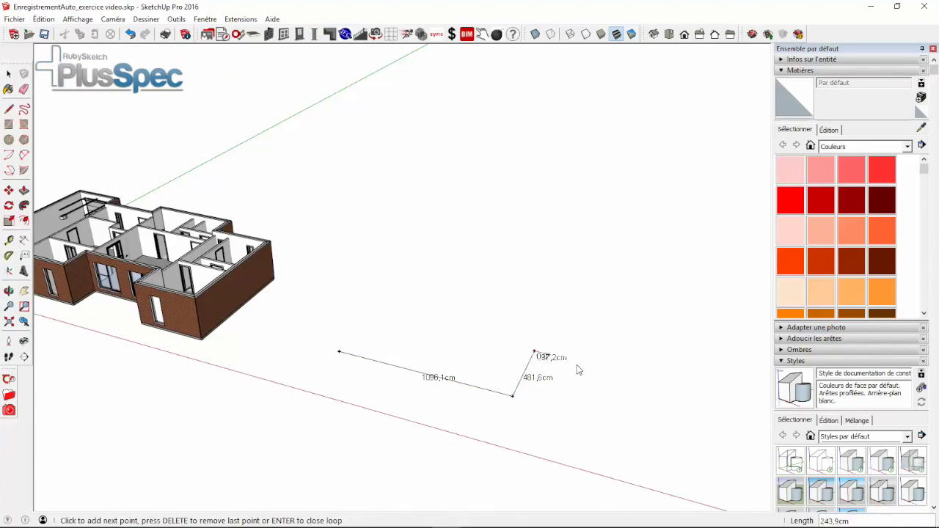
pyautogui.click(643, 281)
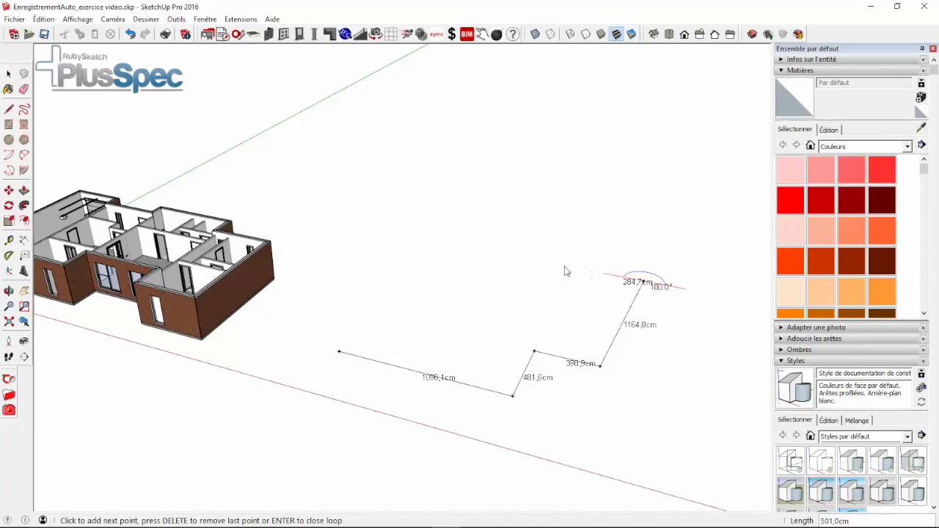
pyautogui.click(477, 251)
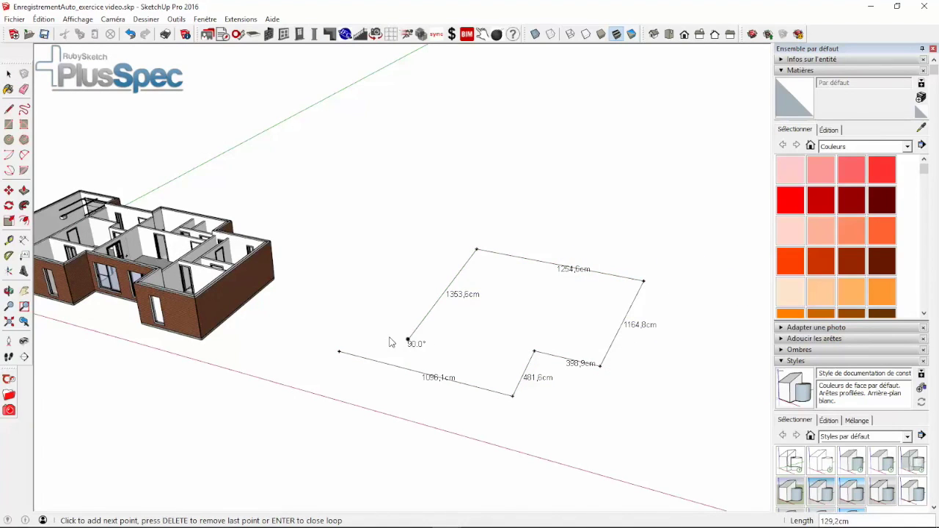
pyautogui.click(414, 335)
pyautogui.click(341, 355)
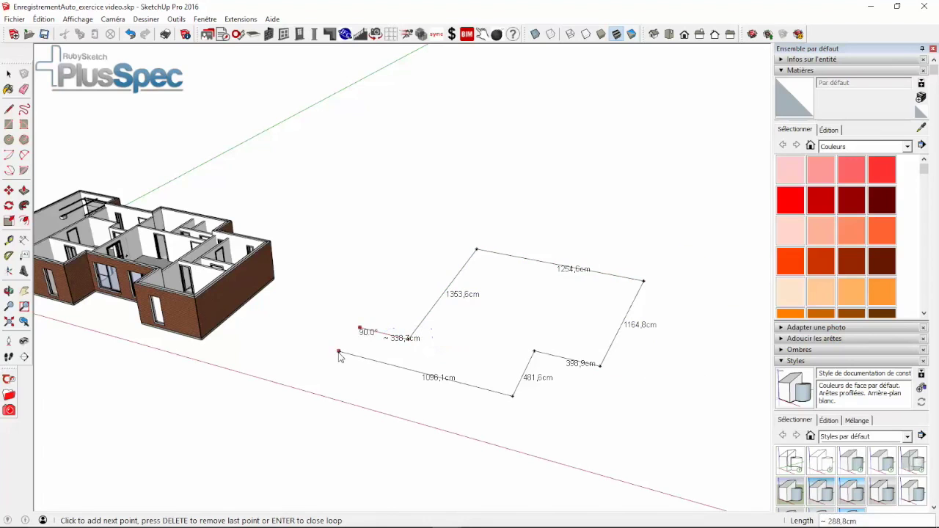
pyautogui.click(339, 353)
pyautogui.moveTo(339, 356); pyautogui.dragTo(438, 364, button='middle')
pyautogui.rightClick(482, 338)
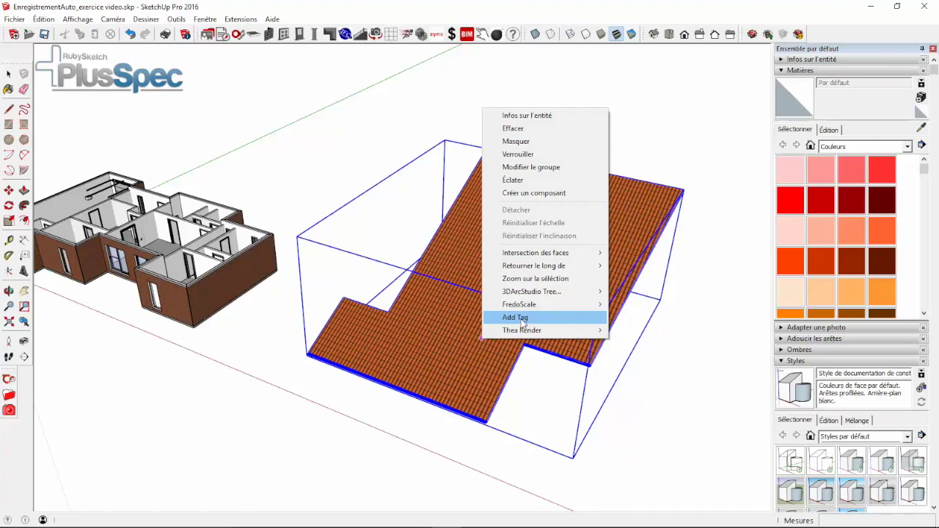
pyautogui.click(508, 447)
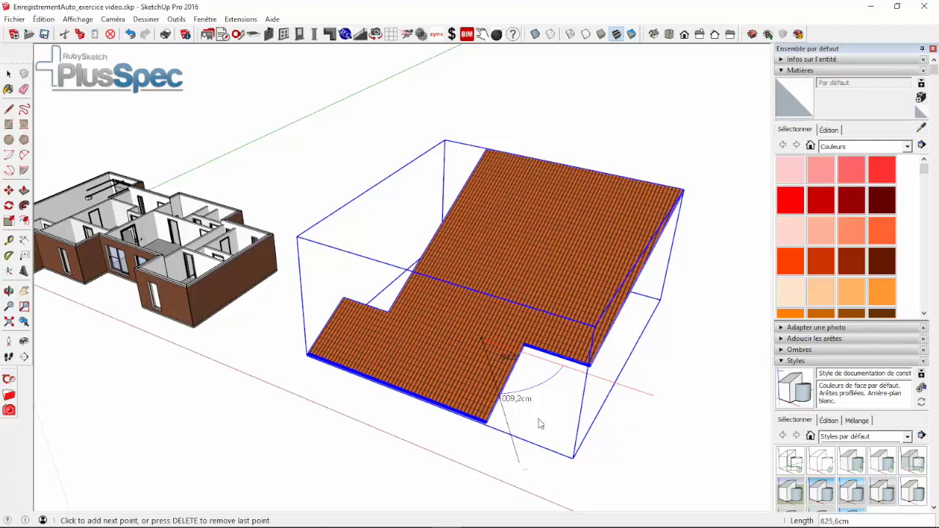
pyautogui.moveTo(538, 421); pyautogui.dragTo(465, 365, button='middle')
pyautogui.press('Delete')
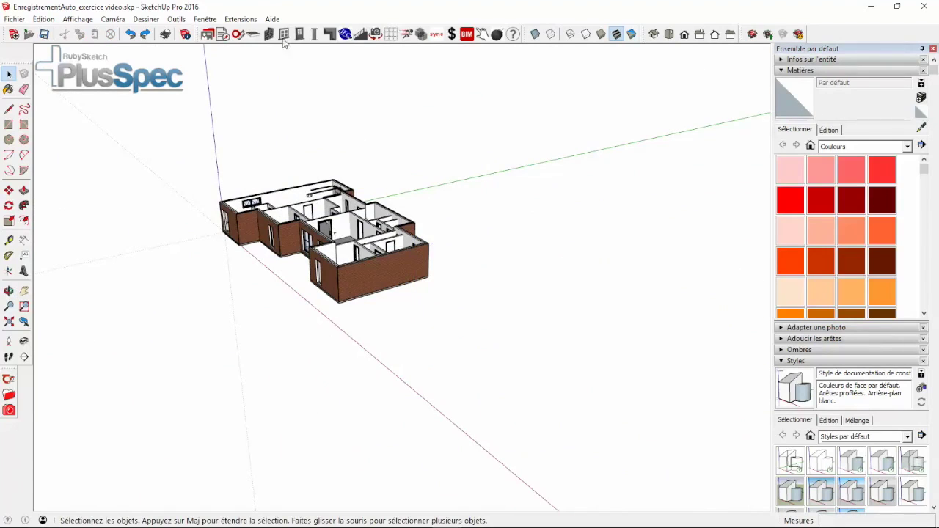
# Start an outline roof and switch its type between Hip Roof and Skillion Roof.
pyautogui.click(331, 36)
pyautogui.click(76, 87)
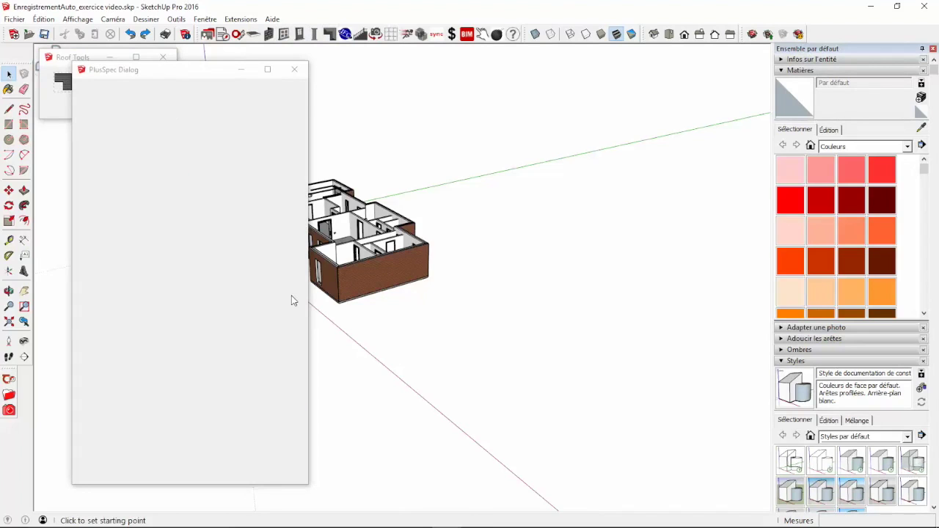
pyautogui.click(226, 167)
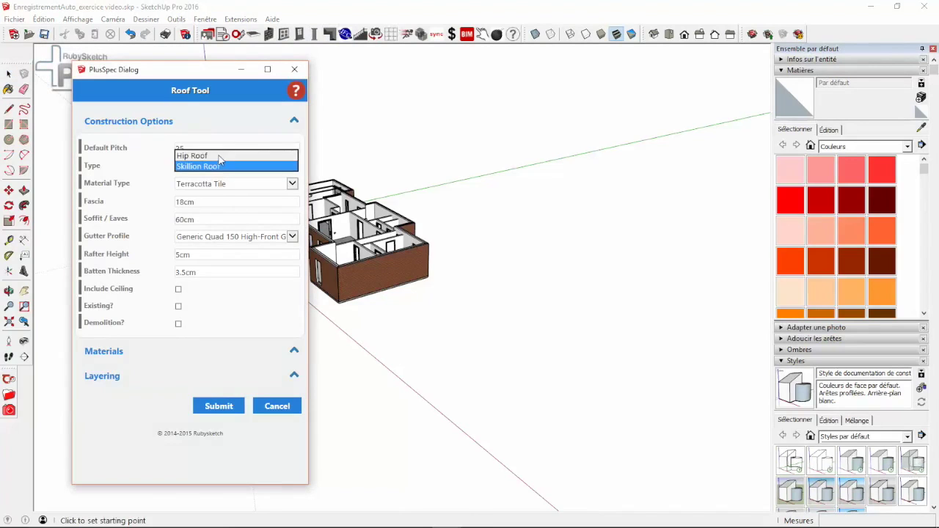
pyautogui.click(219, 156)
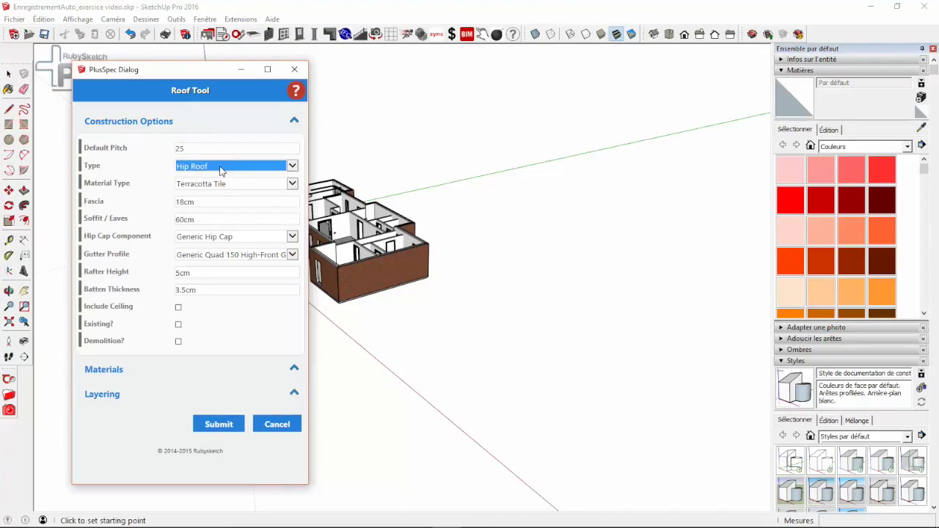
pyautogui.click(220, 168)
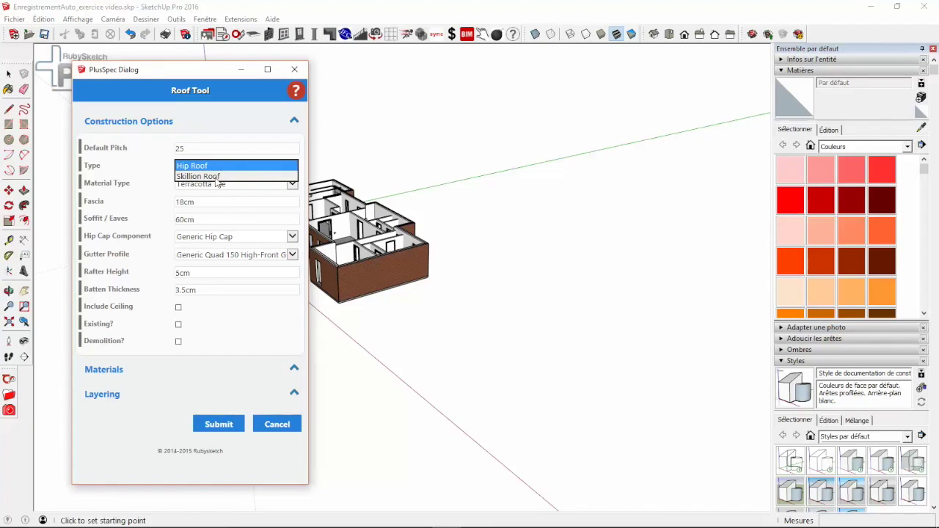
pyautogui.click(215, 178)
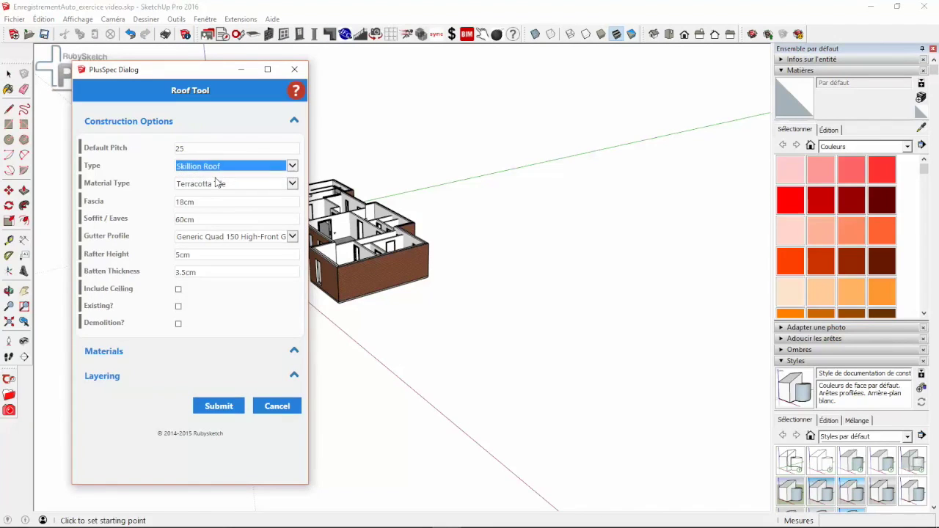
pyautogui.click(217, 167)
pyautogui.click(217, 156)
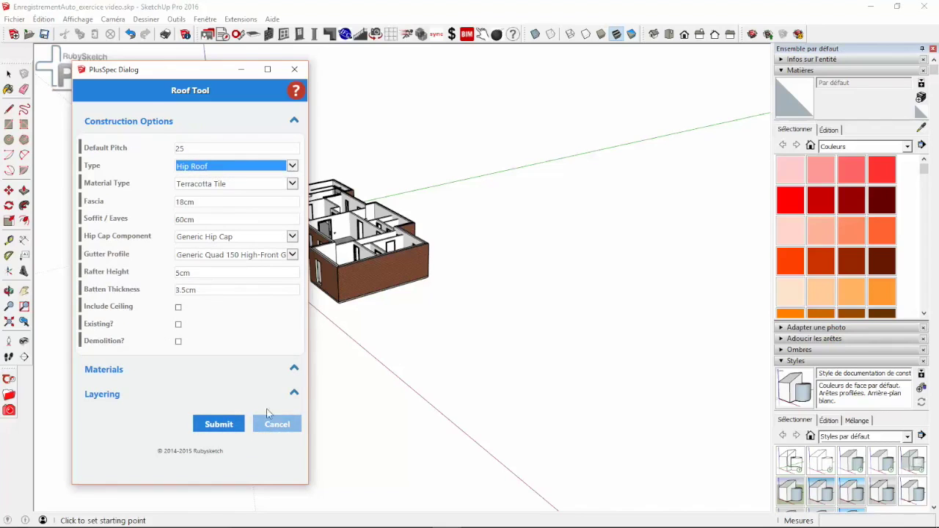
pyautogui.click(231, 168)
pyautogui.click(215, 177)
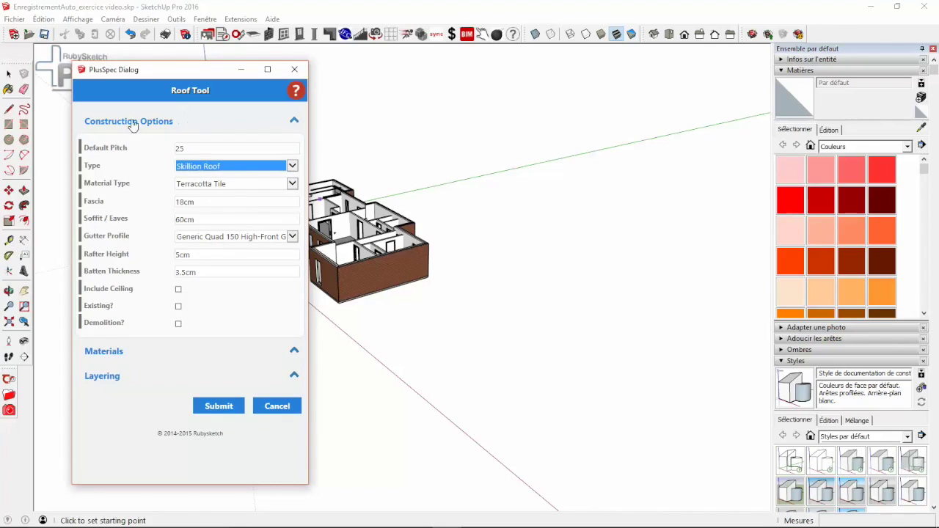
# Cancel the roof settings, close the Roof Tools toolbar and orbit to the windowed front walls.
pyautogui.click(279, 405)
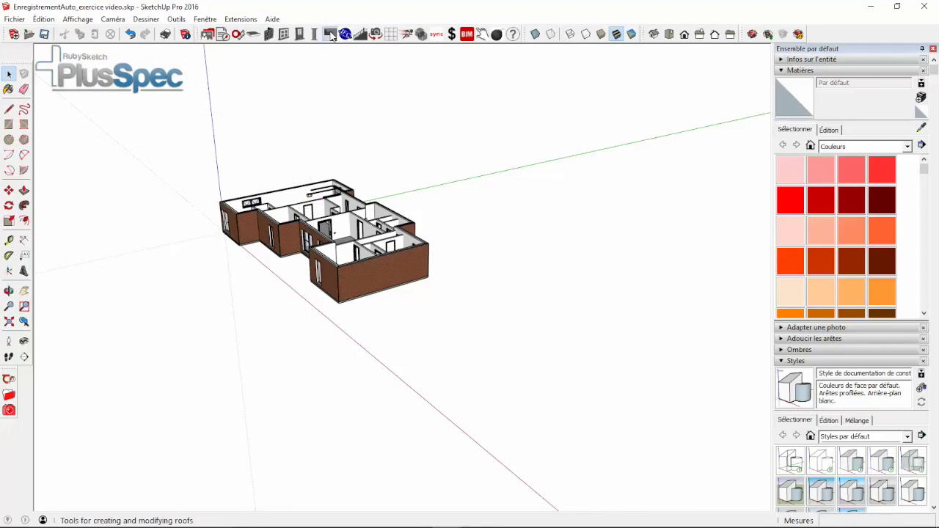
pyautogui.click(220, 34)
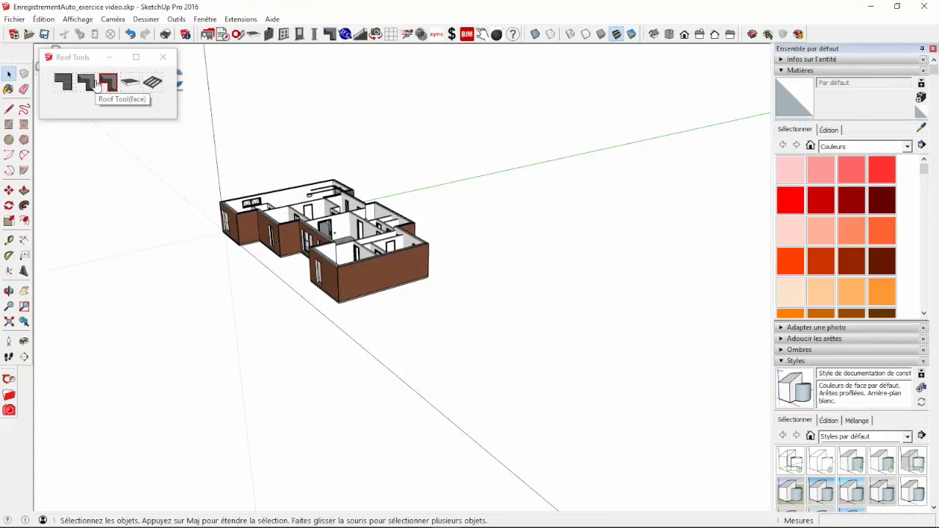
pyautogui.click(163, 58)
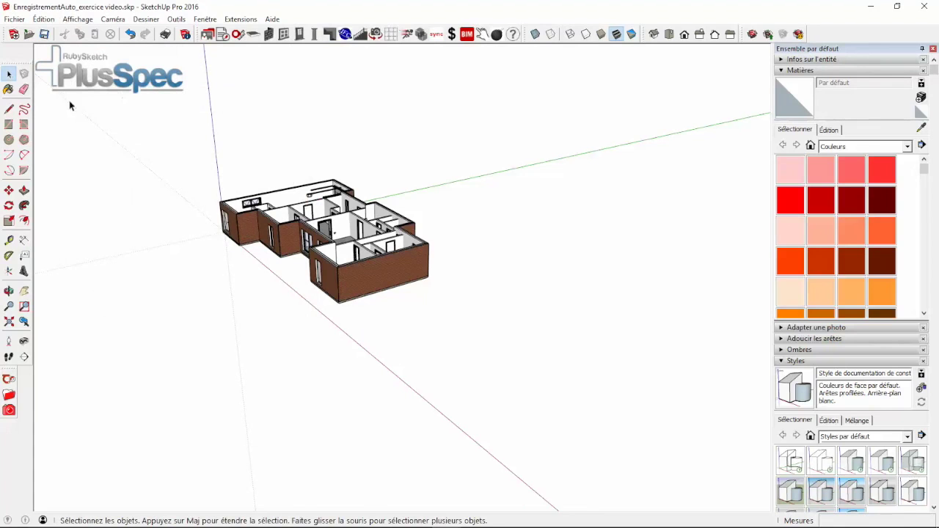
pyautogui.moveTo(167, 218); pyautogui.dragTo(440, 282, button='middle')
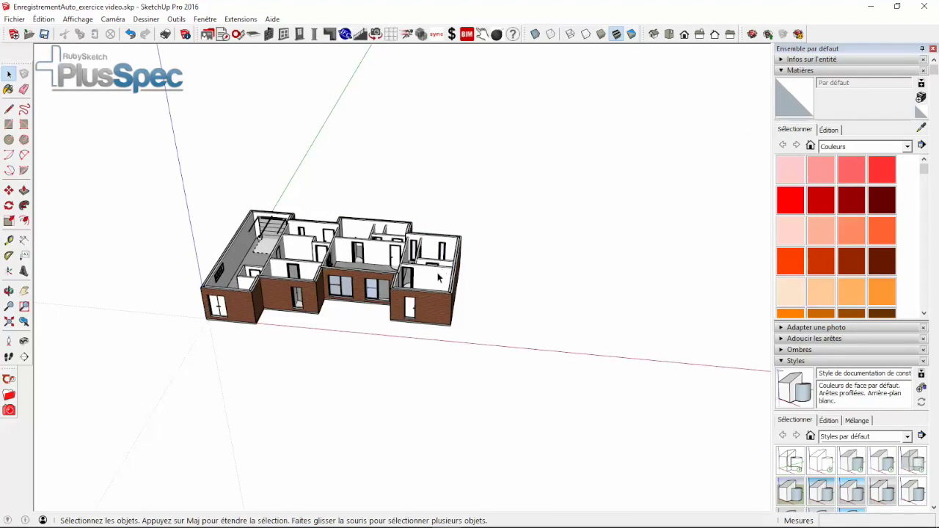
# Select all connected walls of the house via + Walls > Select Connected Walls.
pyautogui.scroll(5, 233, 342)
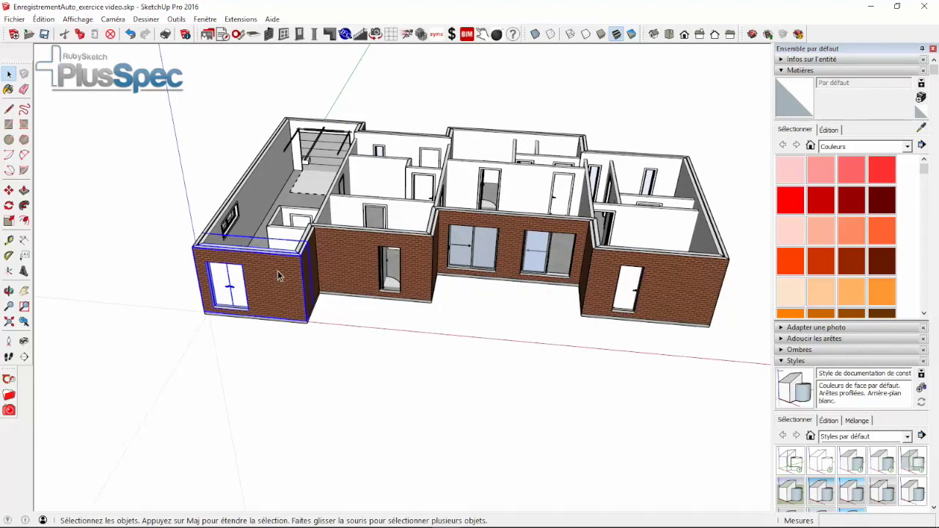
pyautogui.rightClick(278, 276)
pyautogui.moveTo(356, 497)
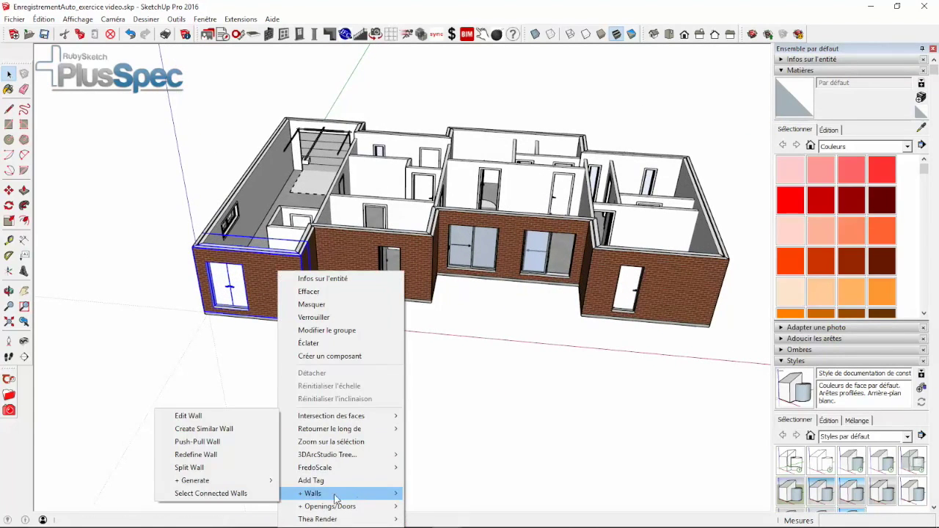
pyautogui.click(235, 494)
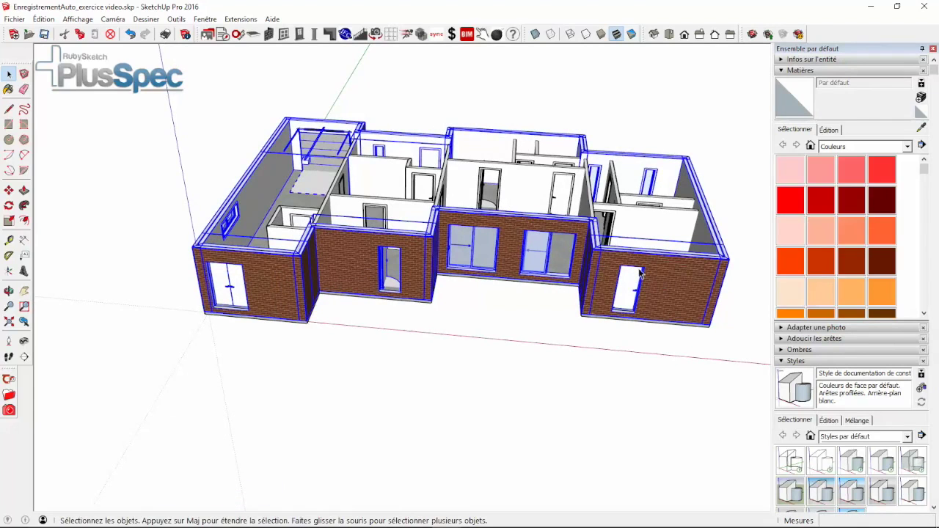
# Generate a roof from the selected walls with + Walls > + Generate > Roof from Walls.
pyautogui.rightClick(287, 290)
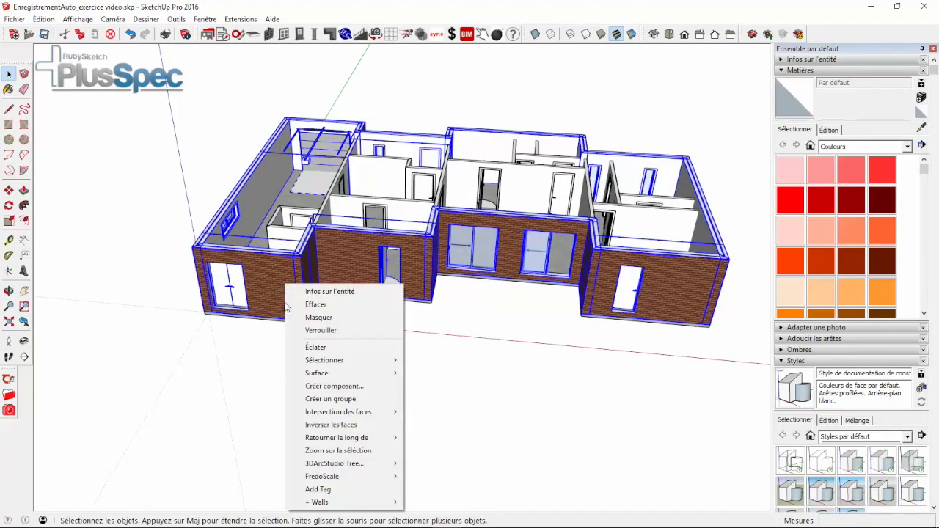
pyautogui.moveTo(335, 502)
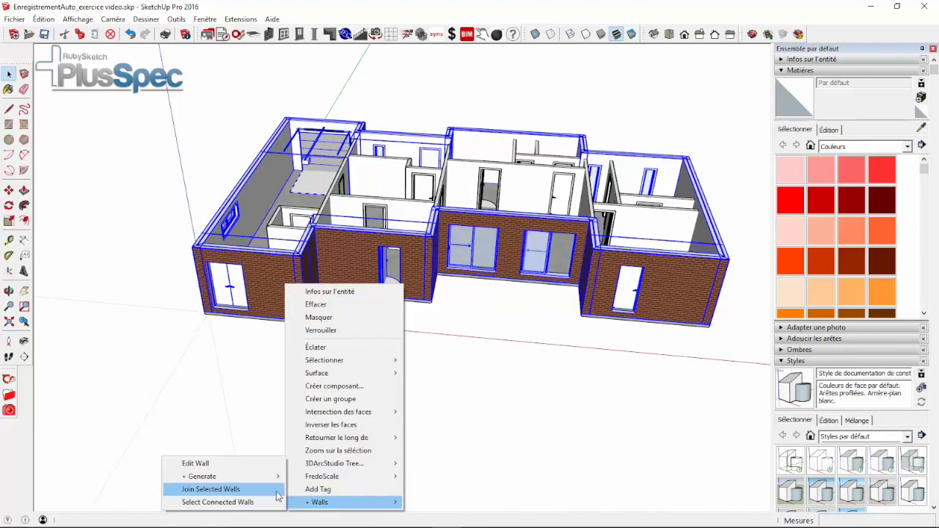
pyautogui.moveTo(271, 482)
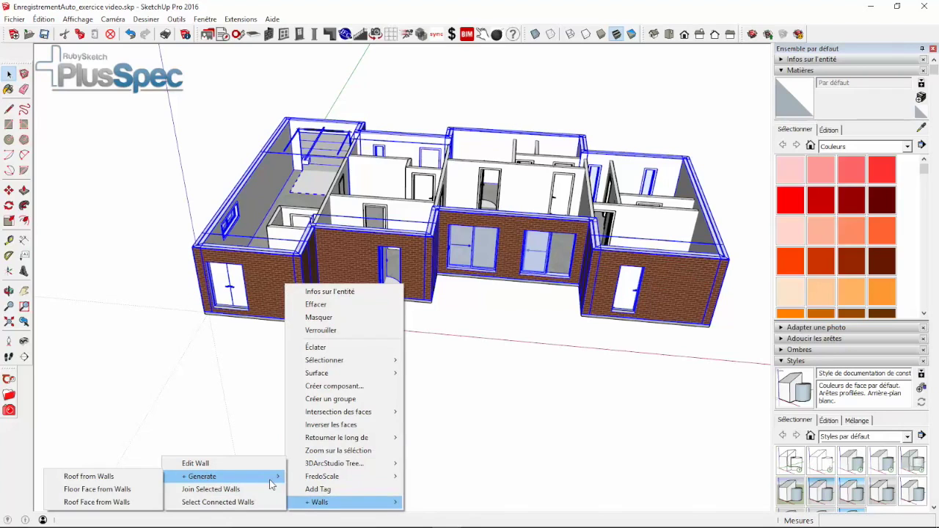
pyautogui.click(98, 488)
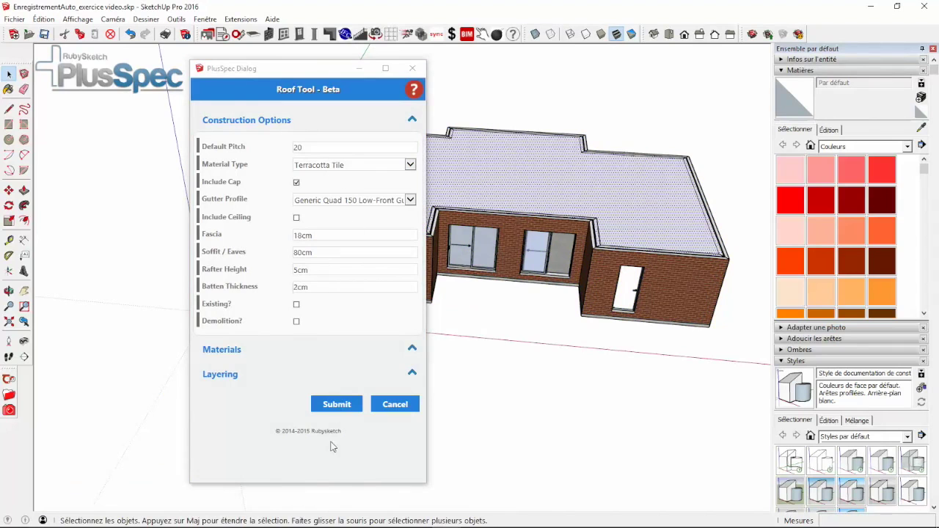
# Set pitch 25, Terracotta Tile, Generic Quad 150 Low-Front Gutter, a ceiling and 60 eaves, then submit.
pyautogui.moveTo(334, 71); pyautogui.dragTo(495, 110)
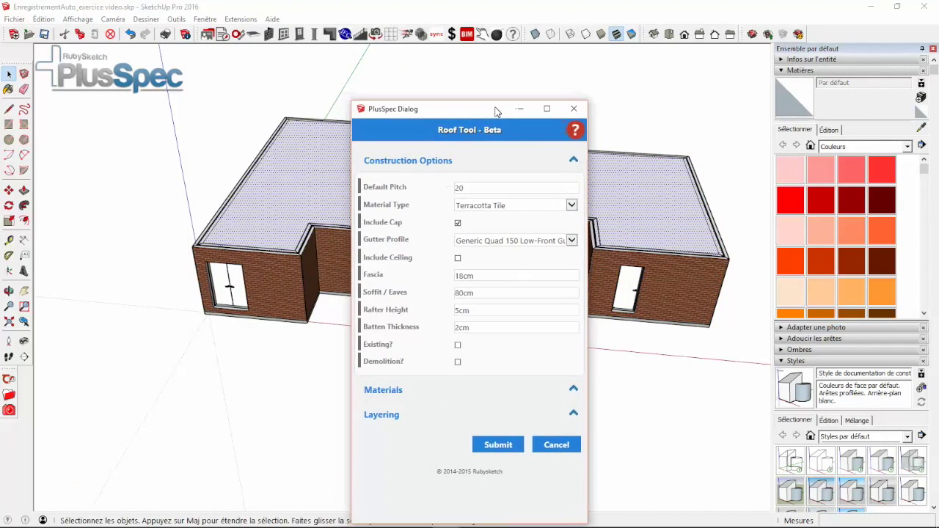
pyautogui.doubleClick(487, 187)
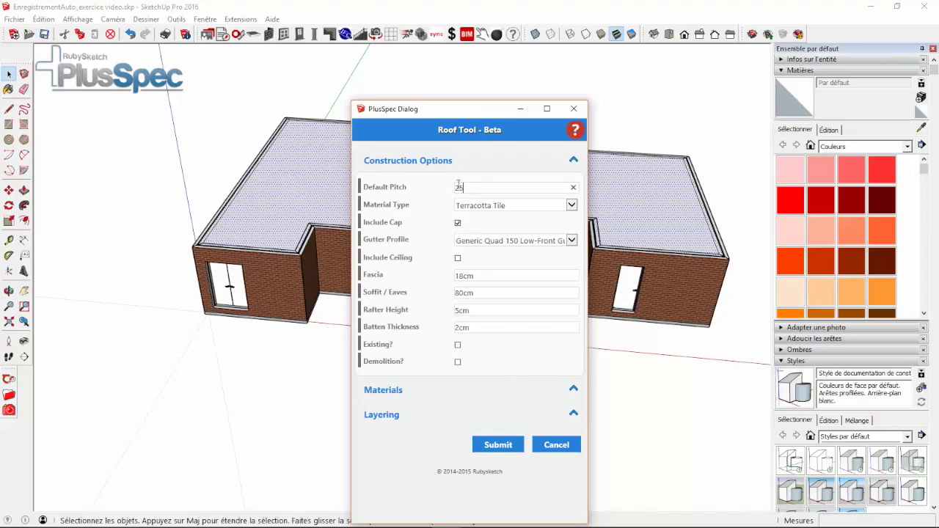
pyautogui.click(481, 208)
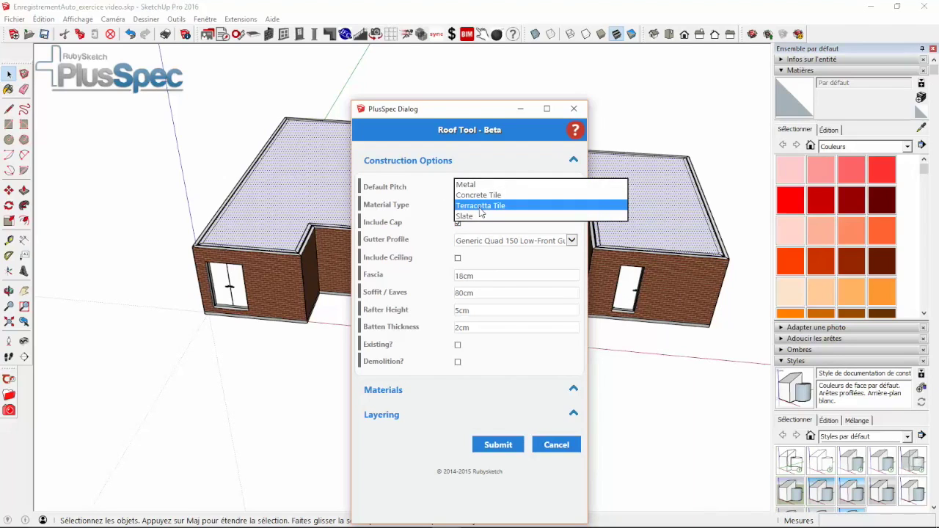
pyautogui.click(482, 206)
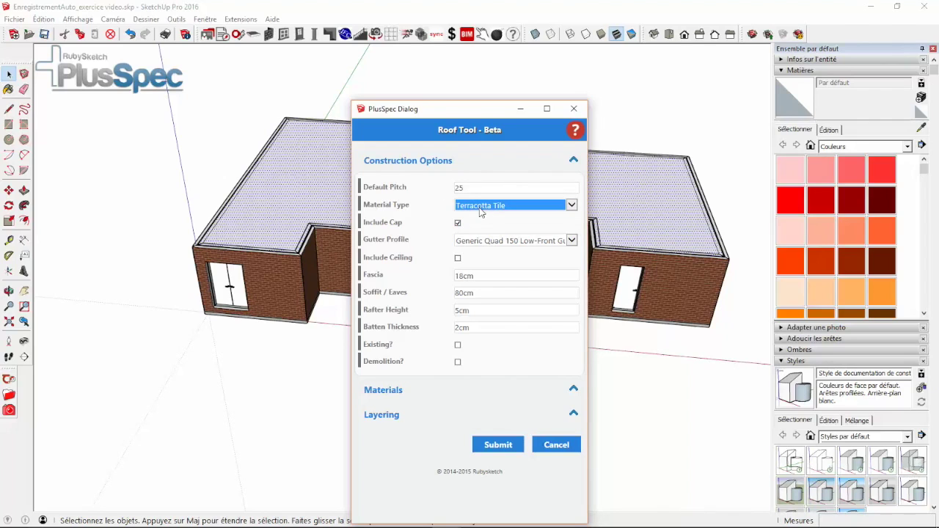
pyautogui.click(495, 241)
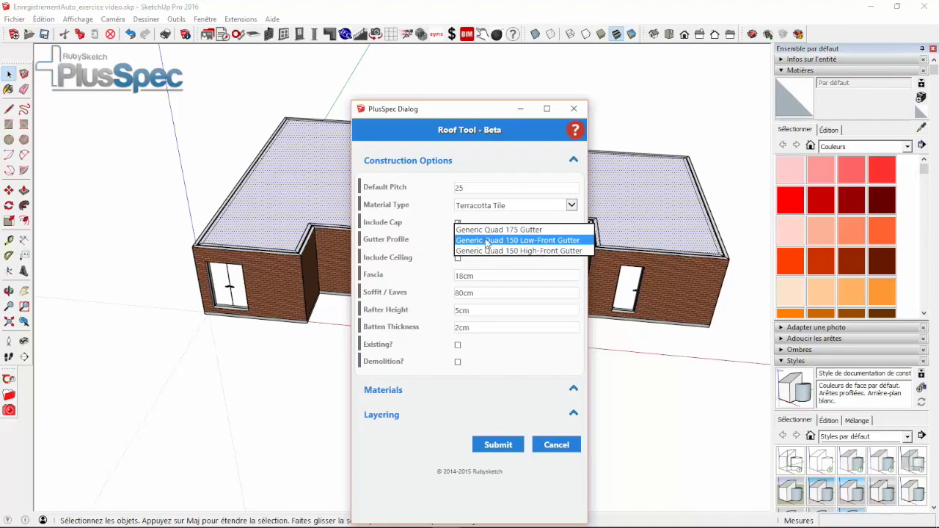
pyautogui.click(489, 241)
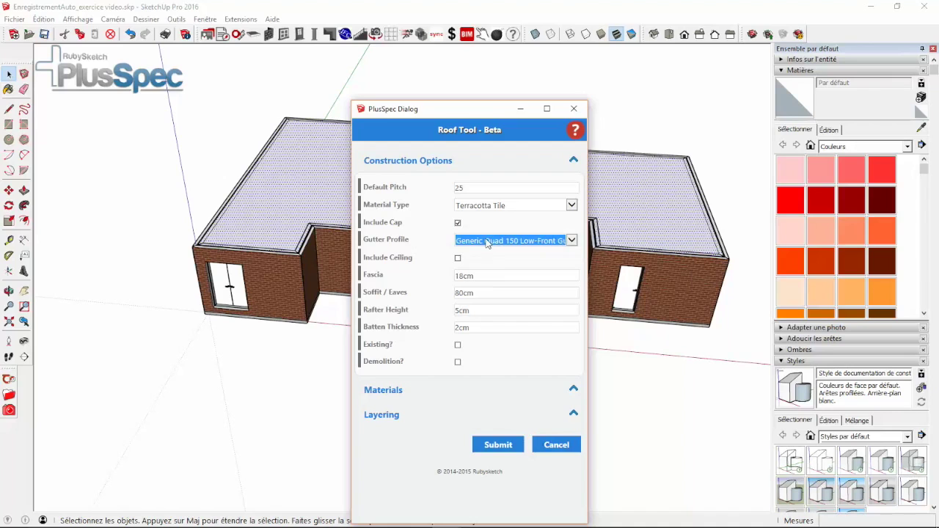
pyautogui.click(460, 263)
pyautogui.click(458, 259)
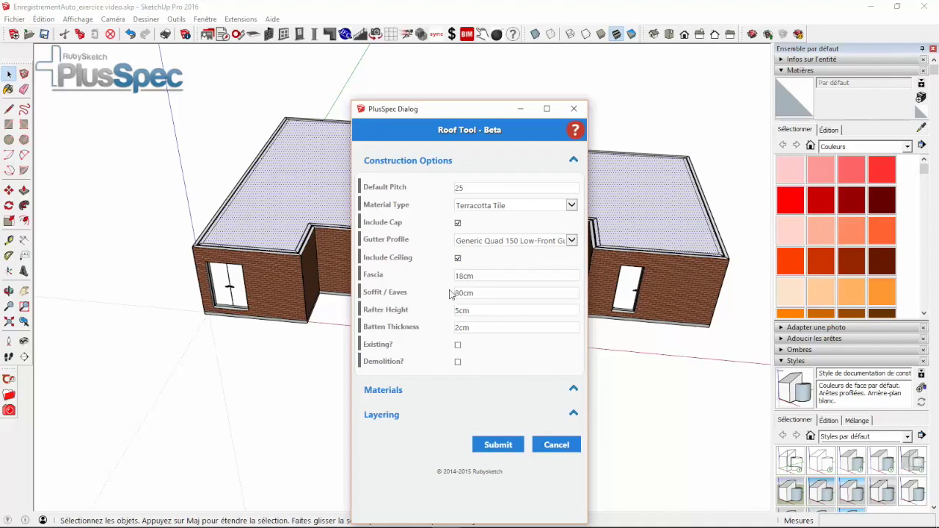
pyautogui.moveTo(488, 292); pyautogui.dragTo(455, 292)
pyautogui.write('60')
pyautogui.click(497, 444)
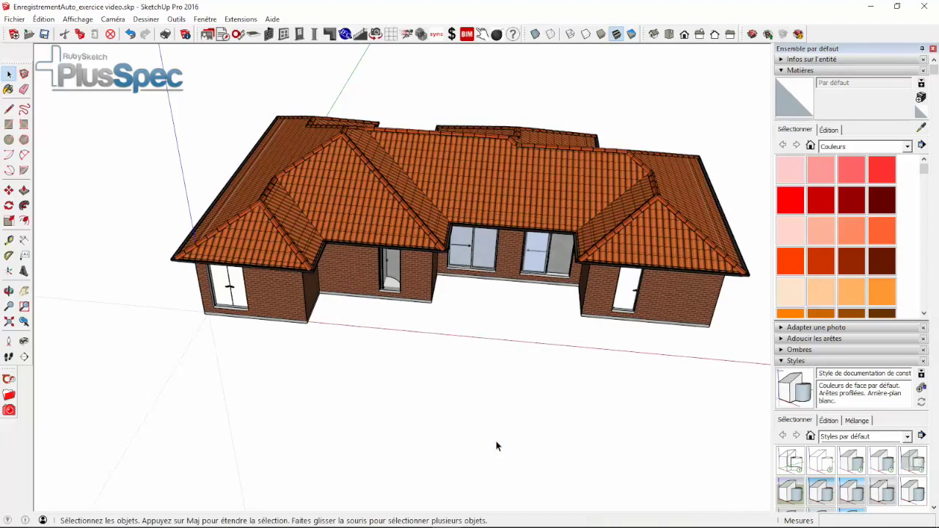
pyautogui.moveTo(559, 277); pyautogui.dragTo(524, 78, button='middle')
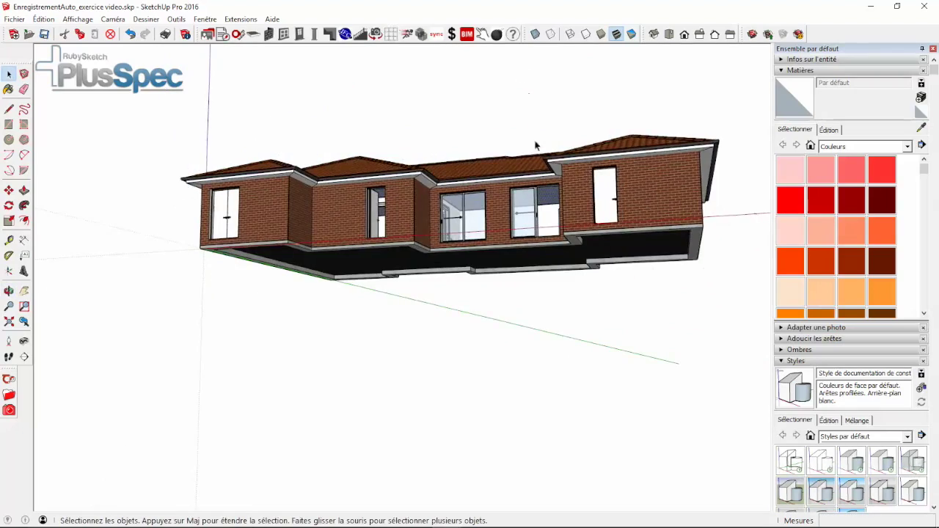
pyautogui.scroll(5, 548, 198)
pyautogui.scroll(5, 547, 200)
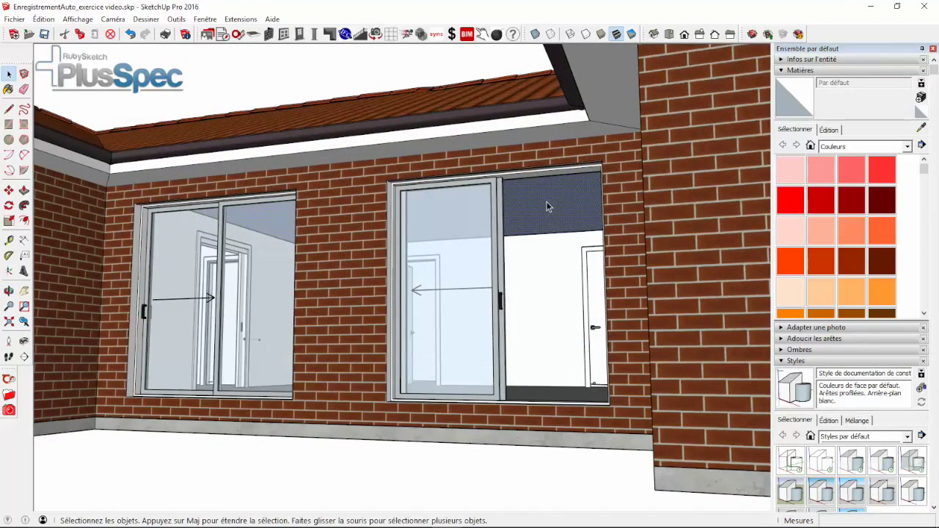
pyautogui.scroll(-3, 545, 205)
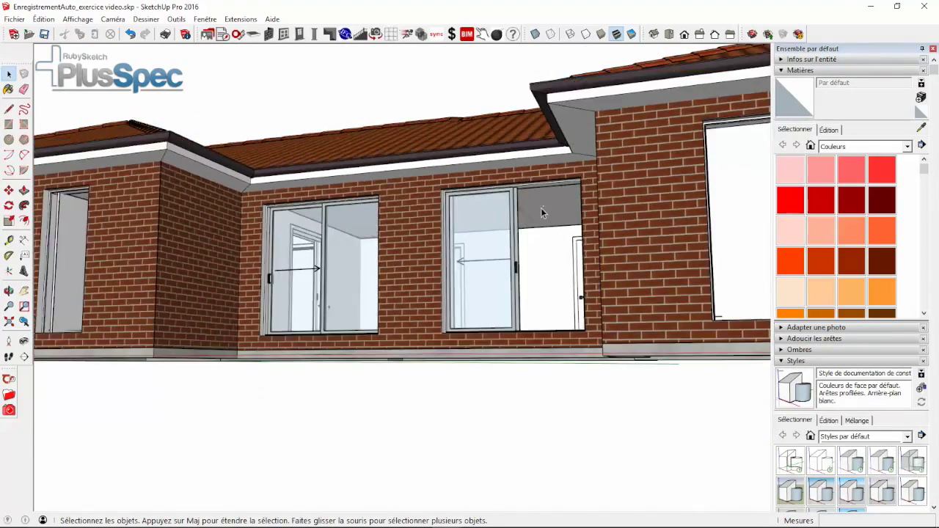
pyautogui.scroll(-5, 541, 212)
pyautogui.press('i')
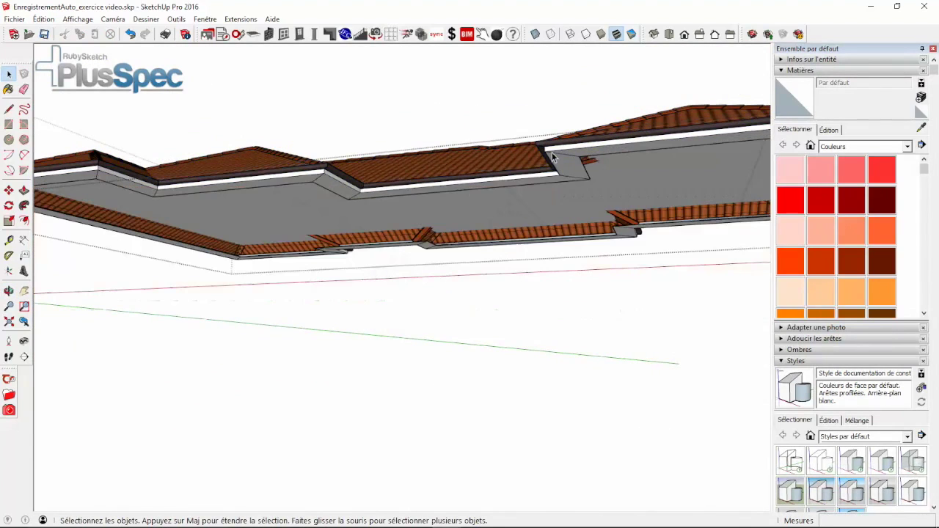
pyautogui.moveTo(539, 193); pyautogui.dragTo(492, 210, button='middle')
pyautogui.scroll(-4, 407, 360)
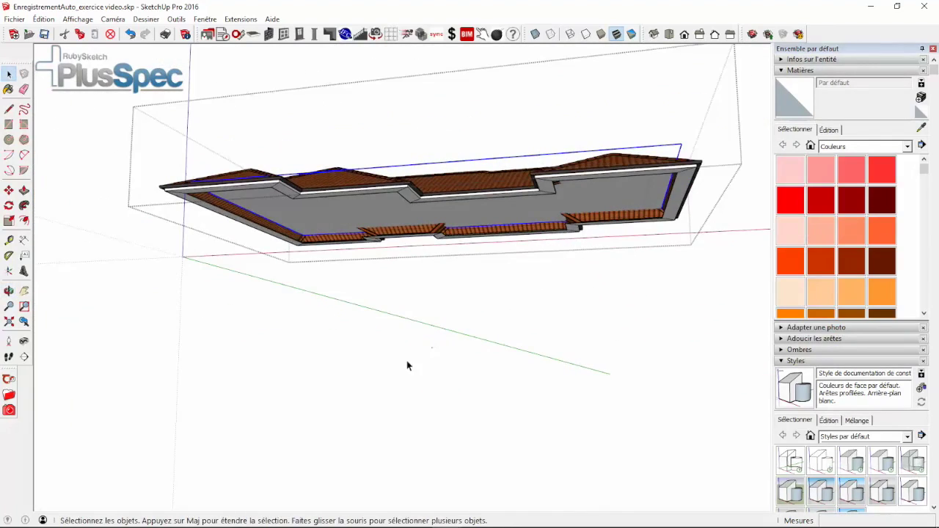
pyautogui.moveTo(407, 365); pyautogui.dragTo(396, 440, button='middle')
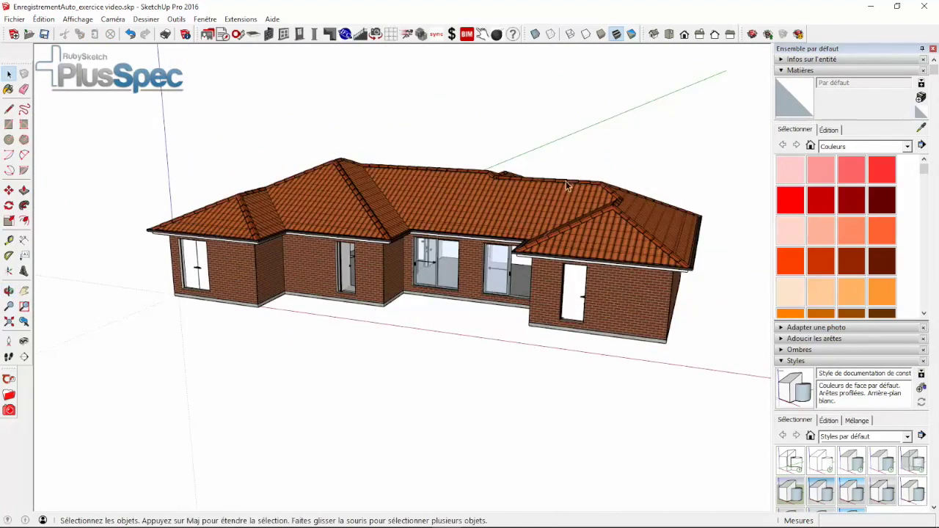
pyautogui.moveTo(418, 381)
pyautogui.mouseDown(button='middle')
pyautogui.moveTo(440, 339)
pyautogui.moveTo(439, 352)
pyautogui.moveTo(798, 281)
pyautogui.moveTo(164, 353)
pyautogui.mouseUp(button='middle')
pyautogui.scroll(3, 139, 356)
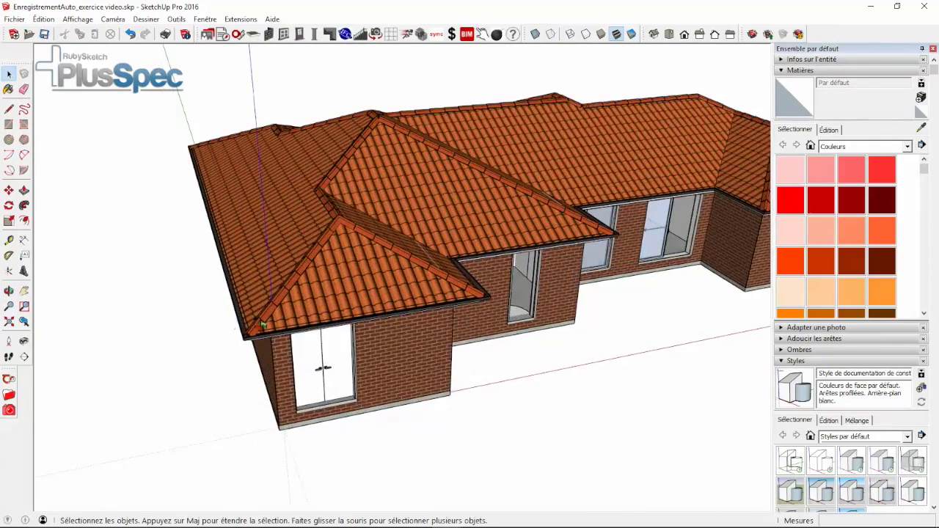
pyautogui.moveTo(260, 327)
pyautogui.mouseDown(button='middle')
pyautogui.moveTo(379, 258)
pyautogui.moveTo(394, 176)
pyautogui.mouseUp(button='middle')
# In Edit Roof, change Soffit / Eaves from 60 to 1M and roofing to Visum Old England, then submit.
pyautogui.rightClick(394, 176)
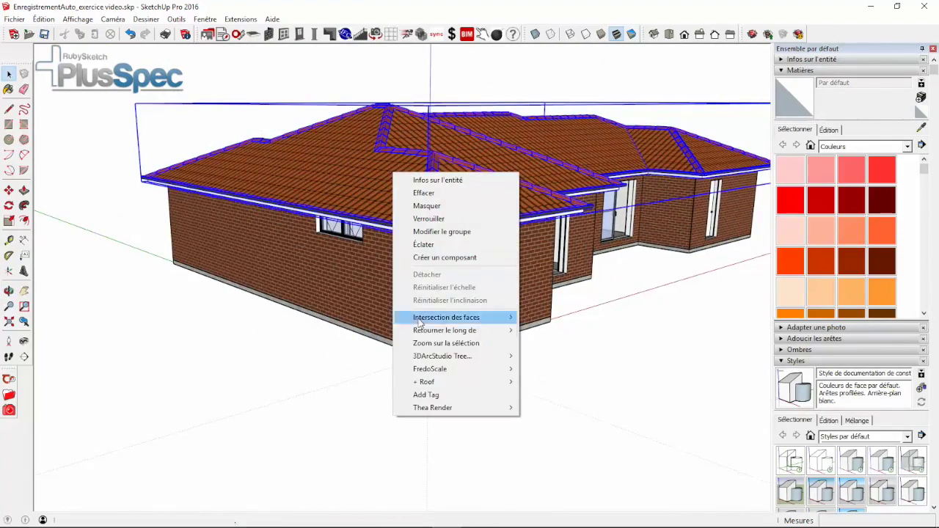
pyautogui.moveTo(430, 381)
pyautogui.click(376, 387)
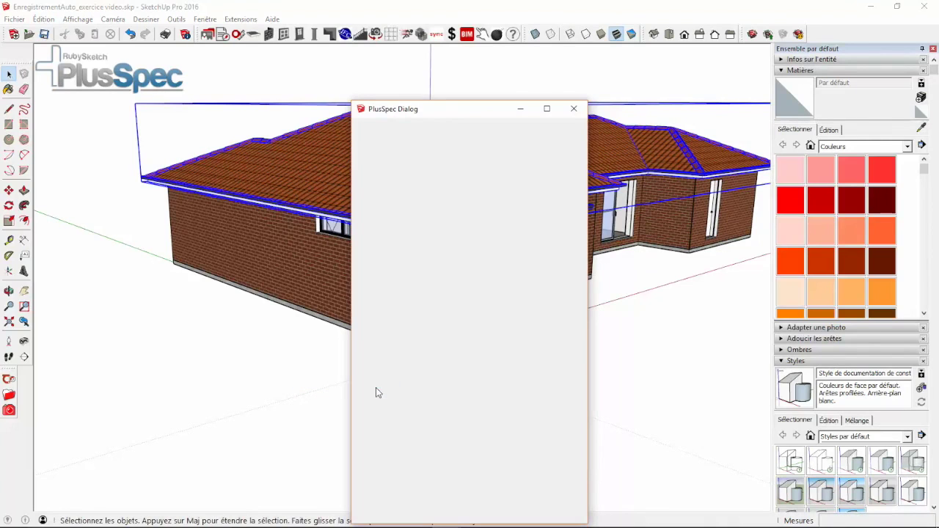
pyautogui.moveTo(475, 295); pyautogui.dragTo(453, 302)
pyautogui.write('1M')
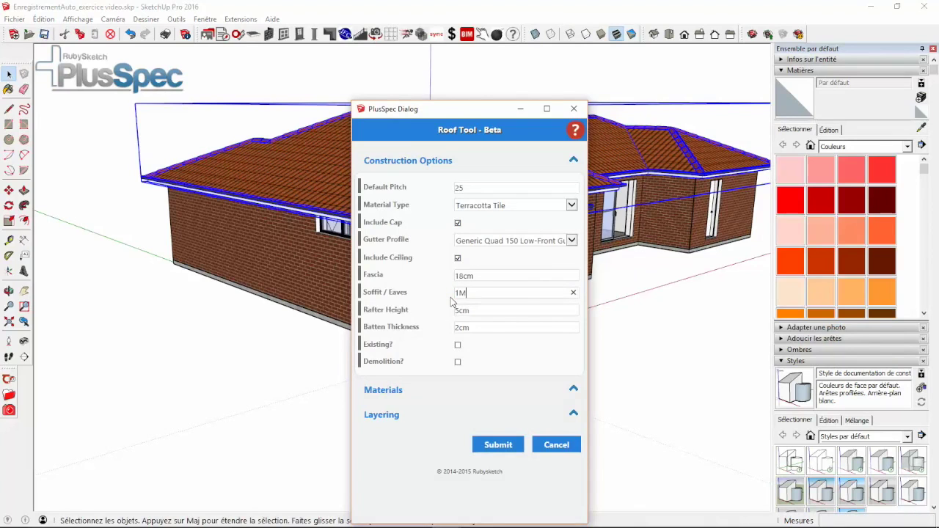
pyautogui.click(573, 390)
pyautogui.click(540, 418)
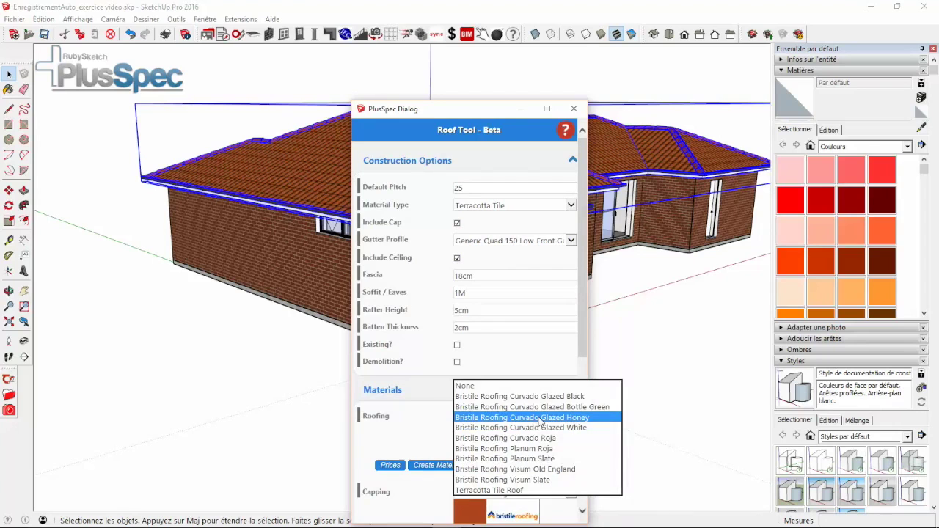
pyautogui.click(532, 470)
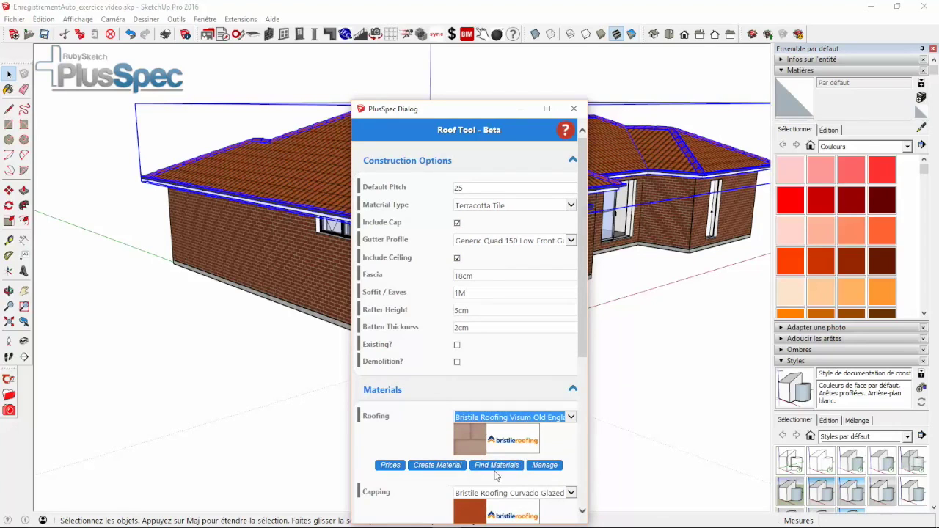
pyautogui.scroll(-5, 541, 392)
pyautogui.click(496, 492)
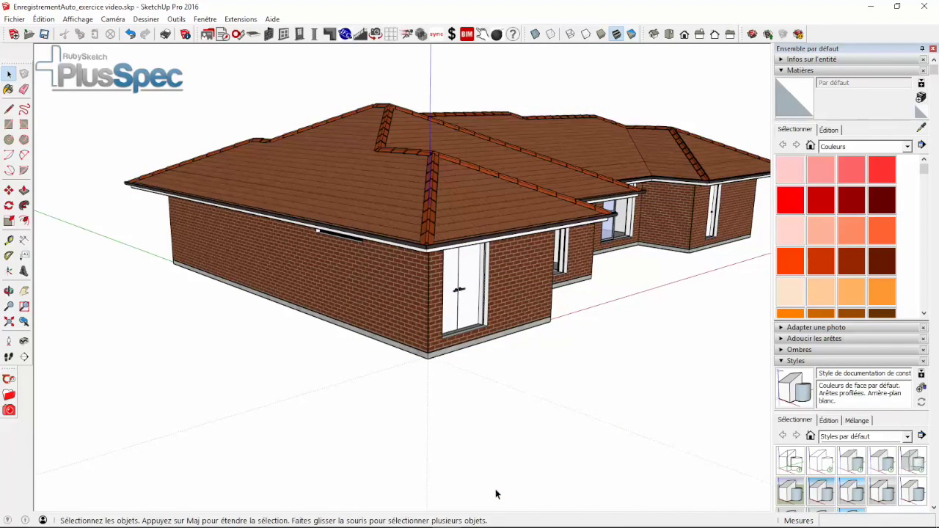
# Orbit to the roof corner above the door and reopen Edit Roof.
pyautogui.scroll(6, 476, 220)
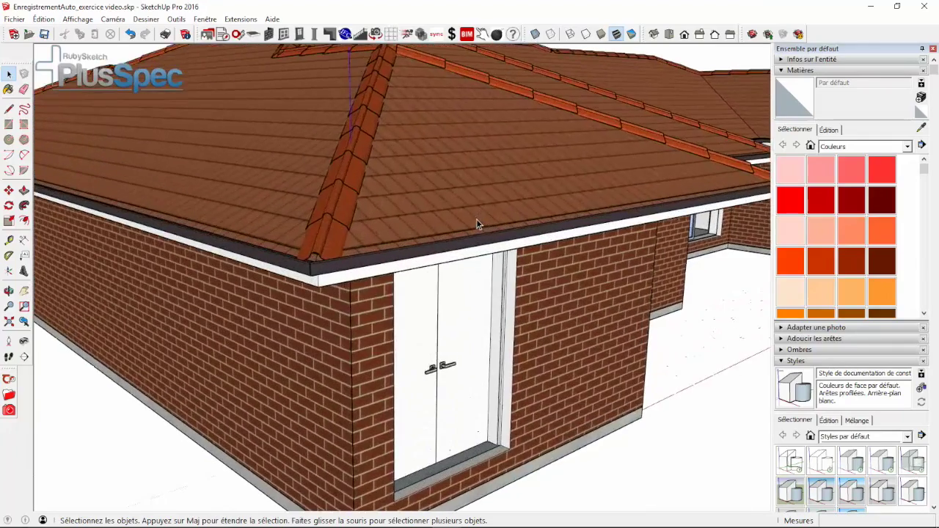
pyautogui.moveTo(476, 218); pyautogui.dragTo(335, 217, button='middle')
pyautogui.rightClick(335, 217)
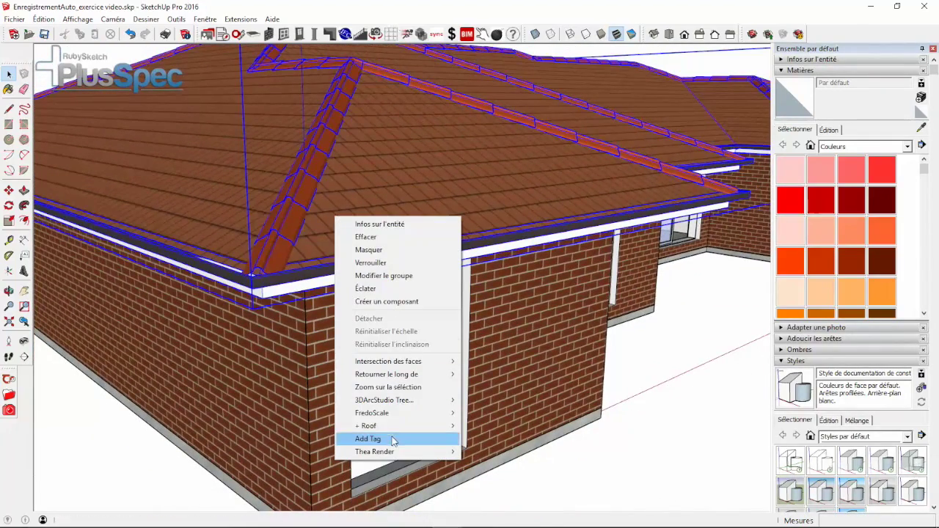
pyautogui.moveTo(388, 427)
pyautogui.click(328, 427)
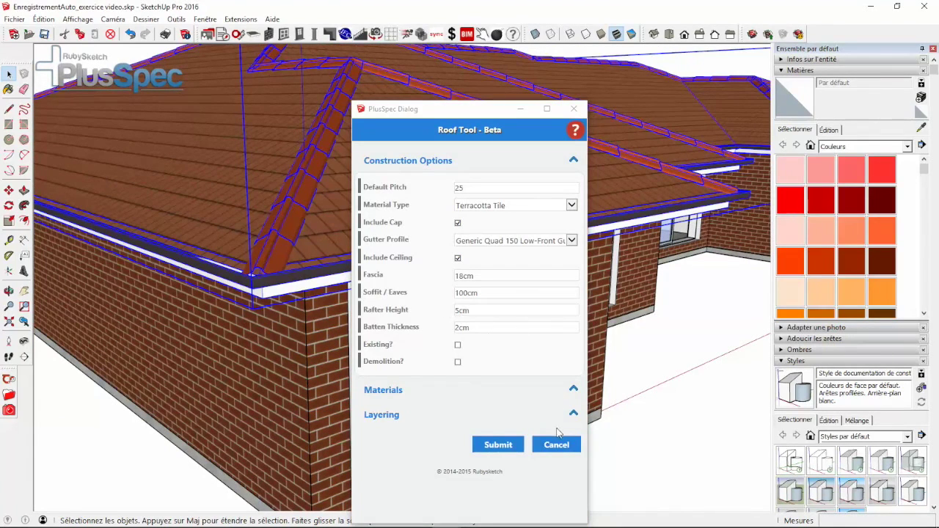
# Set Capping to Bristile Roofing Visum Old England Capping and submit the roof.
pyautogui.click(567, 391)
pyautogui.scroll(-1, 533, 415)
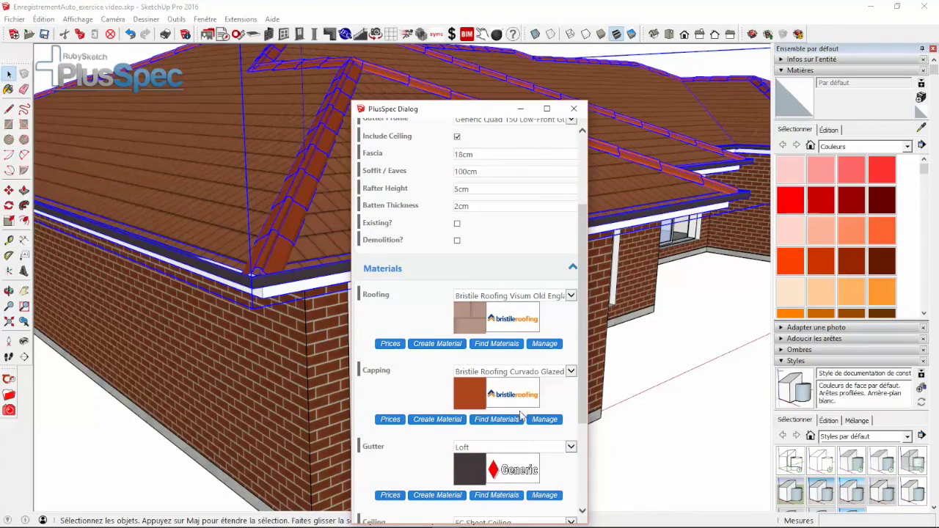
pyautogui.click(522, 374)
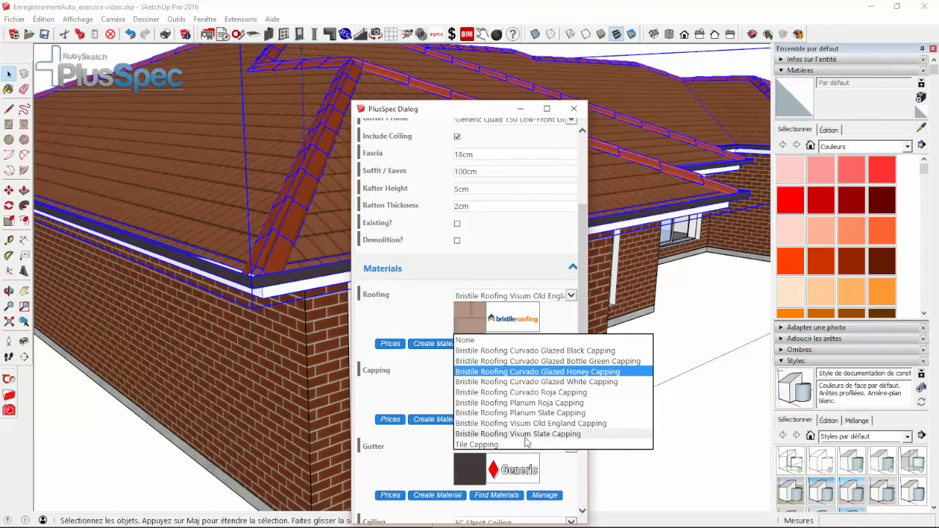
pyautogui.click(506, 424)
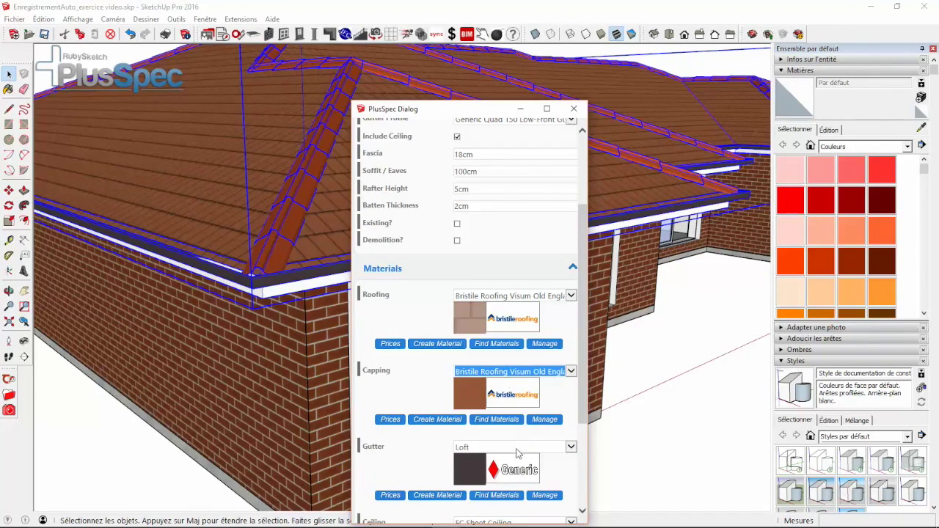
pyautogui.click(525, 372)
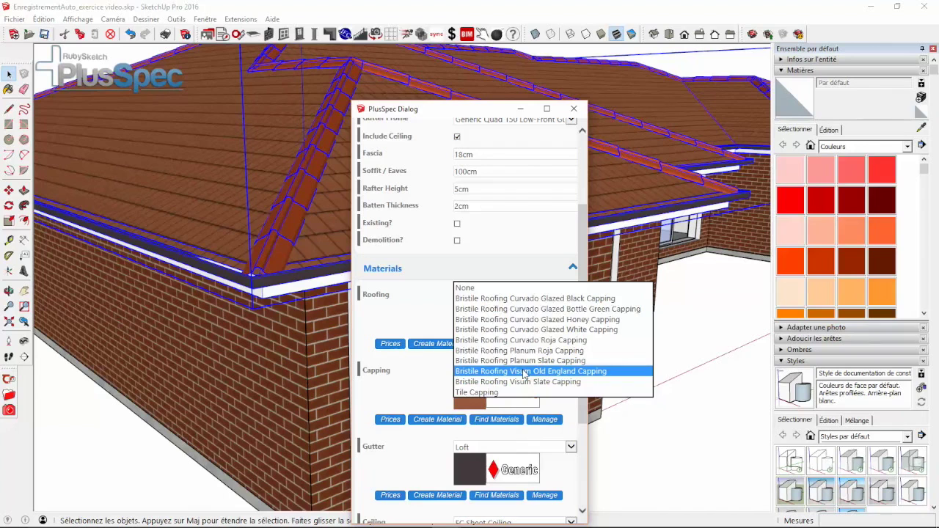
pyautogui.click(526, 372)
pyautogui.scroll(-3, 496, 367)
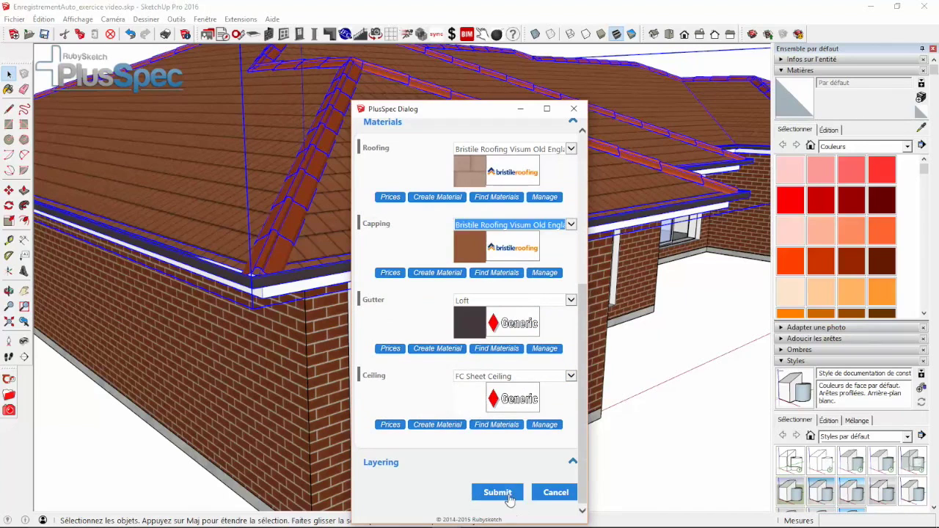
pyautogui.click(498, 493)
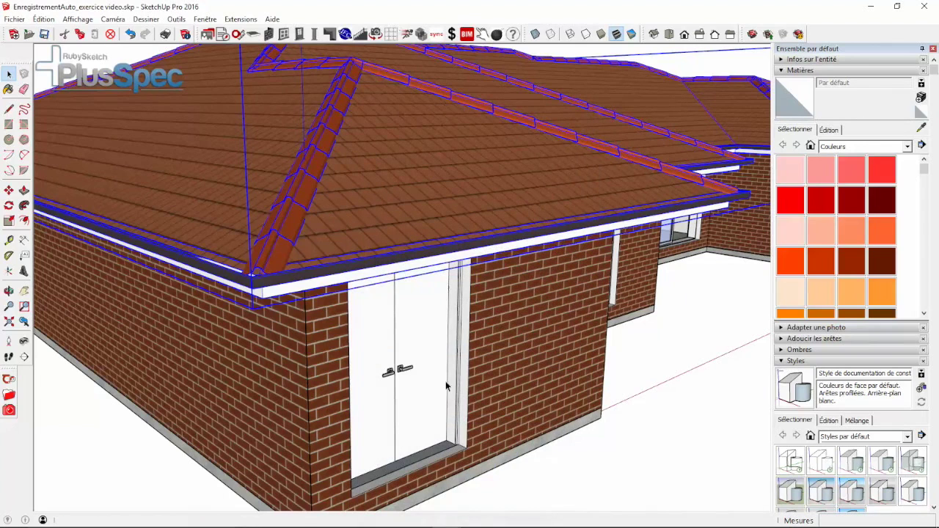
pyautogui.scroll(-8, 366, 256)
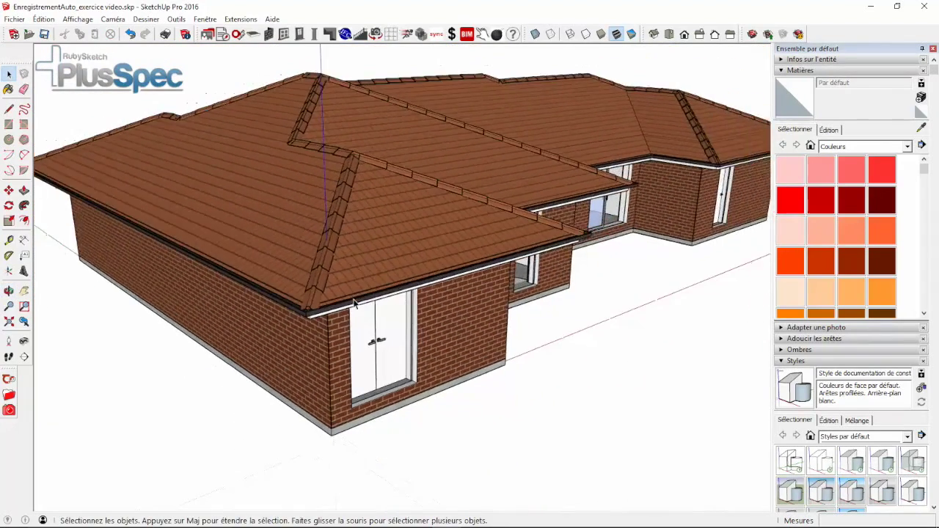
pyautogui.scroll(-3, 354, 302)
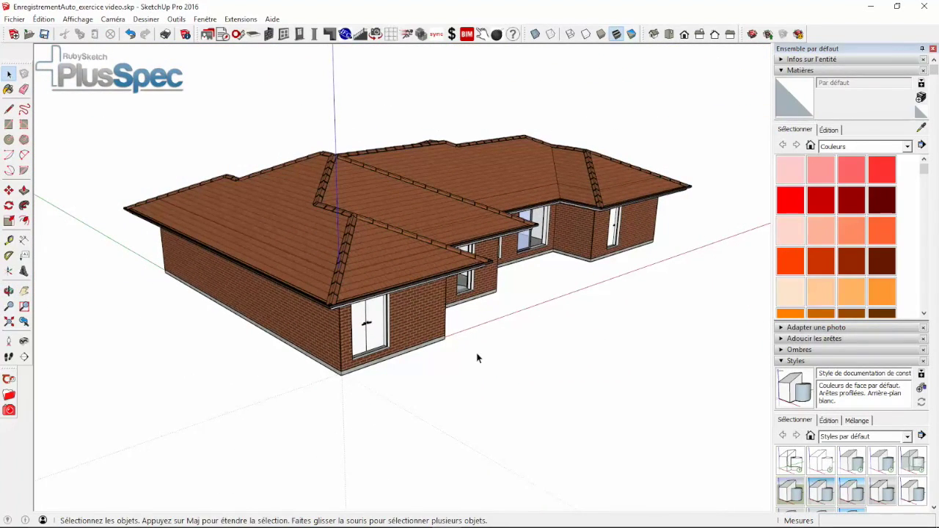
pyautogui.click(380, 247)
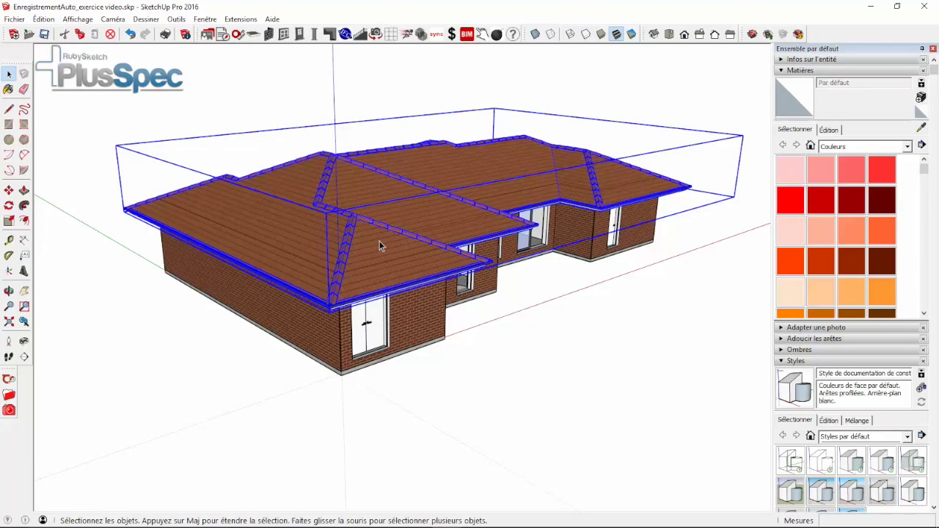
pyautogui.scroll(5, 378, 237)
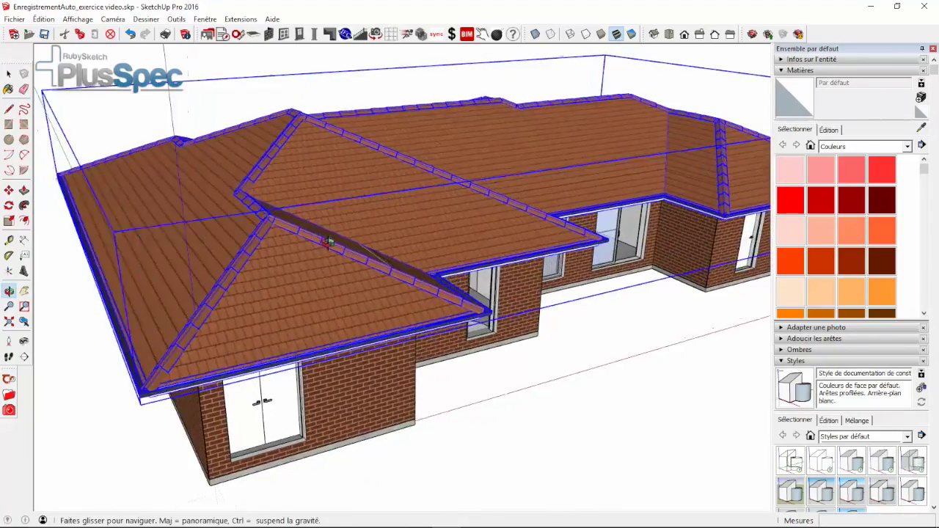
pyautogui.scroll(-3, 330, 244)
pyautogui.moveTo(290, 251); pyautogui.dragTo(426, 264, button='middle')
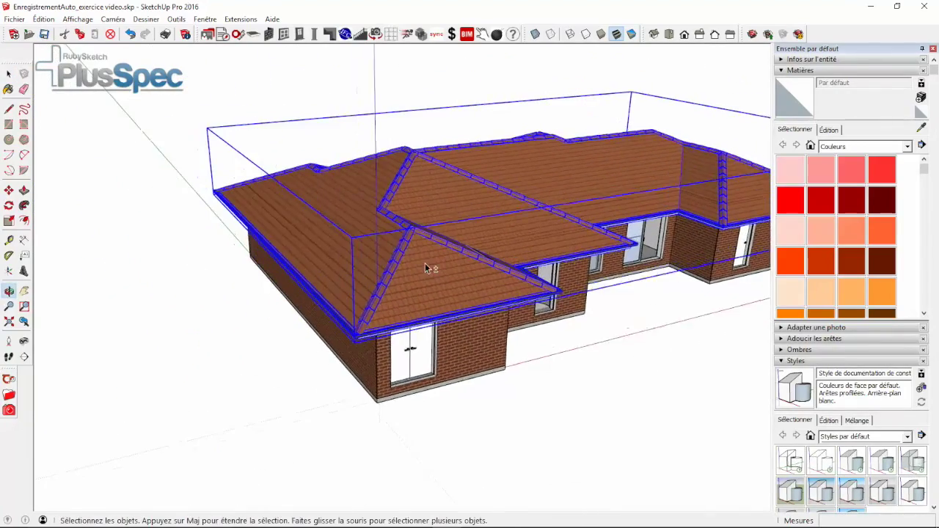
pyautogui.scroll(3, 434, 210)
pyautogui.scroll(2, 435, 204)
pyautogui.scroll(-1, 443, 105)
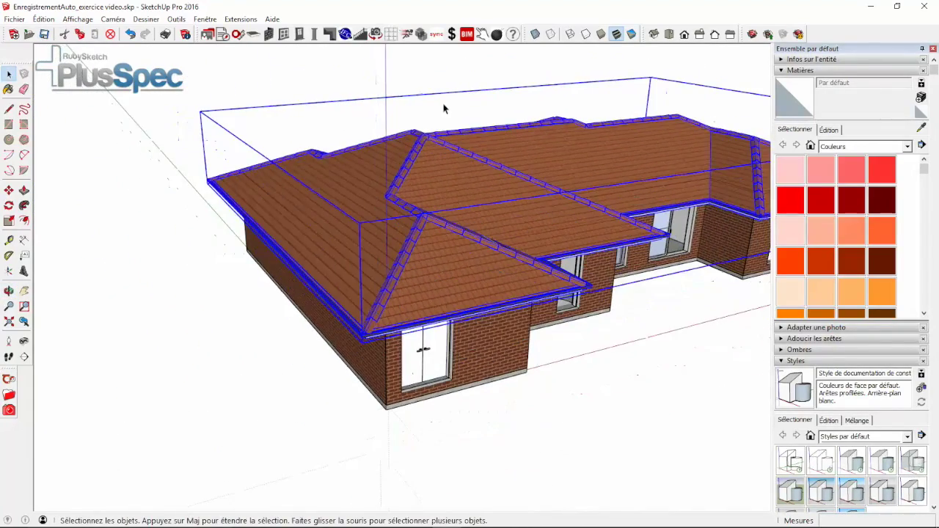
# Use the Roof Pitch Editing Tool on one roof side: pitch 90, Gable Overhang 1M, submit.
pyautogui.rightClick(370, 179)
pyautogui.moveTo(429, 389)
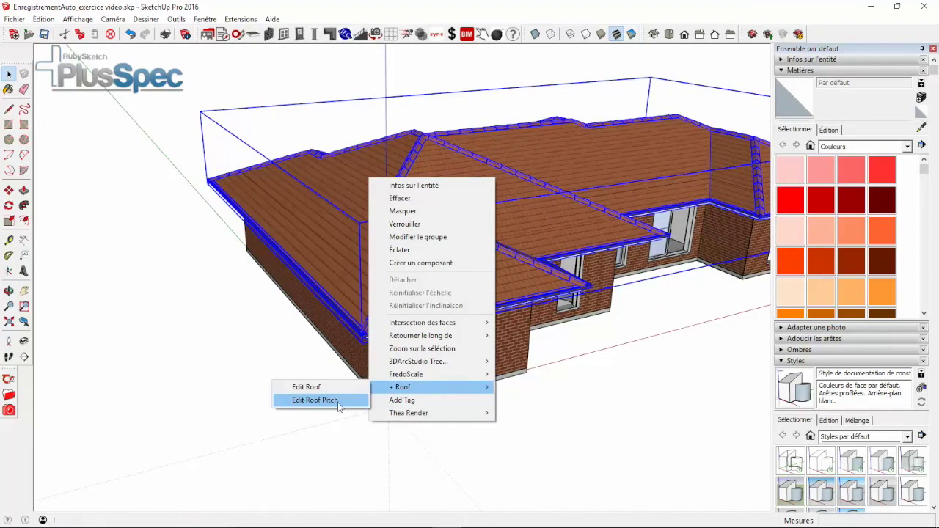
pyautogui.click(314, 401)
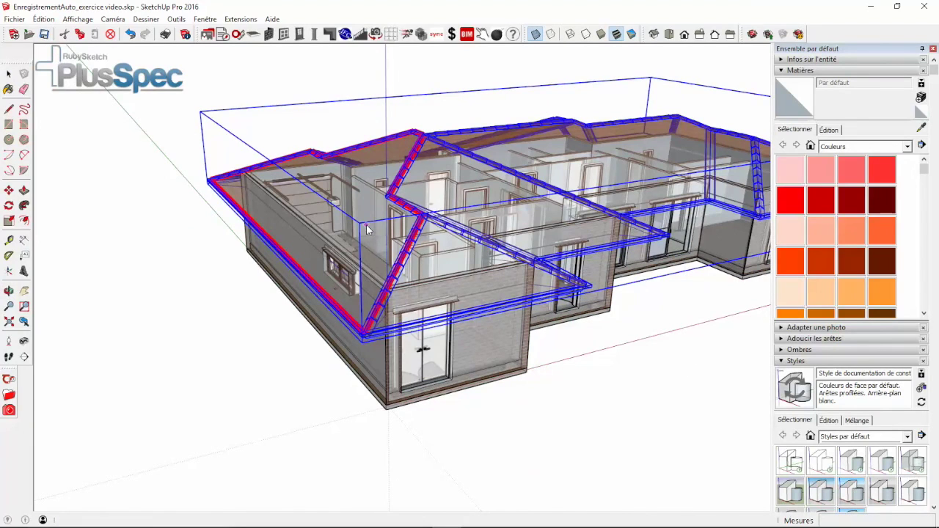
pyautogui.click(367, 229)
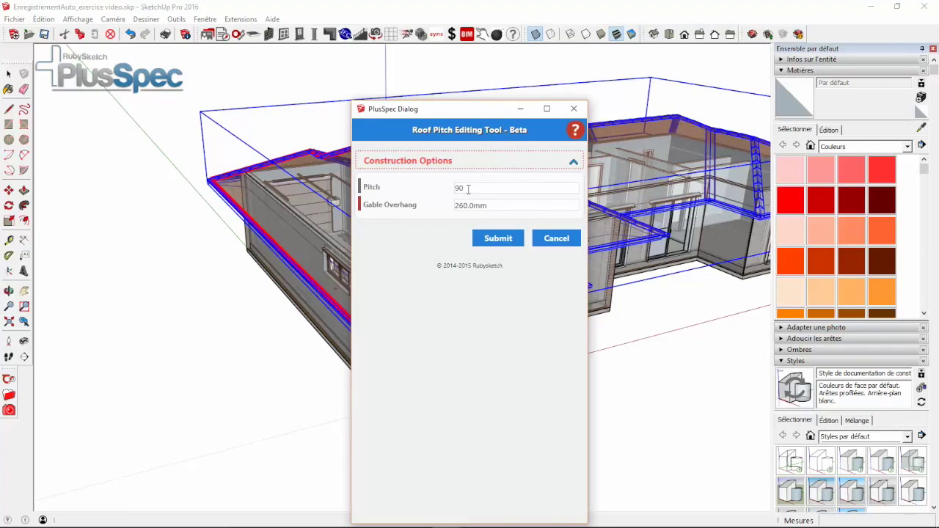
pyautogui.moveTo(478, 189); pyautogui.dragTo(445, 189)
pyautogui.rightClick(444, 194)
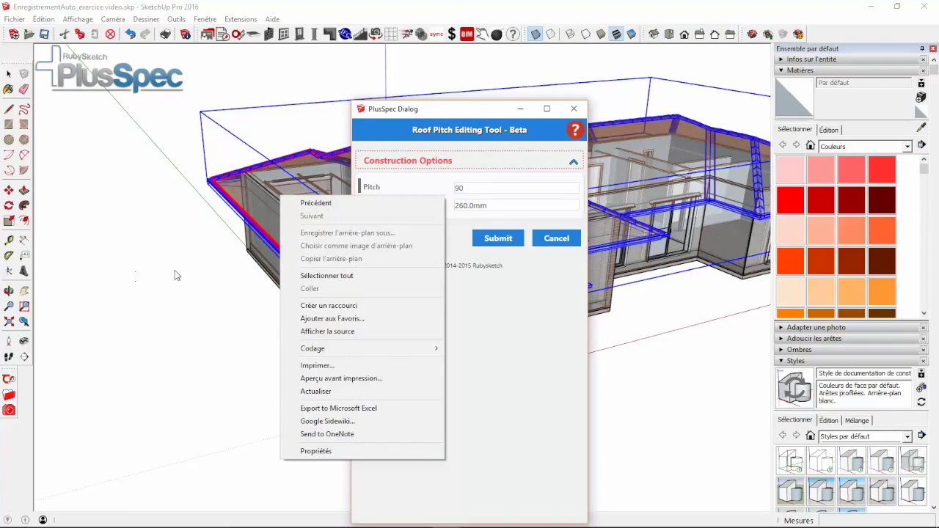
pyautogui.click(473, 188)
pyautogui.moveTo(473, 188); pyautogui.dragTo(436, 209)
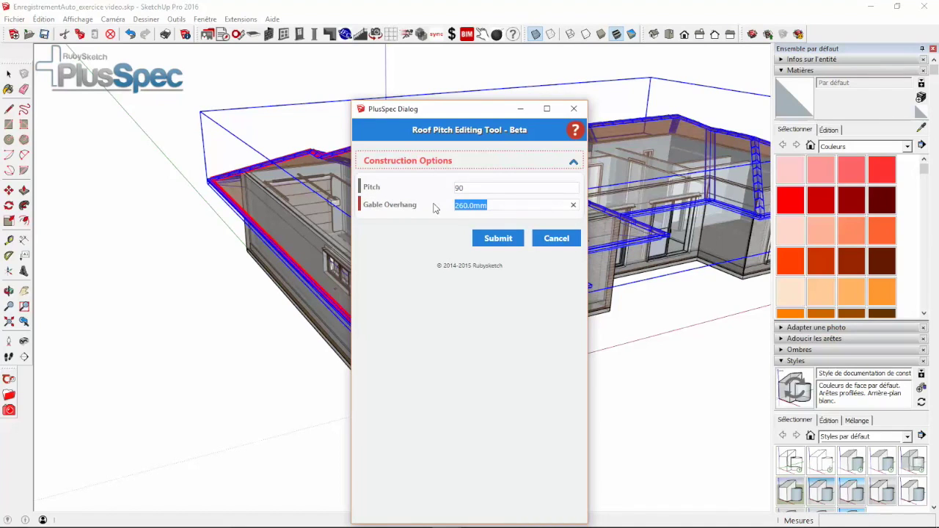
pyautogui.write('1M')
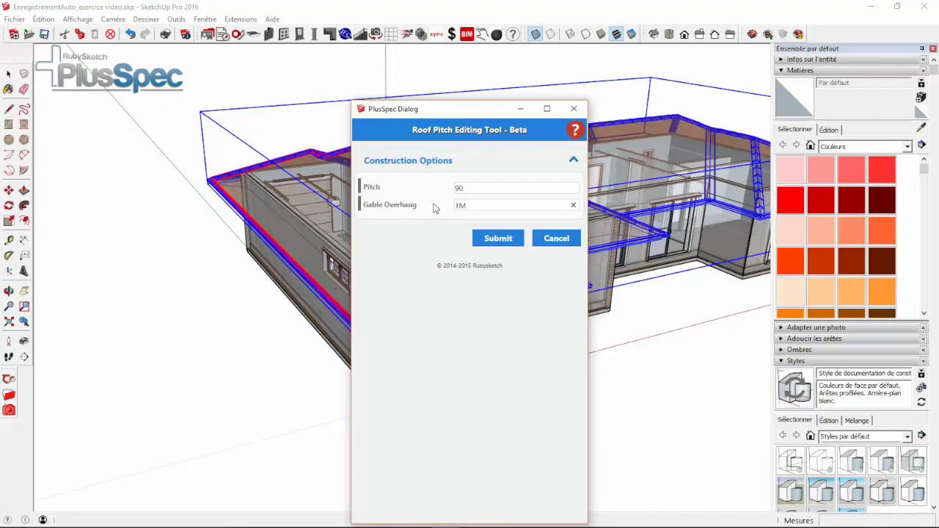
pyautogui.click(488, 239)
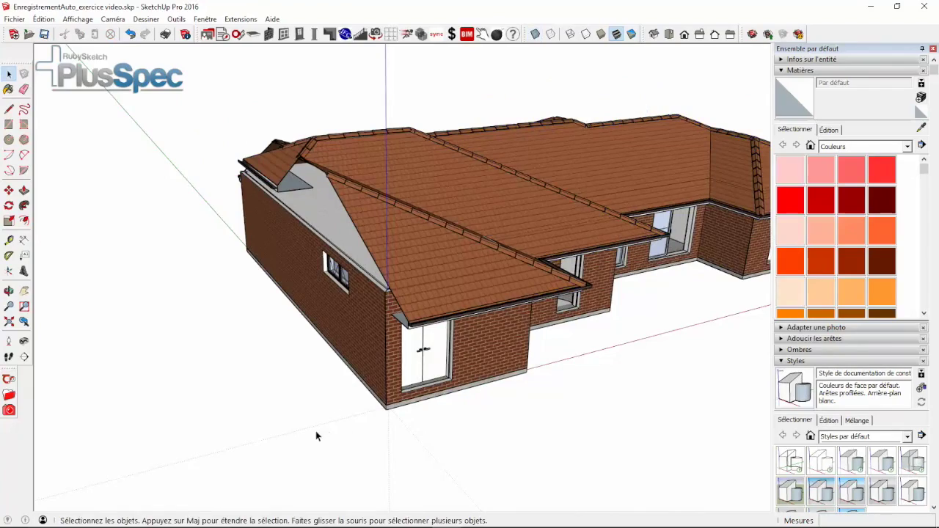
# Orbit and zoom to inspect the new gable end, then undo the gable edit.
pyautogui.moveTo(332, 374); pyautogui.dragTo(438, 284, button='middle')
pyautogui.scroll(-4, 445, 289)
pyautogui.moveTo(439, 203); pyautogui.dragTo(378, 435, button='middle')
pyautogui.scroll(8, 378, 435)
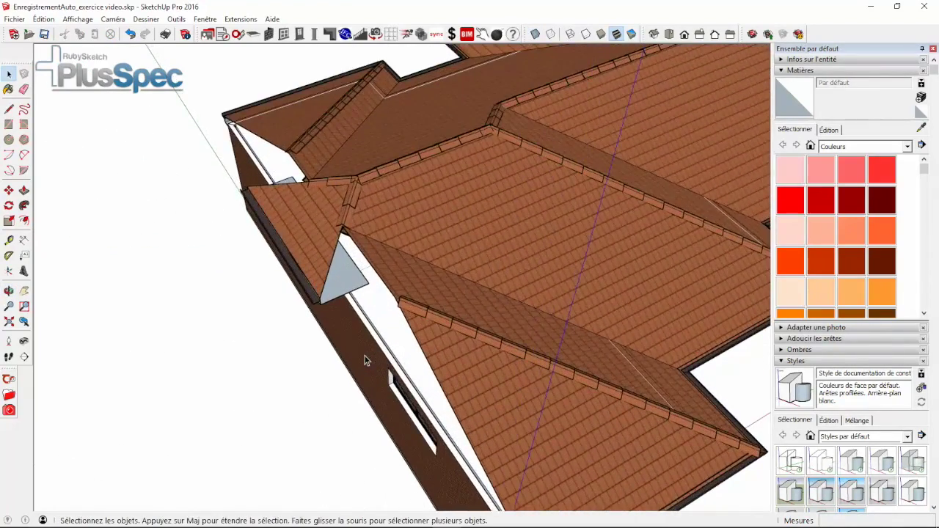
pyautogui.moveTo(440, 317); pyautogui.dragTo(394, 244, button='middle')
pyautogui.hotkey('ctrl', 'z')
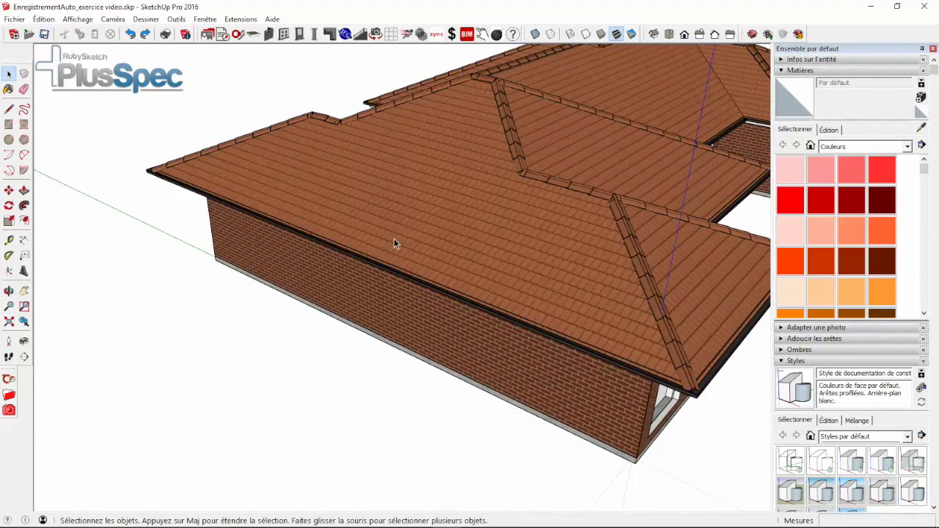
pyautogui.scroll(-2, 393, 238)
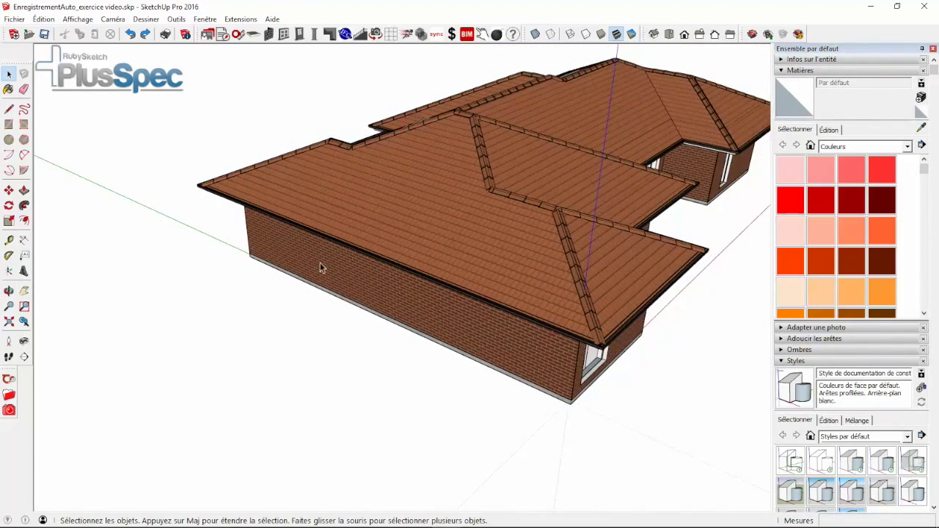
# Select the restored hip roof and orbit around to view the house front.
pyautogui.moveTo(513, 225); pyautogui.dragTo(423, 220, button='middle')
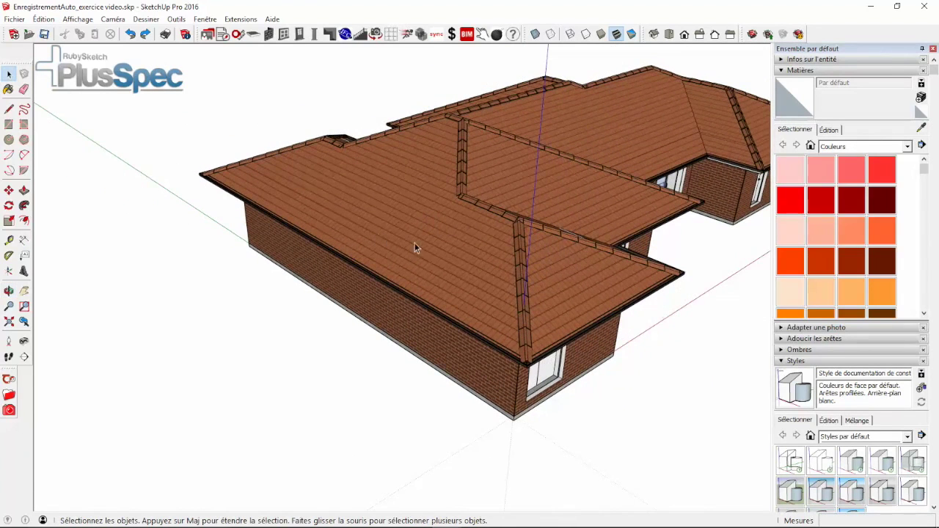
pyautogui.click(539, 277)
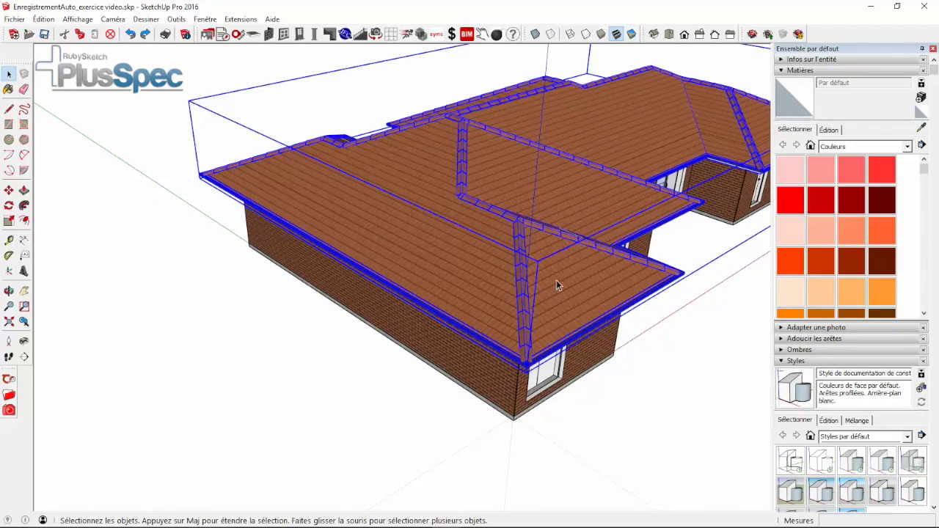
pyautogui.scroll(-3, 580, 230)
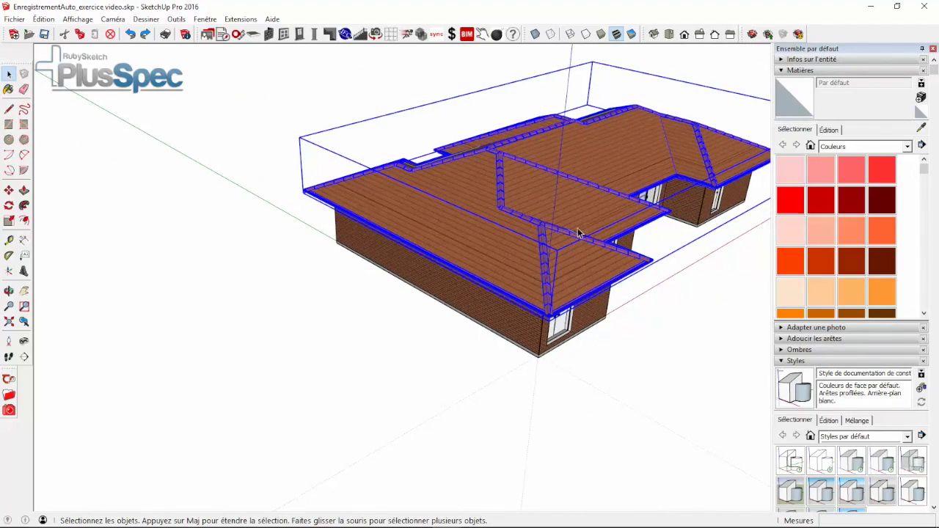
pyautogui.moveTo(442, 289); pyautogui.dragTo(408, 299, button='middle')
pyautogui.scroll(2, 409, 299)
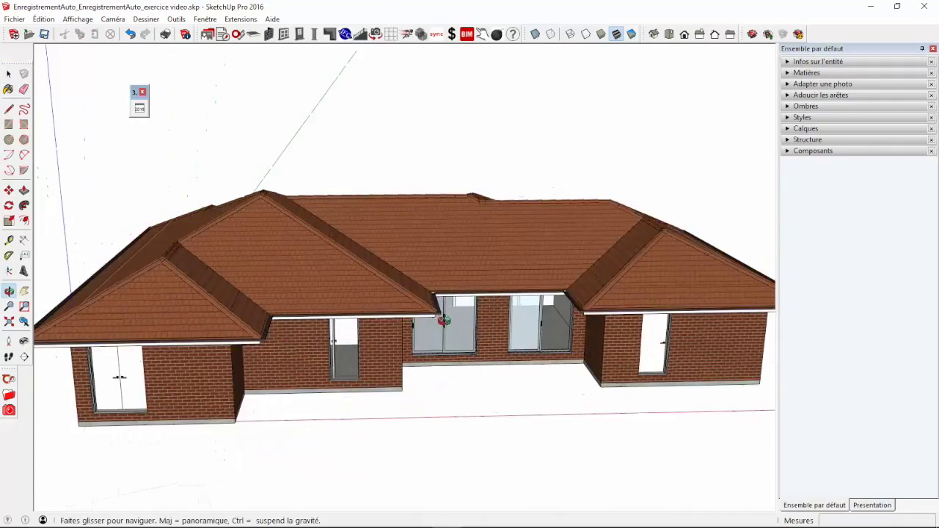
pyautogui.moveTo(499, 344); pyautogui.dragTo(461, 266, button='middle')
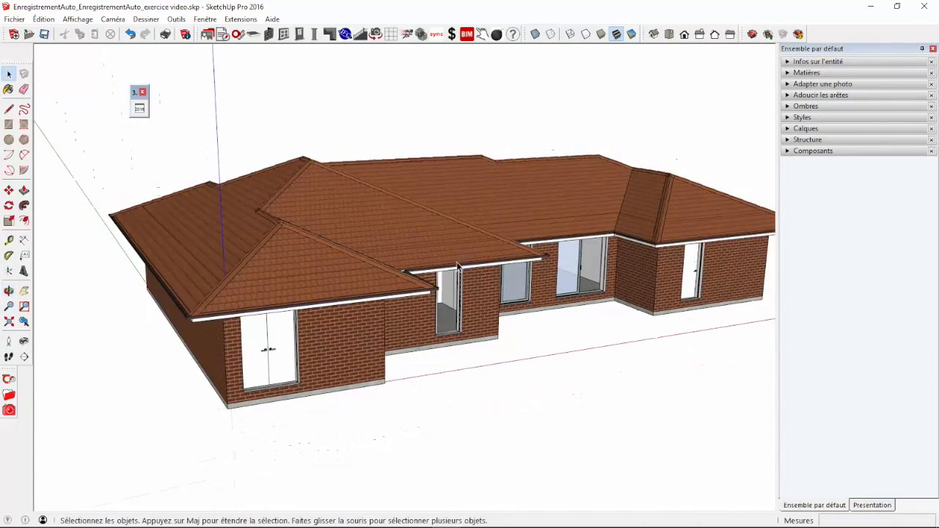
# Generate PlusSpec scenes with the Scene Set changed from All to Estimation.
pyautogui.click(376, 37)
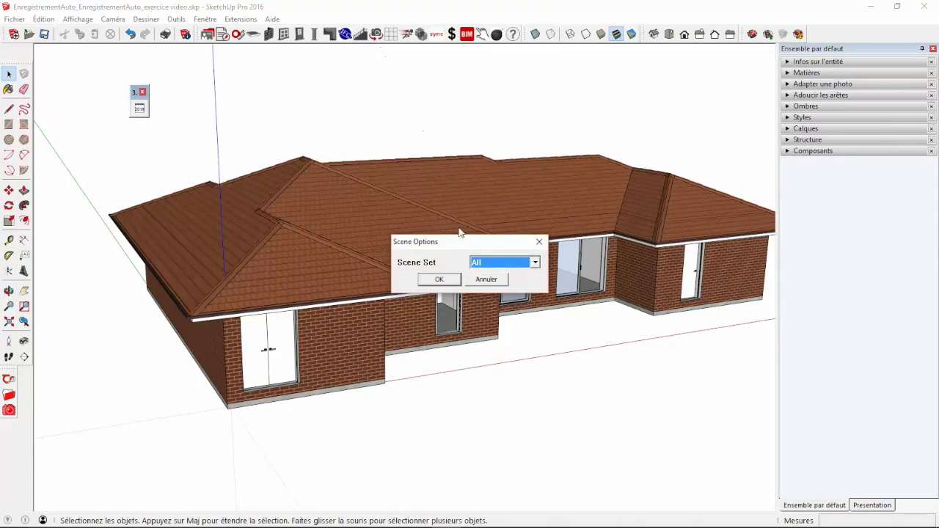
pyautogui.moveTo(455, 247); pyautogui.dragTo(271, 69)
pyautogui.click(334, 85)
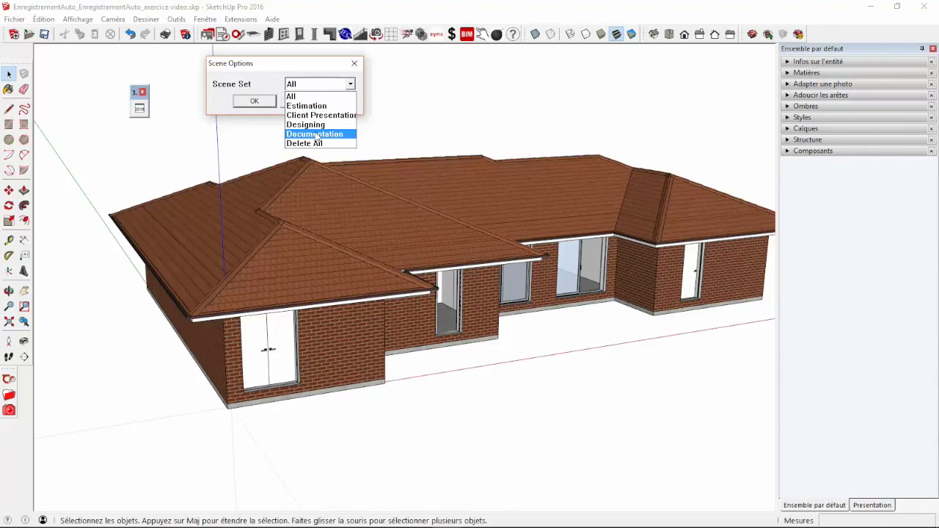
pyautogui.click(313, 106)
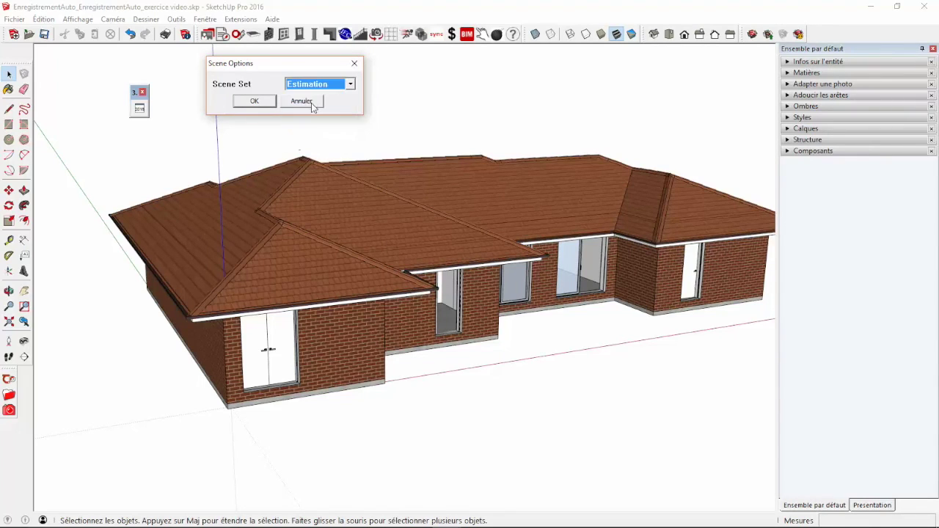
pyautogui.click(254, 101)
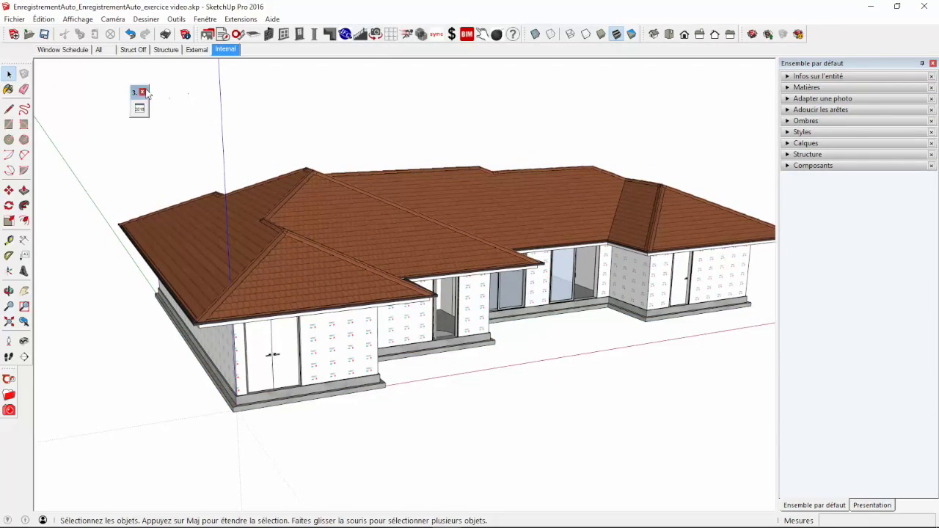
# Close the leftover floating palette and cycle through the Window Schedule, All, Structure, External and Internal scenes.
pyautogui.click(143, 93)
pyautogui.click(73, 50)
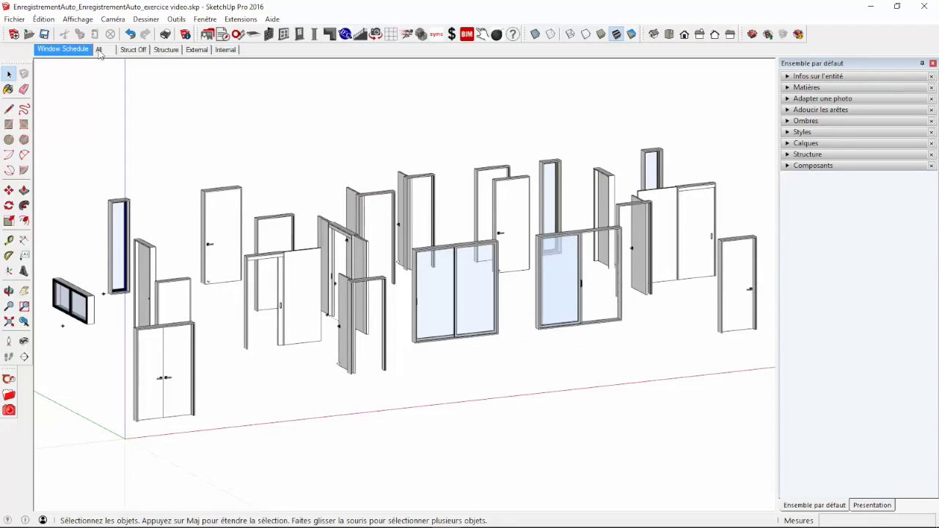
pyautogui.click(99, 50)
pyautogui.click(161, 49)
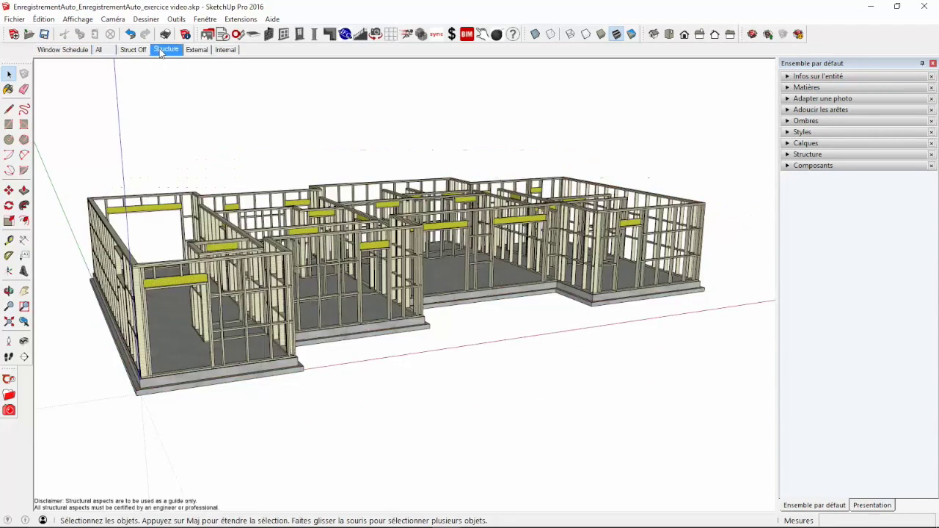
pyautogui.click(196, 50)
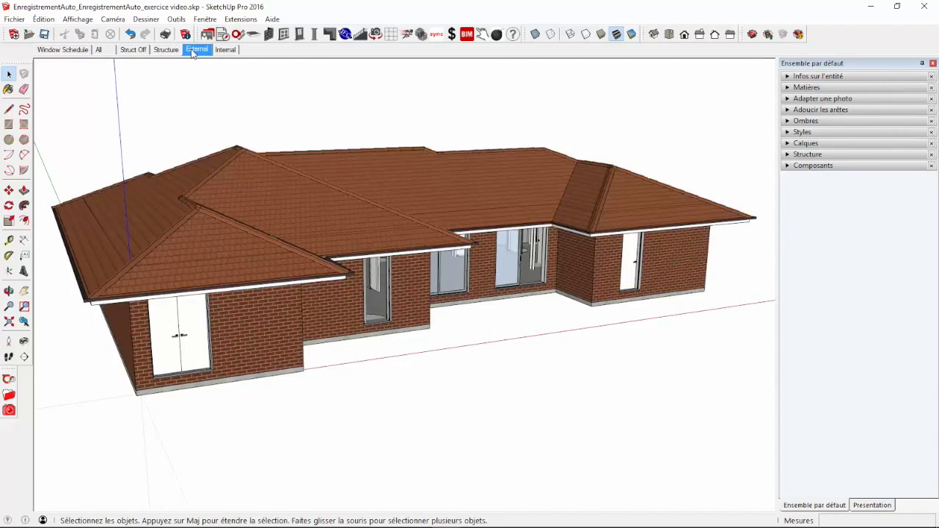
pyautogui.click(224, 50)
pyautogui.click(197, 50)
pyautogui.click(225, 50)
# Inspect the wall framing in the Structure scene from several angles, then return to the All scene.
pyautogui.moveTo(338, 317); pyautogui.dragTo(279, 220, button='middle')
pyautogui.click(166, 50)
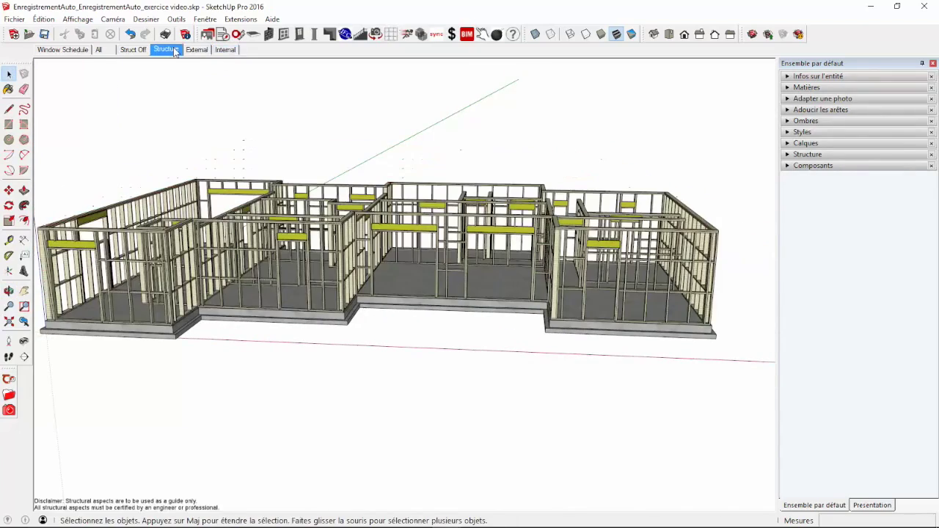
pyautogui.moveTo(113, 229); pyautogui.dragTo(210, 384, button='middle')
pyautogui.scroll(5, 505, 365)
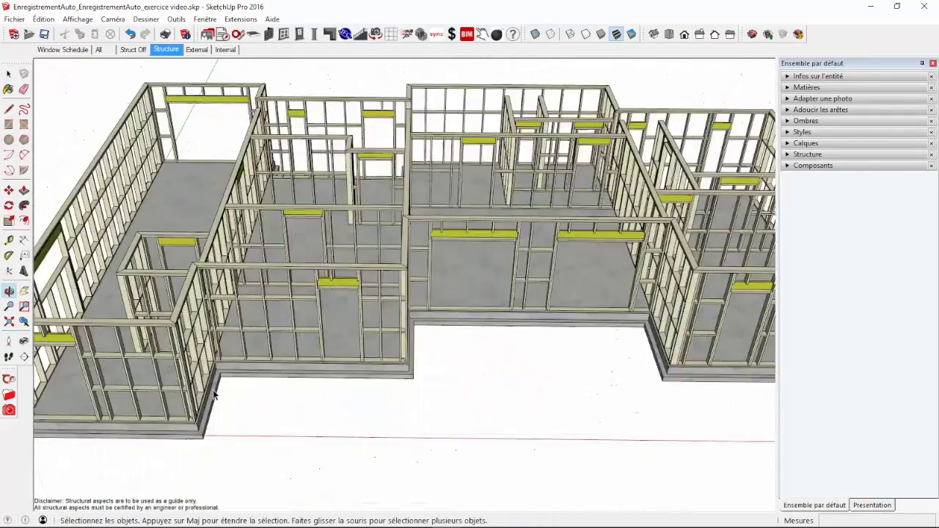
pyautogui.moveTo(562, 323); pyautogui.dragTo(662, 371, button='middle')
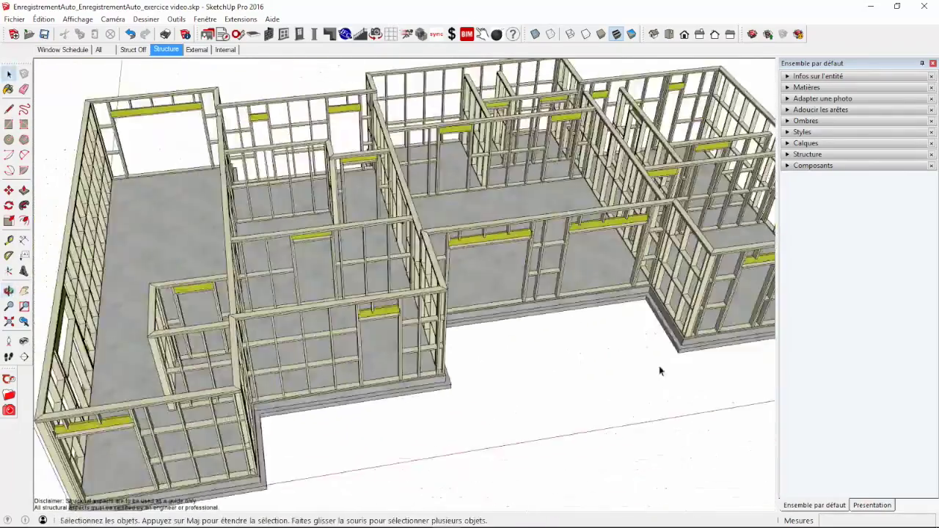
pyautogui.moveTo(361, 359); pyautogui.dragTo(343, 322, button='middle')
pyautogui.scroll(-4, 329, 346)
pyautogui.scroll(-1, 343, 322)
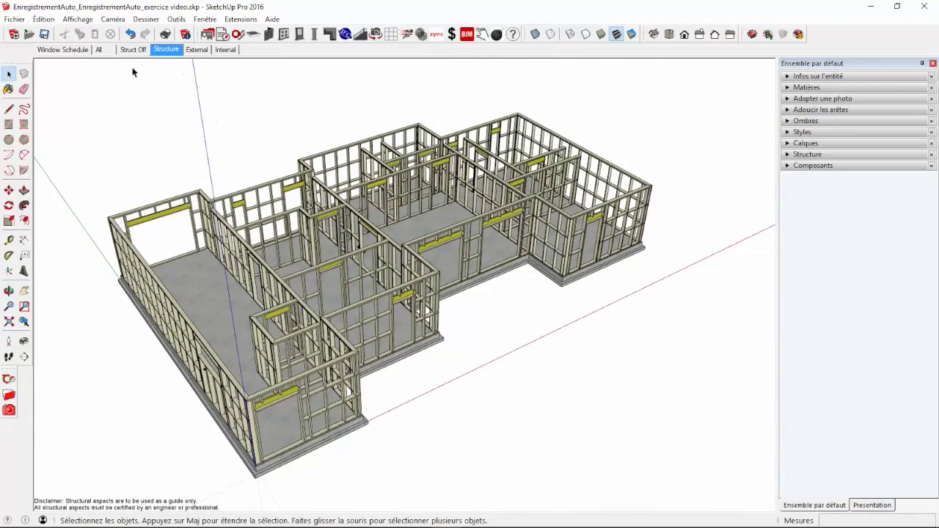
pyautogui.click(101, 49)
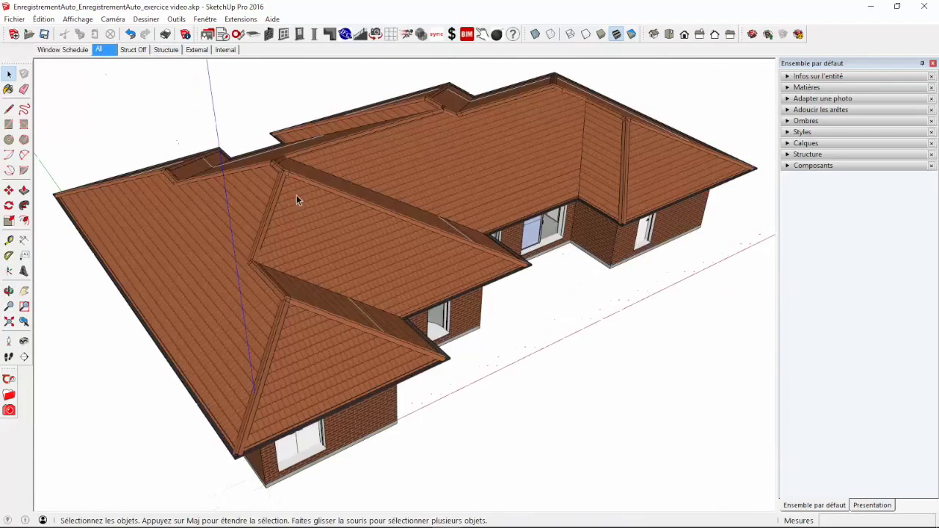
# Start the rafter tool on the roof group, keeping 46cm spacing and Solid Timber 90x35 H2 rafters.
pyautogui.doubleClick(345, 222)
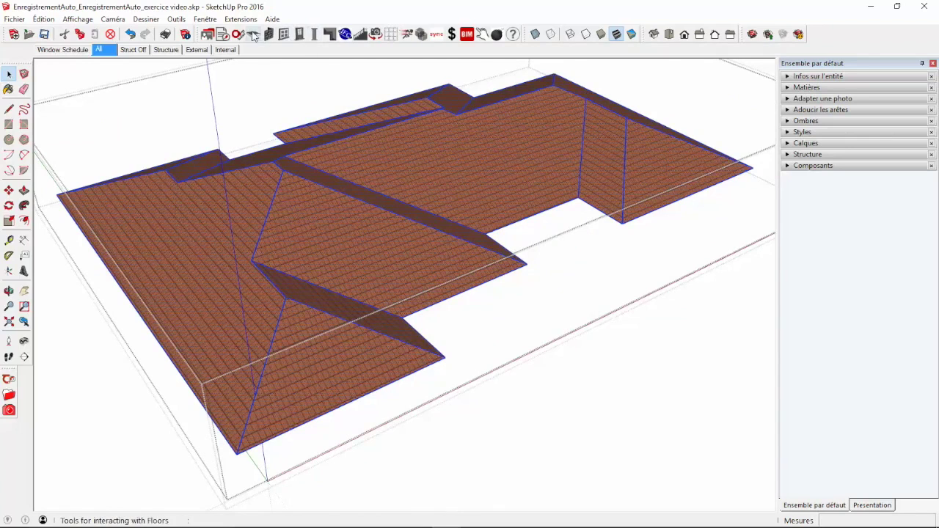
pyautogui.click(331, 36)
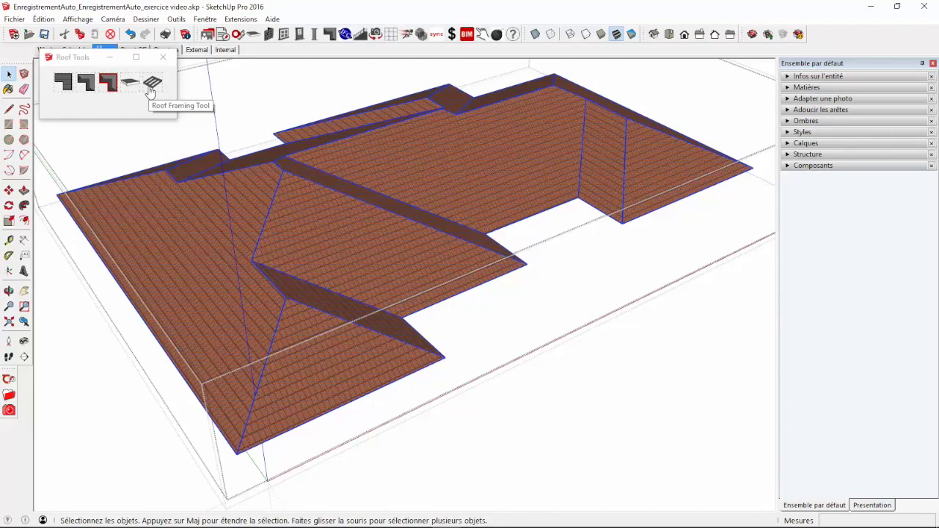
pyautogui.click(151, 84)
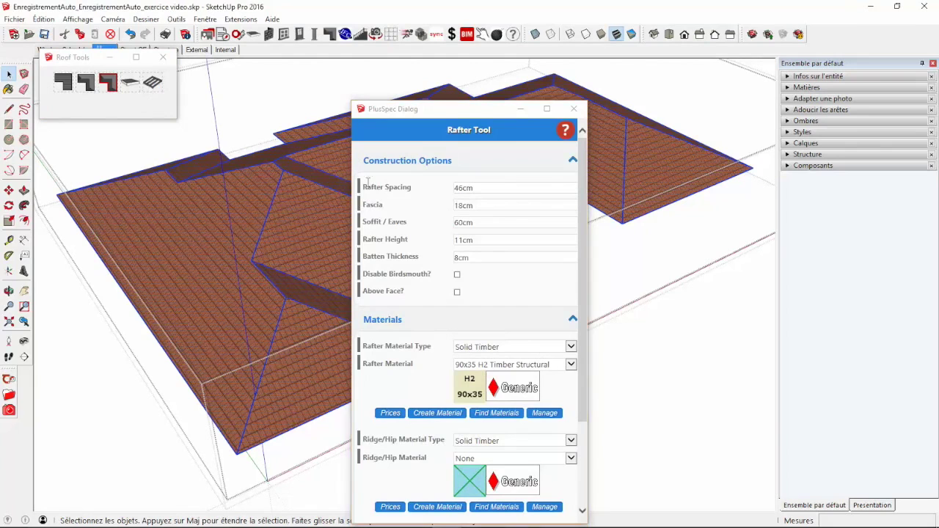
pyautogui.moveTo(449, 115); pyautogui.dragTo(292, 58)
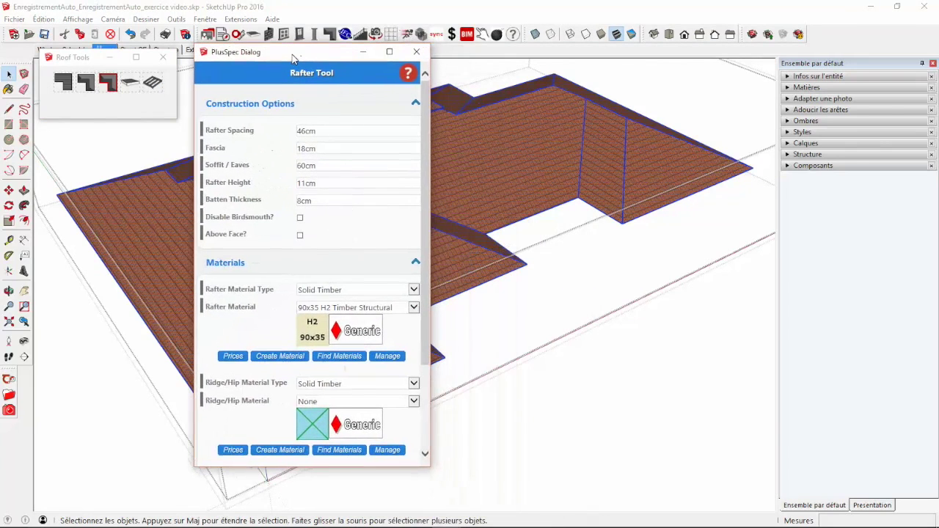
pyautogui.doubleClick(327, 131)
pyautogui.doubleClick(323, 166)
pyautogui.click(328, 295)
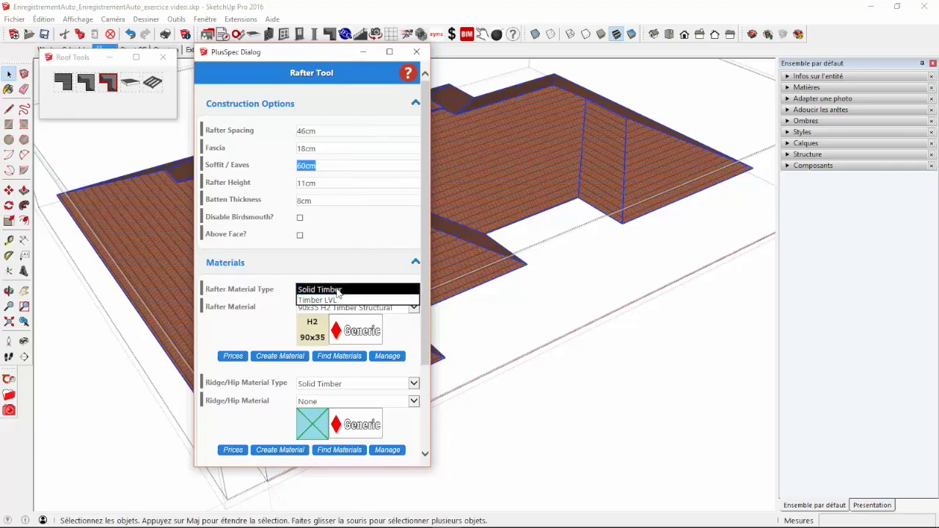
pyautogui.click(332, 292)
pyautogui.click(333, 309)
pyautogui.click(334, 309)
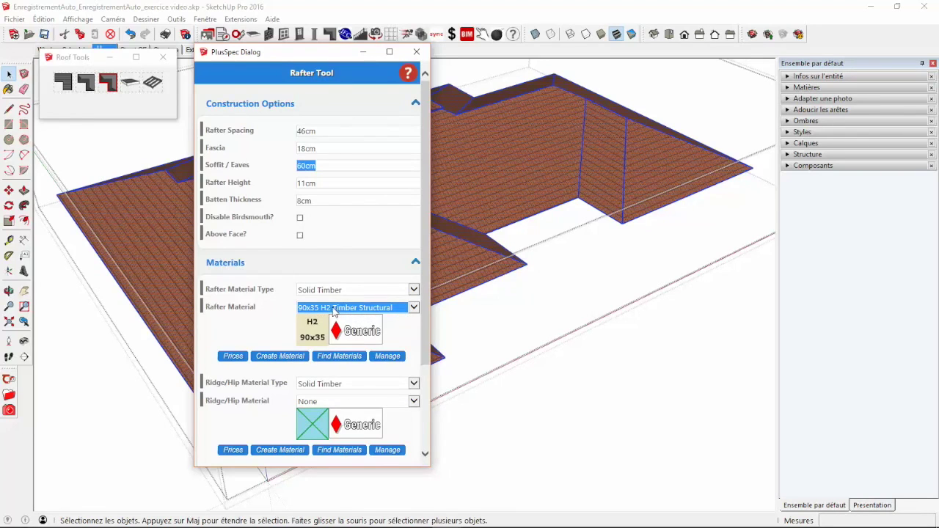
# Set the ridge and hip material to 290x70 Timber Structural and generate the rafters.
pyautogui.scroll(-3, 315, 337)
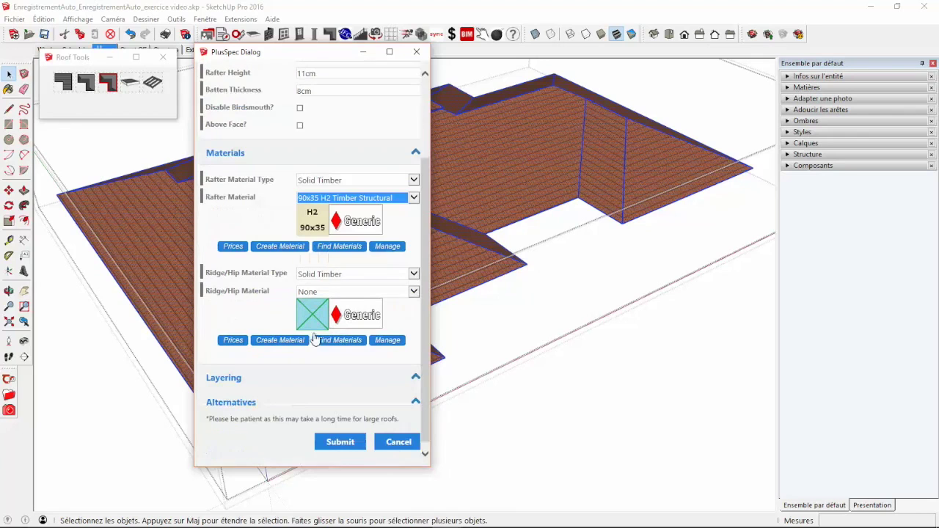
pyautogui.scroll(-1, 315, 338)
pyautogui.scroll(2, 315, 337)
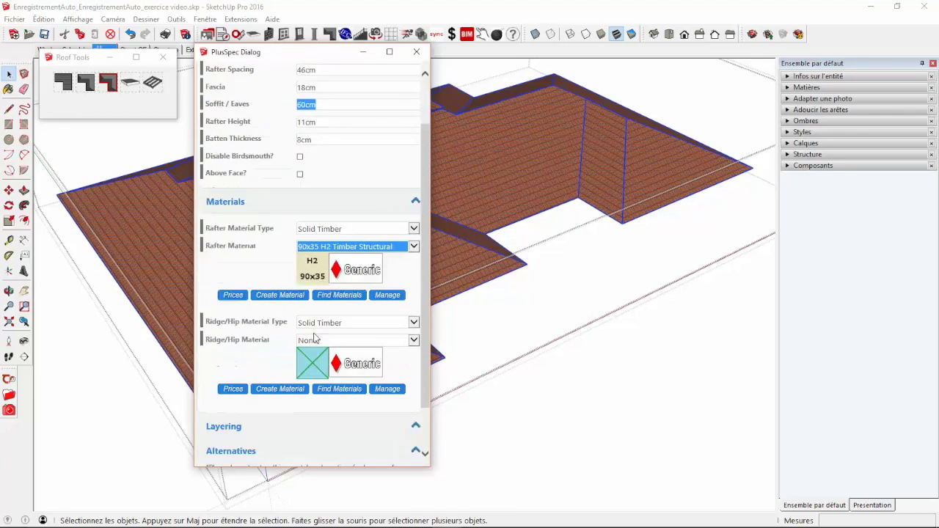
pyautogui.scroll(-2, 339, 332)
pyautogui.click(368, 285)
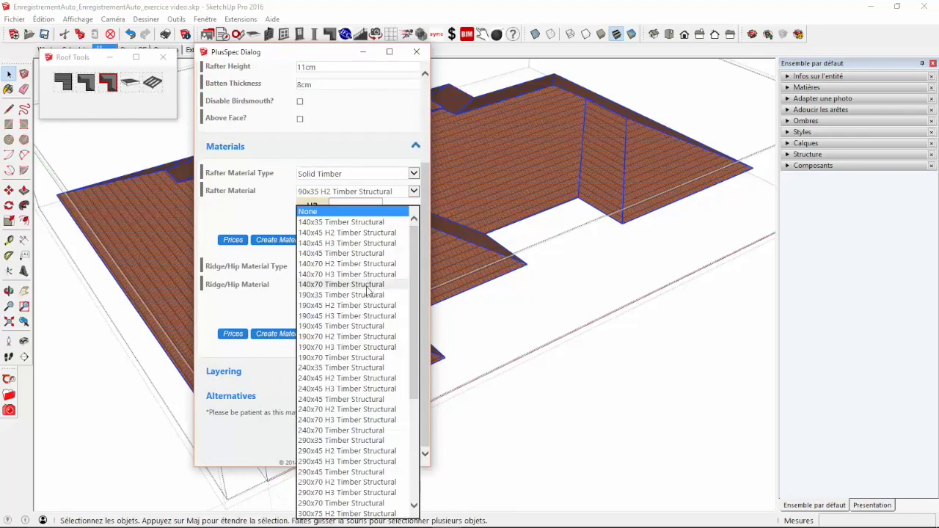
pyautogui.click(352, 343)
pyautogui.click(343, 286)
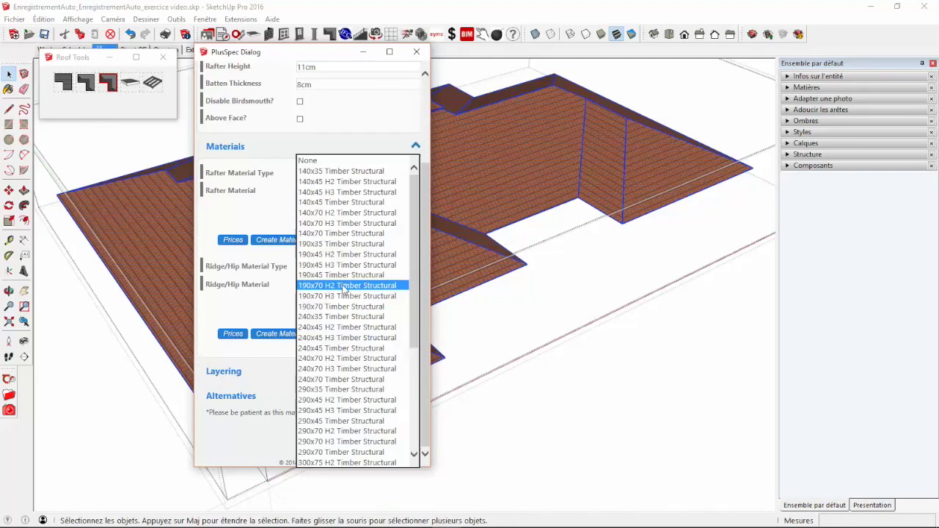
pyautogui.click(354, 452)
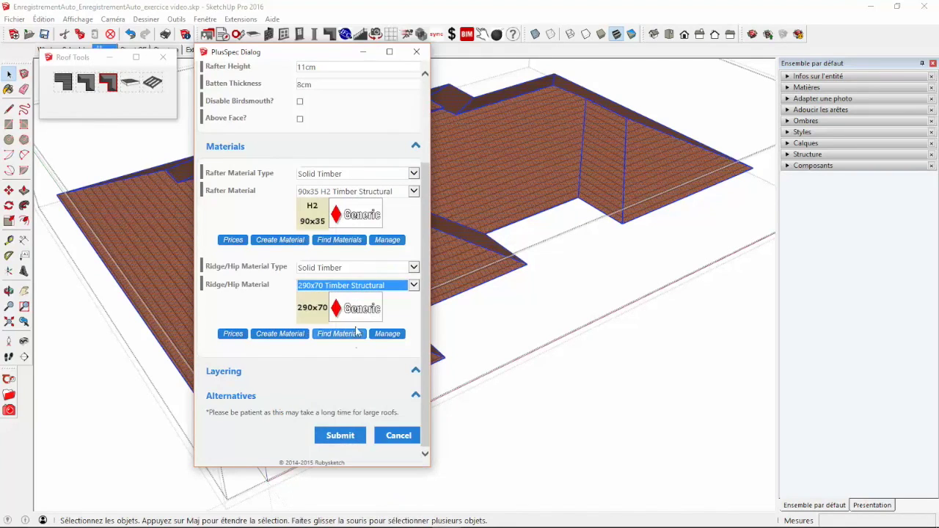
pyautogui.click(344, 435)
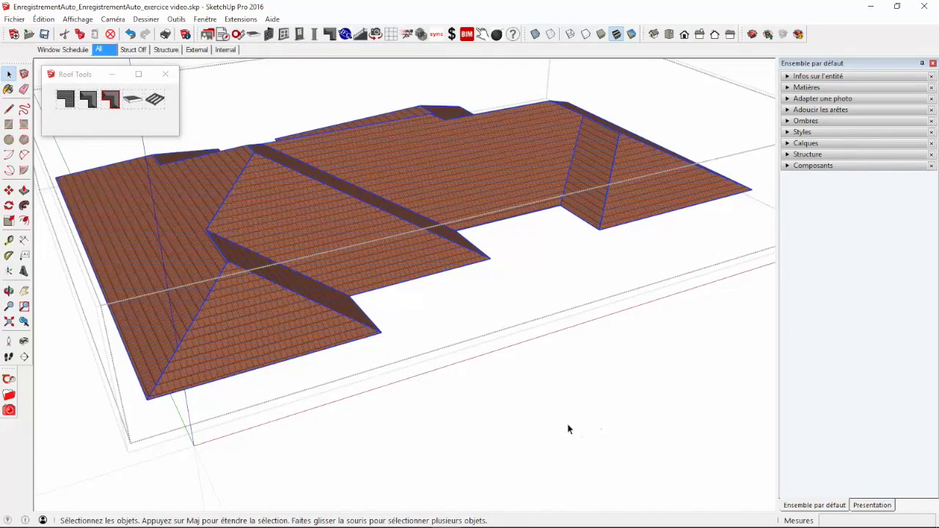
# Switch to the Structure scene and zoom in on the new hip and ridge timber framing.
pyautogui.moveTo(504, 416); pyautogui.dragTo(198, 143, button='middle')
pyautogui.click(166, 49)
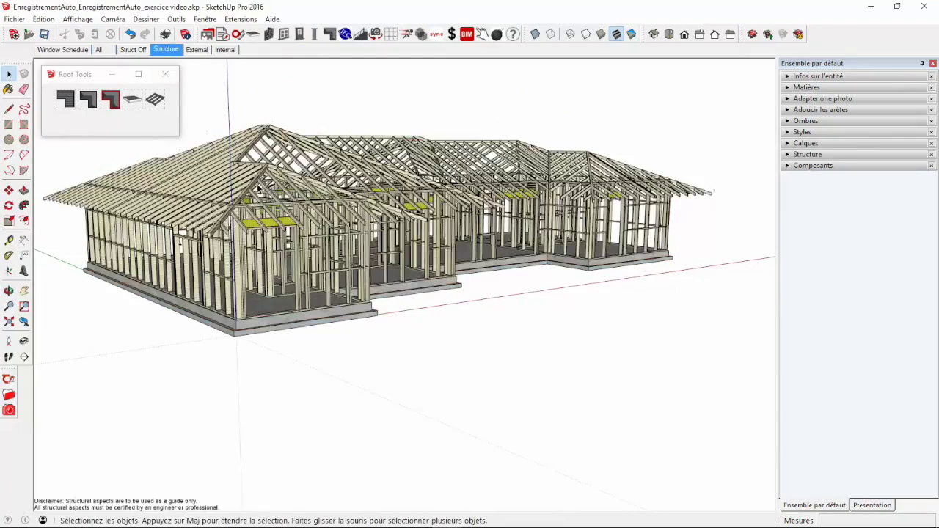
pyautogui.moveTo(259, 190); pyautogui.dragTo(298, 338, button='middle')
pyautogui.scroll(5, 294, 377)
pyautogui.scroll(10, 294, 377)
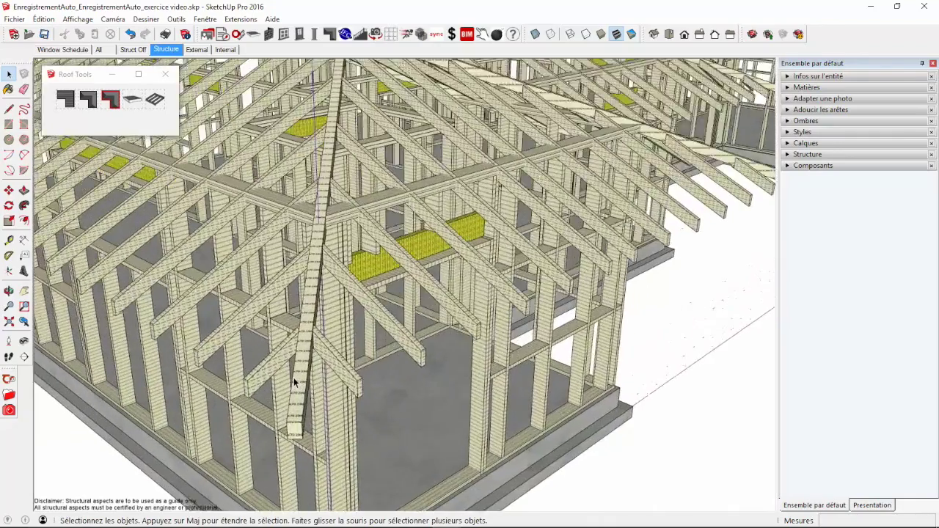
pyautogui.scroll(3, 307, 377)
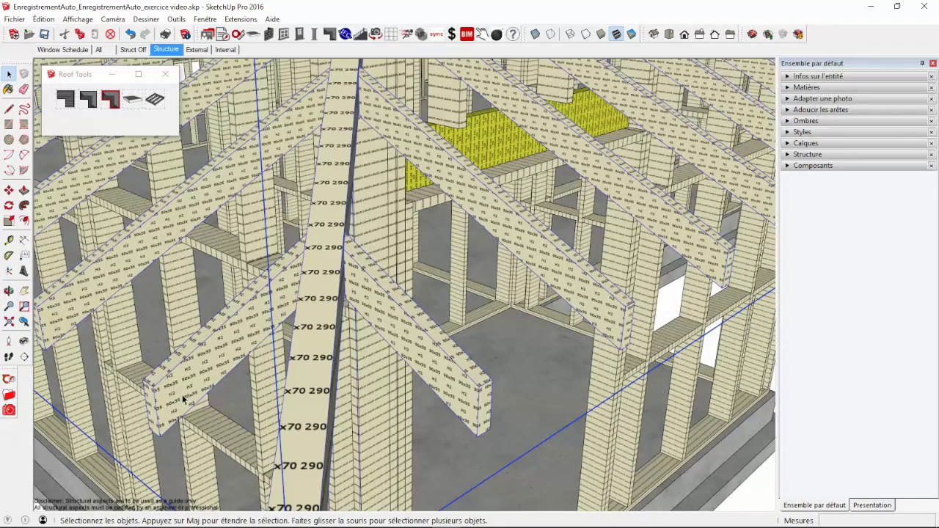
pyautogui.scroll(-10, 183, 399)
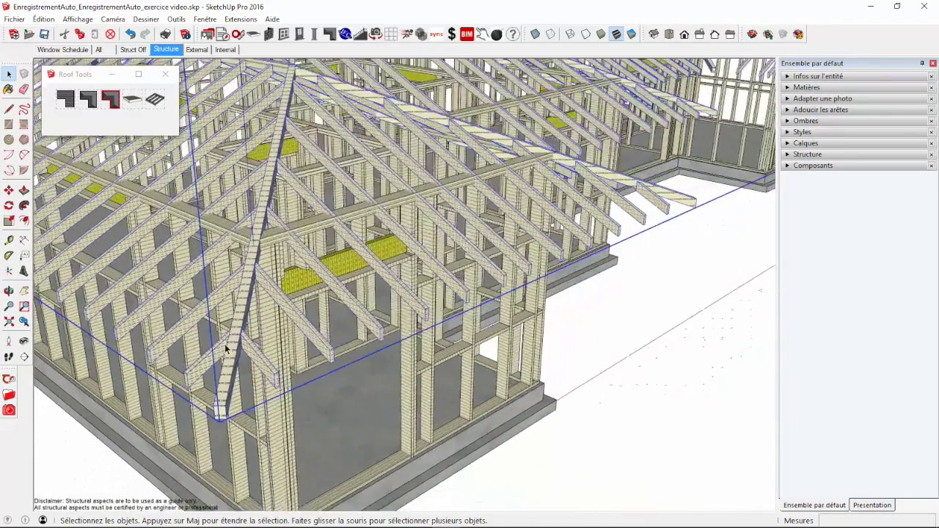
pyautogui.scroll(-2, 225, 349)
# Deselect the roof framing group, orbit around the whole timber frame, and return to the All scene.
pyautogui.rightClick(229, 109)
pyautogui.moveTo(249, 331)
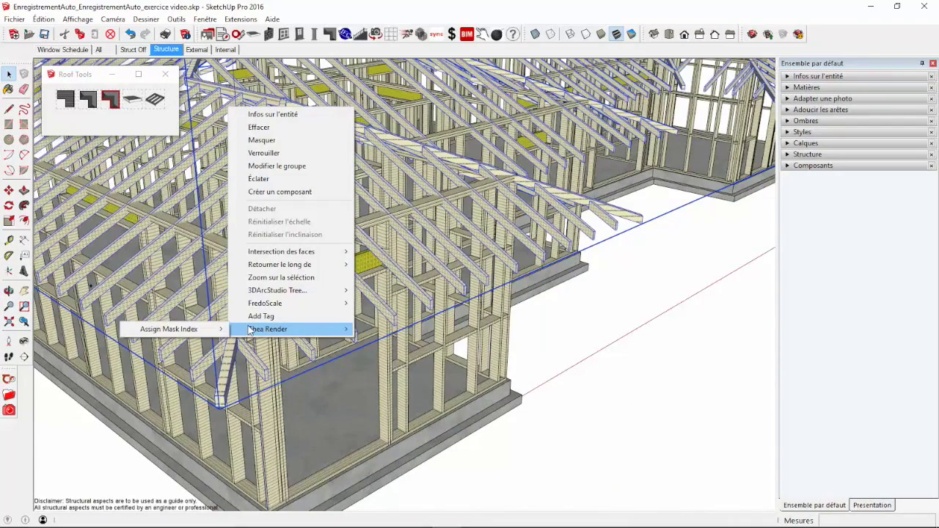
pyautogui.click(584, 355)
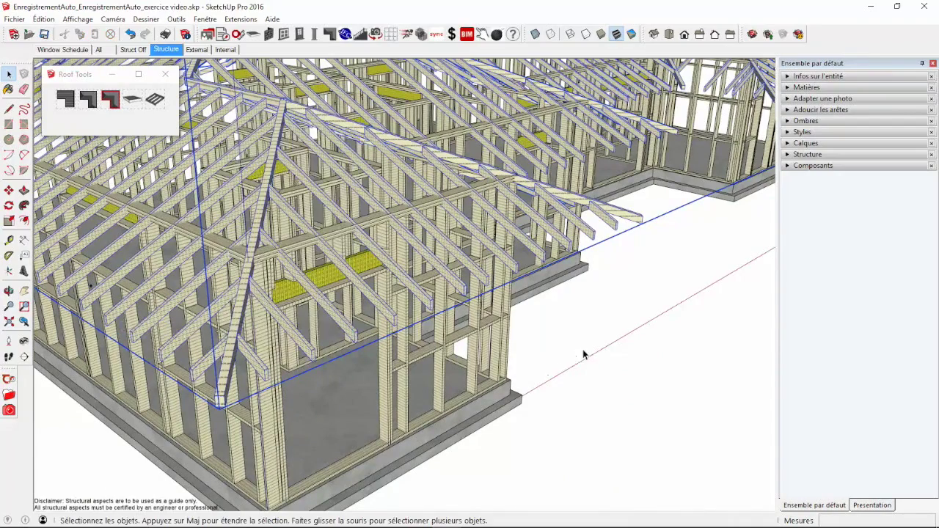
pyautogui.click(584, 354)
pyautogui.scroll(-6, 465, 272)
pyautogui.moveTo(416, 249); pyautogui.dragTo(350, 242, button='middle')
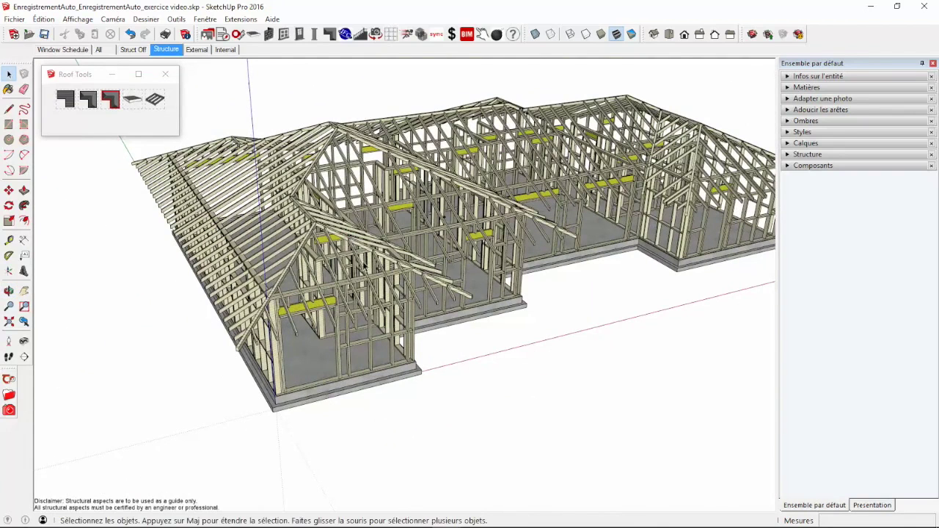
pyautogui.click(101, 50)
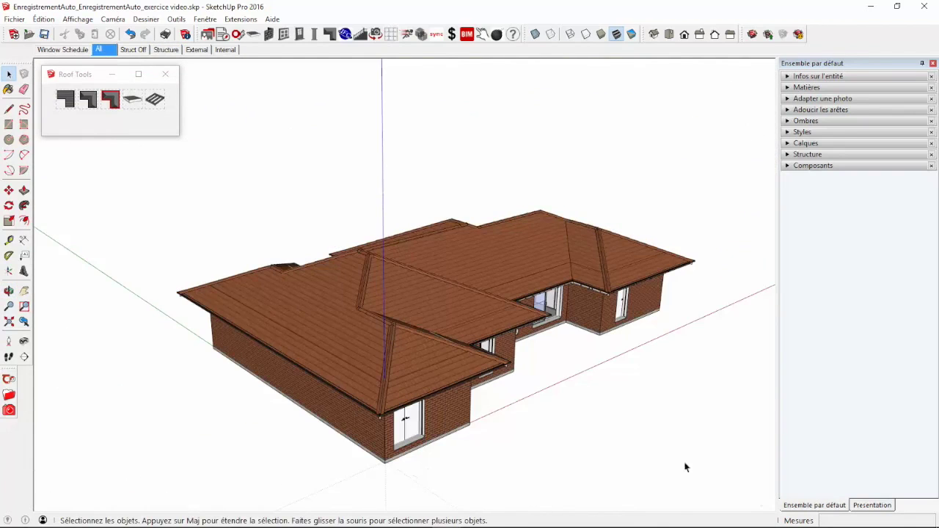
# Orbit around the finished brick house and tiled roof, then switch to the Adebeo page in Chrome.
pyautogui.moveTo(556, 438); pyautogui.dragTo(344, 330, button='middle')
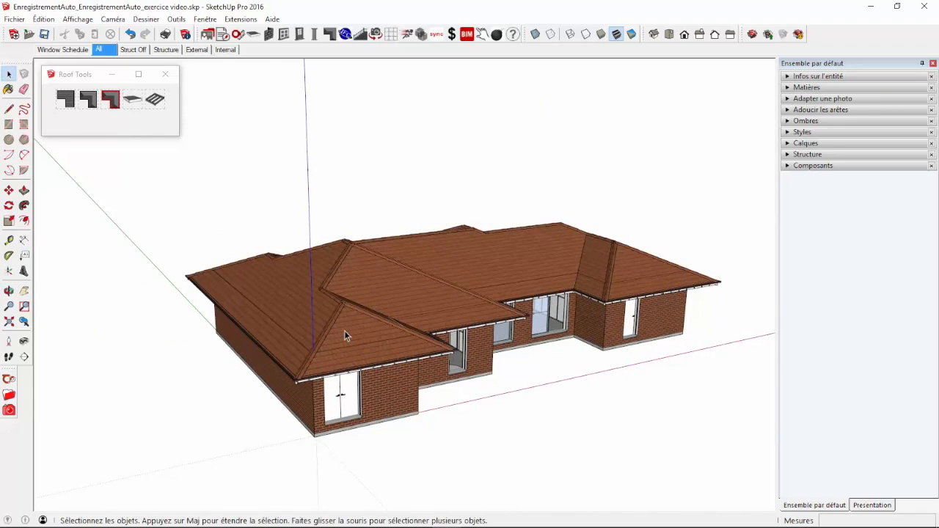
pyautogui.moveTo(335, 325); pyautogui.dragTo(328, 365, button='middle')
pyautogui.scroll(4, 262, 371)
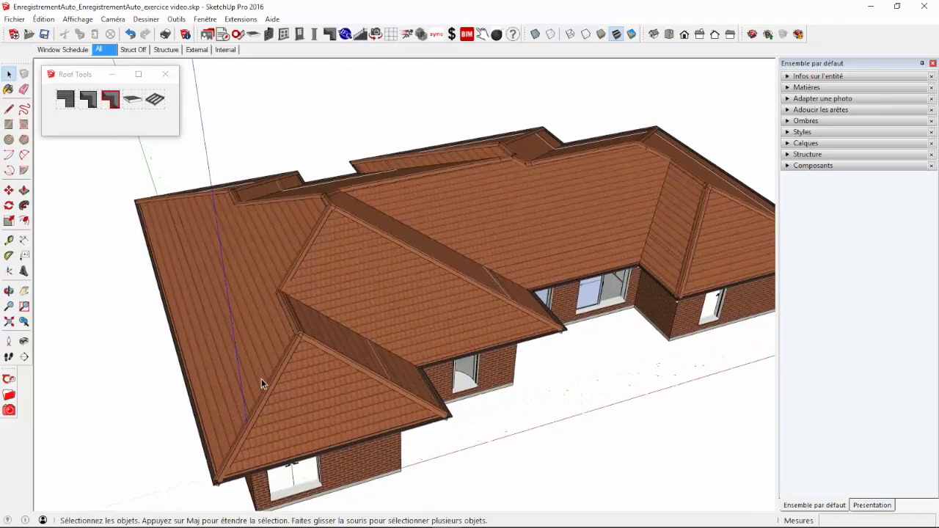
pyautogui.moveTo(263, 397); pyautogui.dragTo(345, 317, button='middle')
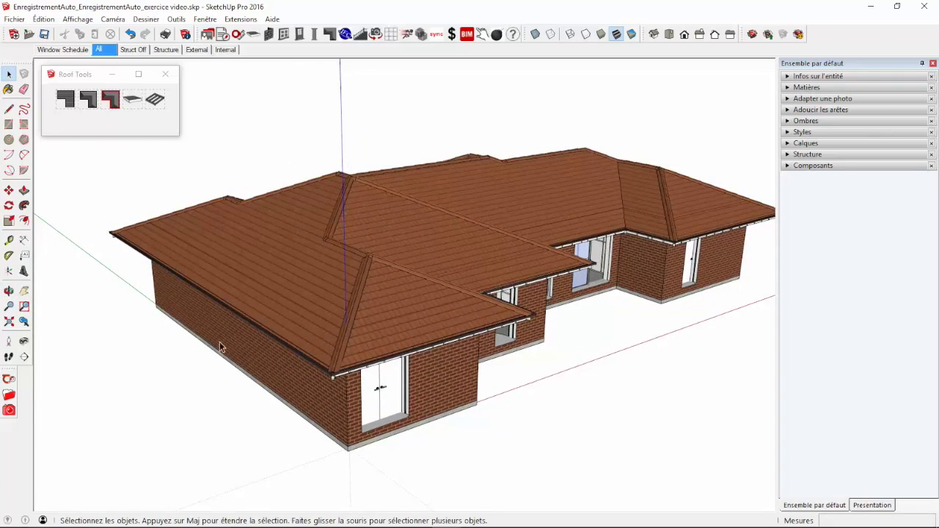
pyautogui.click(342, 518)
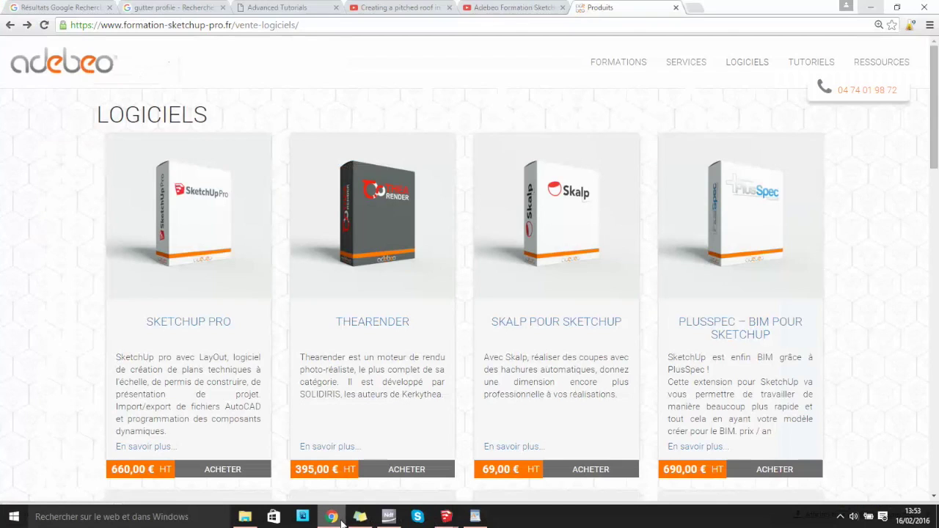
# Glance at the Adebeo YouTube channel, then open the PlusSpec – BIM pour SketchUp product page from the listing.
pyautogui.click(519, 7)
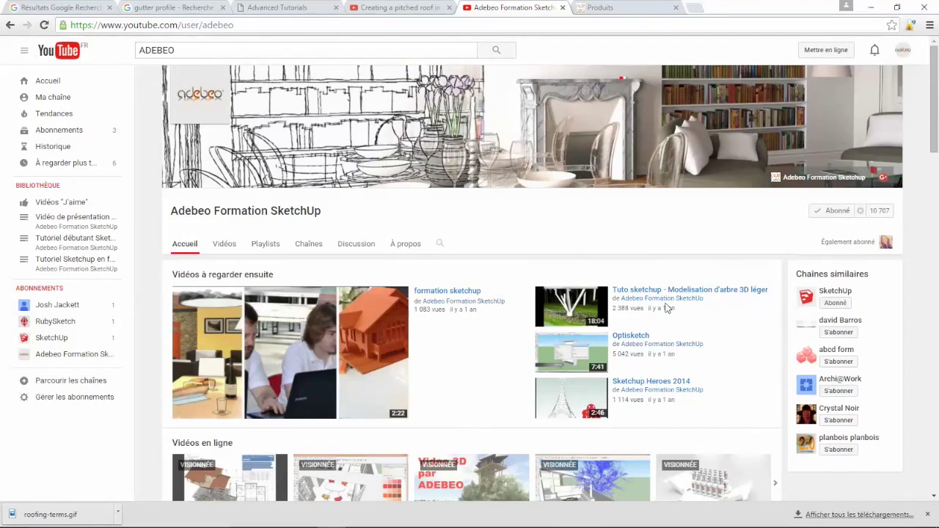
pyautogui.scroll(-1, 660, 293)
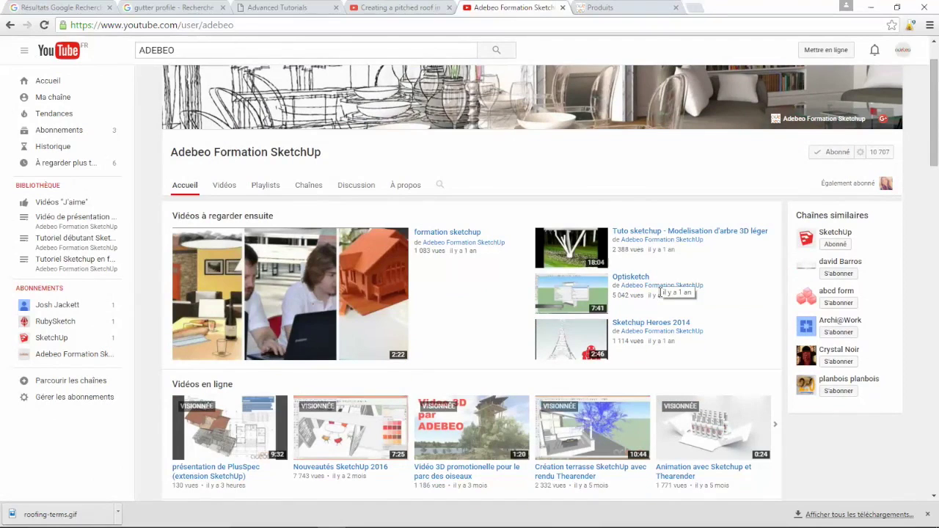
pyautogui.click(600, 11)
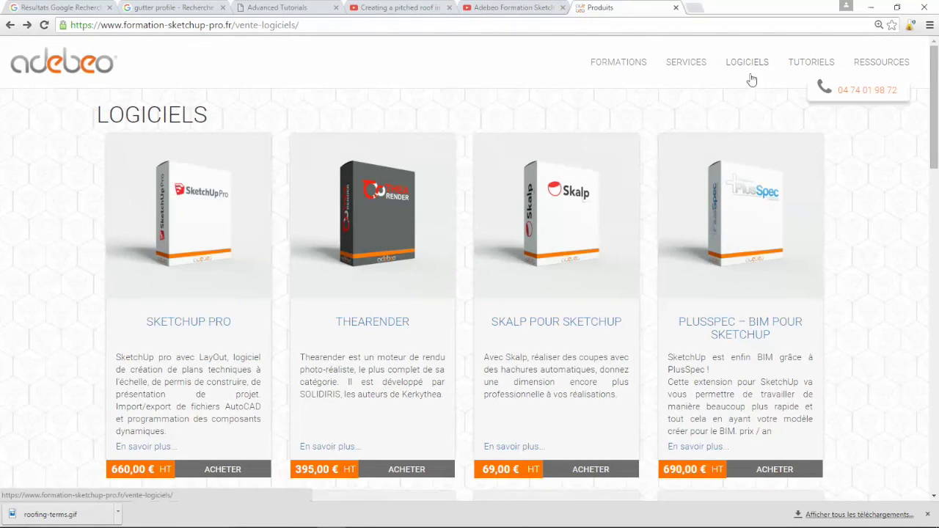
pyautogui.click(756, 219)
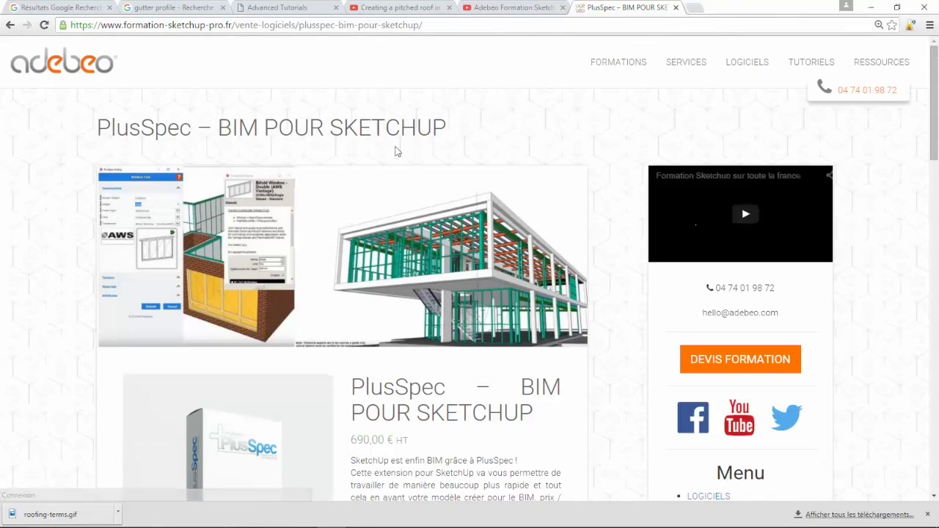
pyautogui.scroll(-15, 254, 129)
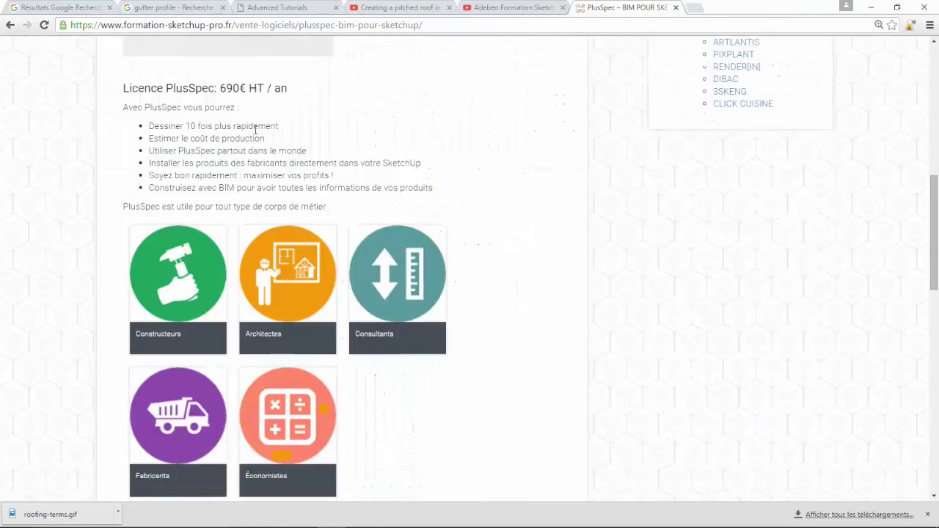
pyautogui.scroll(10, 254, 135)
pyautogui.scroll(6, 255, 136)
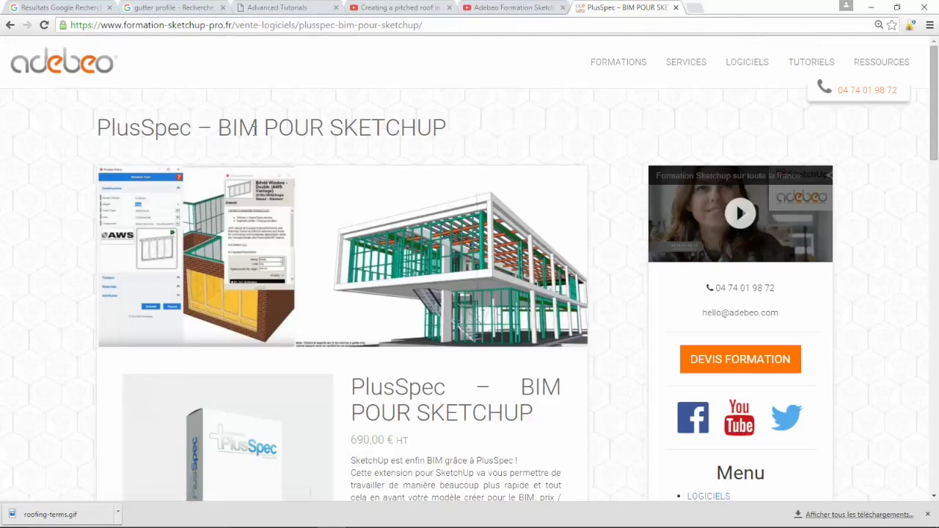